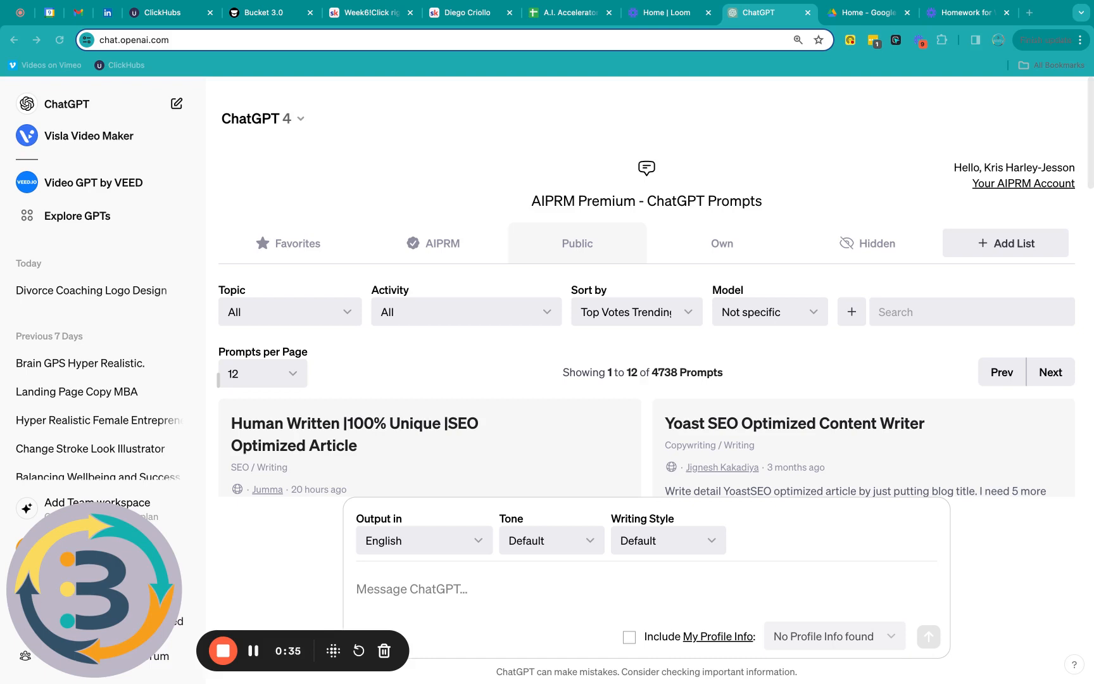
Step: Paste the landing-page copy prompt template, with offer, business name, audience and tone placeholders, into ChatGPT
click(431, 584)
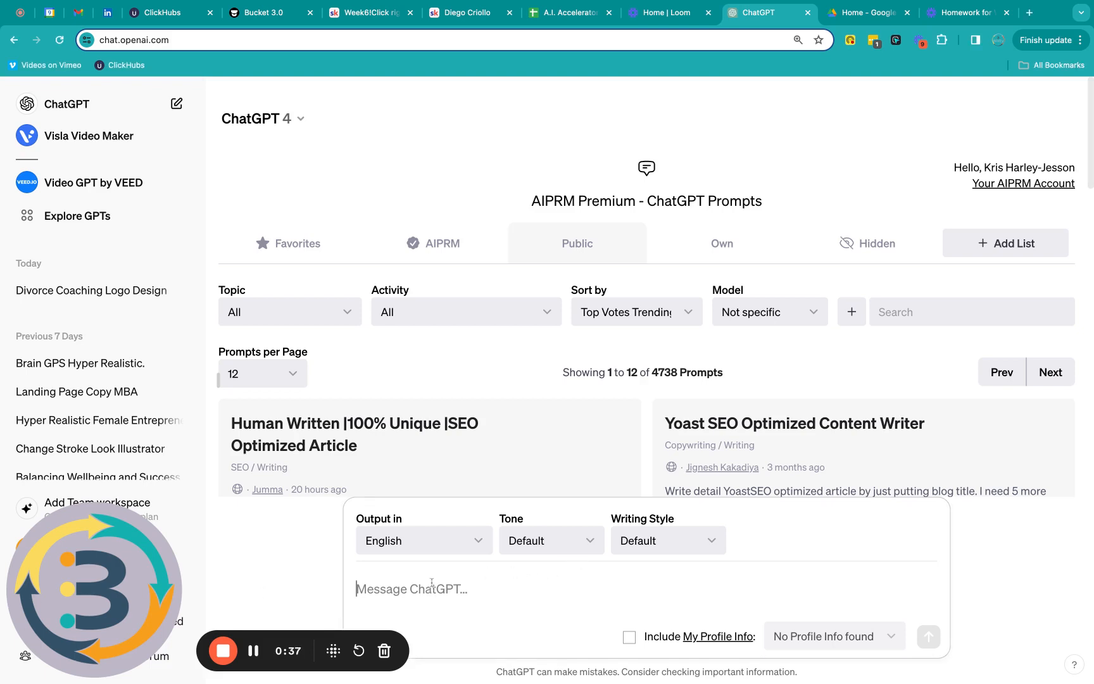
text(Write me a landing page copy to offer  [SPECIFIC OFFER] at [BUSINESS NAME] to a [SPECIFIC AUDIENCE] include a short persuasive headline that includes the offer and urgency. Include 3 bullet points on why they should take this offer and give me a clear call to action to get them to [REASON FOR OPTIN] write from the perspective of [BUSINESS OWNER/CONSUMER/OBJECT]  and in a [COMEDIC/ SERIOUS/ PROFESSIONAL/ PLAYFULL/ETC] tone.)
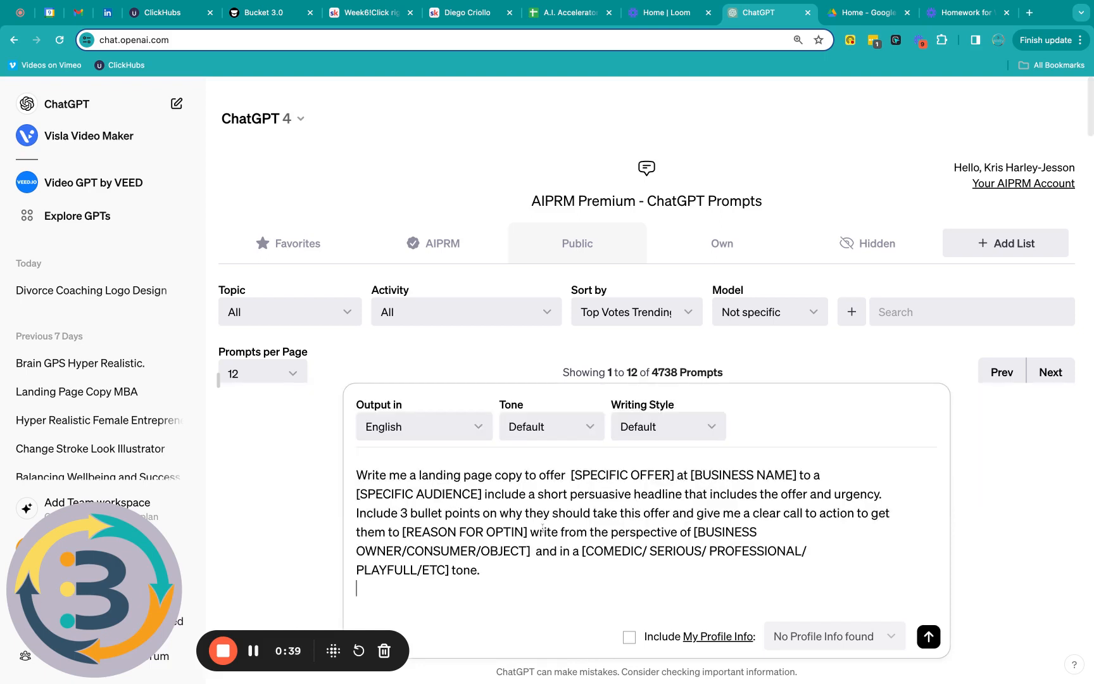
scroll(833, 455, down, 2)
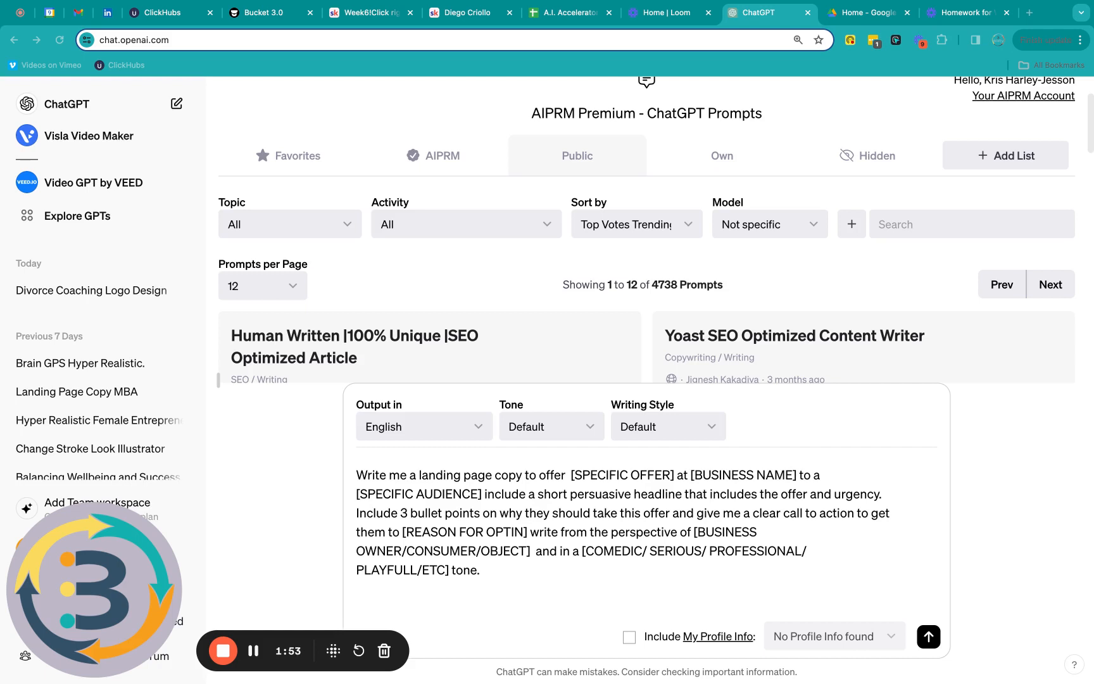
Step: Replace the whole template with the filled-in prompt offering 20% off the 3 Sixty Business Lab
click(353, 479)
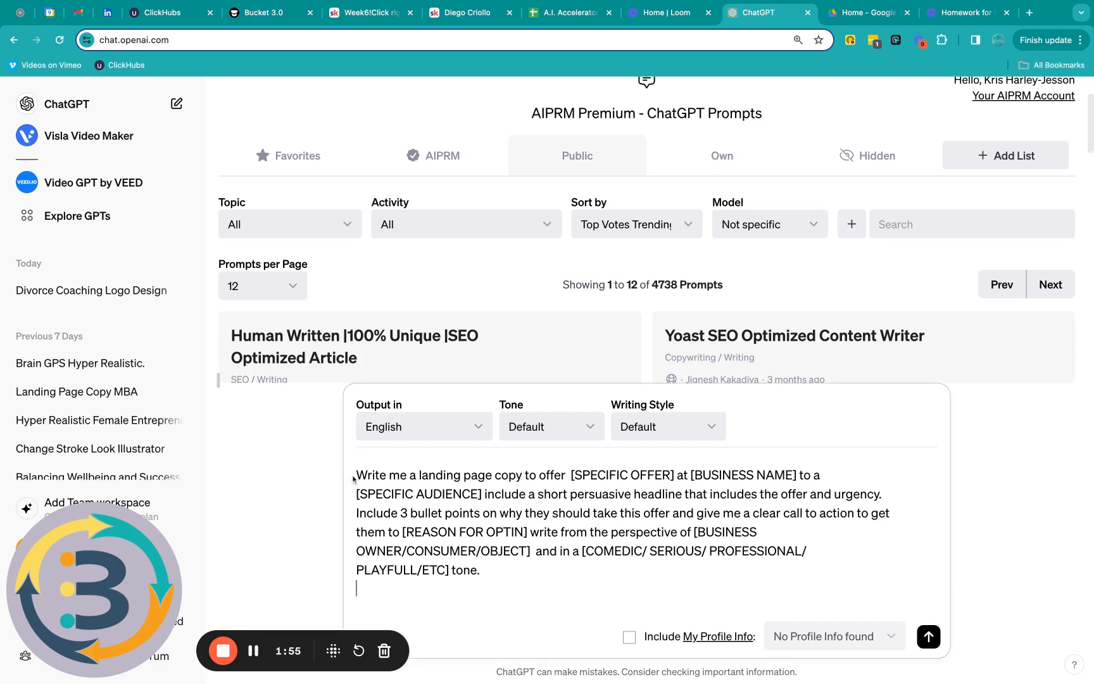
drag(496, 570, 355, 474)
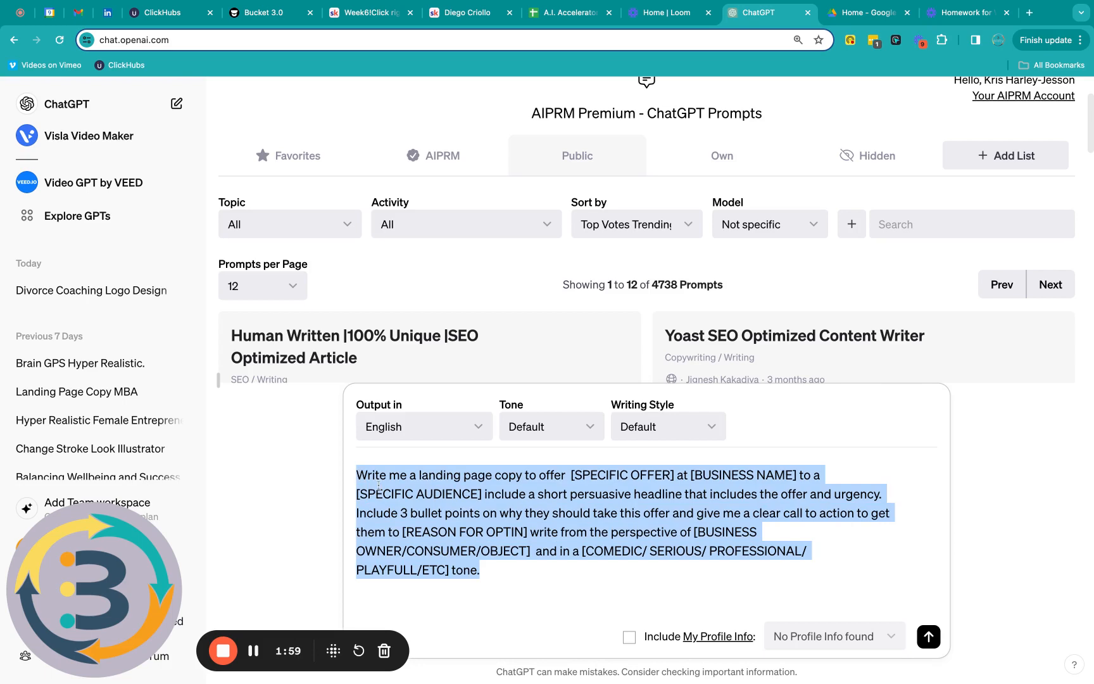
text(Please, write me a landing page copy to offer a 20% discount off our 24 week 3 Sixty Business Lab - The MBA for Entrepreneurs at 3 Sixty Digital Solutions to Coaches, Consultants and Entrepreneurs looking to advance their online business. Include a short persuasive headline that includes the offer and urgency. Include 3 bullet points on why they should take this offer and give me a clear call to action to get them to apply today. Write from the perspective of a past successful student  and in a Professional comedic tone.)
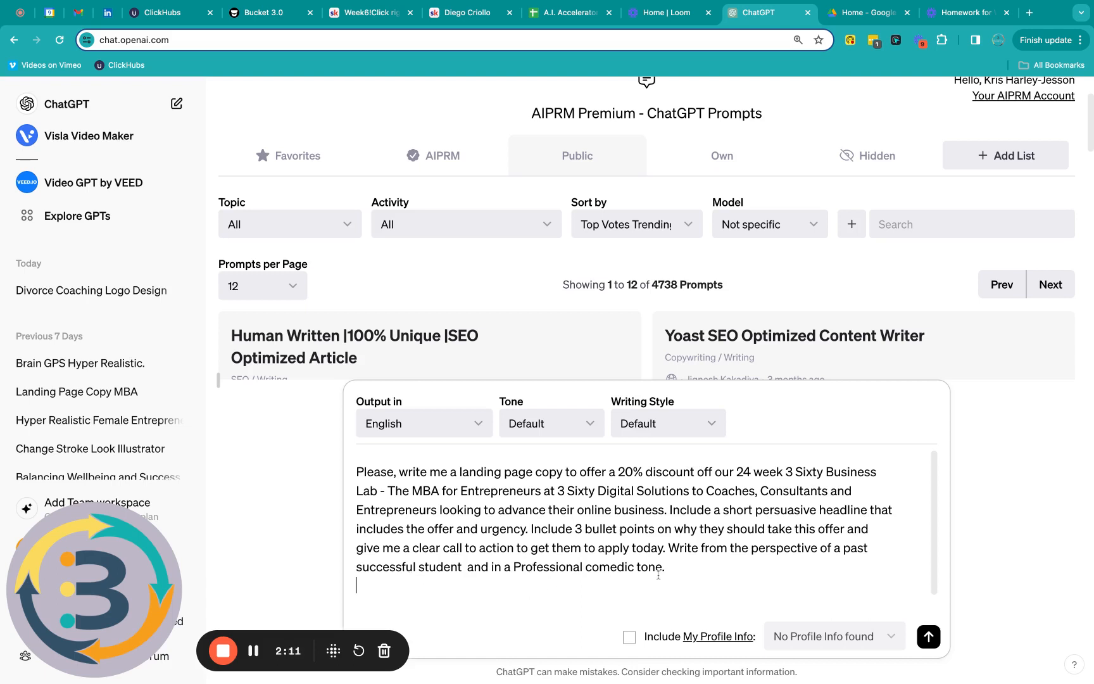
Step: Send the 20% Business Lab discount request and review the generated landing page copy
click(935, 643)
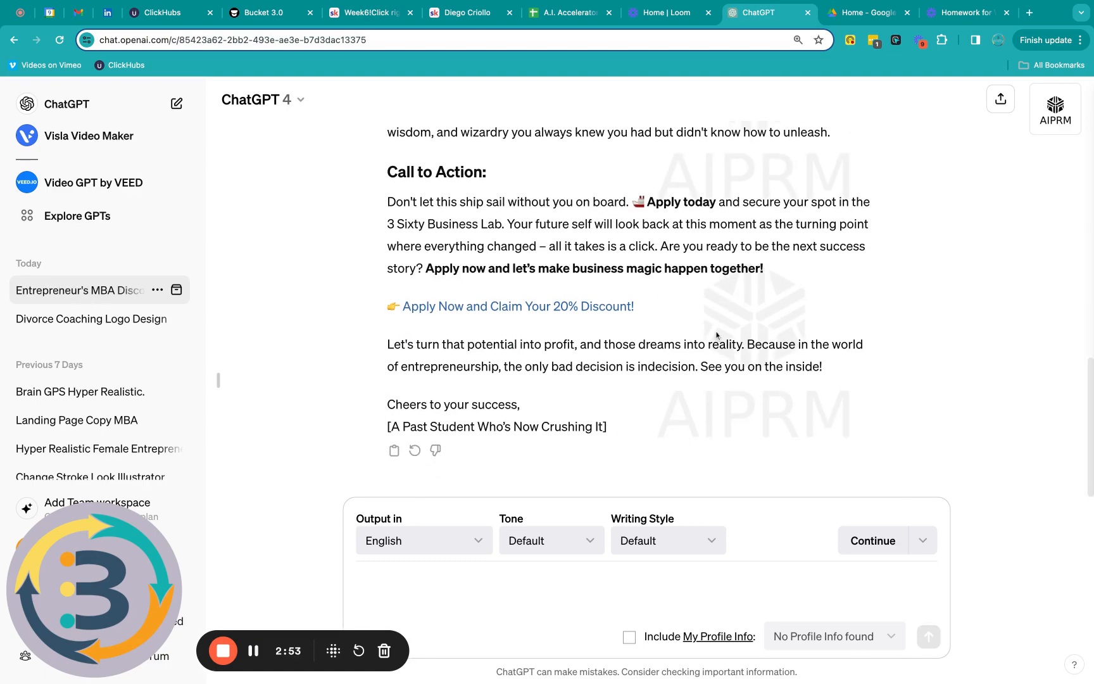
scroll(717, 334, up, 10)
scroll(716, 335, down, 10)
click(252, 654)
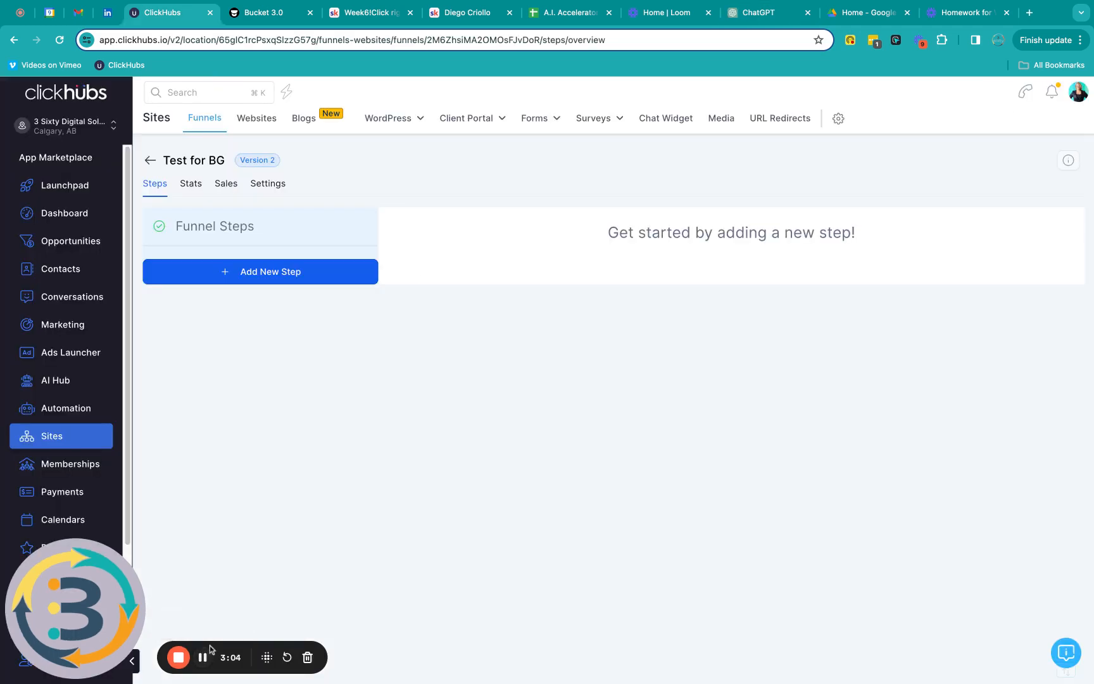
Step: Go from the Dashboard to Sites and begin a new funnel from the Funnels list
click(61, 216)
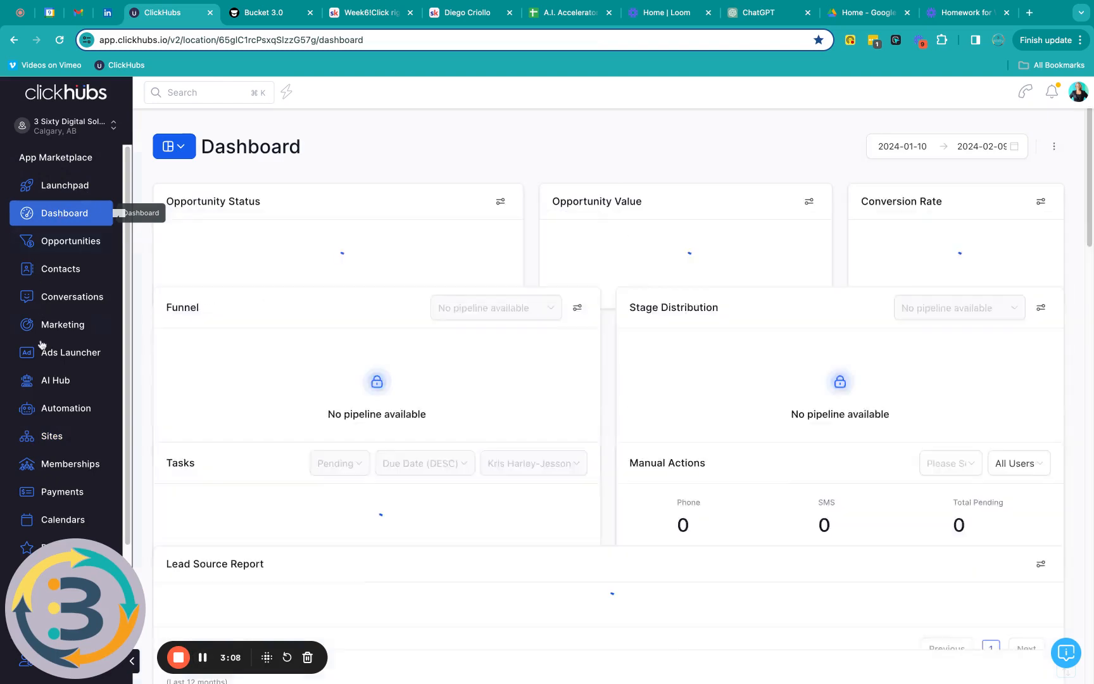
click(55, 440)
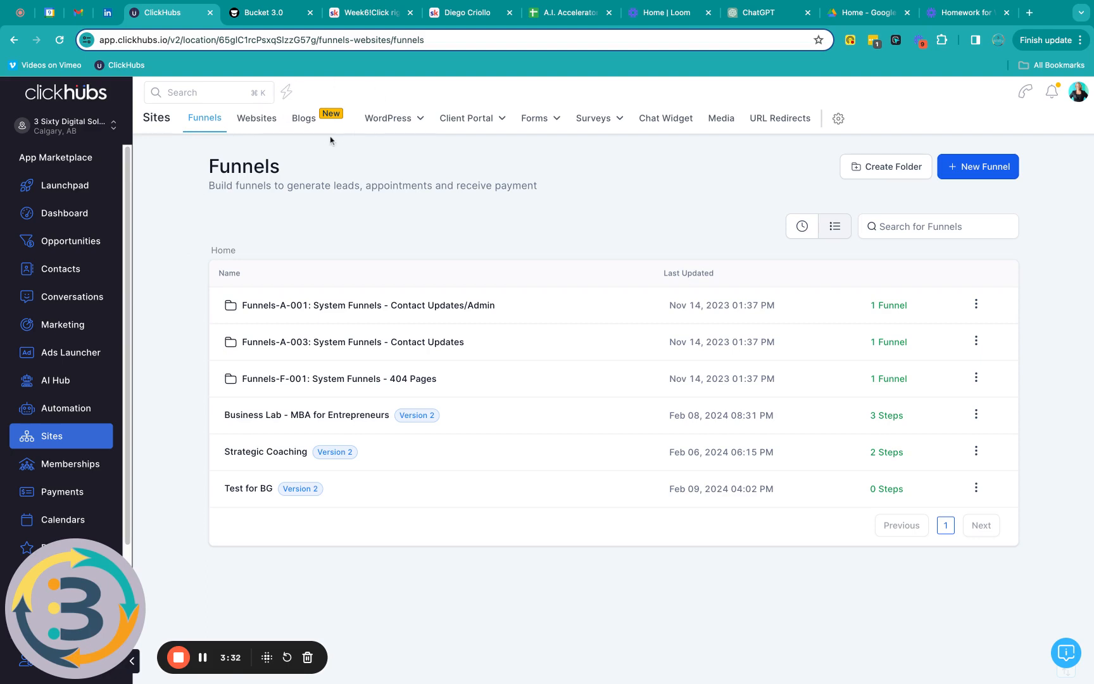
mouse_move(398, 130)
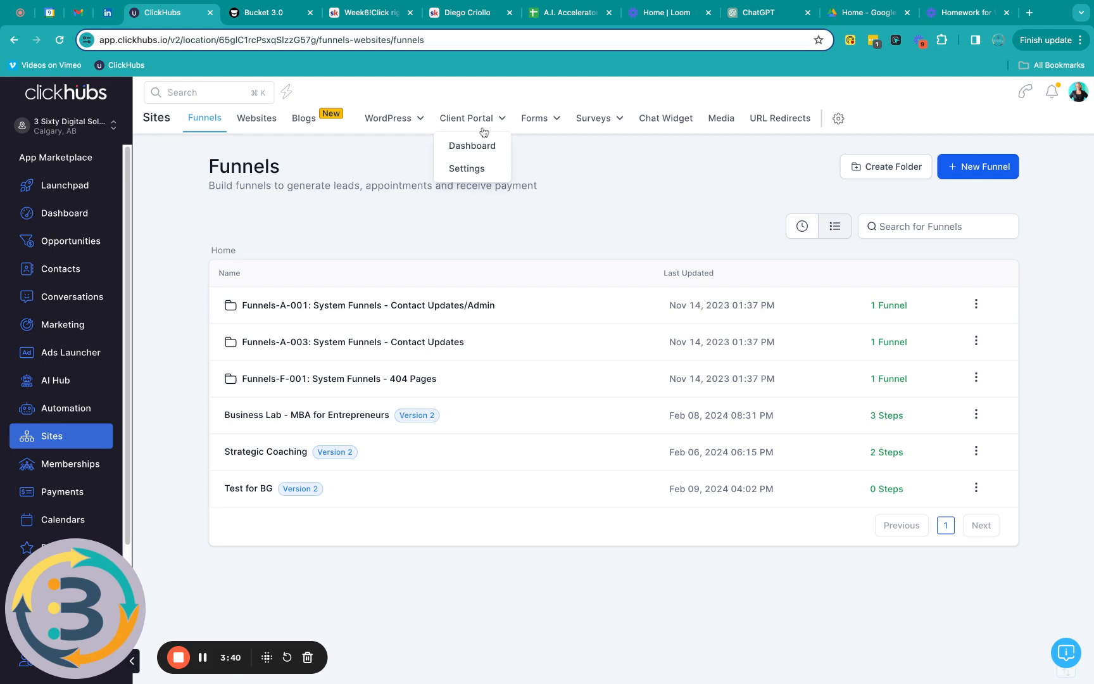
mouse_move(555, 126)
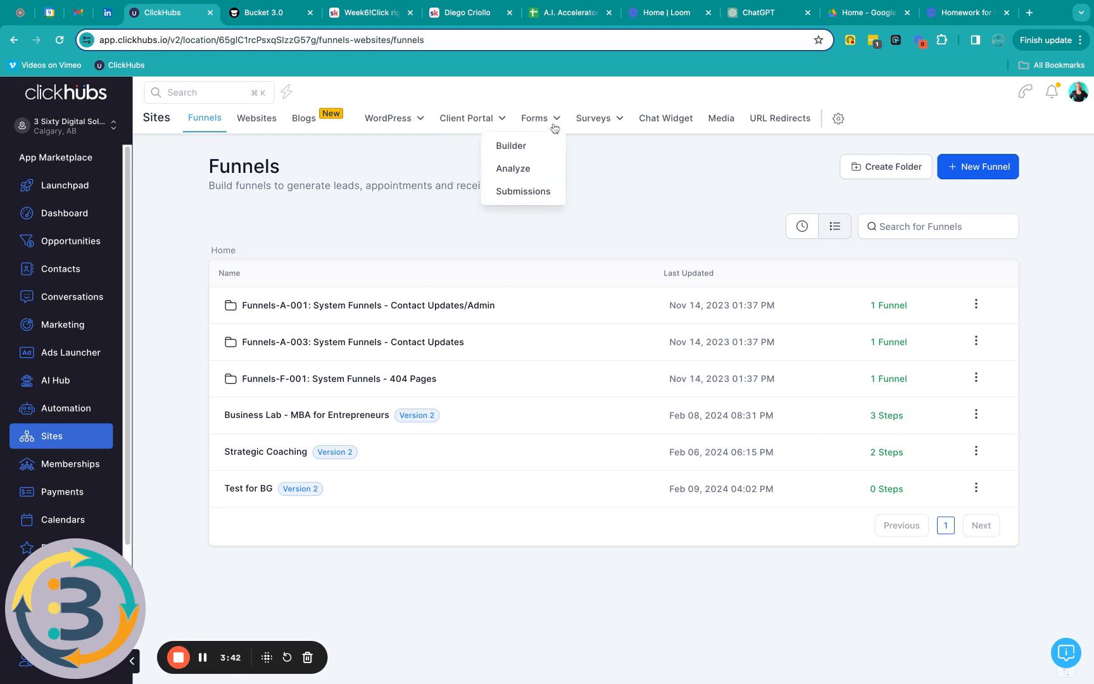
mouse_move(615, 127)
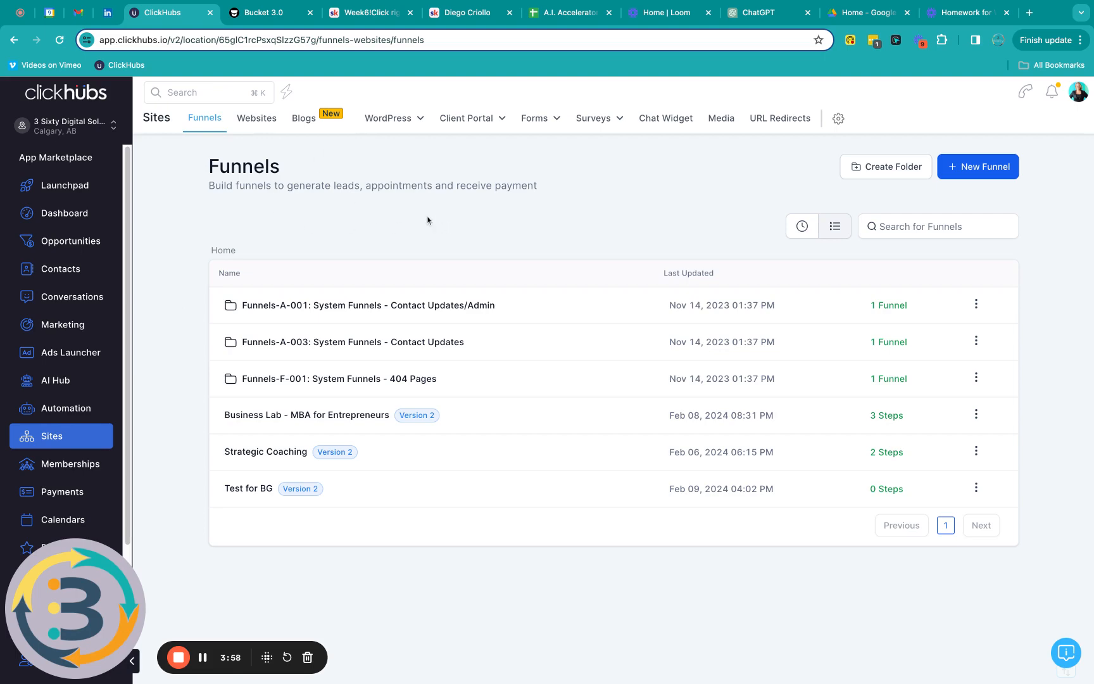
click(980, 169)
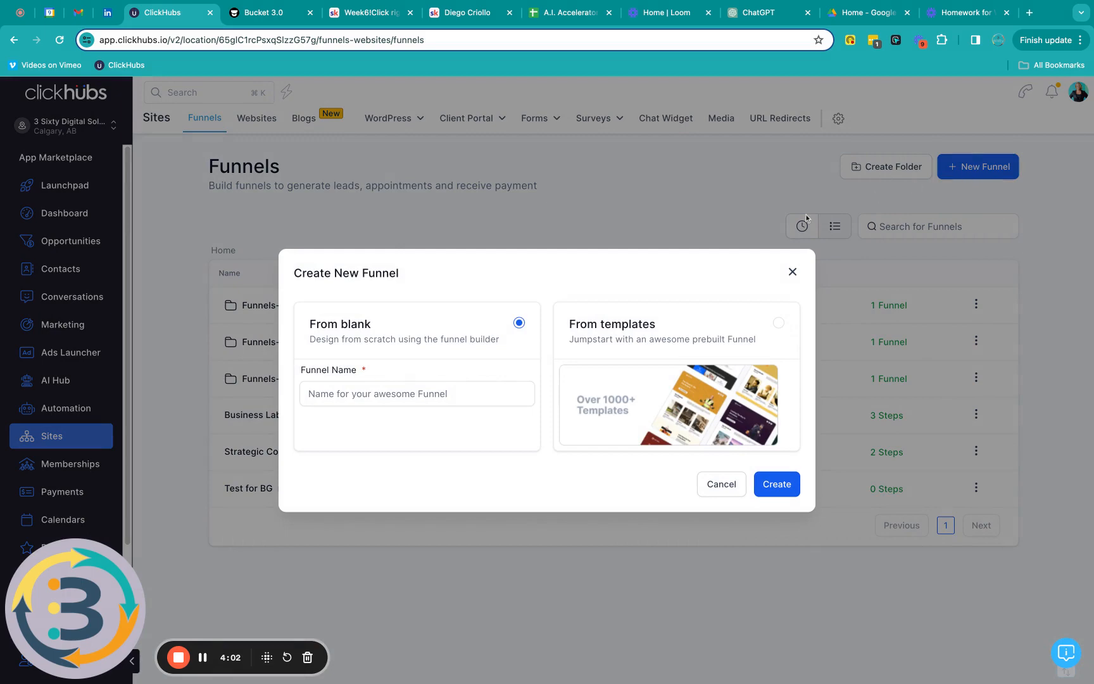
Step: Choose to build from a template and filter the library to Business, Coaching, & Consulting
click(685, 340)
click(769, 484)
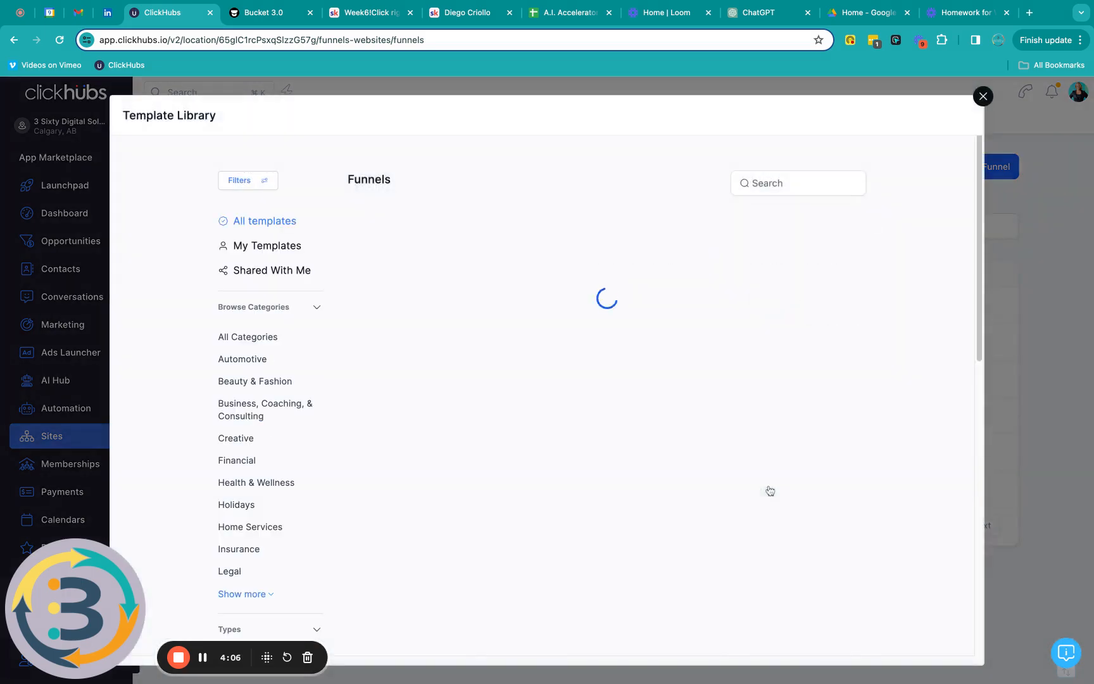
scroll(538, 294, down, 2)
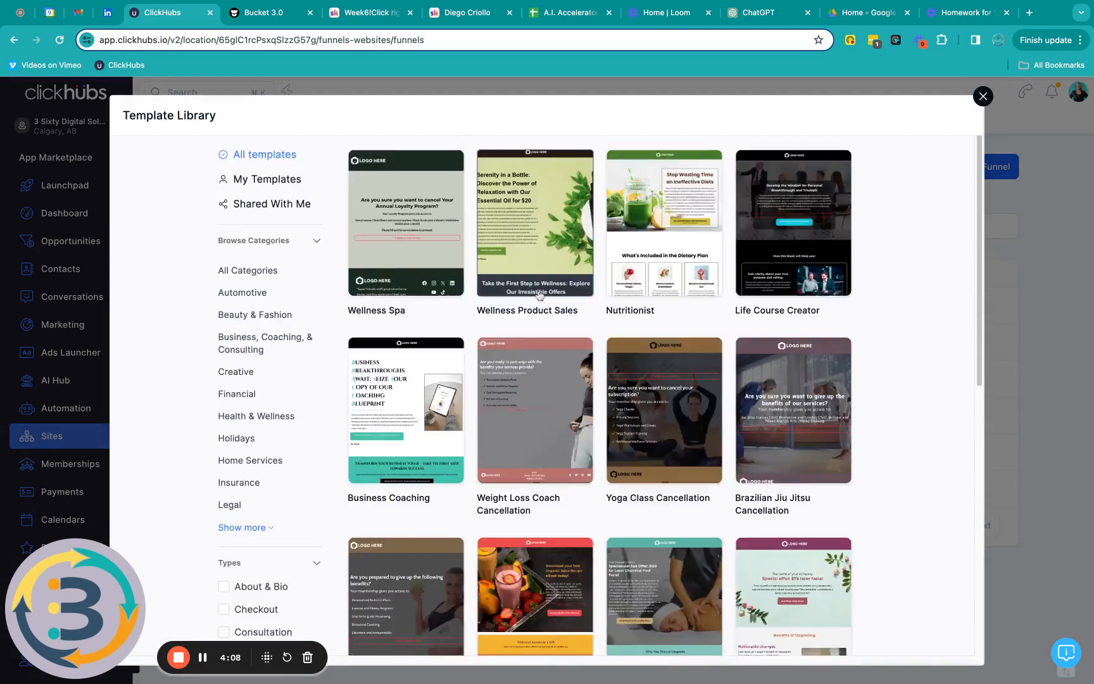
scroll(538, 294, down, 3)
scroll(657, 514, down, 2)
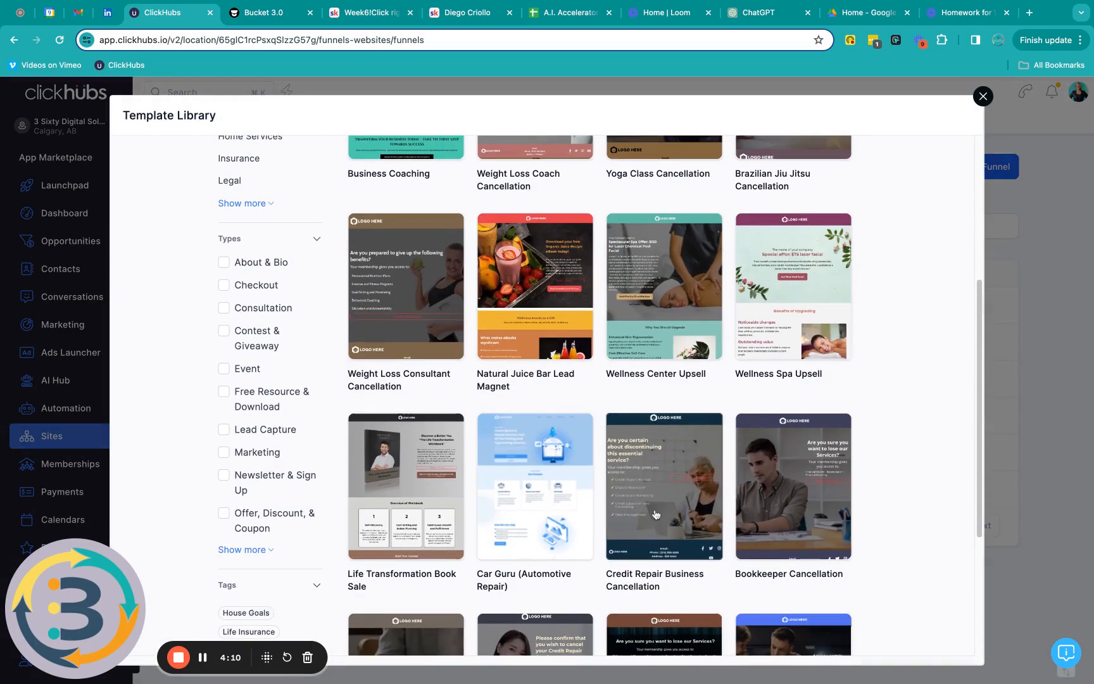
scroll(655, 514, down, 3)
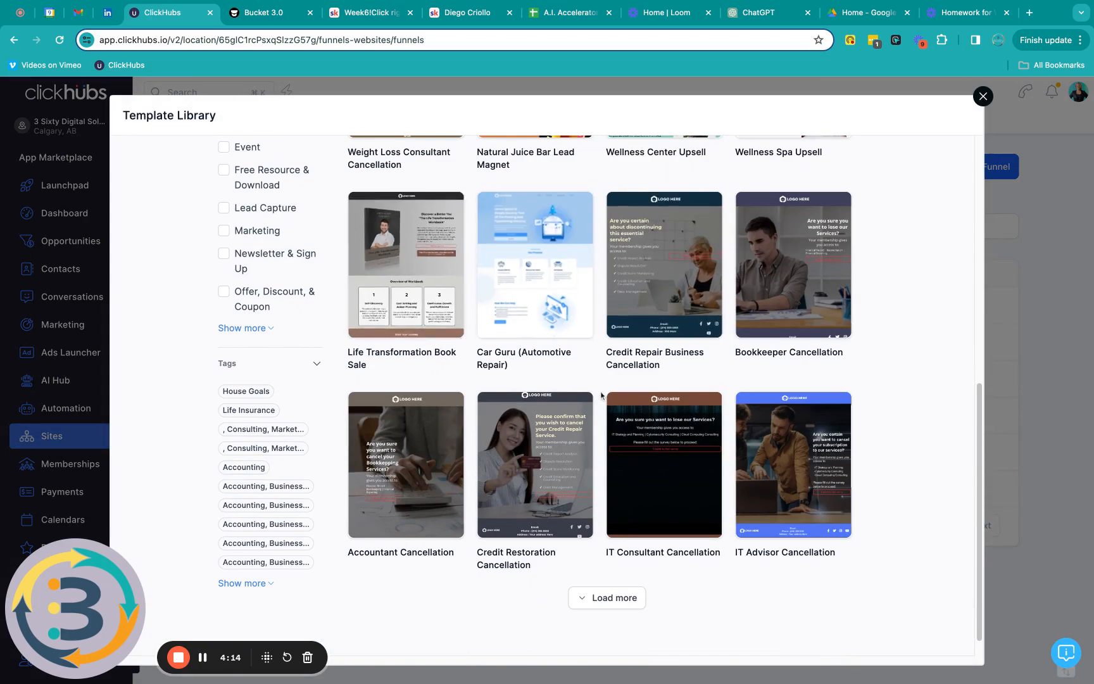
scroll(598, 398, down, 1)
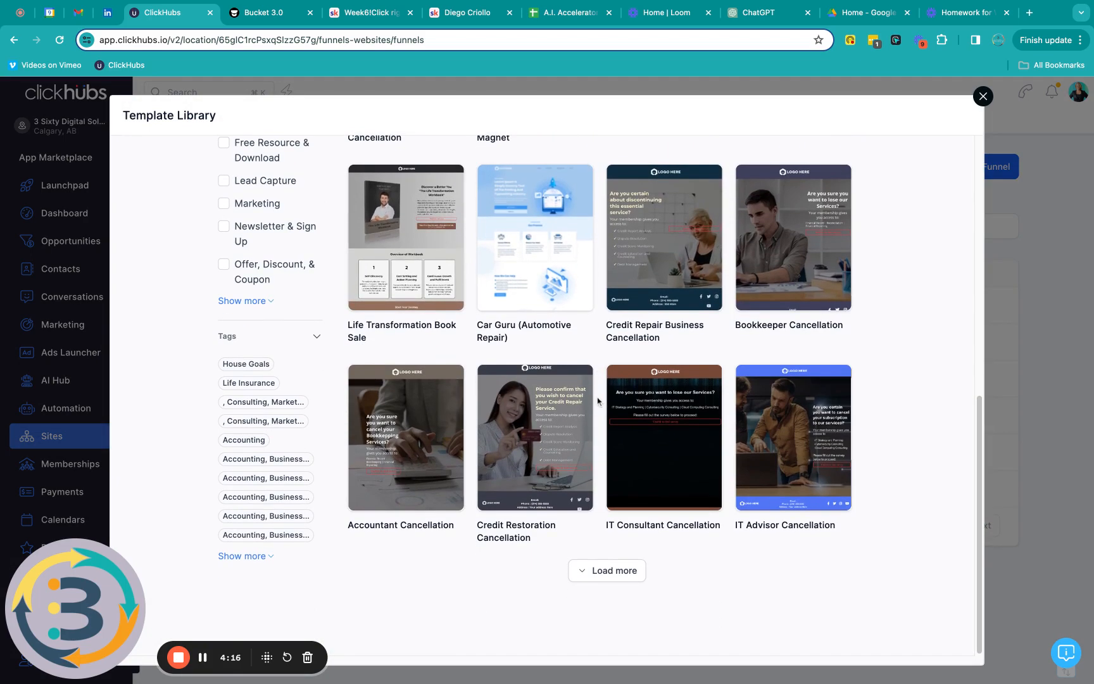
scroll(598, 400, up, 5)
scroll(596, 378, up, 3)
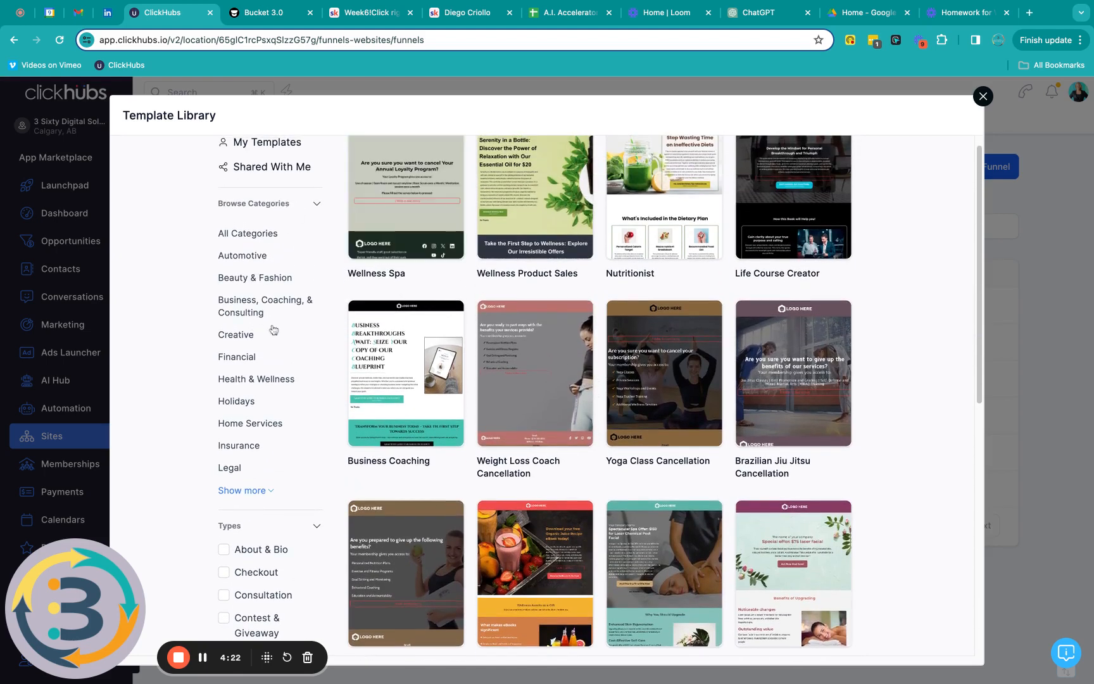
click(255, 312)
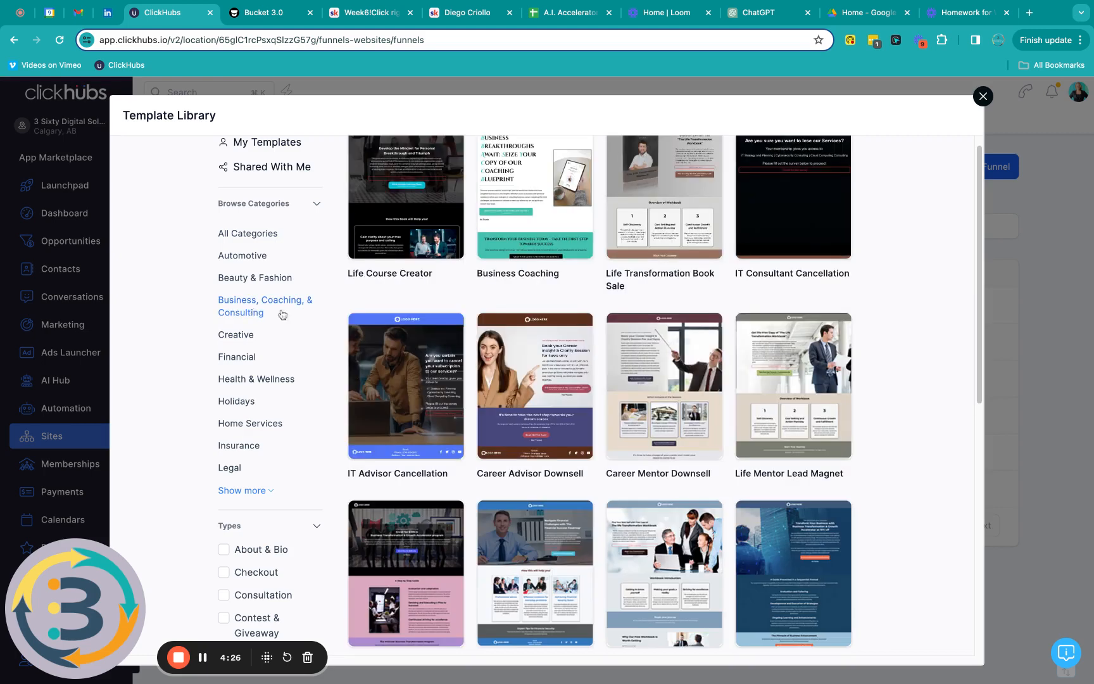
Step: Preview the Life Mentor Lead Magnet template, then return to the template list
scroll(282, 315, down, 3)
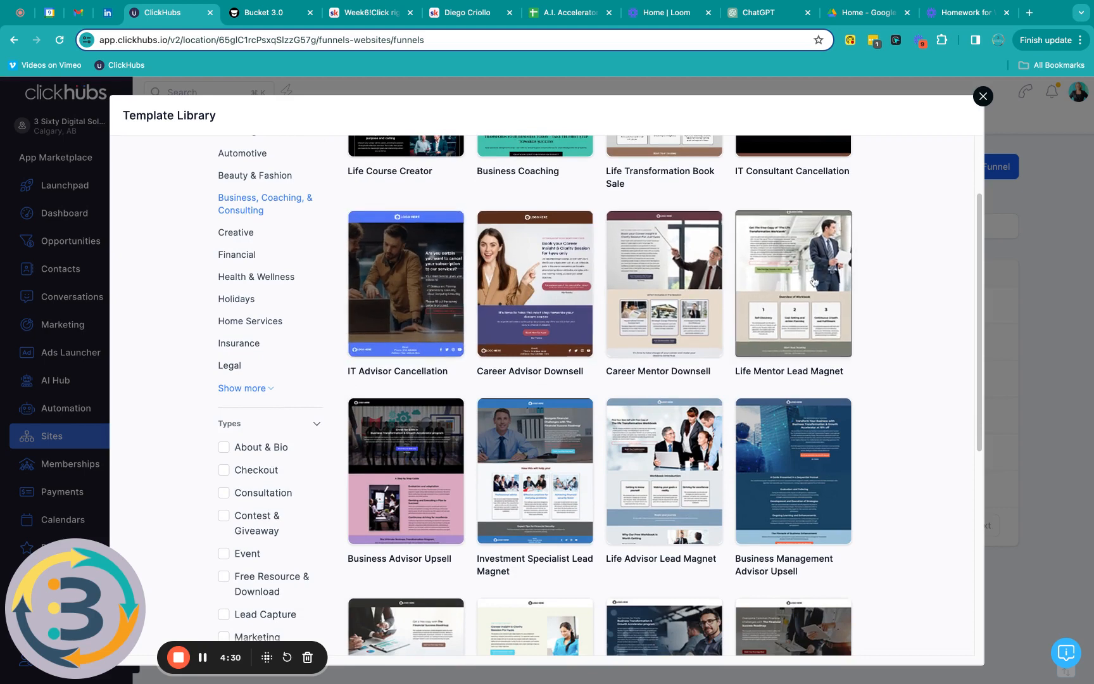
mouse_move(841, 227)
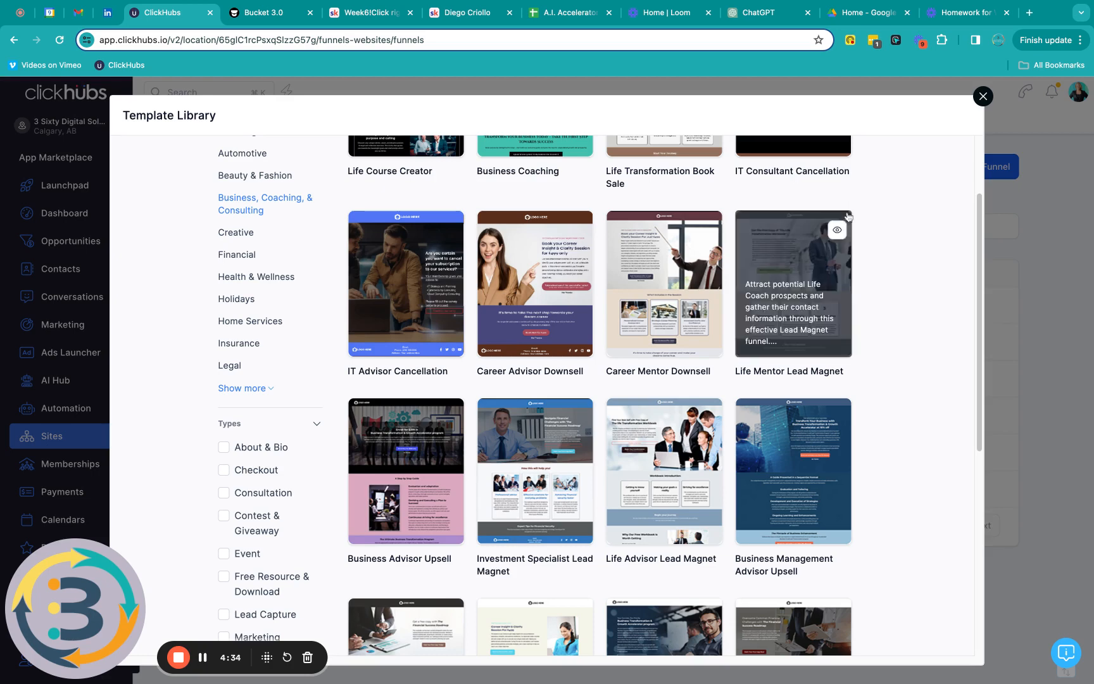
click(840, 234)
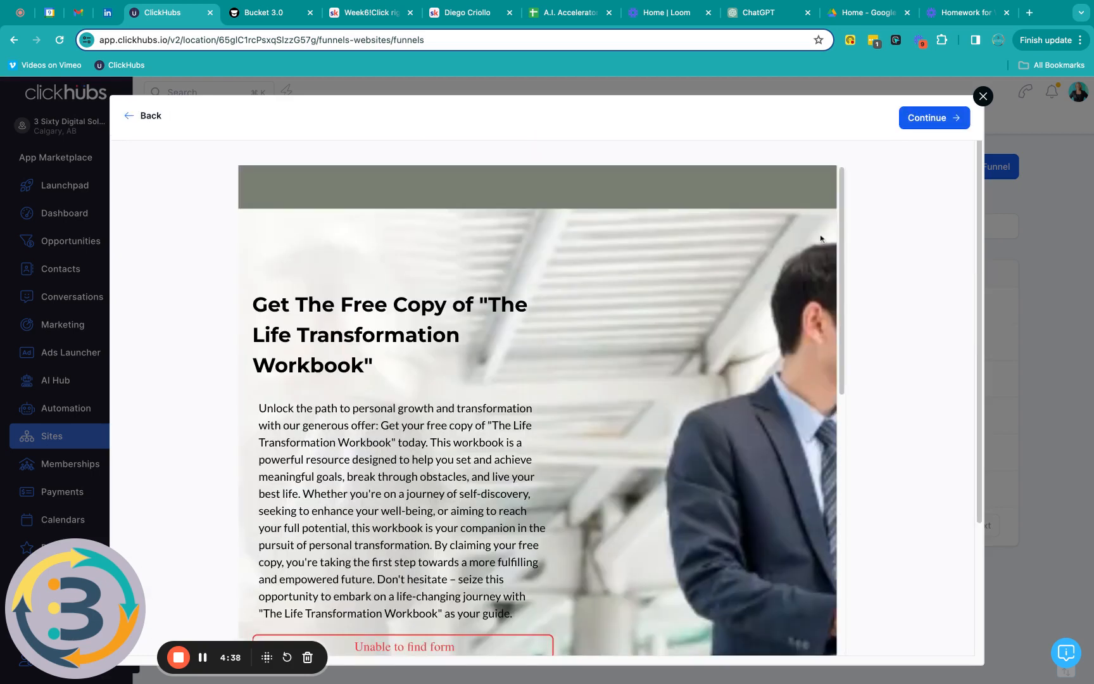
scroll(824, 242, down, 10)
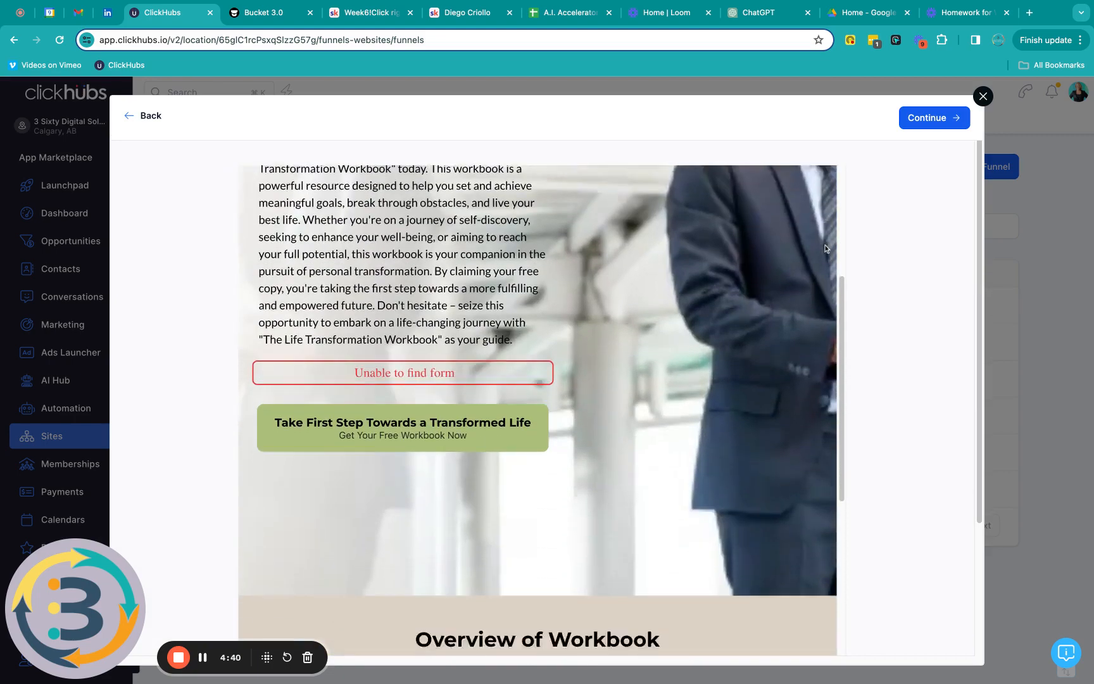
scroll(826, 248, up, 10)
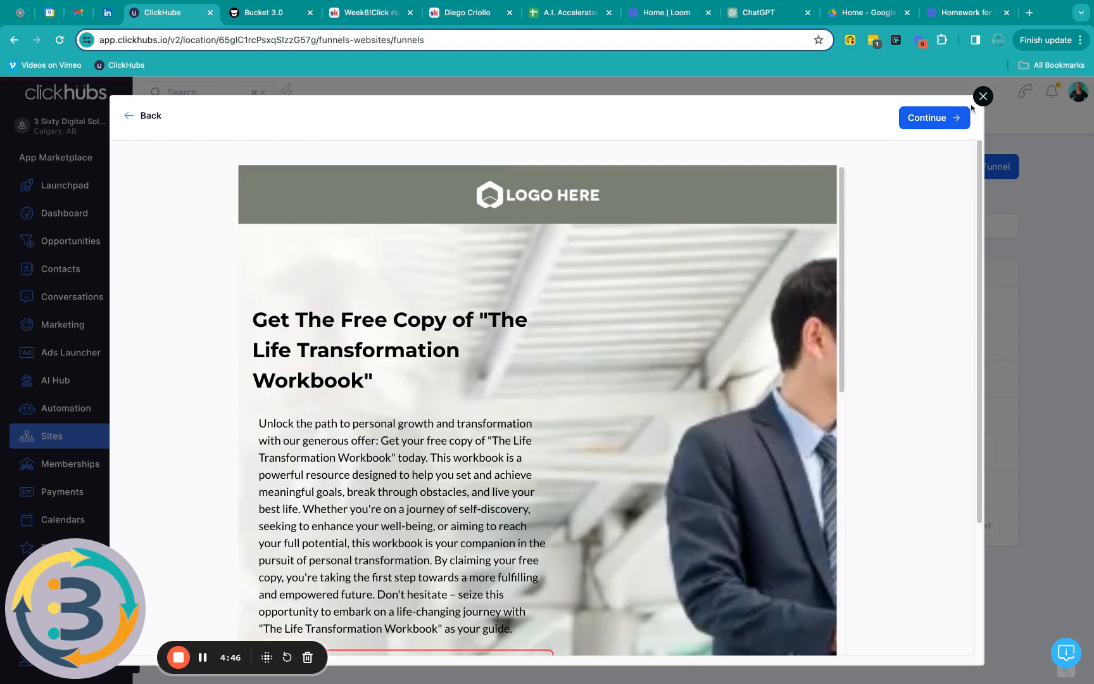
click(141, 118)
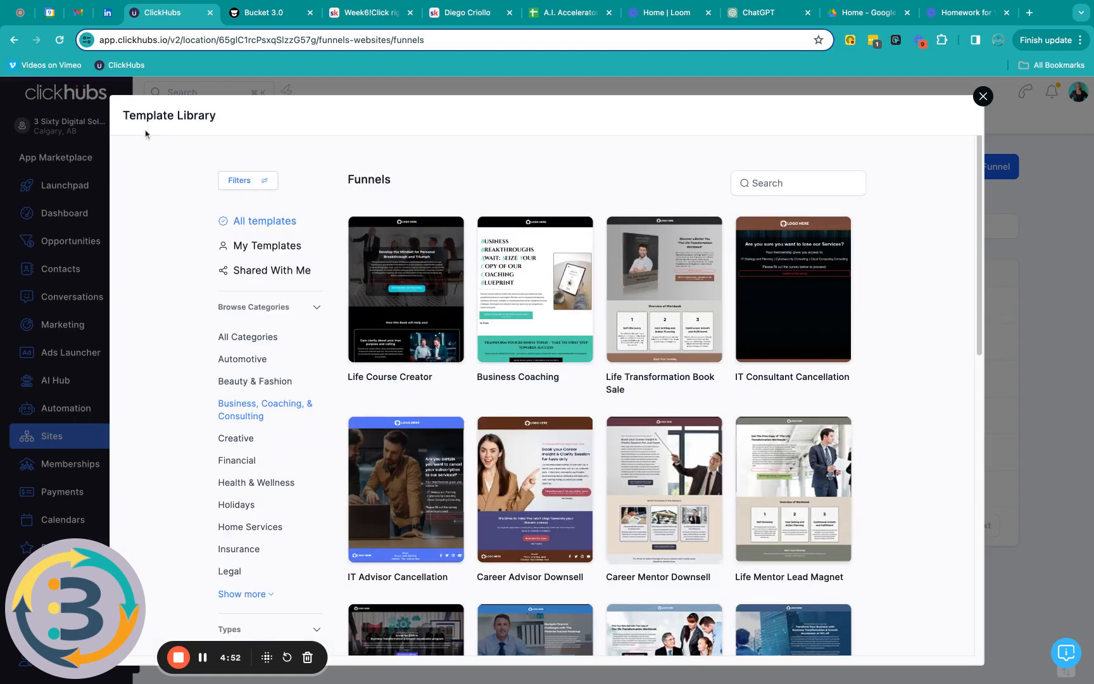
Step: Close the template library and create a blank funnel named 'BG TEST Landing page'
click(983, 97)
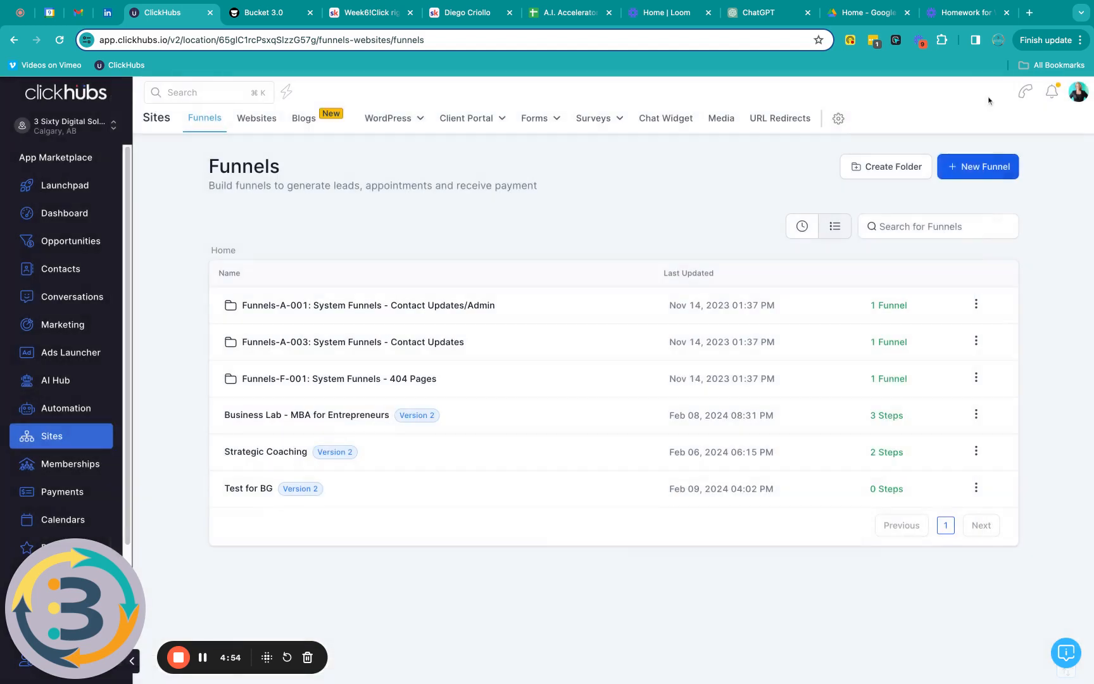
click(972, 171)
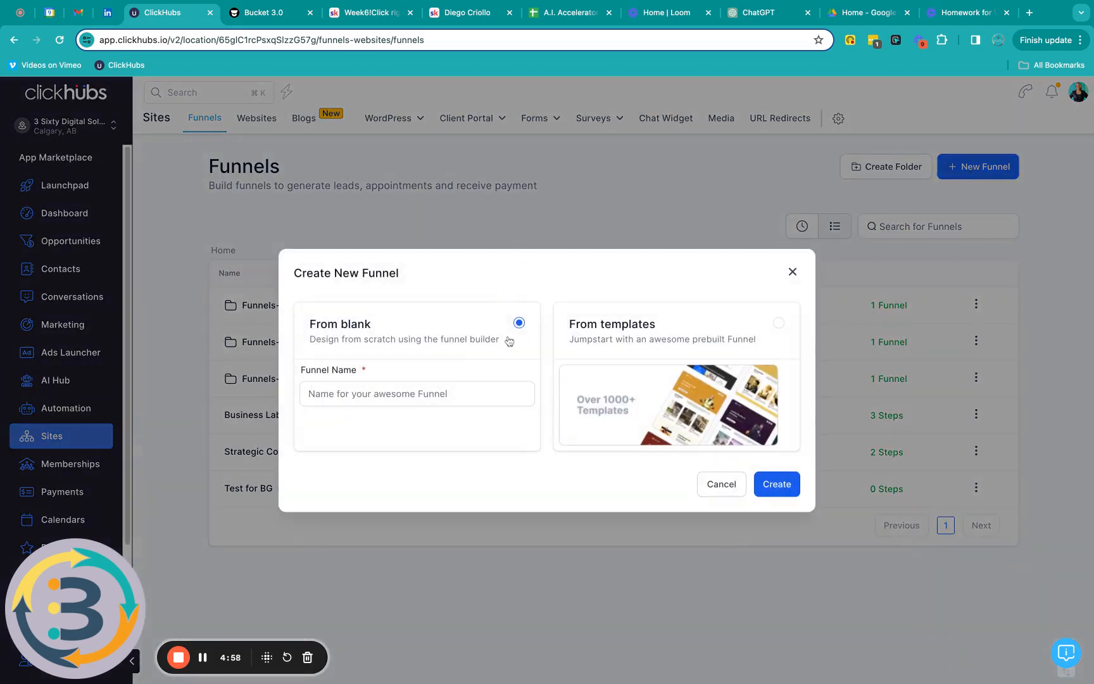
click(339, 390)
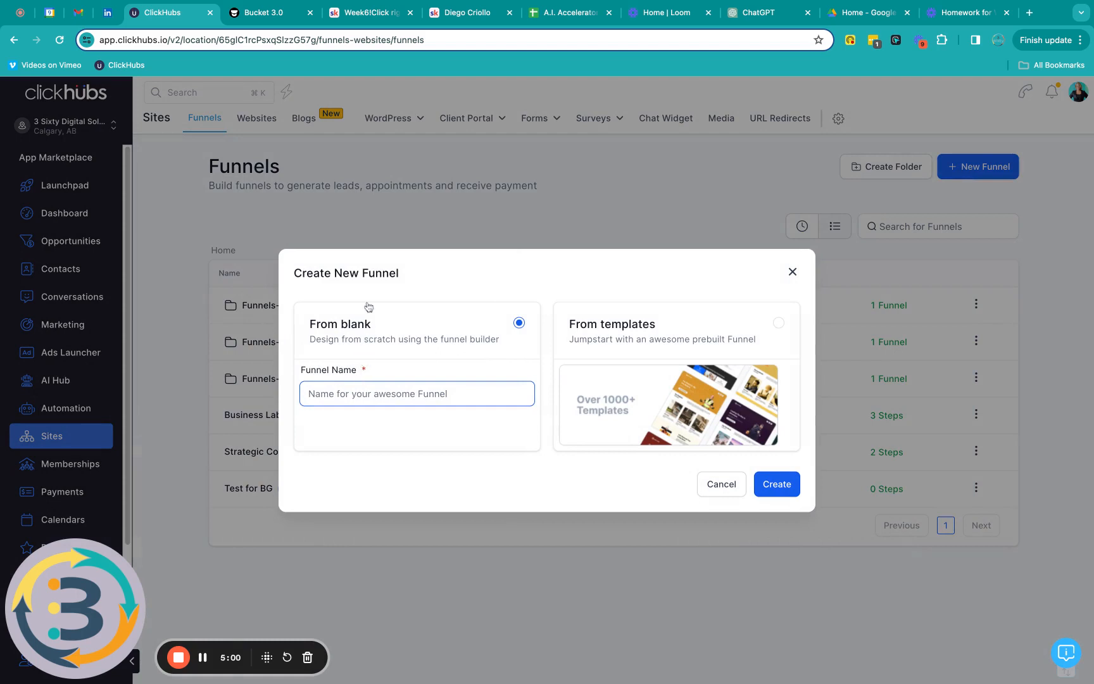
text(BG)
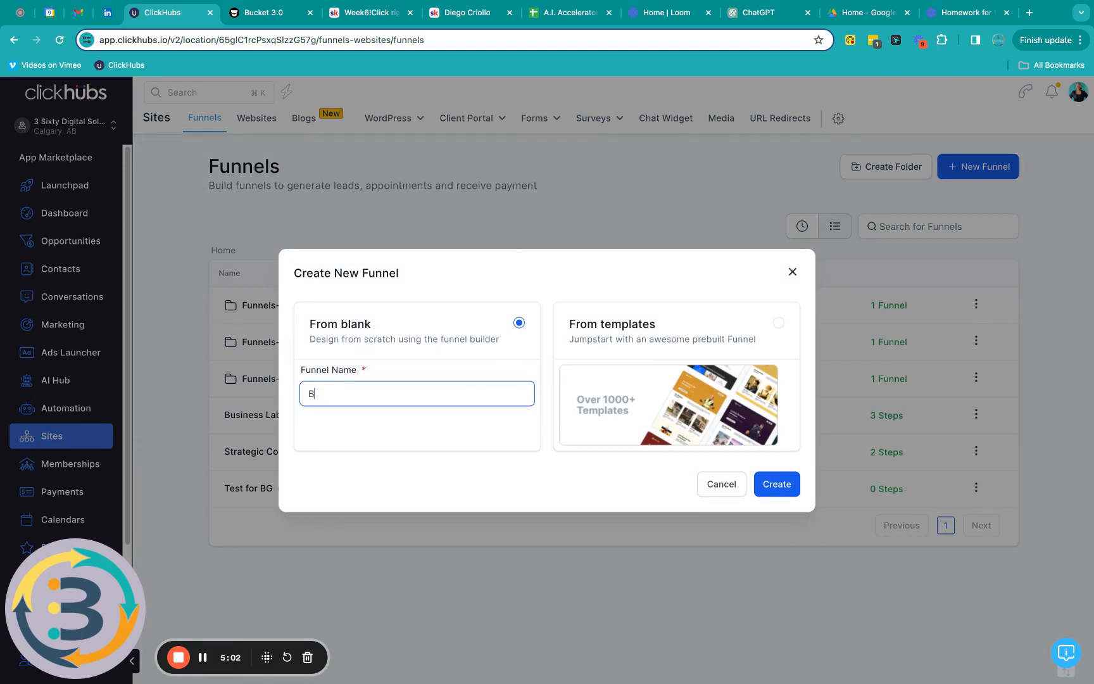
text( TEST Fu)
key(BackSpace)
key(BackSpace)
text(Landing page)
click(783, 492)
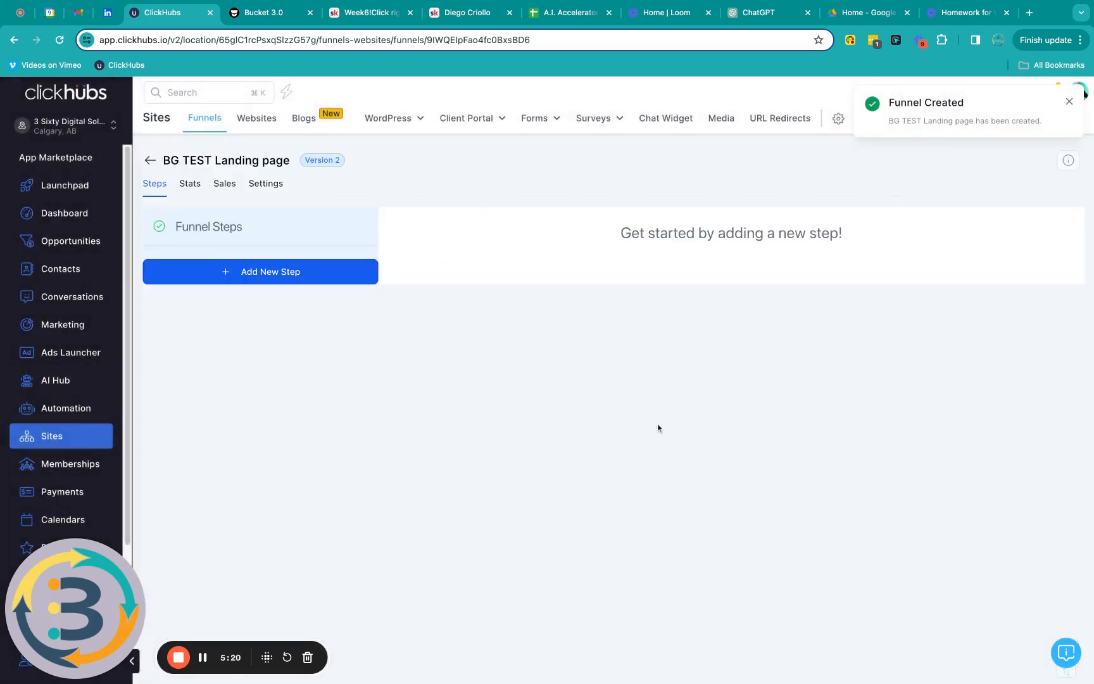
Step: Add a funnel step named 'BG Landing Page TEST' and start its page from blank
click(280, 272)
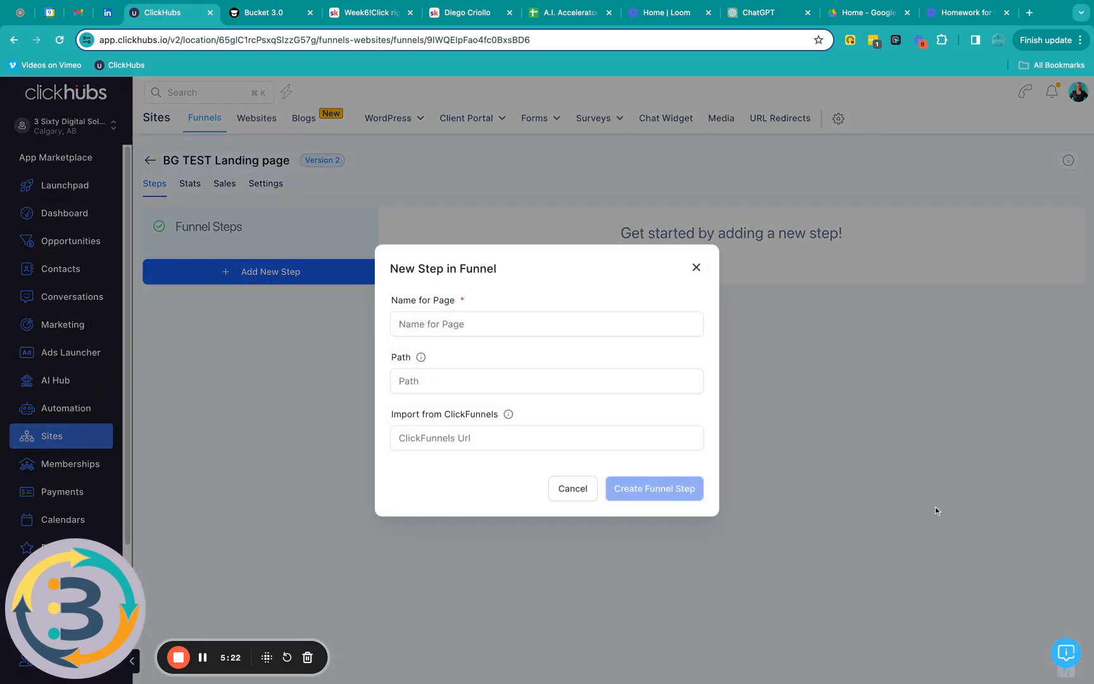
click(482, 326)
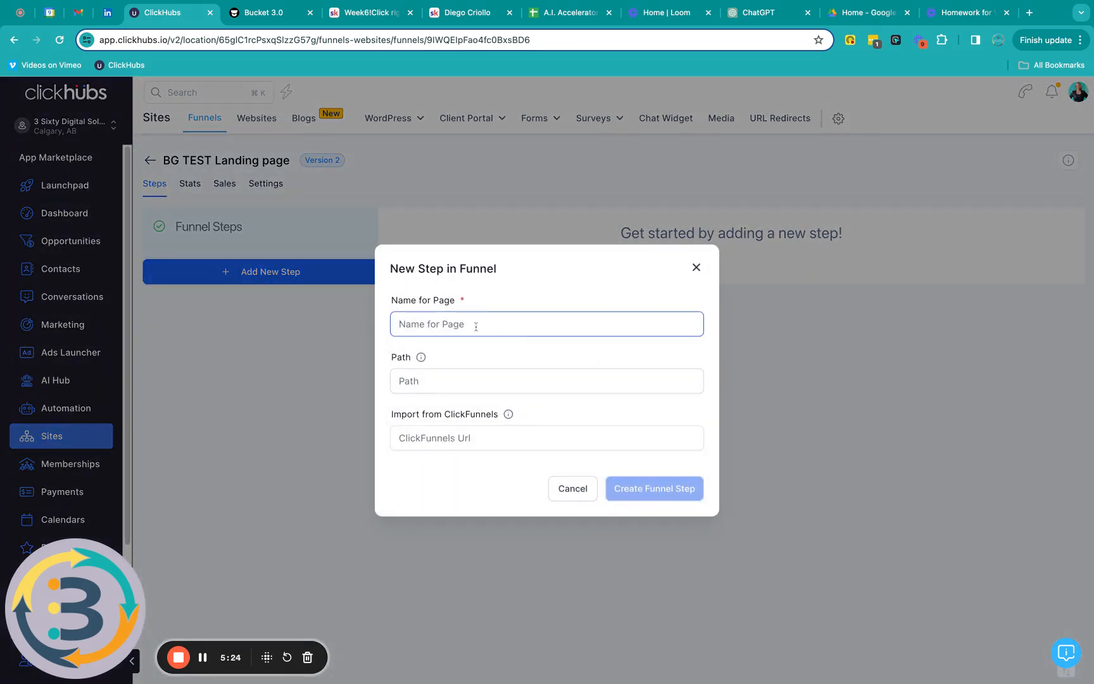
text(BG)
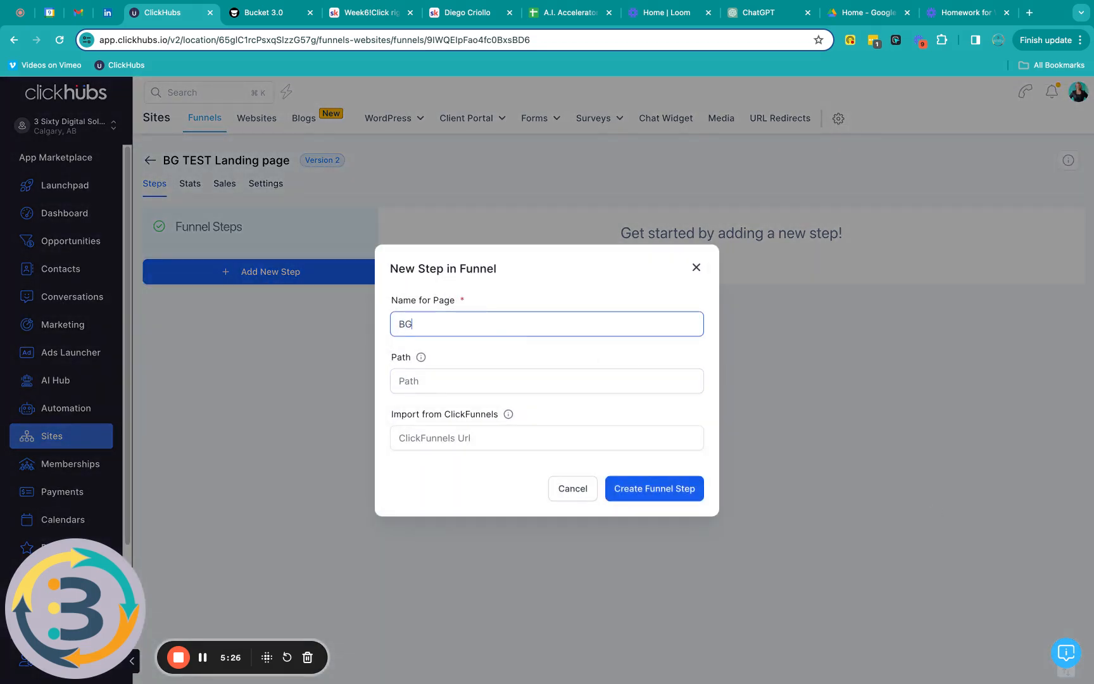
text( Landing Page TEST)
click(675, 497)
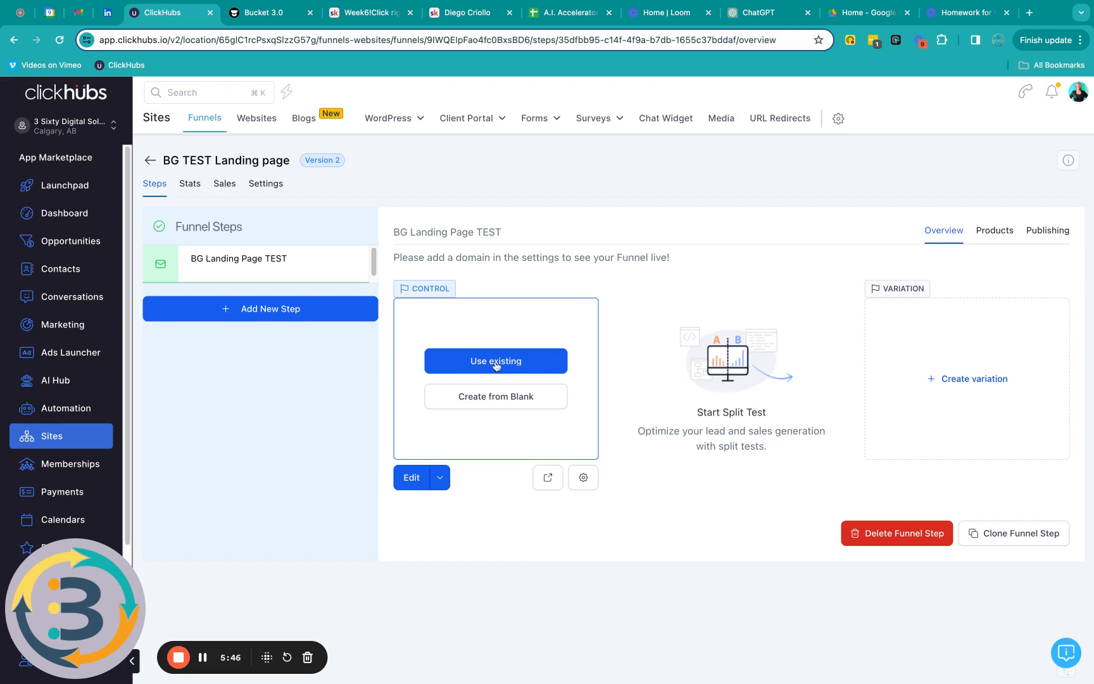
click(499, 398)
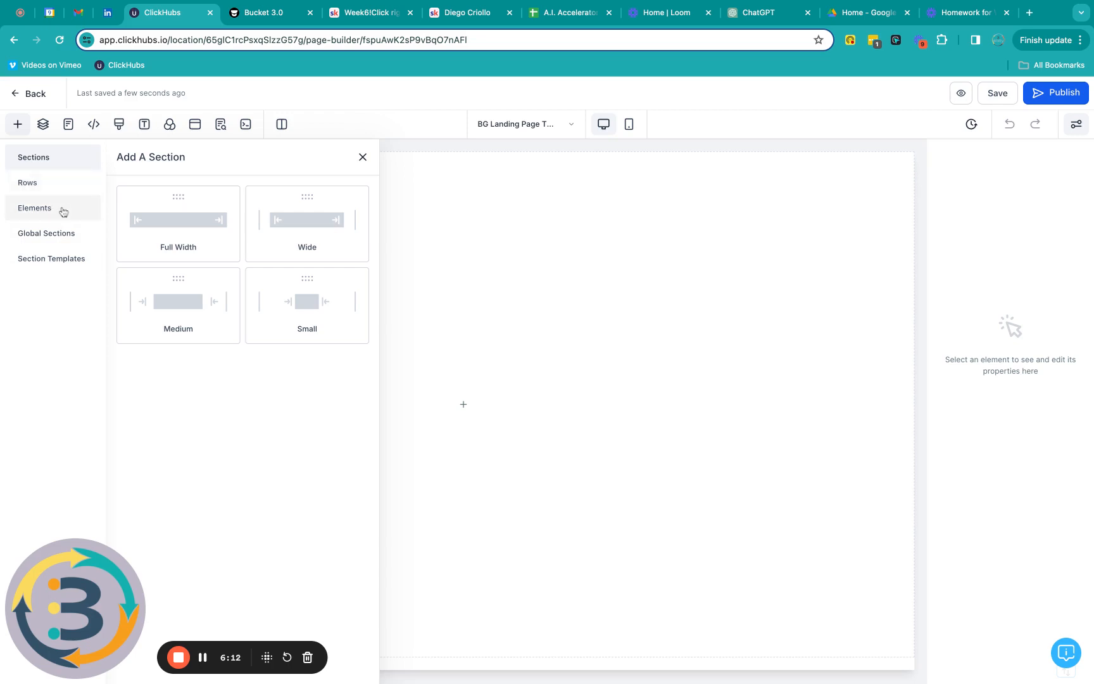
Step: Drop a Full Width section onto the blank landing page
click(50, 243)
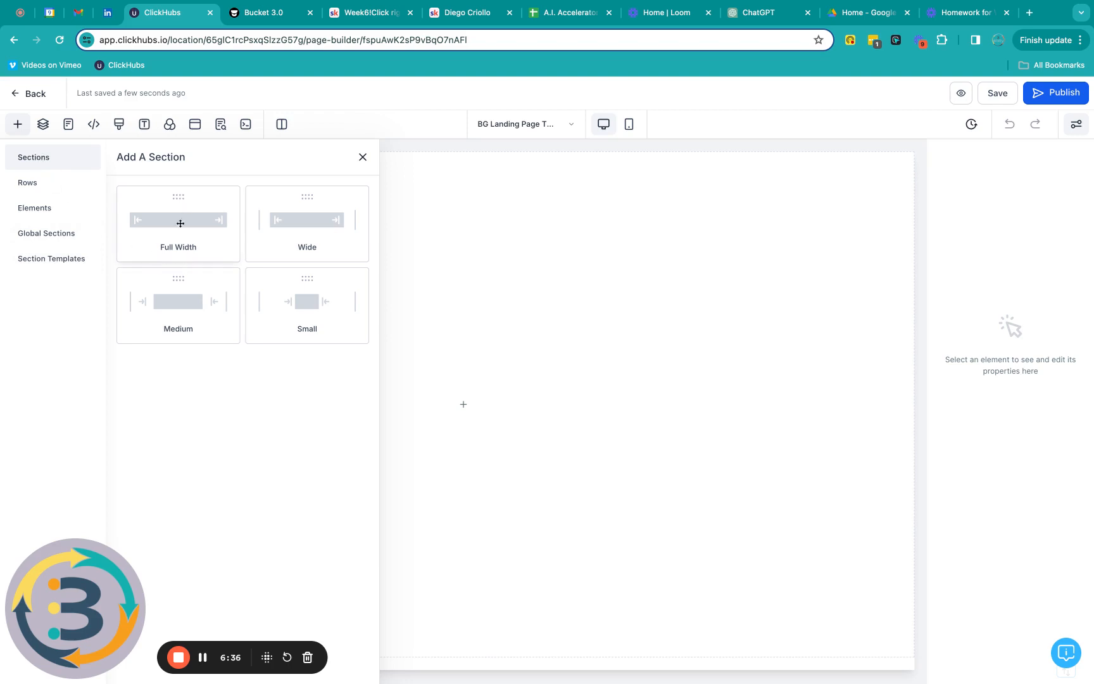
drag(168, 220, 167, 220)
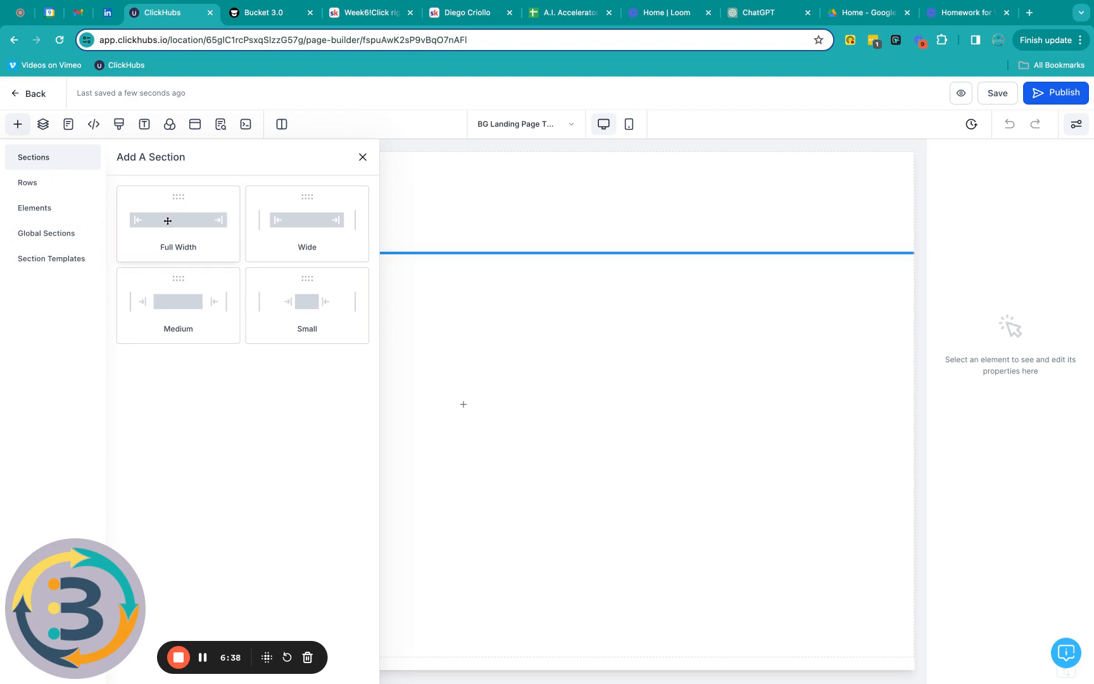
drag(463, 404, 444, 372)
mouse_move(432, 232)
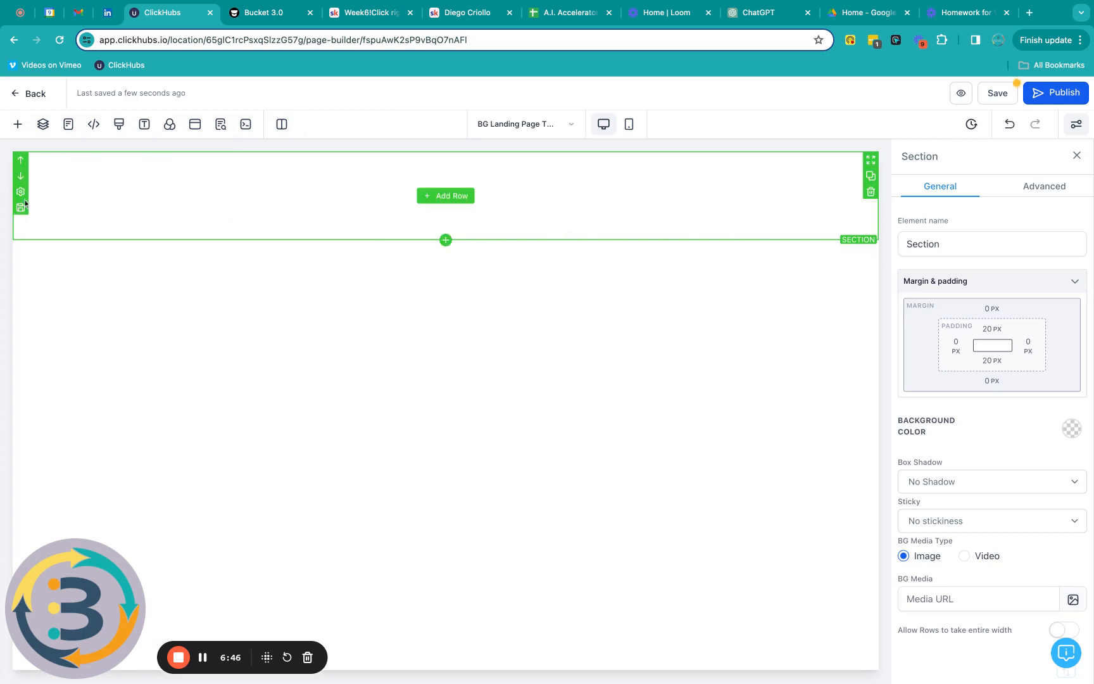
click(19, 125)
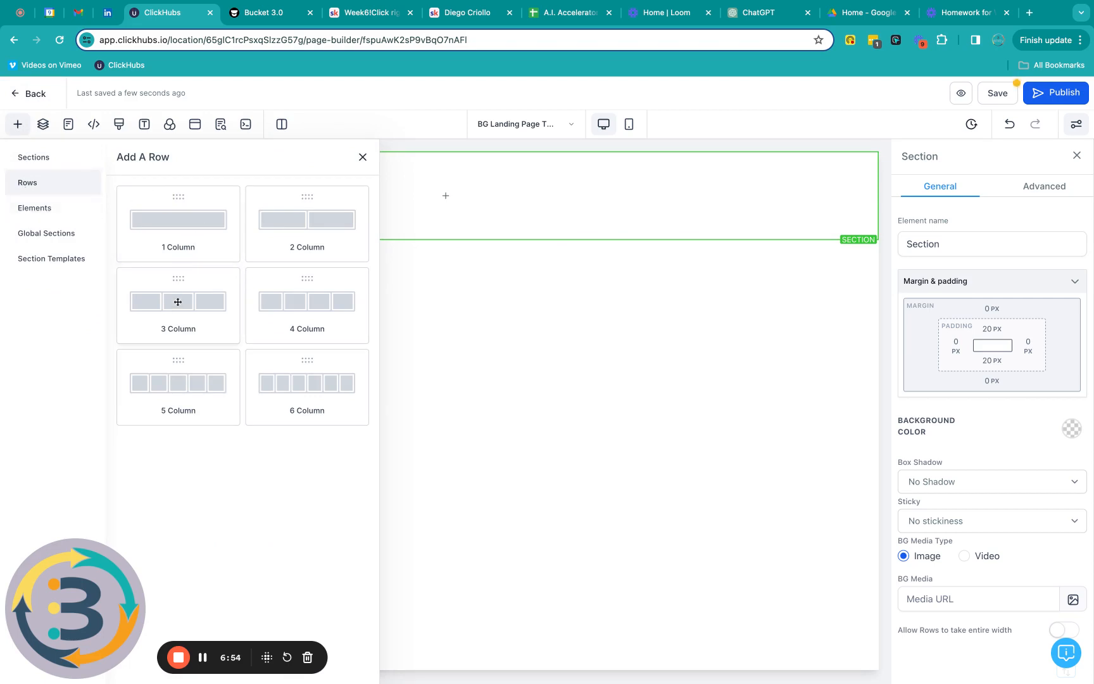
Step: Drag a 3 Column row into the new full-width section
drag(178, 304, 176, 304)
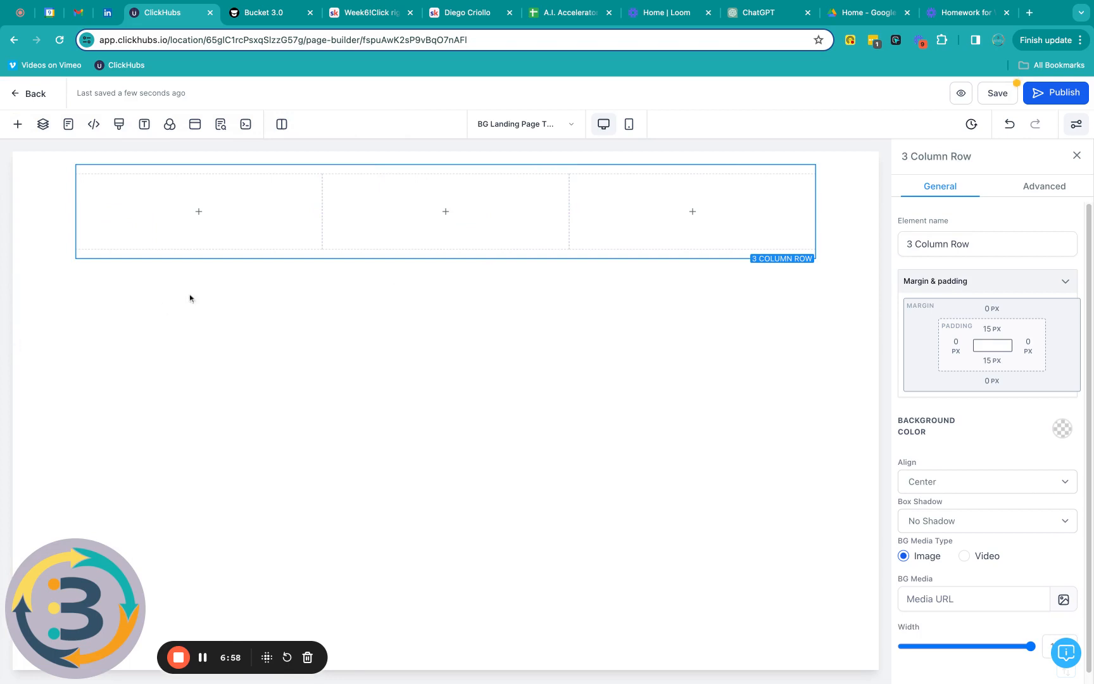
mouse_move(180, 230)
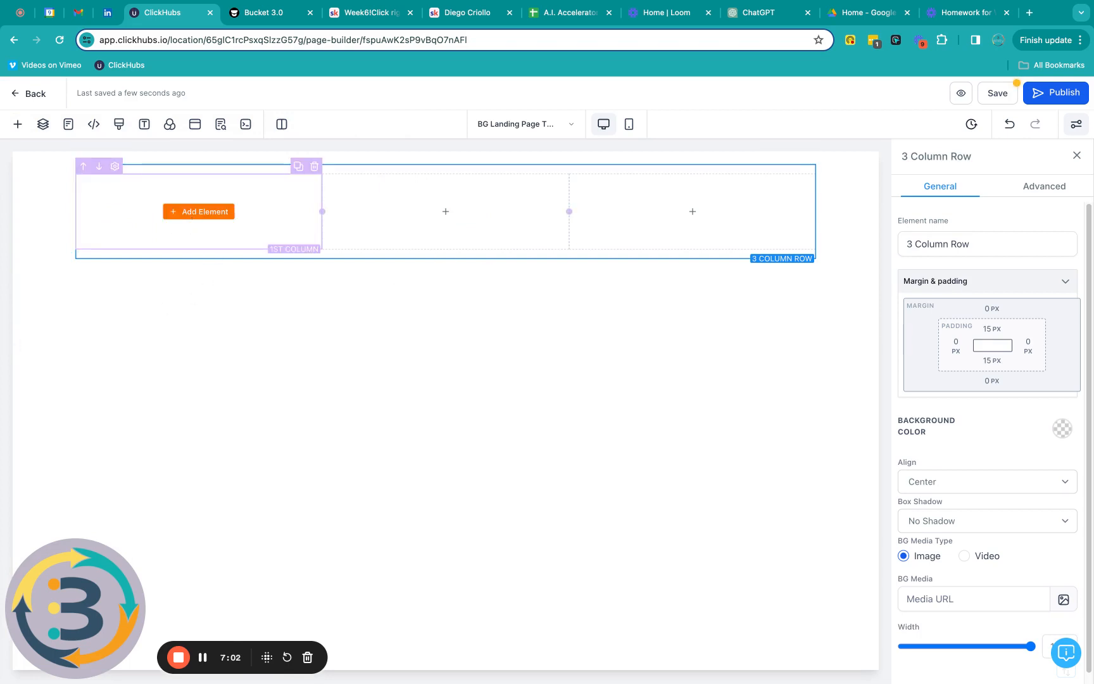
Step: Place an Image element in column 1 and a Countdown timer in column 2
click(197, 213)
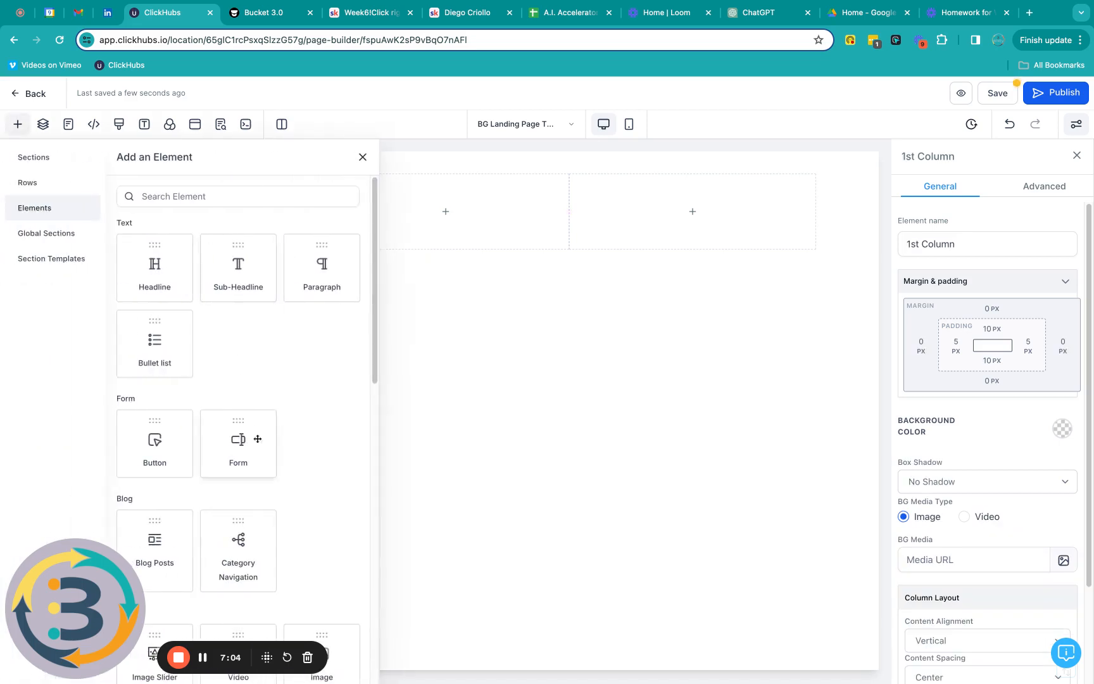
scroll(253, 436, down, 5)
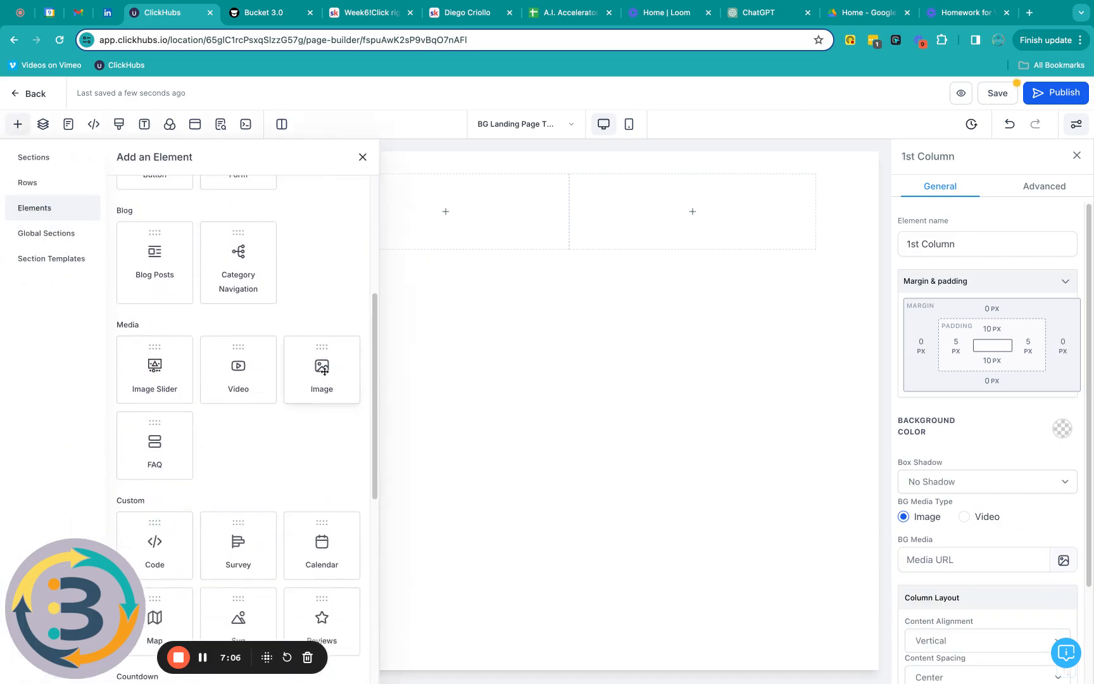
drag(324, 371, 325, 367)
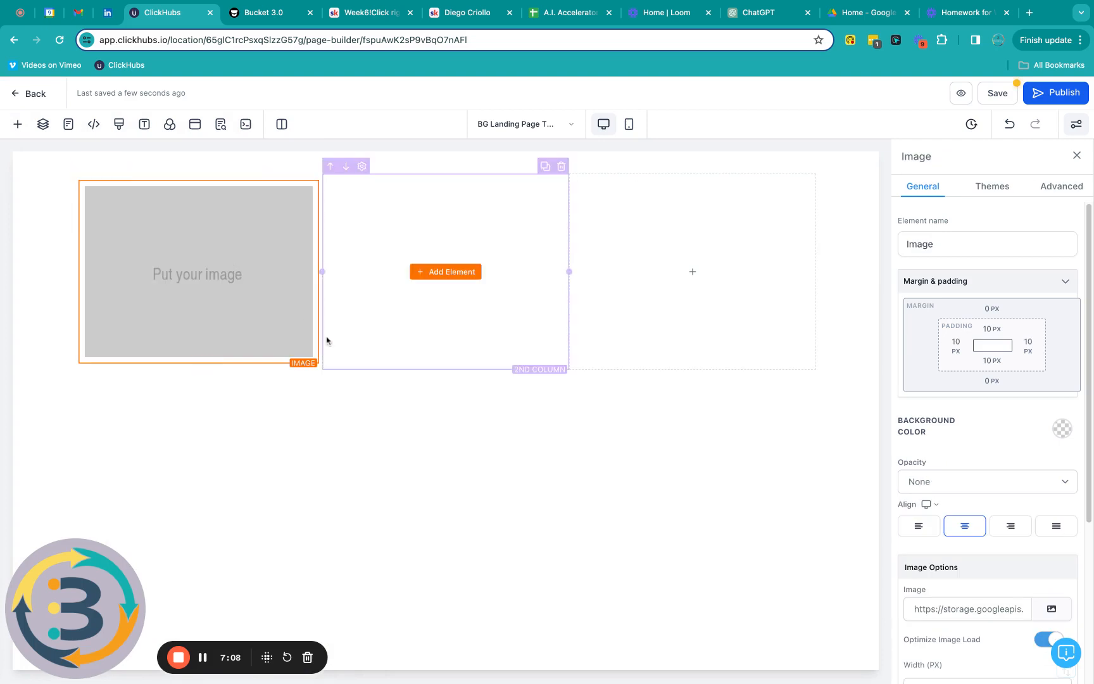
click(451, 274)
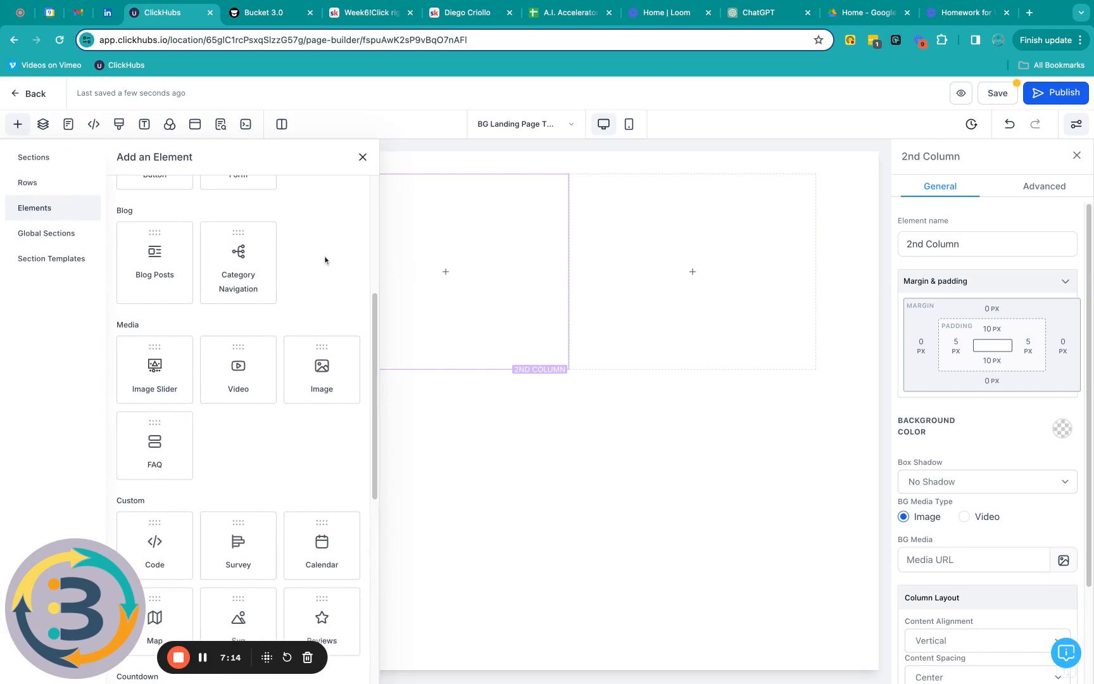
scroll(324, 260, down, 5)
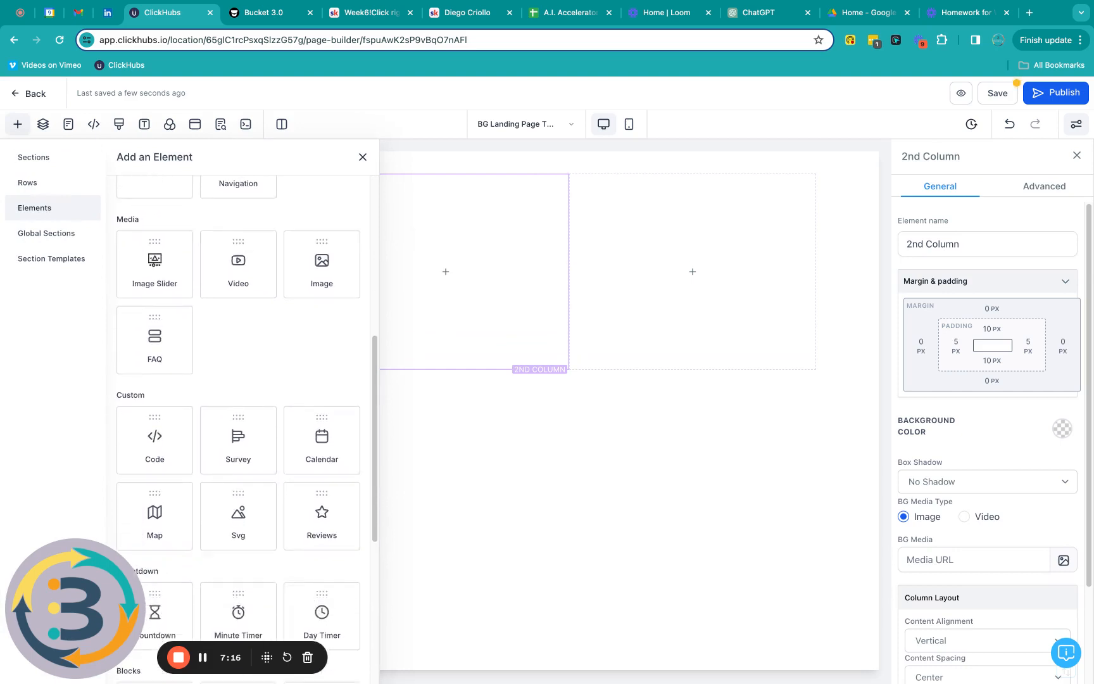
drag(152, 427, 422, 291)
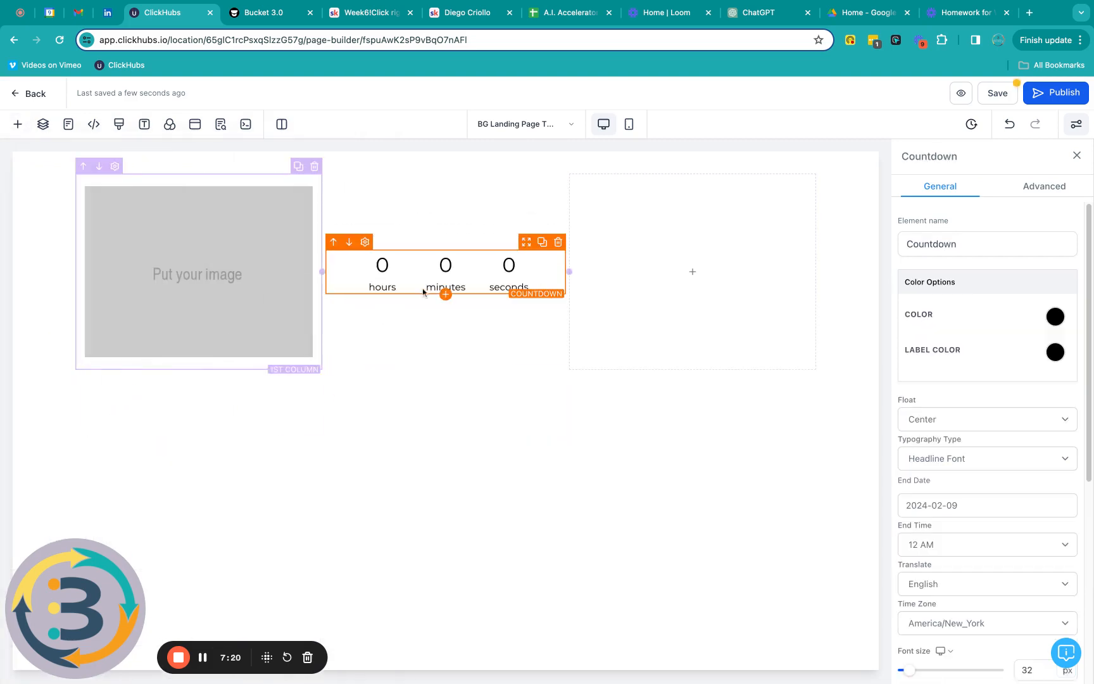
mouse_move(709, 272)
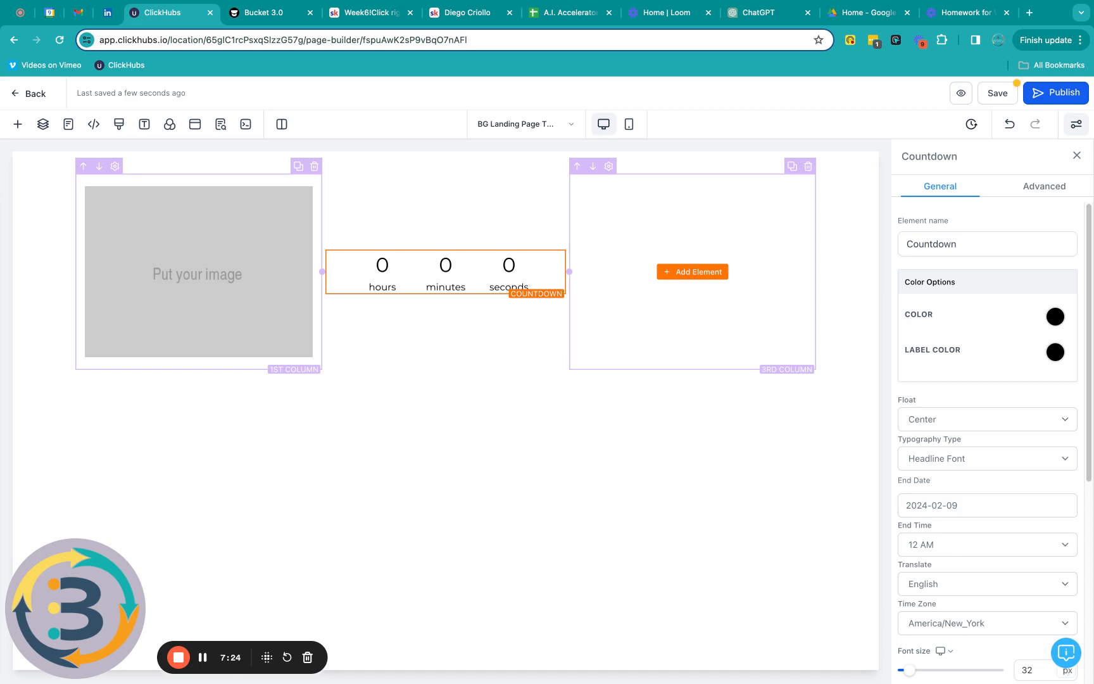
click(692, 272)
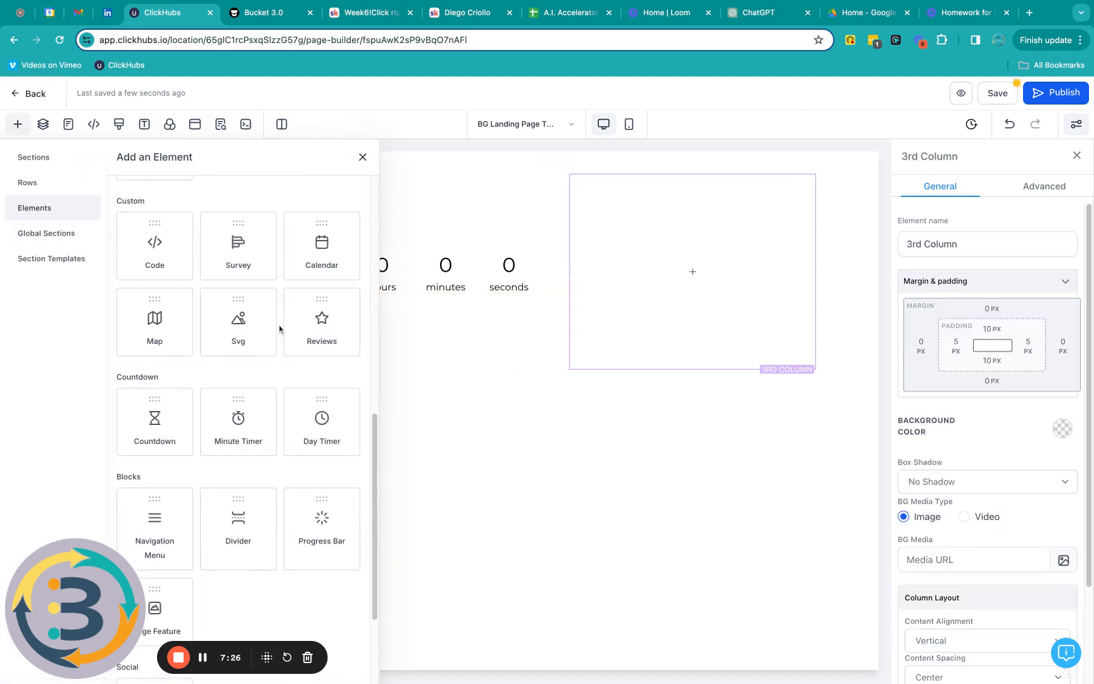
Step: Drag a Form Button into the third column to add a green 'Click to Sign Up' button
scroll(279, 328, down, 5)
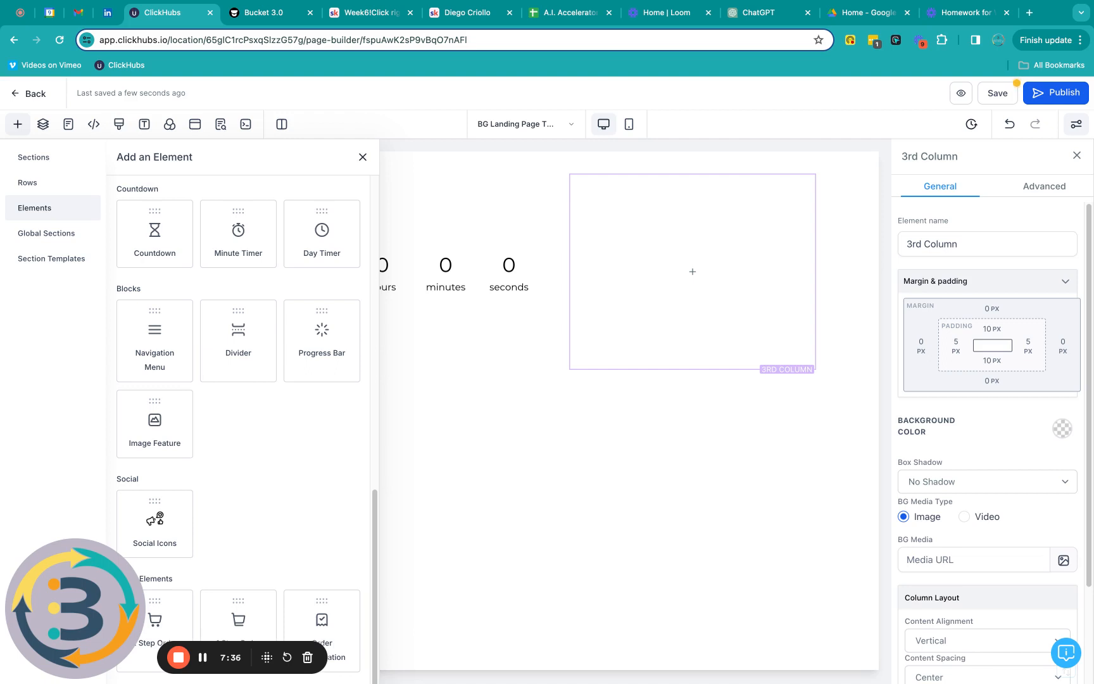
scroll(263, 372, up, 3)
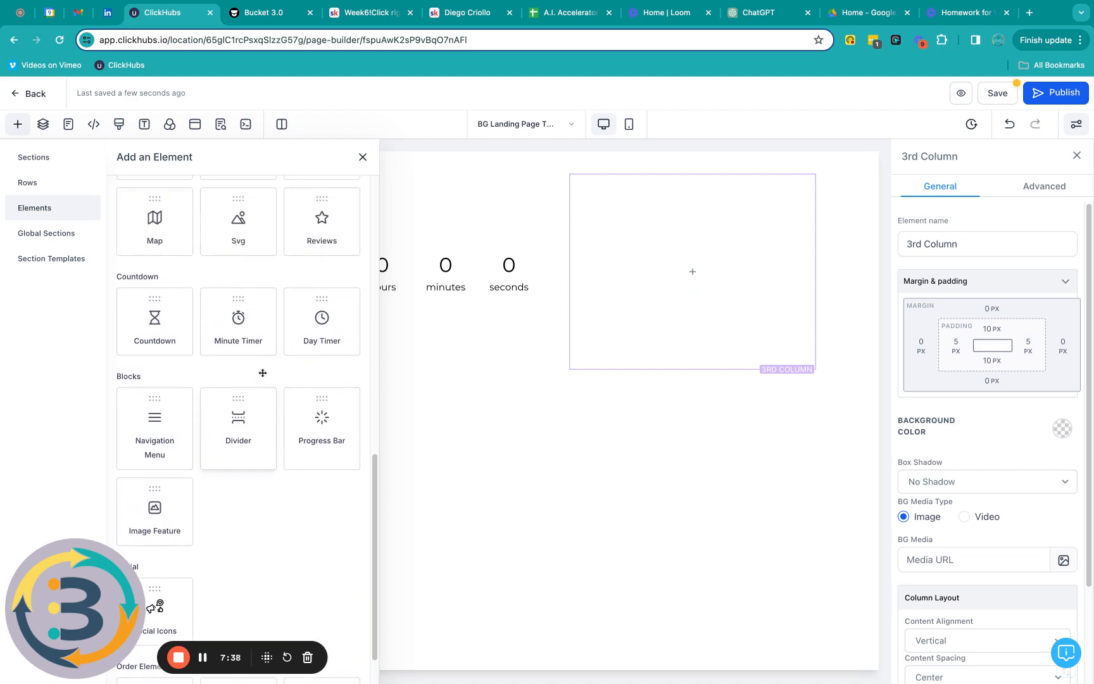
scroll(238, 430, up, 5)
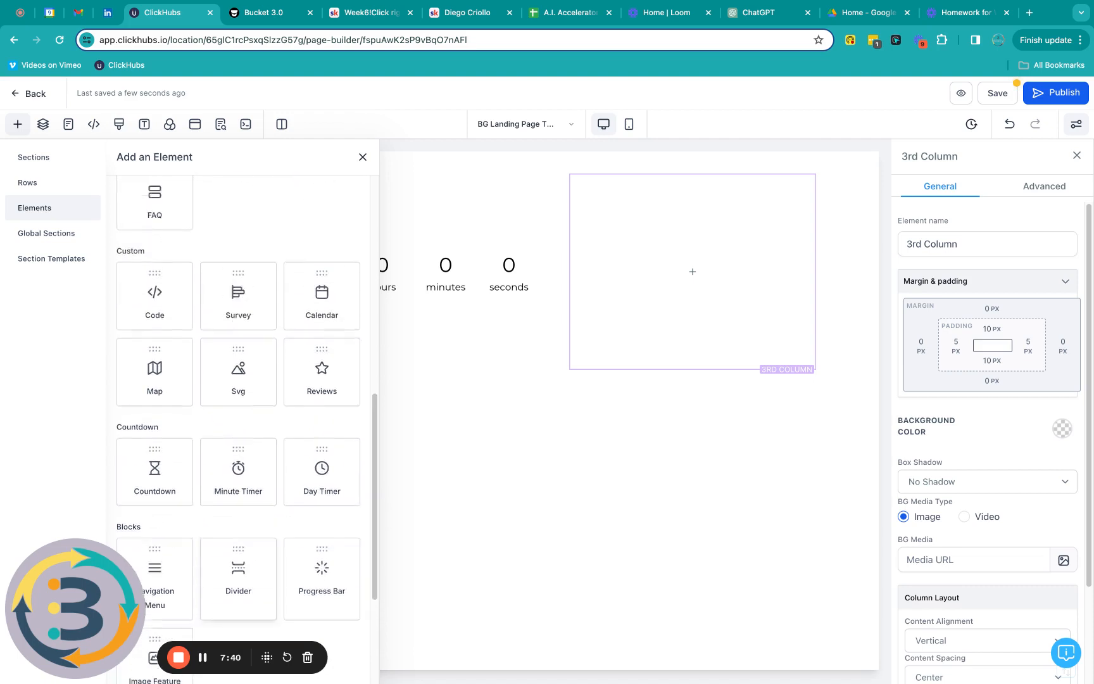
scroll(267, 354, down, 4)
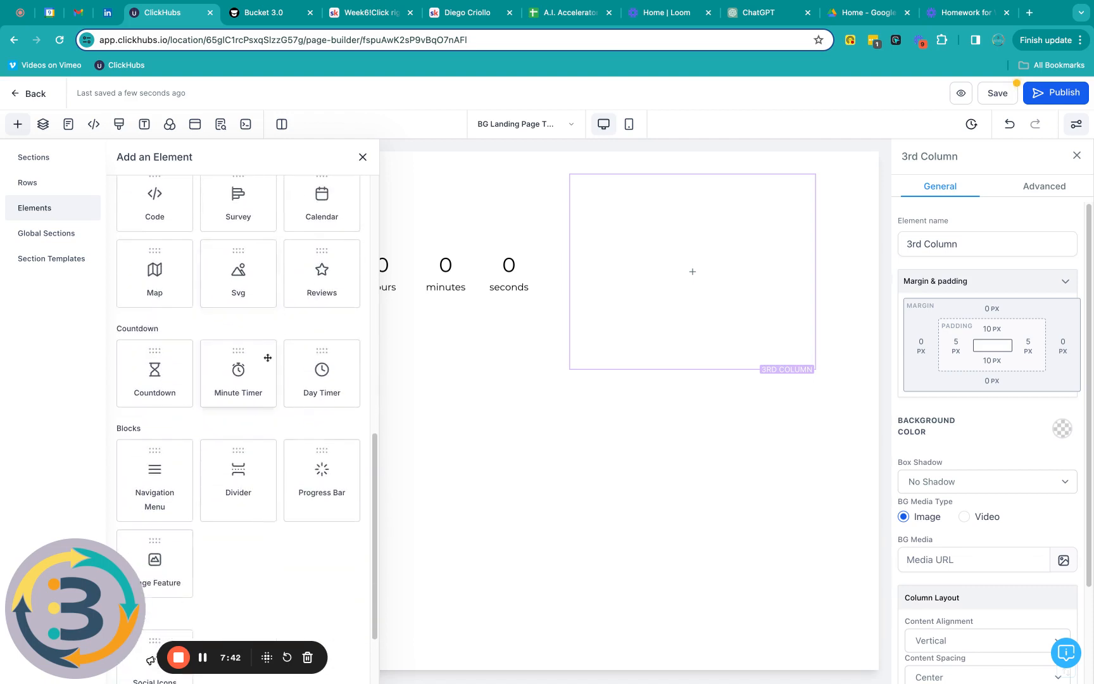
scroll(267, 354, up, 20)
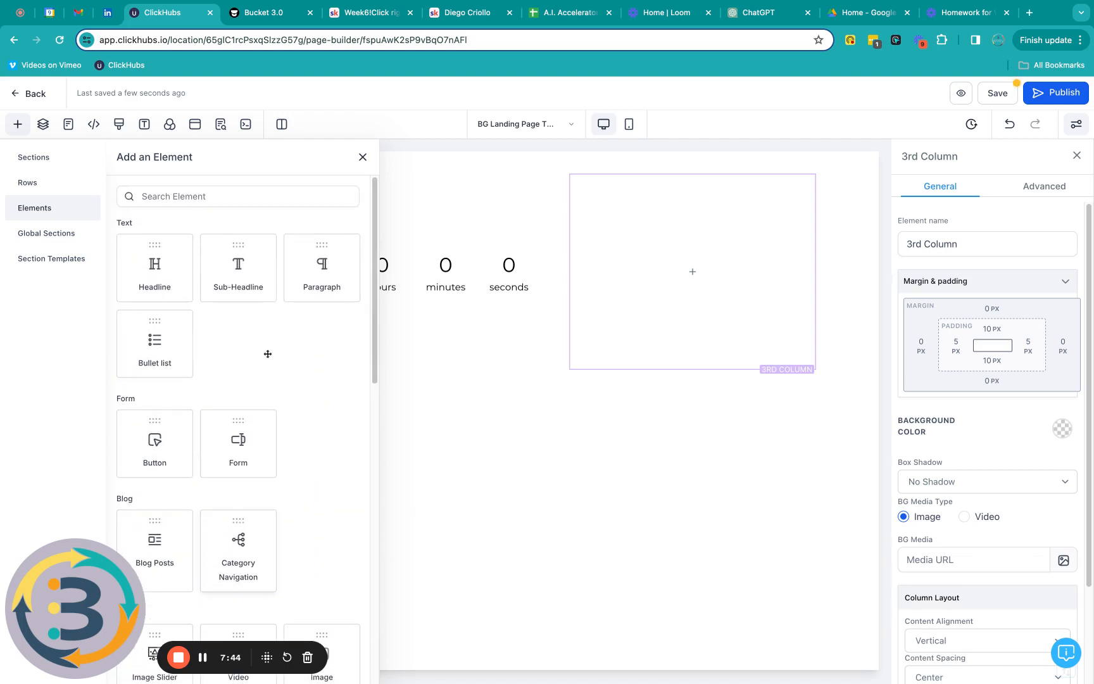
scroll(267, 353, down, 5)
drag(152, 274, 683, 277)
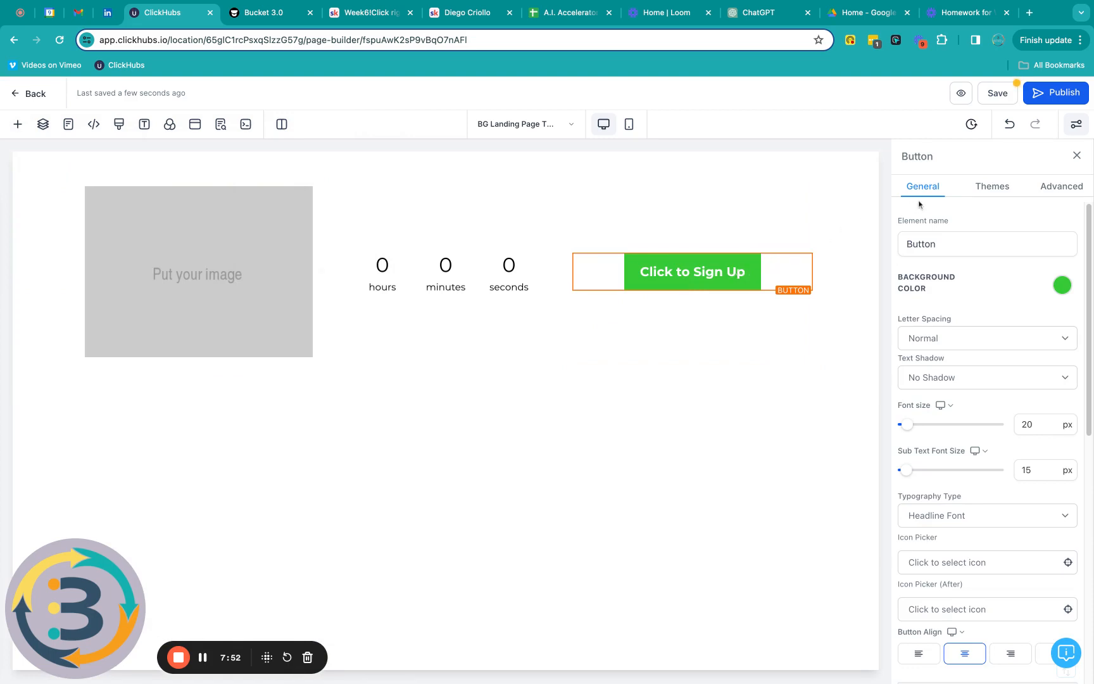
Step: Apply the light blue Themes preset to the sign-up button
click(997, 189)
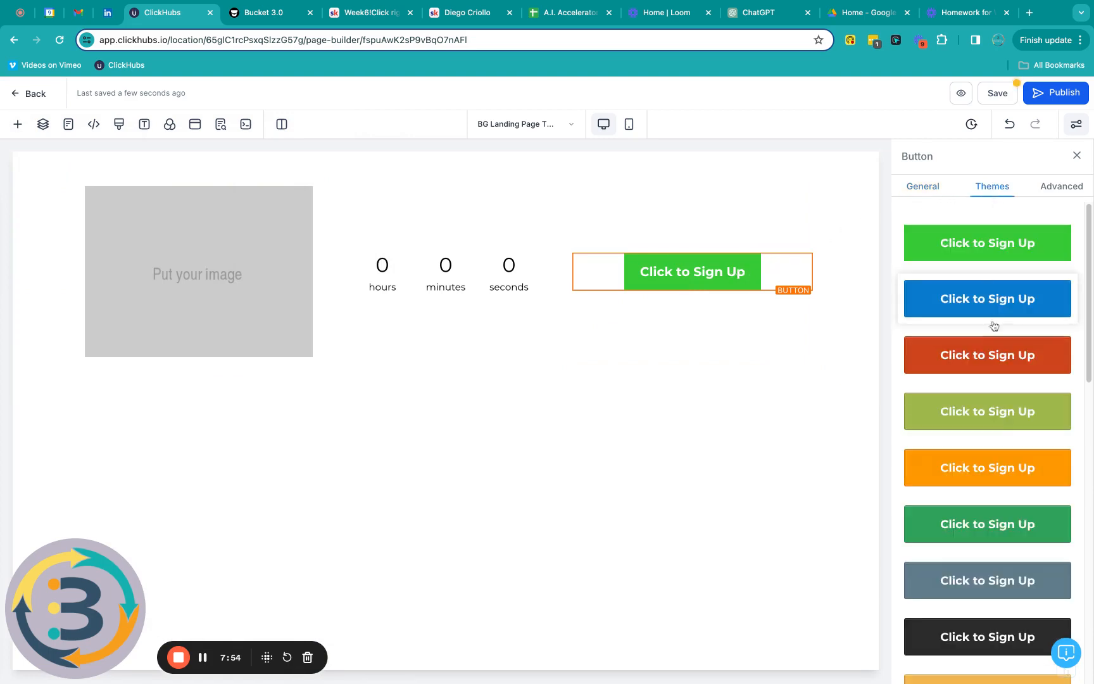
scroll(994, 325, down, 8)
scroll(996, 341, down, 5)
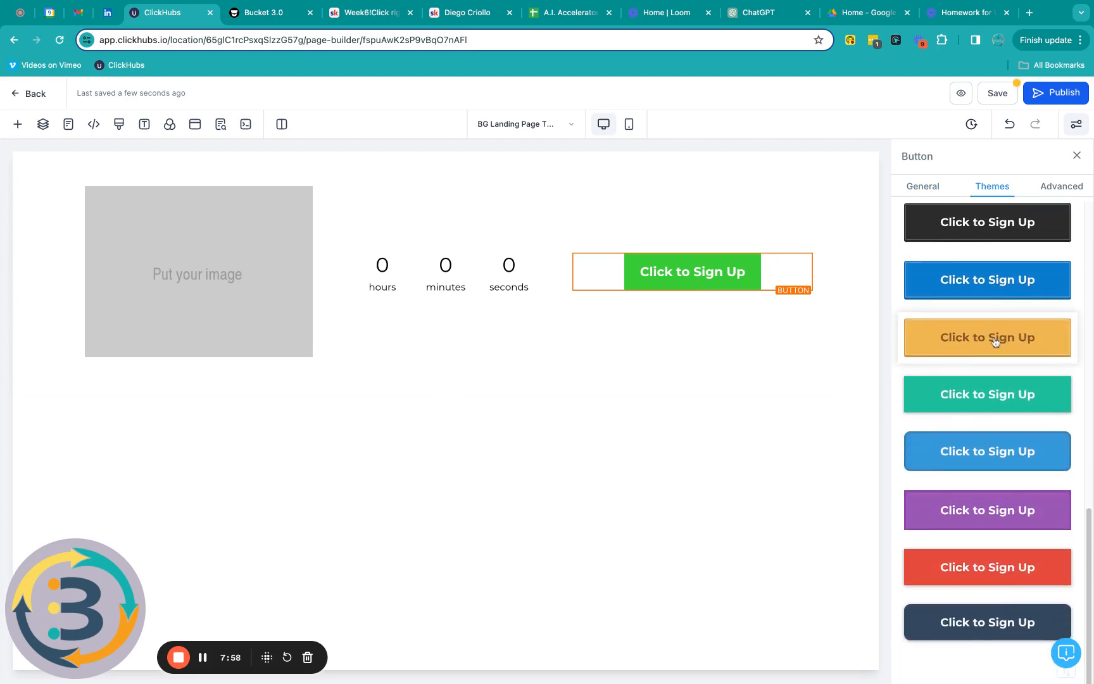
click(945, 460)
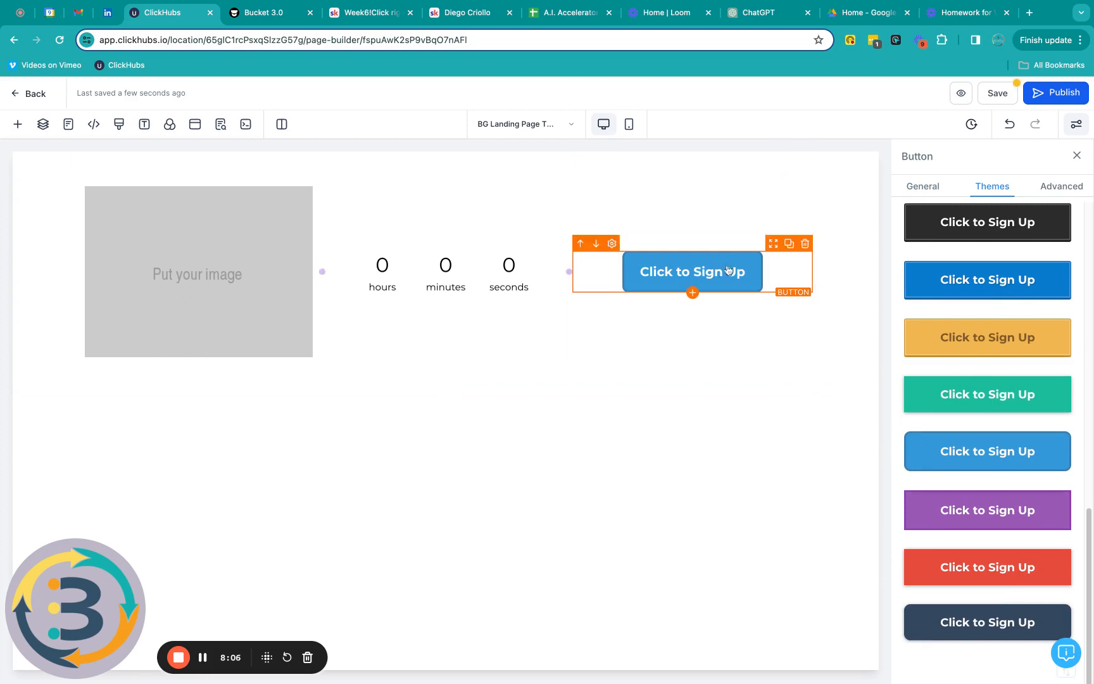
click(919, 190)
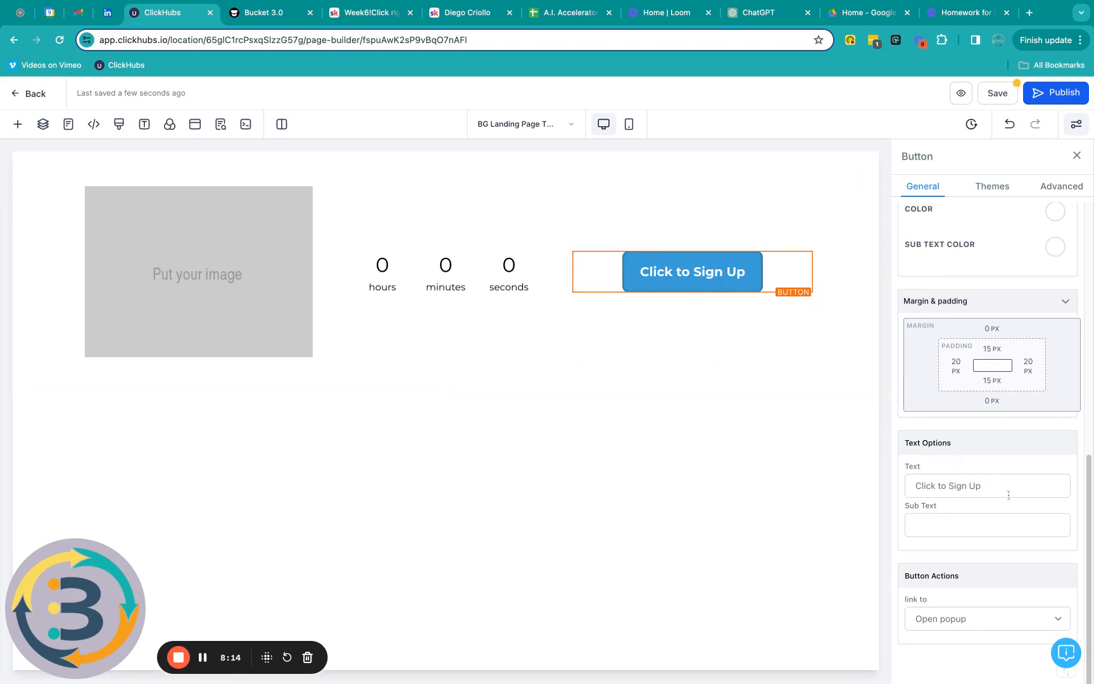
Step: Relabel the button 'APPLY NOW!' with the sub text '12 Spots Available'
drag(1008, 495, 729, 667)
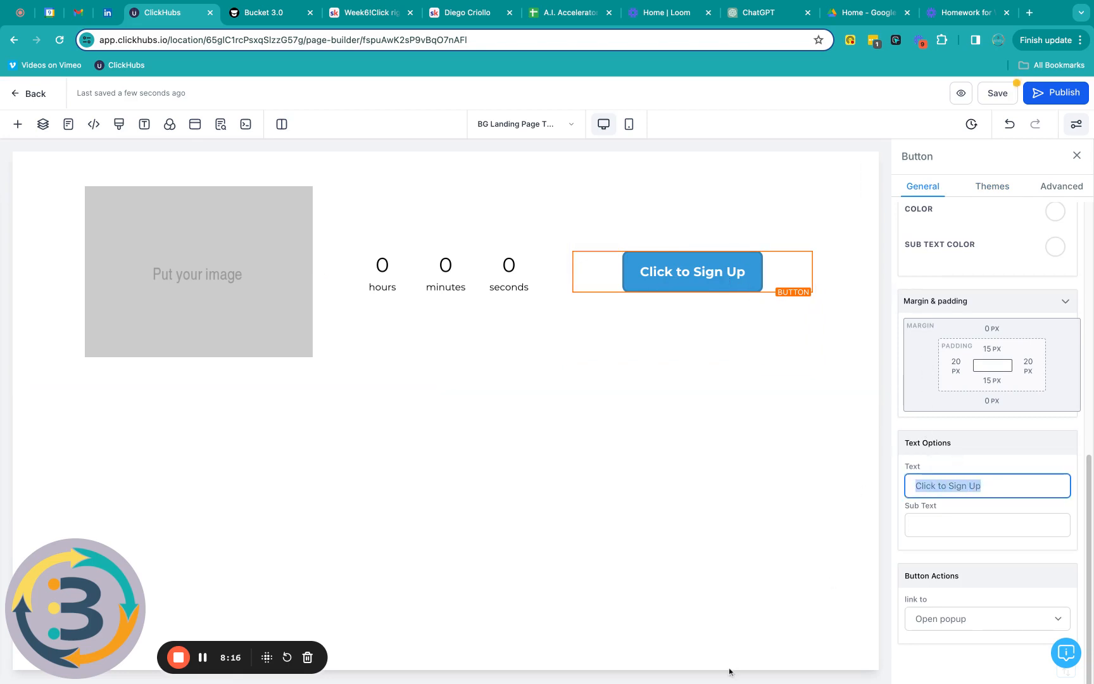
text(APPLY)
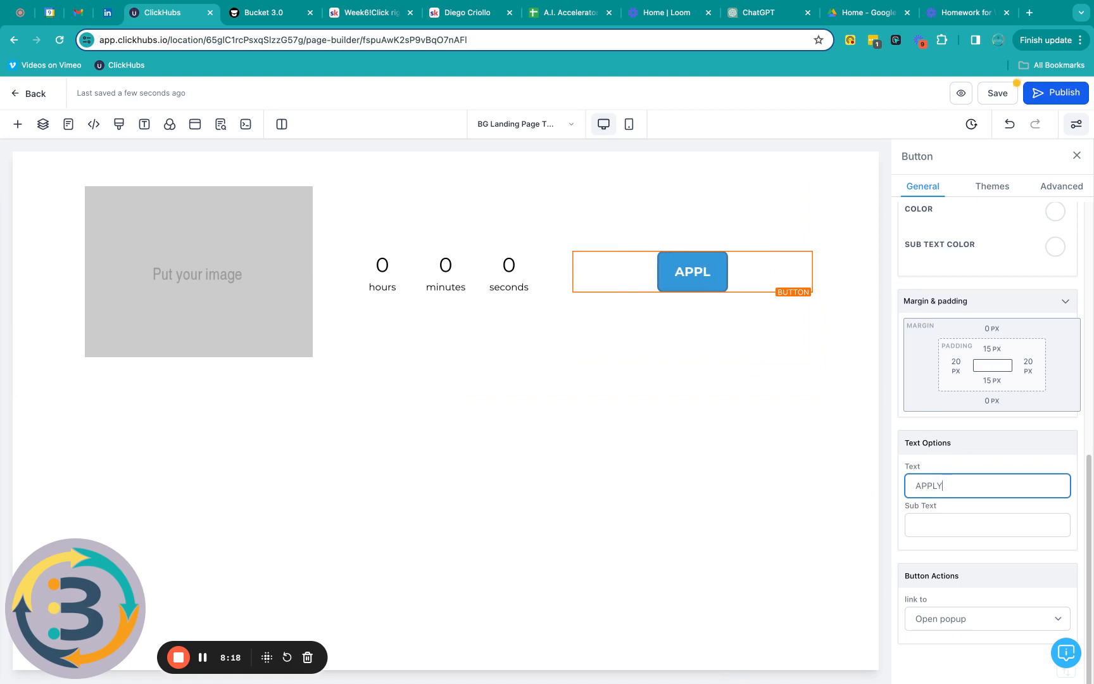
text( NOW!)
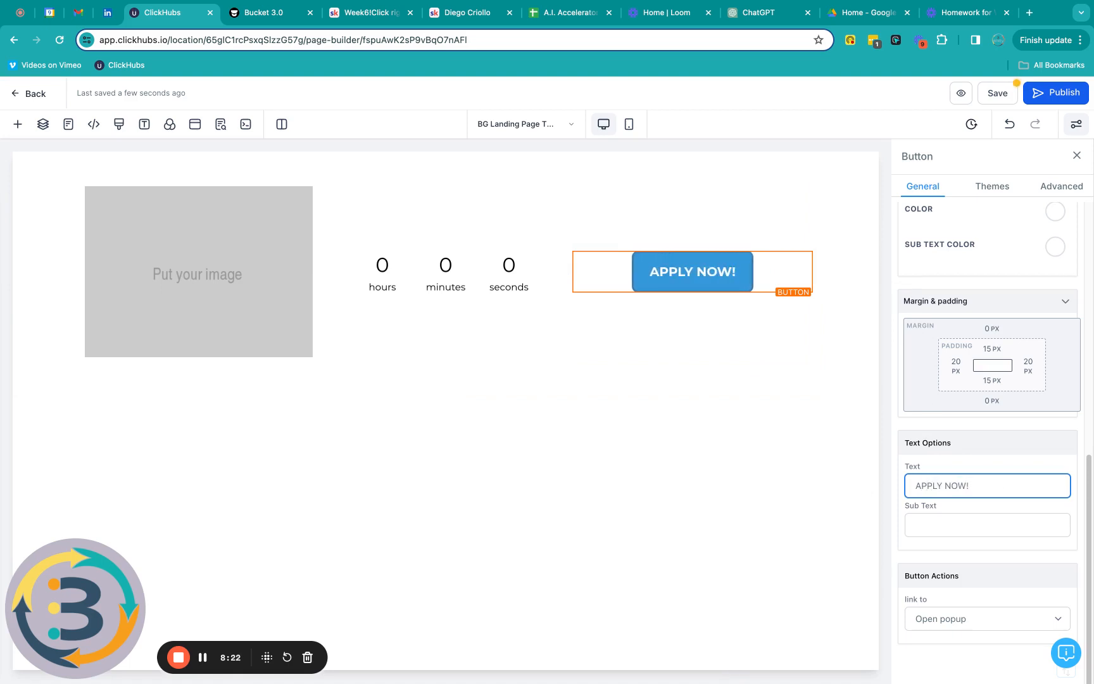
click(912, 527)
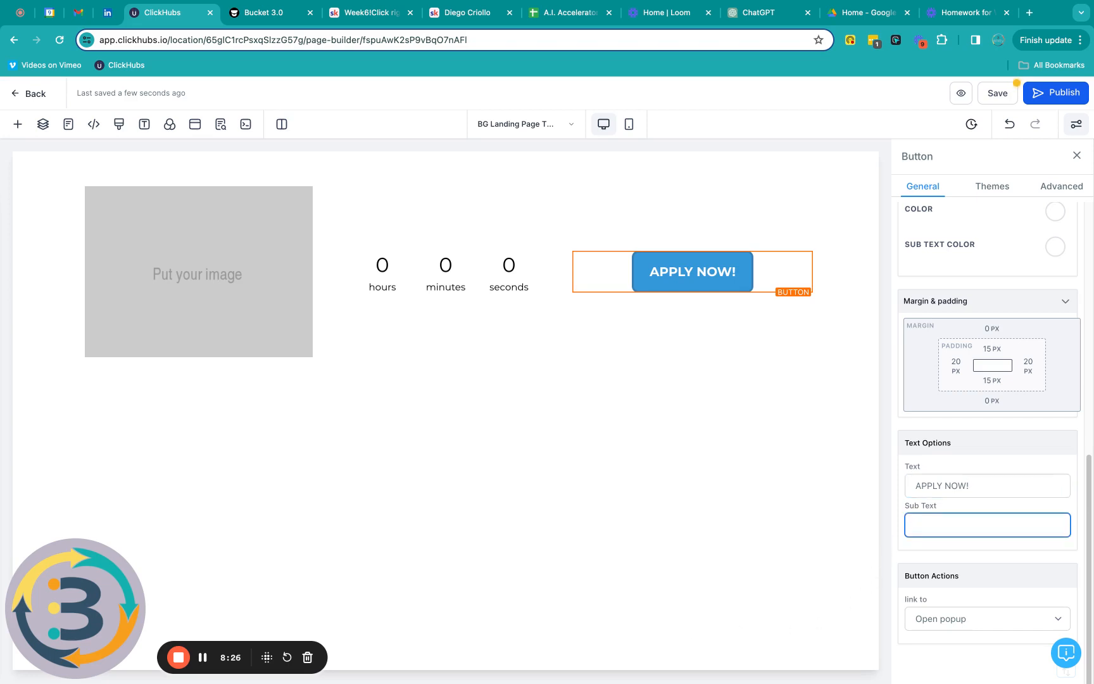
text(12)
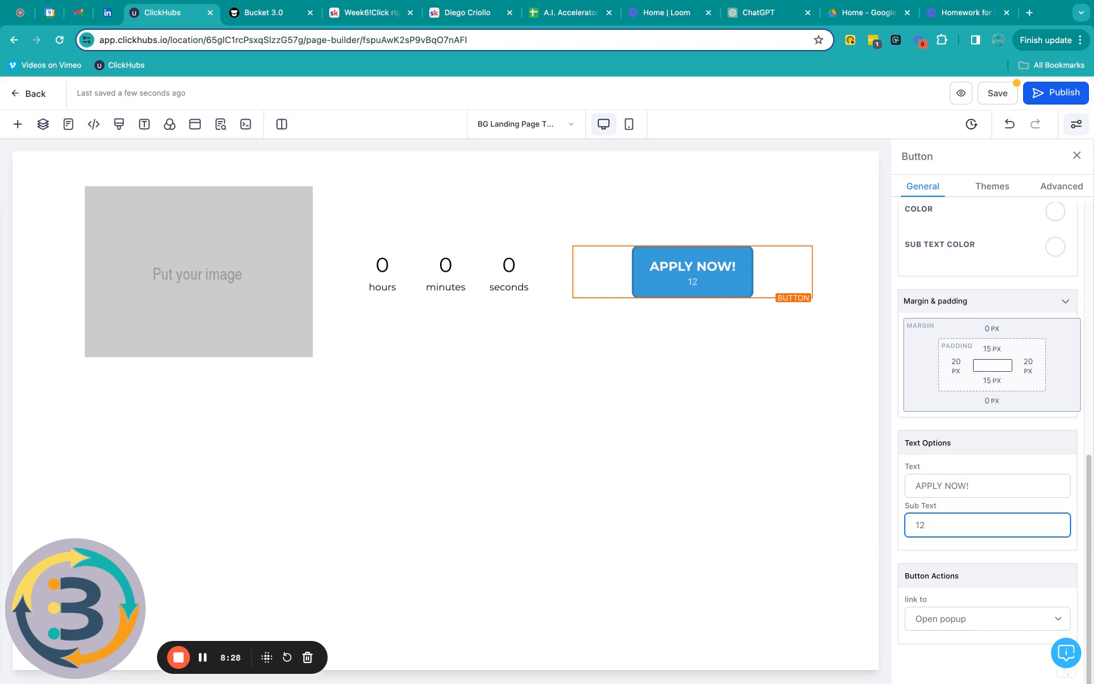
text( Spot)
text(s Avail)
text(avle)
key(BackSpace)
key(BackSpace)
key(BackSpace)
text(ble)
click(799, 489)
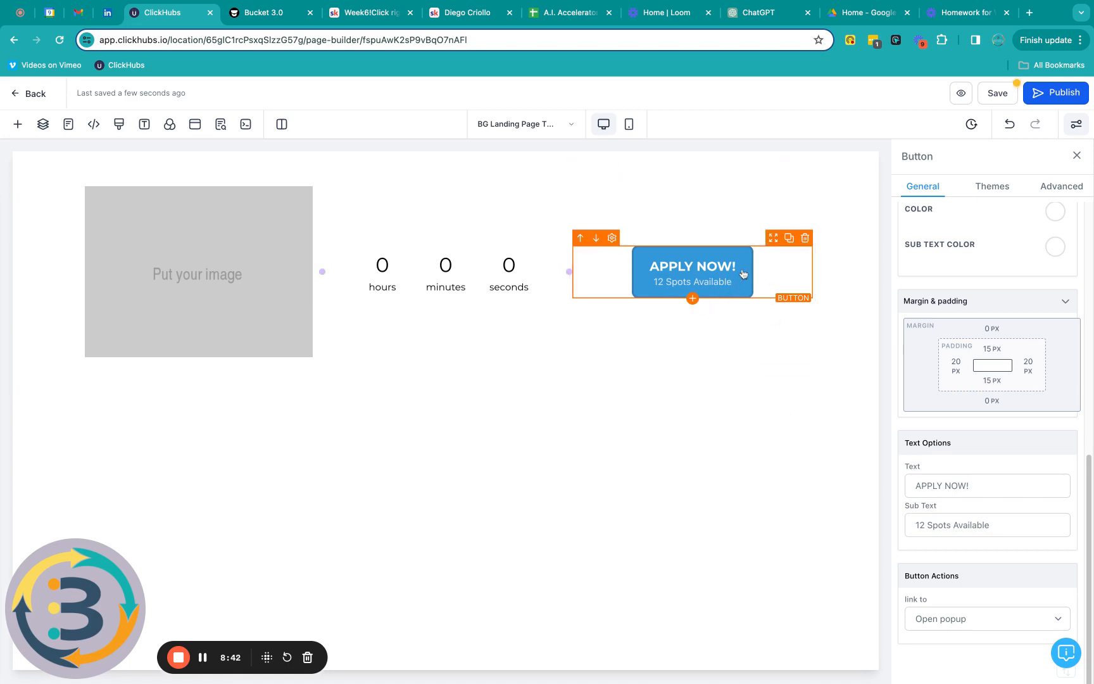
scroll(943, 358, up, 10)
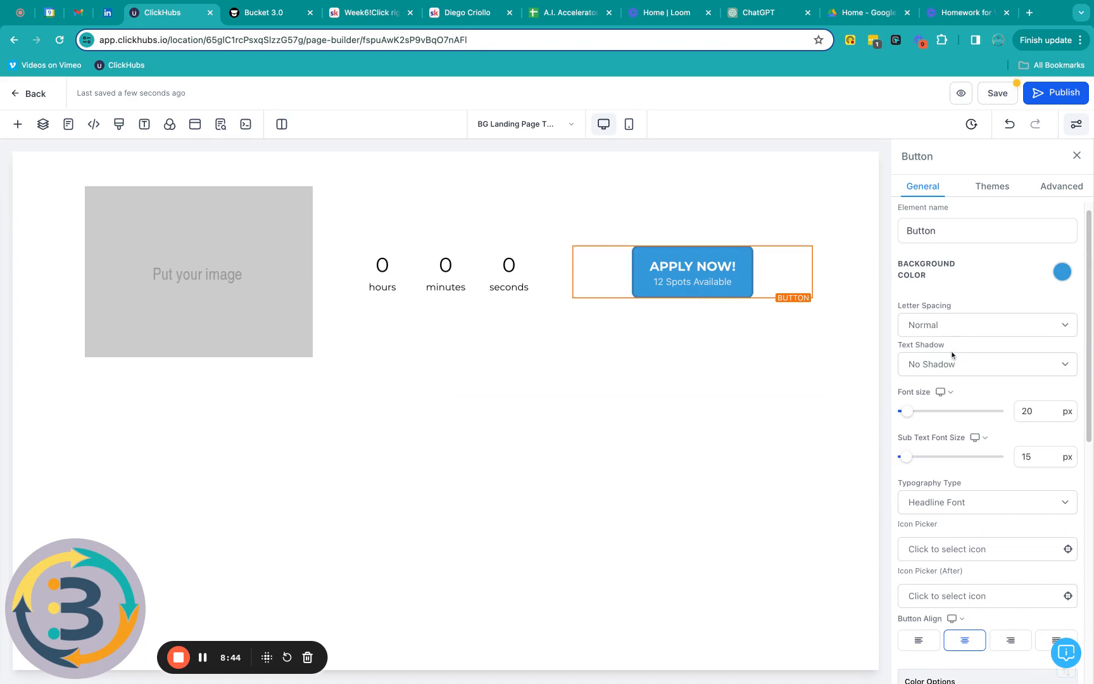
Step: Add a custom #88B8C3 colour swatch and set the button background to teal
click(1062, 273)
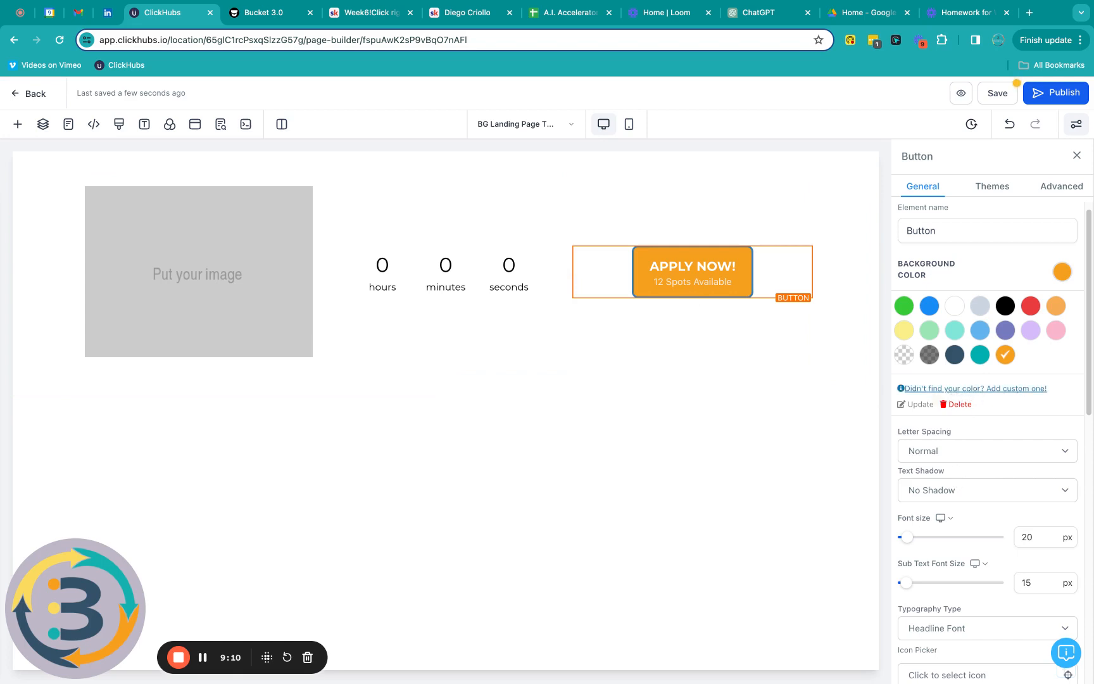
click(1018, 390)
click(946, 435)
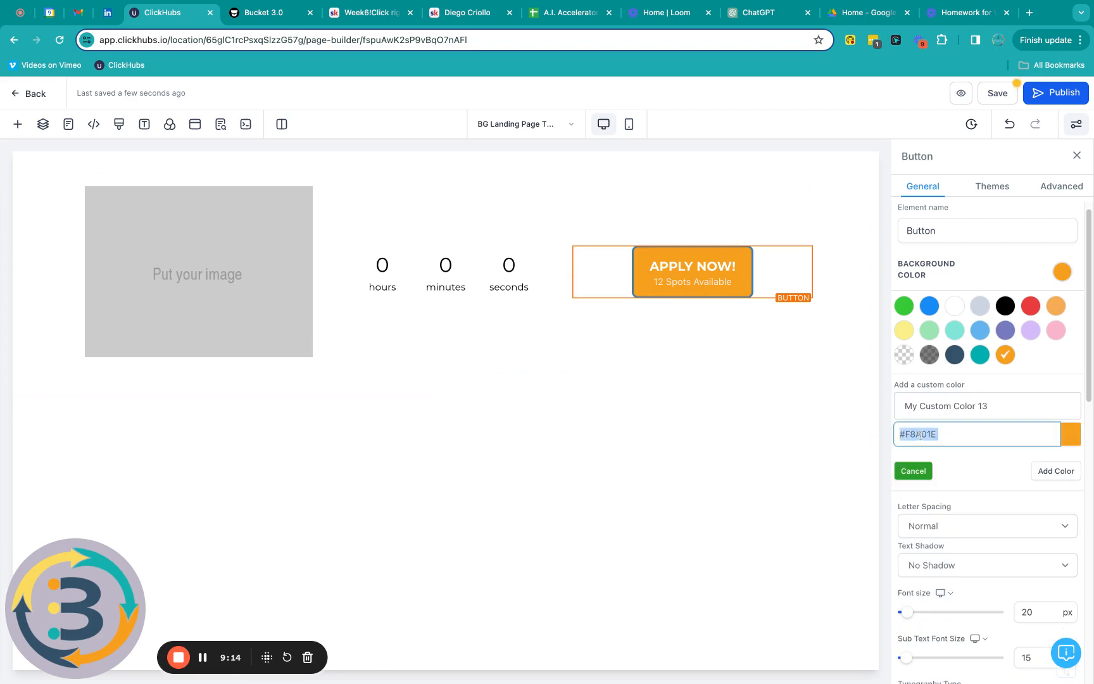
text(#88B8C3)
click(1055, 472)
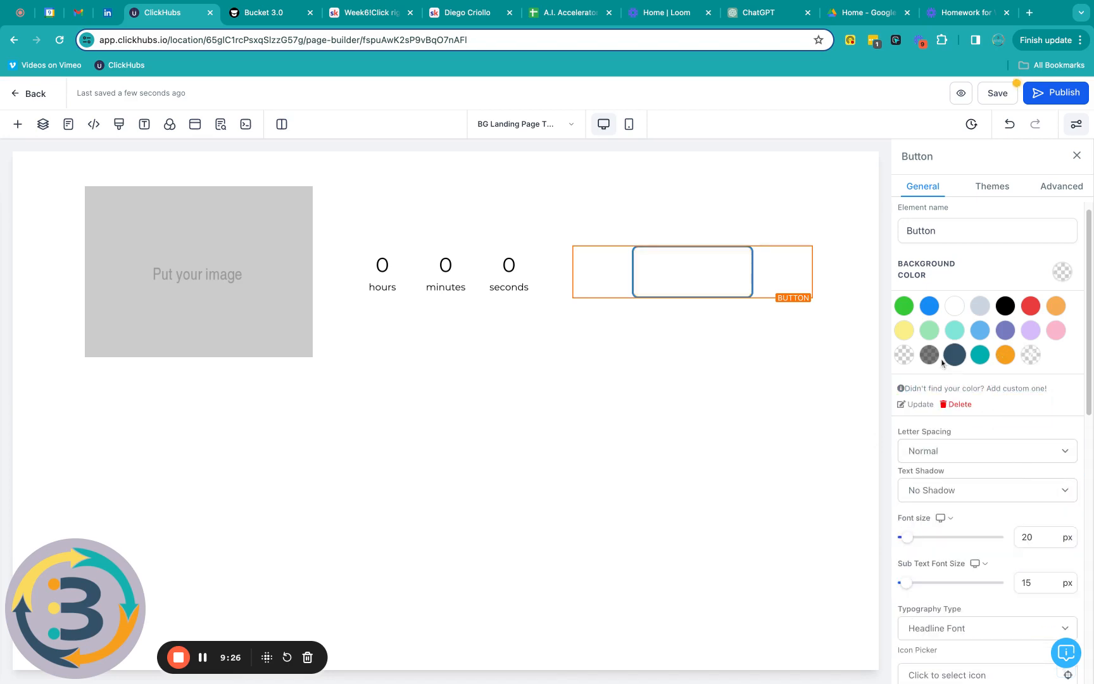
click(971, 390)
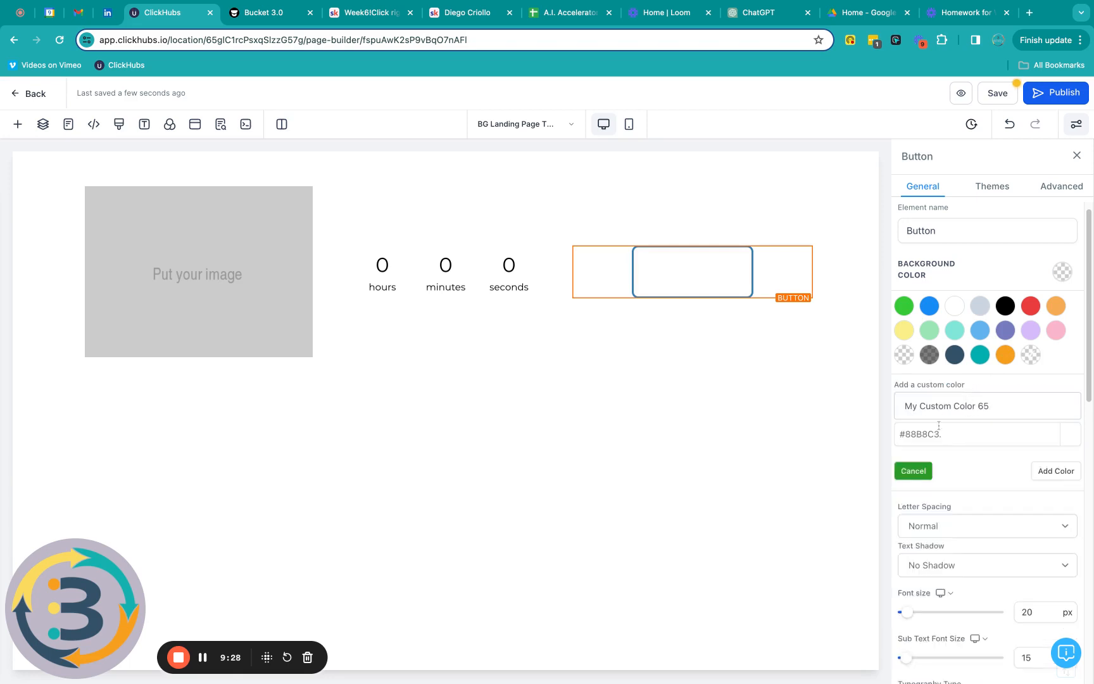
click(948, 433)
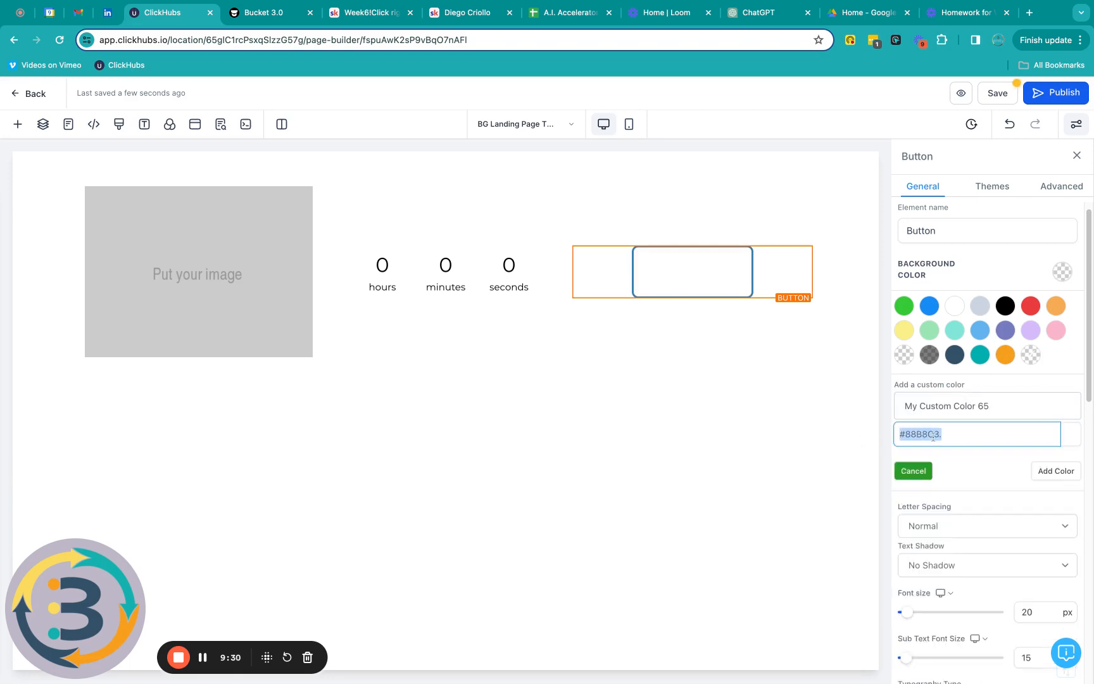
click(950, 435)
key(BackSpace)
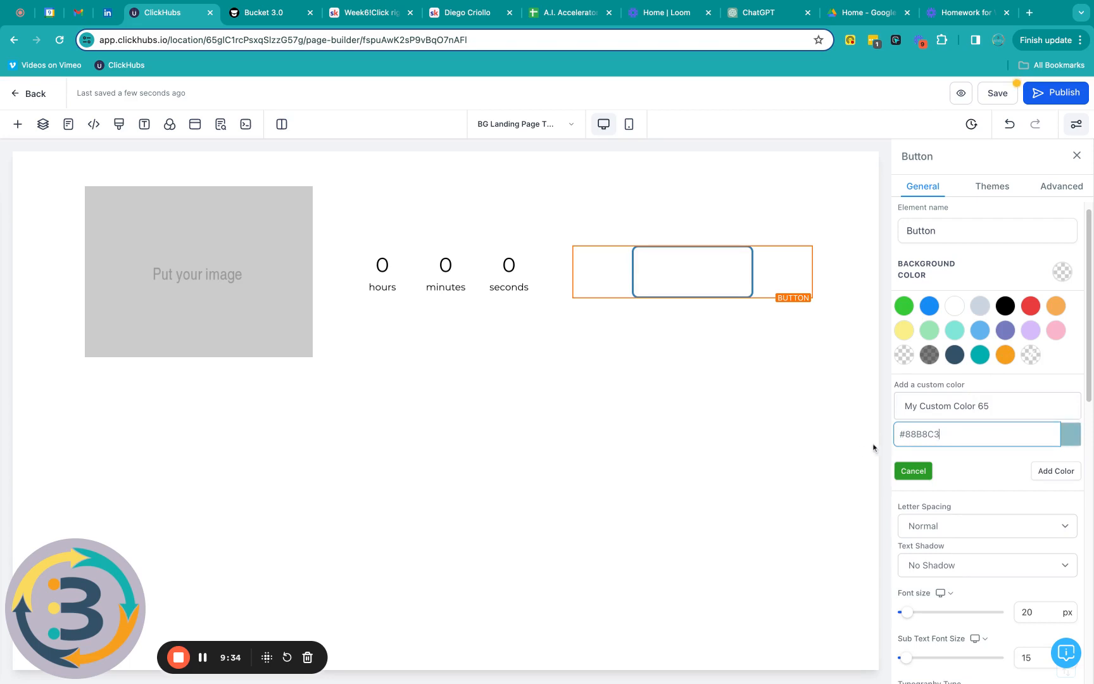
click(1059, 474)
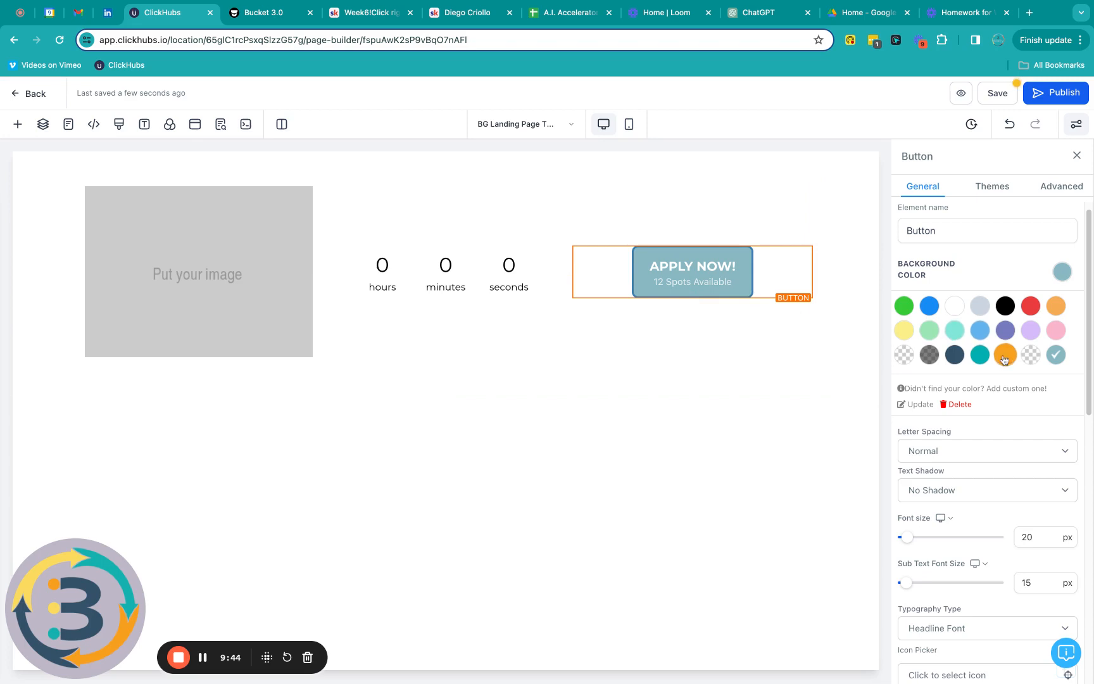
click(980, 359)
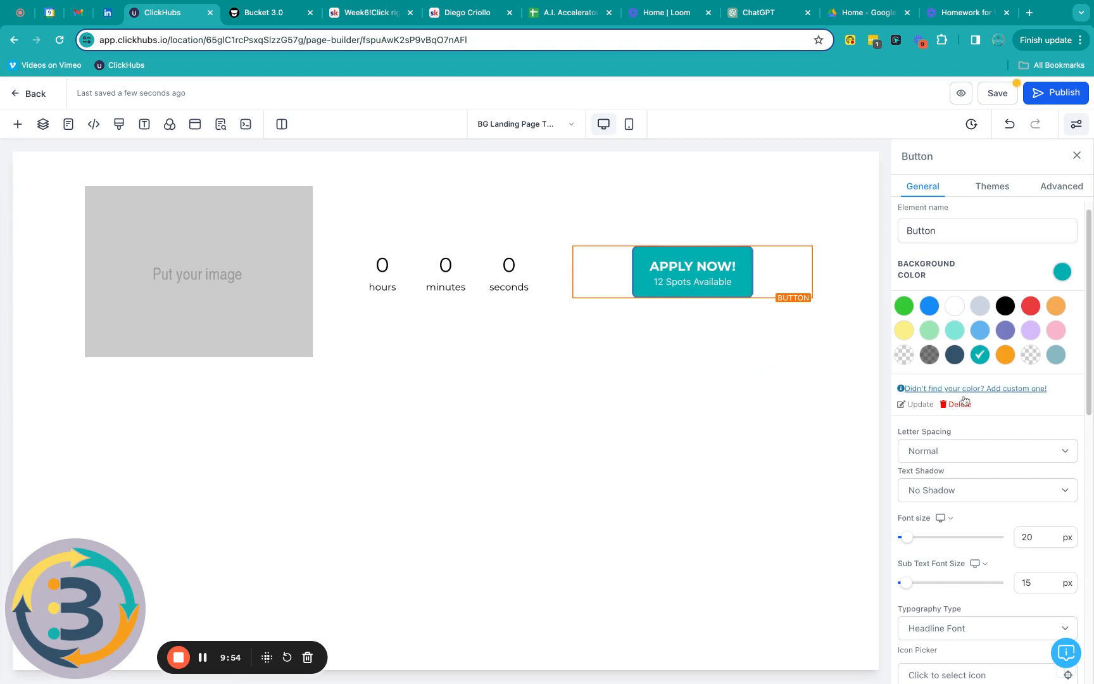
click(1063, 187)
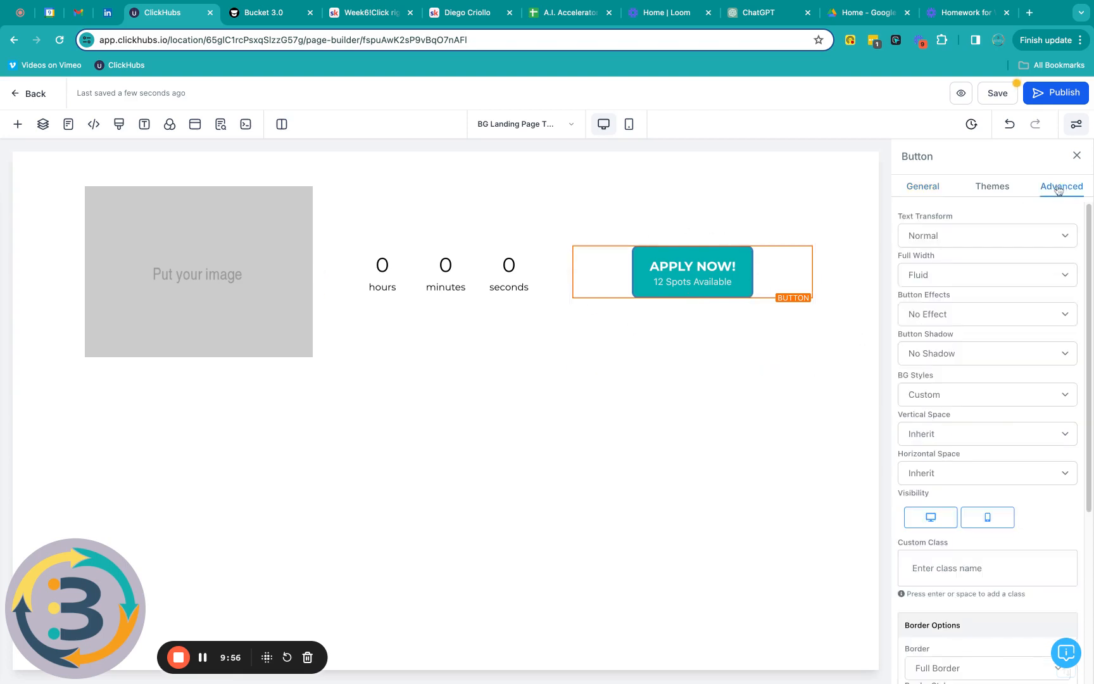
Step: Give the APPLY NOW! button a 5px orange border with a 15px corner radius
scroll(952, 247, down, 1)
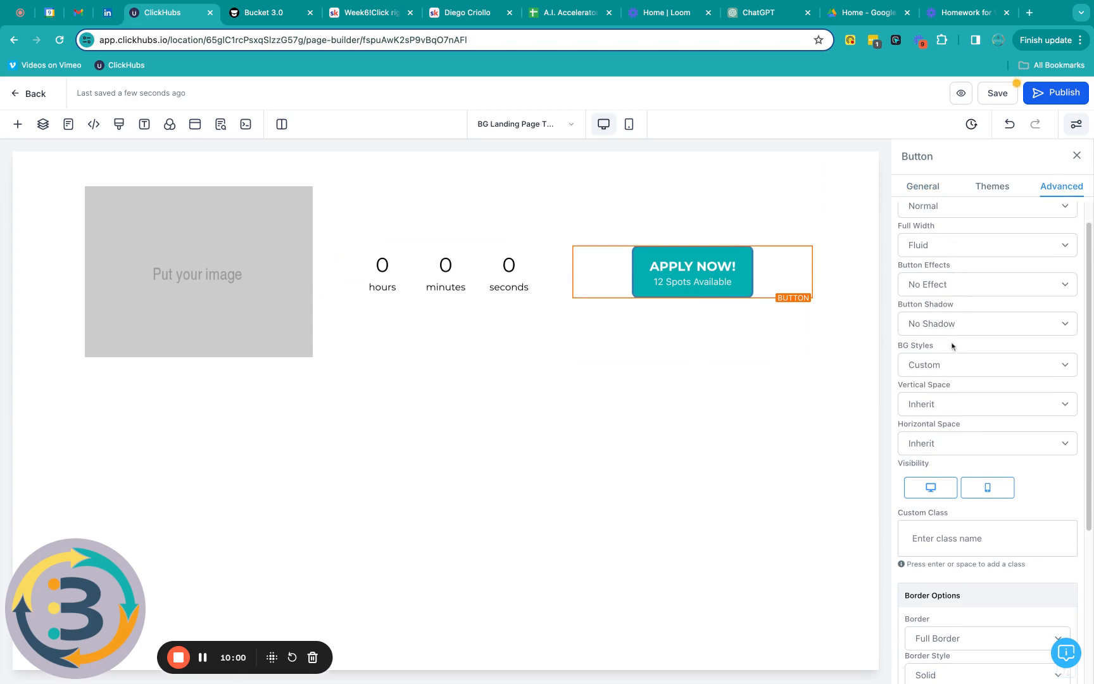
scroll(943, 406, down, 8)
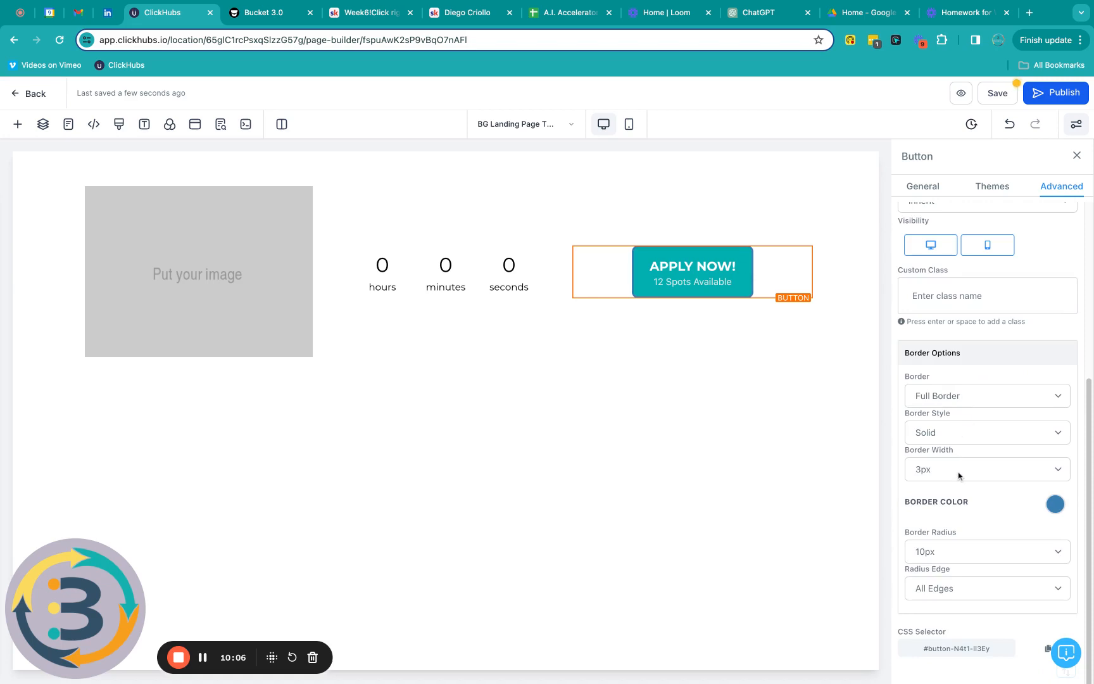
click(959, 474)
key(Down)
key(Down)
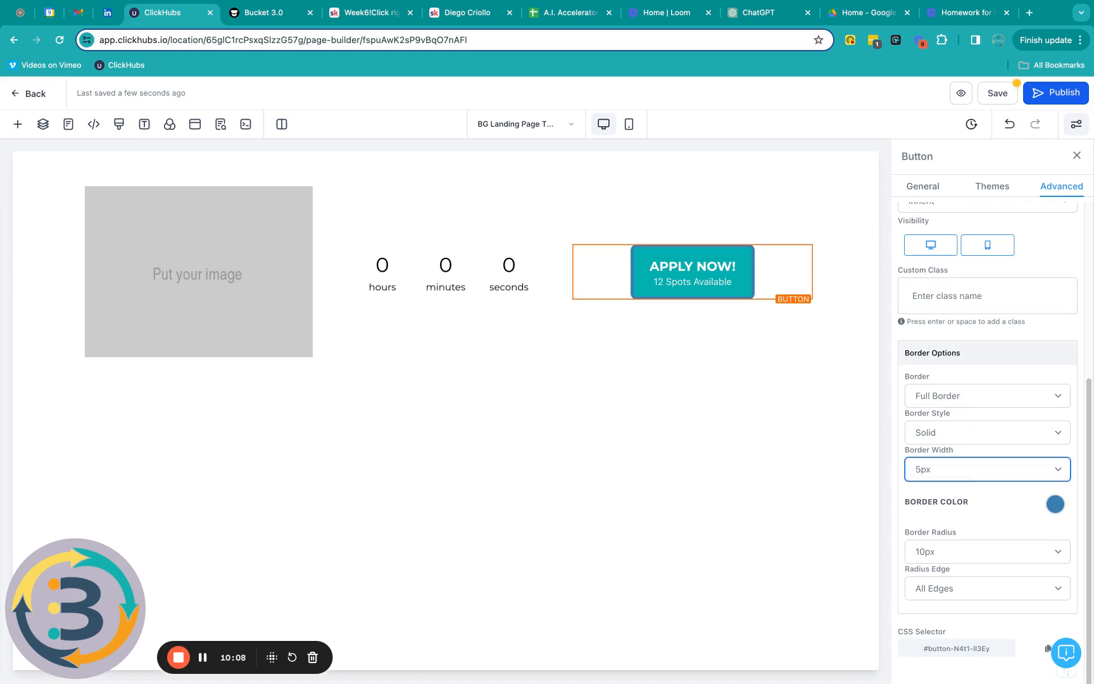
click(955, 558)
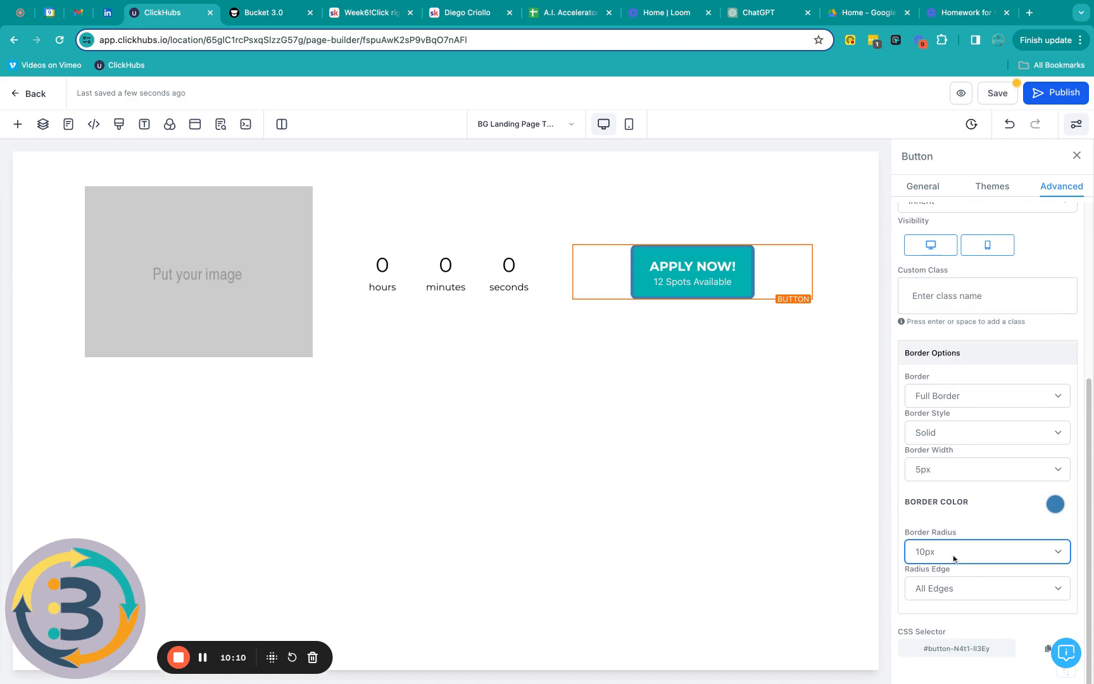
key(Down)
click(1053, 506)
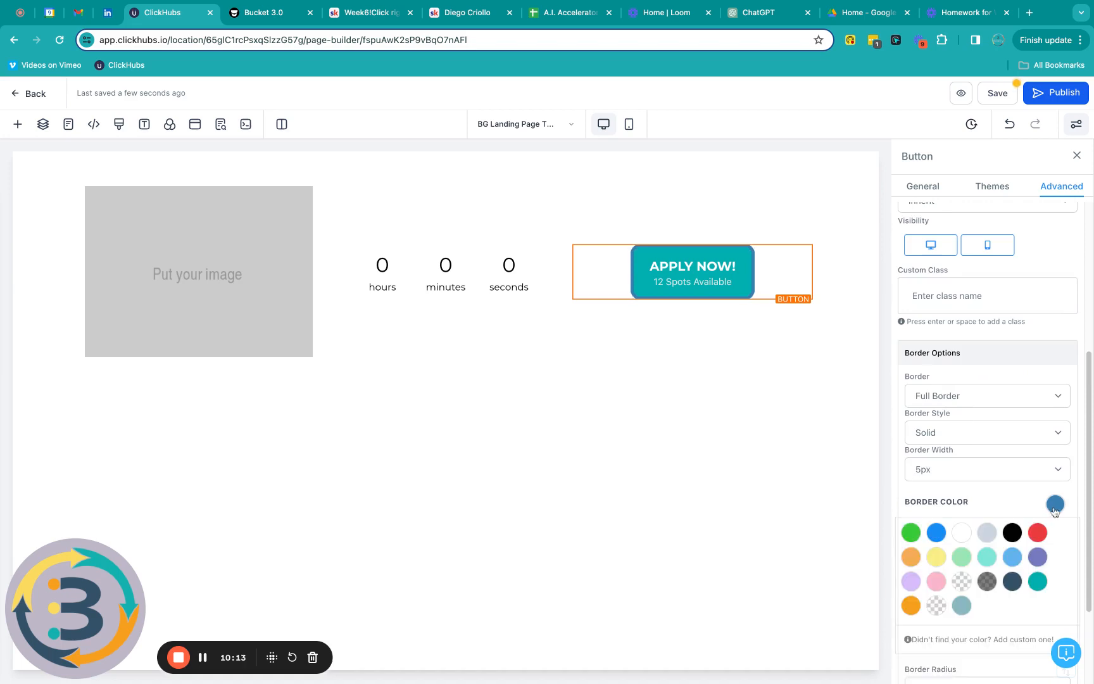
click(912, 606)
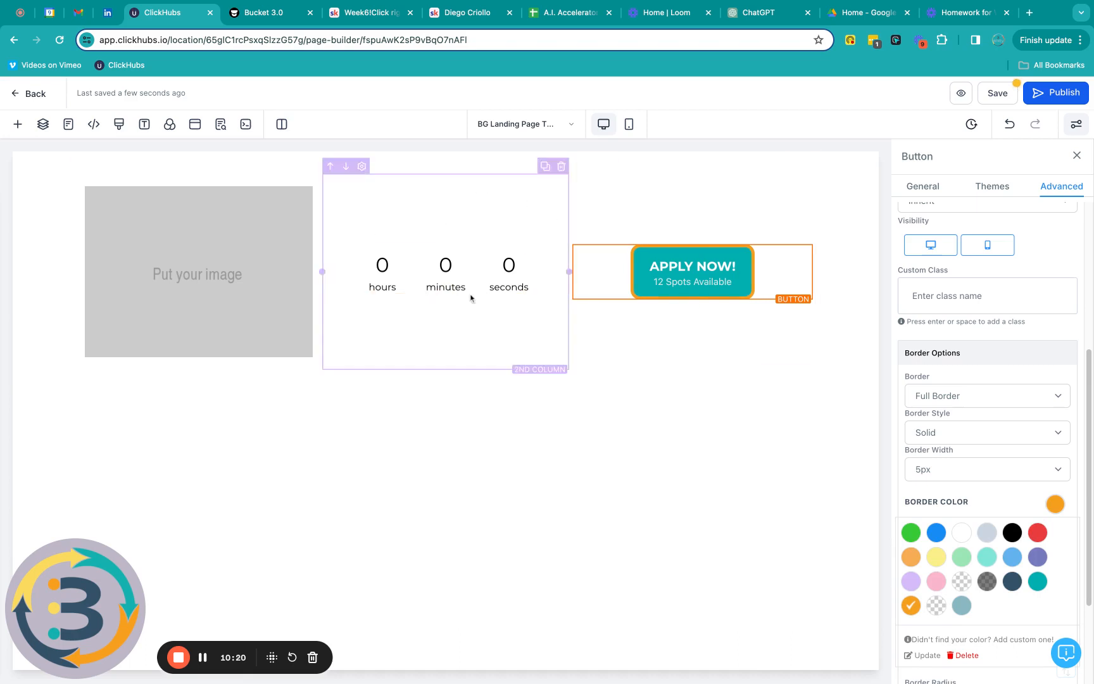
click(441, 270)
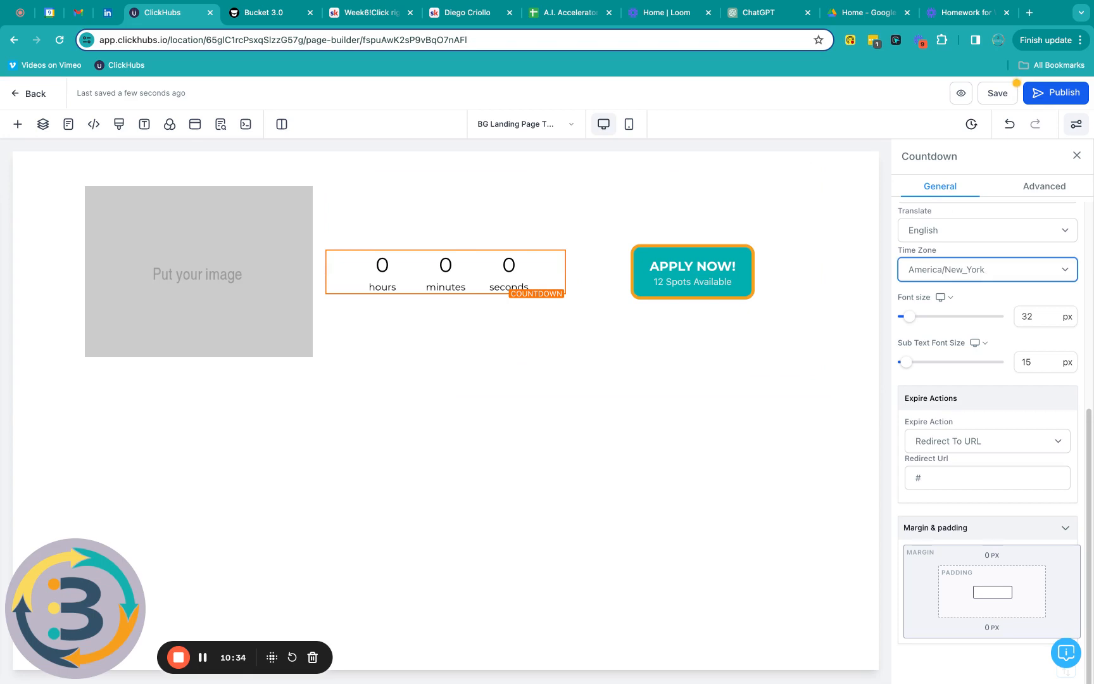
Step: Set the countdown to US/Mountain time, with navy numbers and teal labels
click(971, 126)
scroll(953, 259, up, 5)
scroll(950, 270, up, 2)
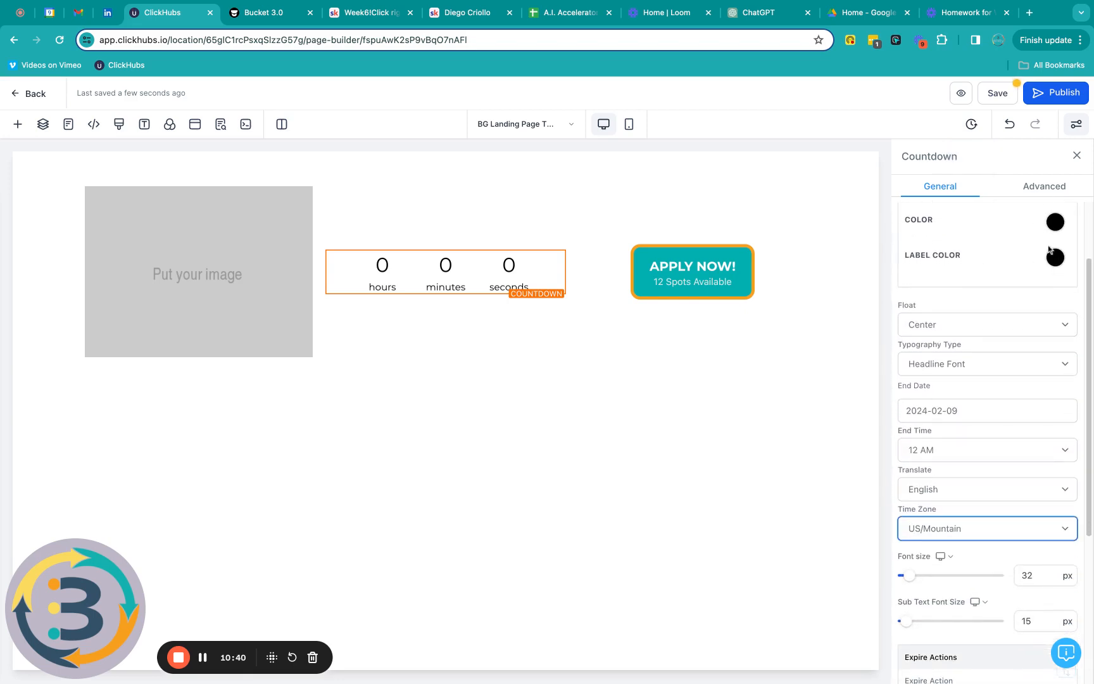
click(1055, 223)
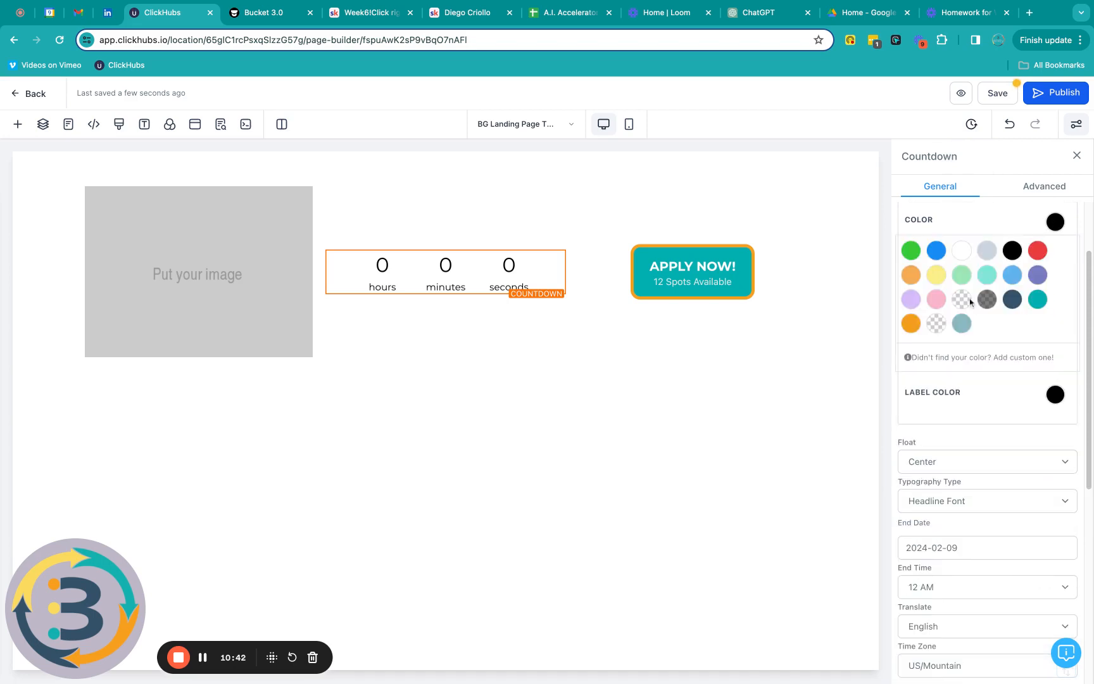
click(1012, 303)
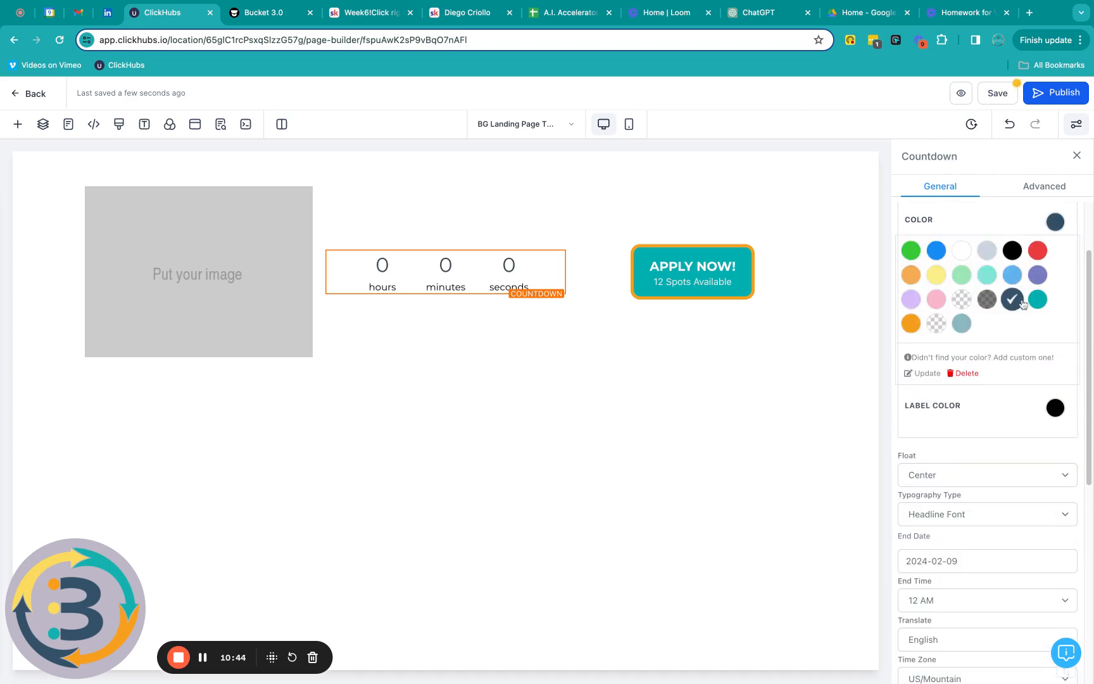
click(965, 215)
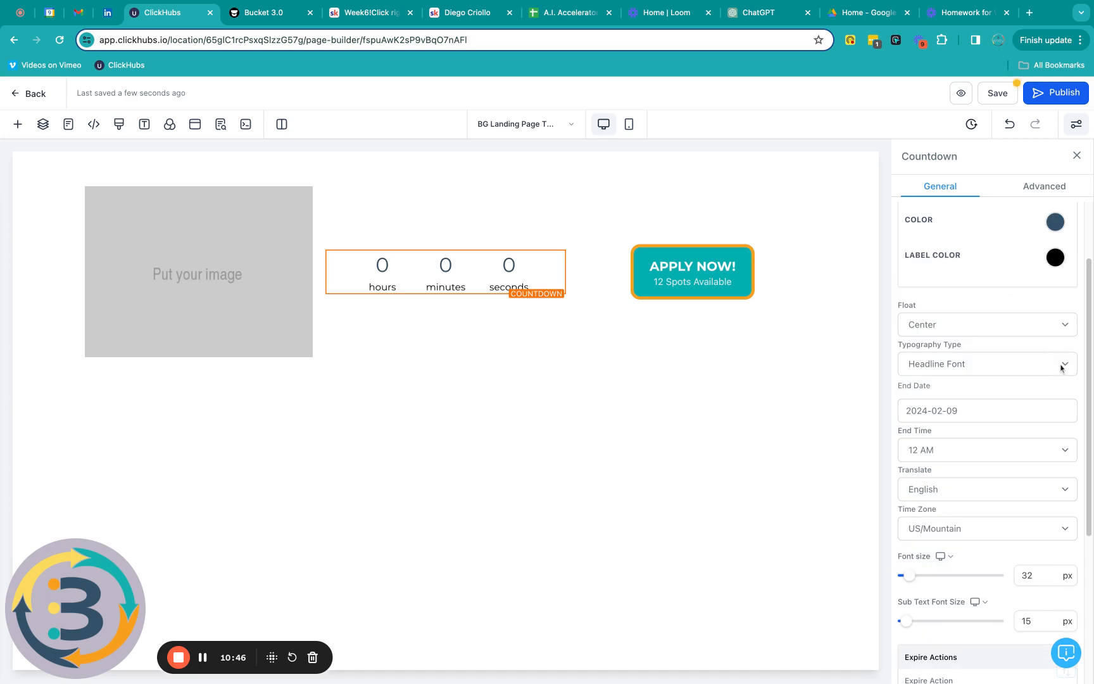
click(1055, 259)
click(915, 361)
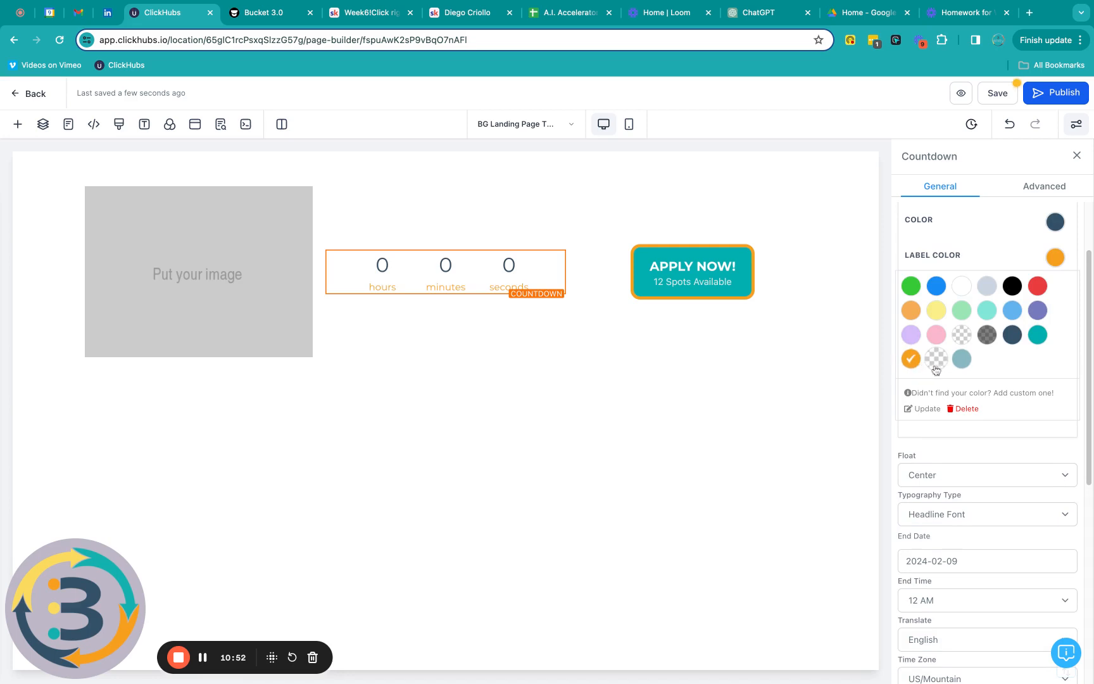
click(1037, 336)
scroll(996, 326, down, 5)
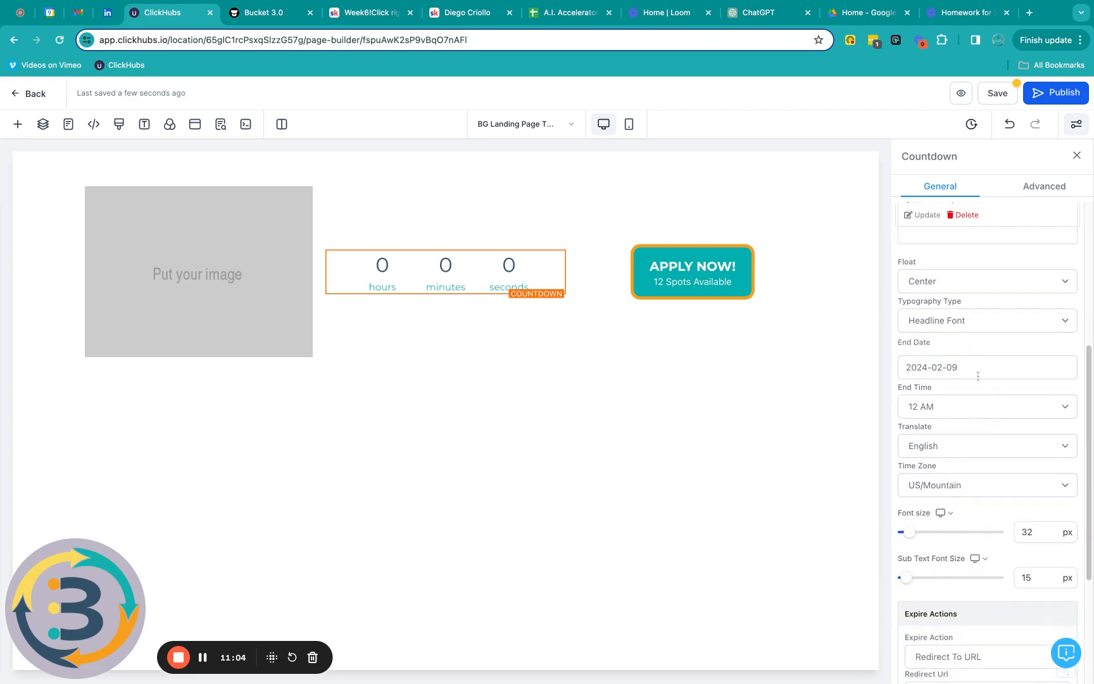
Step: Set the countdown end date to 2024-02-29 and end time to 11:59 PM
click(976, 371)
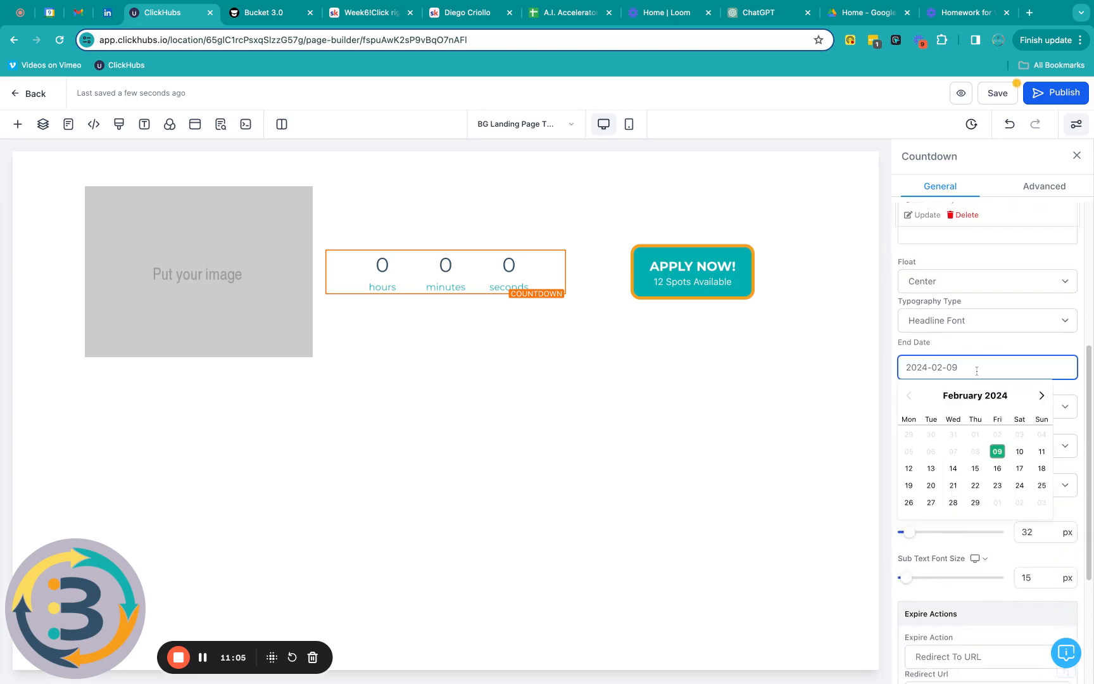
click(976, 503)
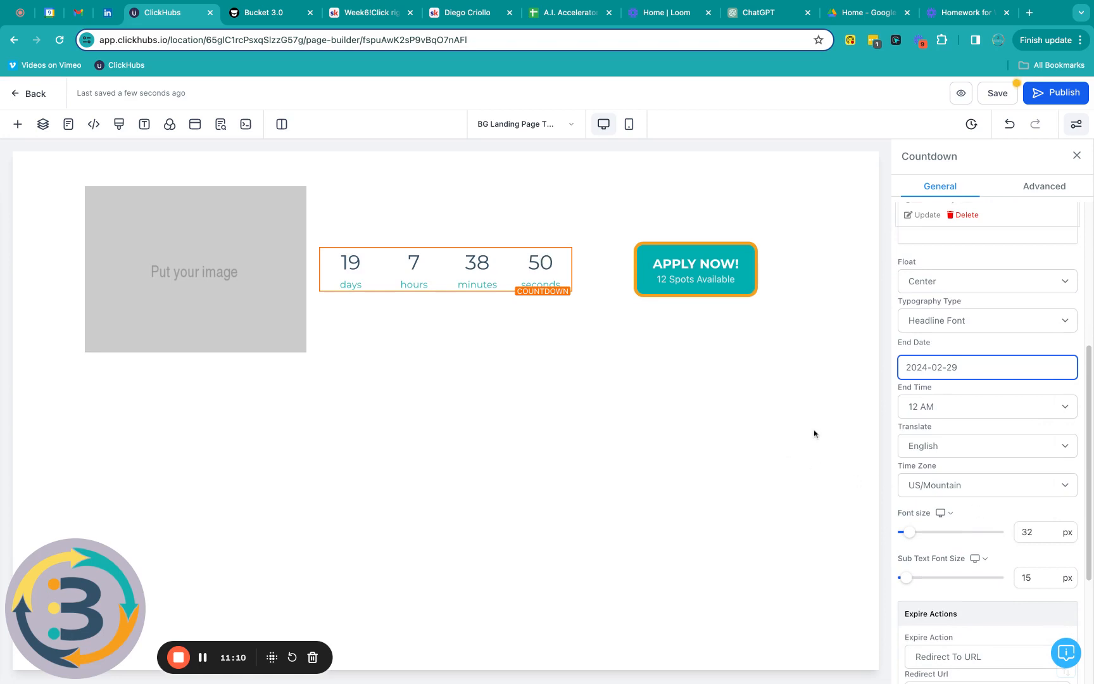
click(971, 412)
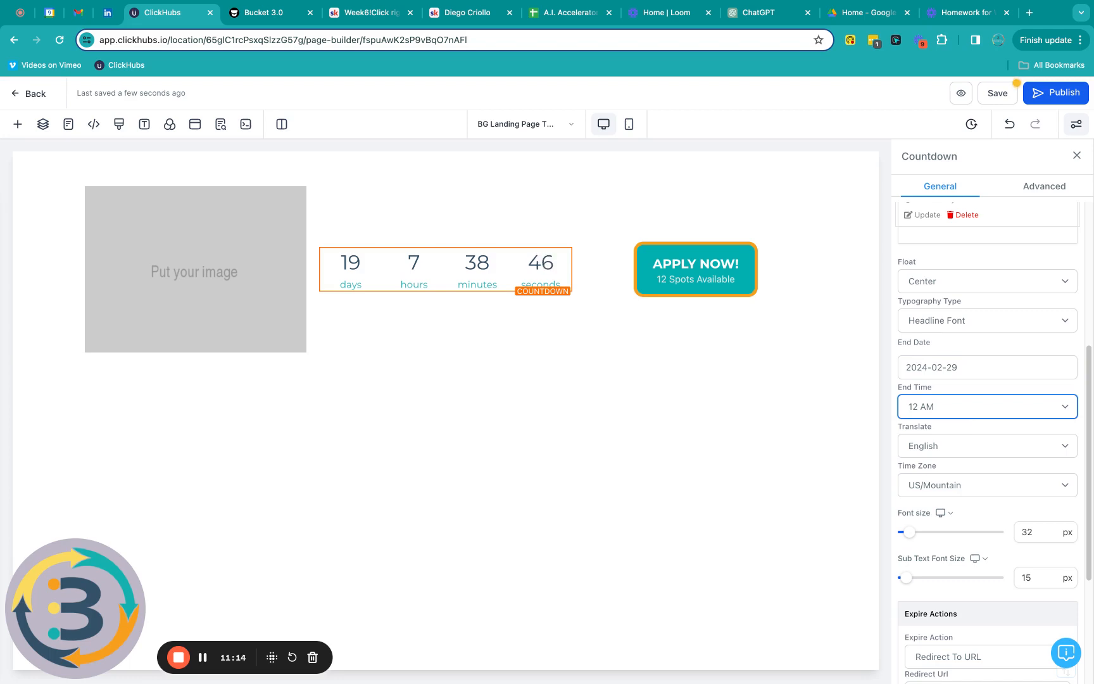
click(979, 496)
click(951, 416)
click(929, 459)
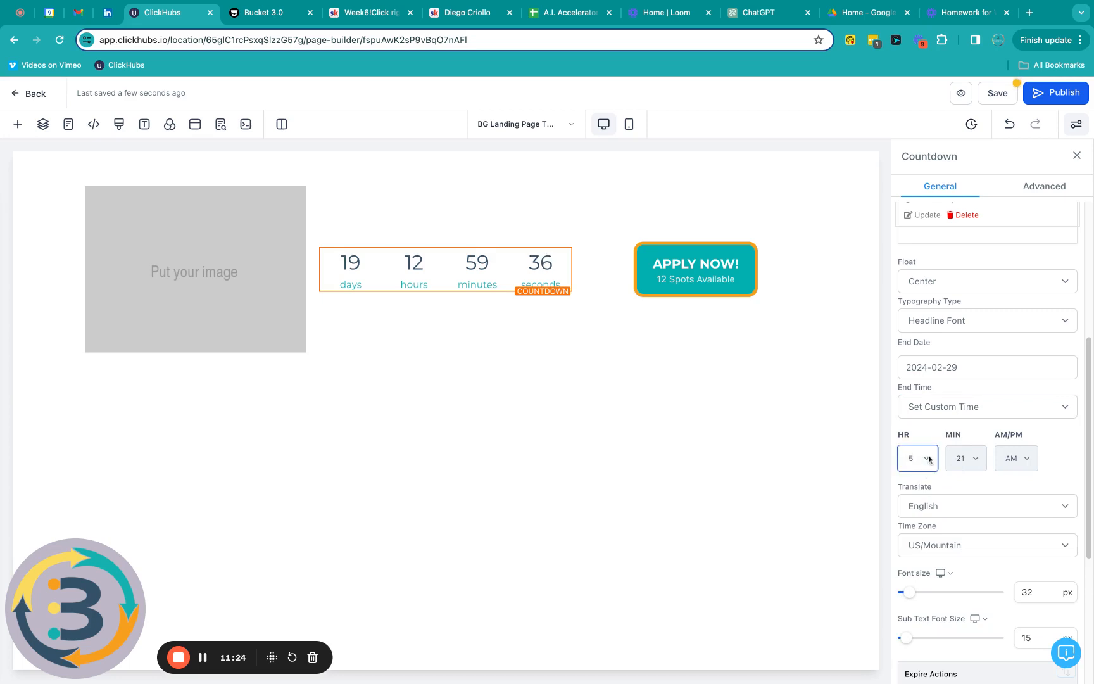
click(926, 536)
click(969, 465)
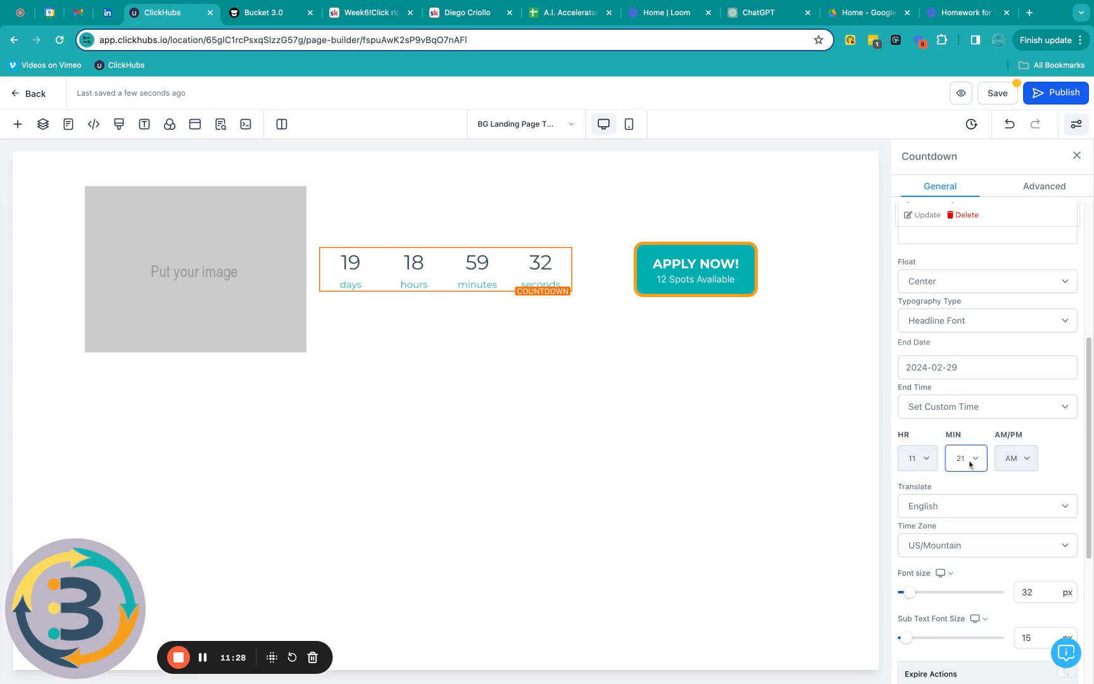
click(1028, 462)
click(1028, 462)
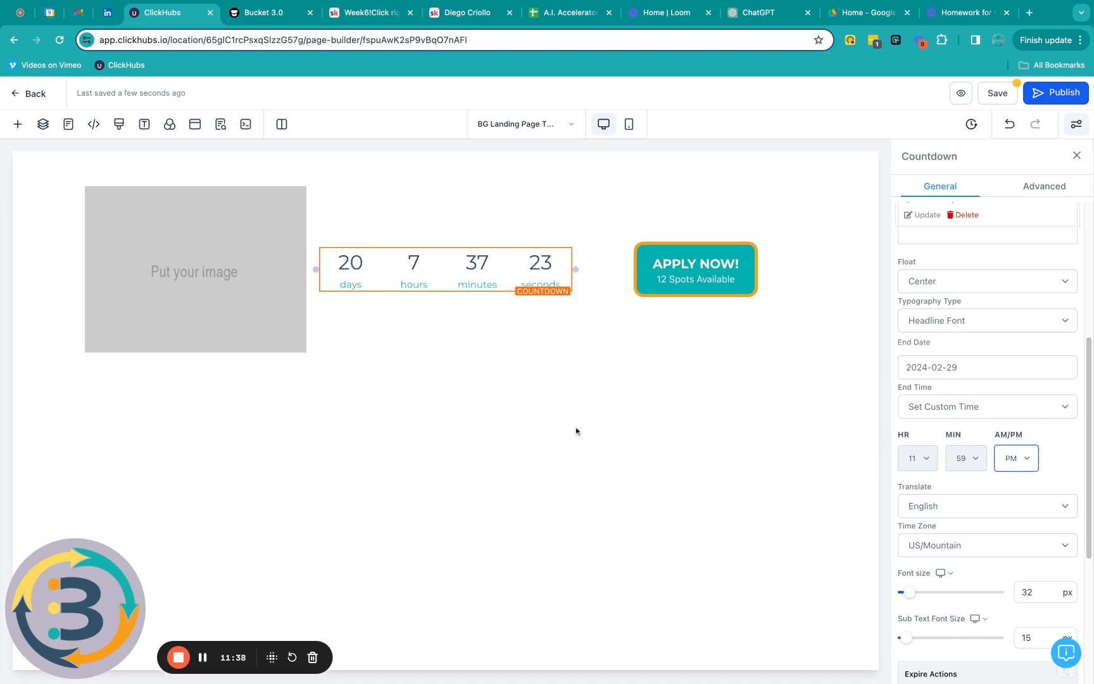
Step: Place Untitled design (1).png from the media library into the empty image placeholder
click(186, 273)
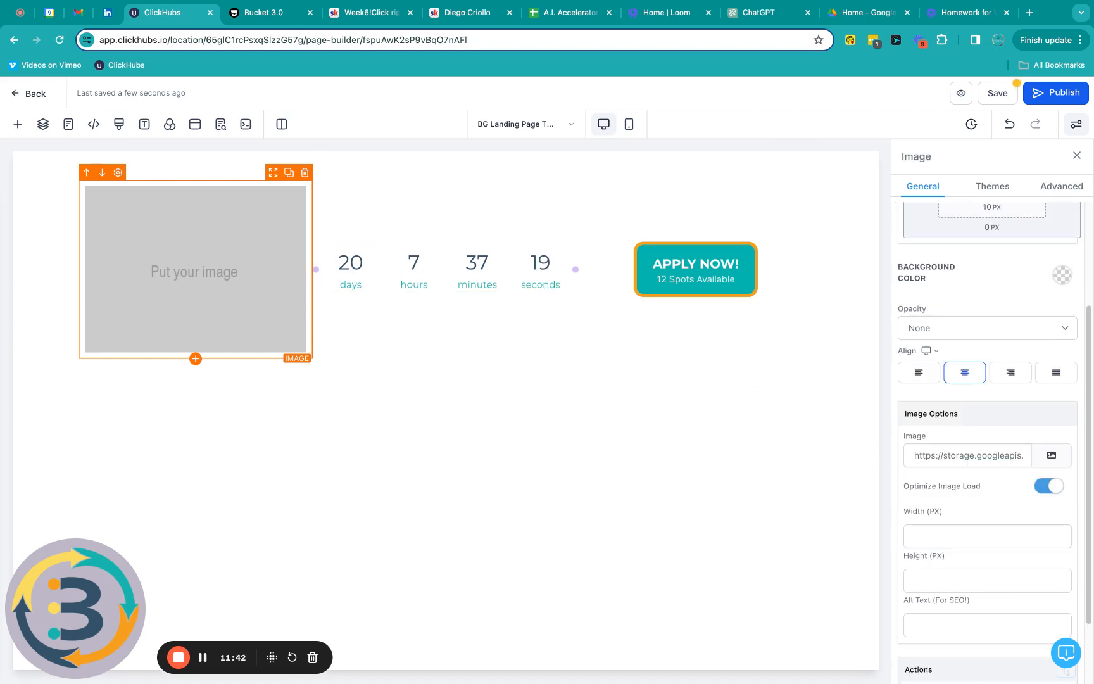
click(1053, 455)
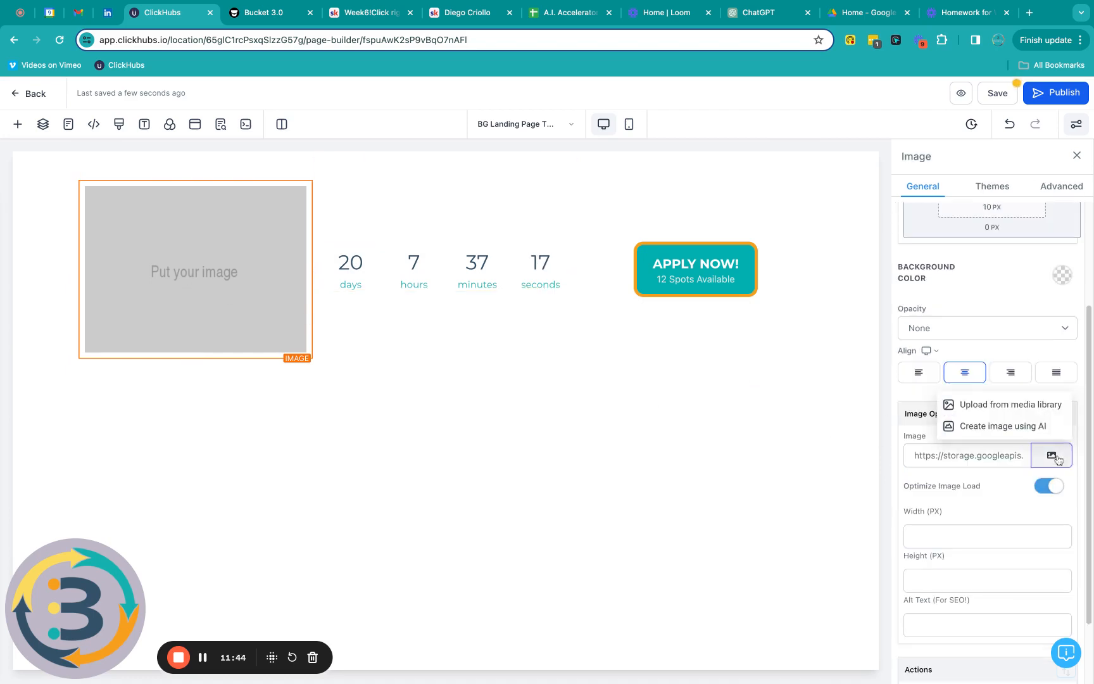
click(458, 411)
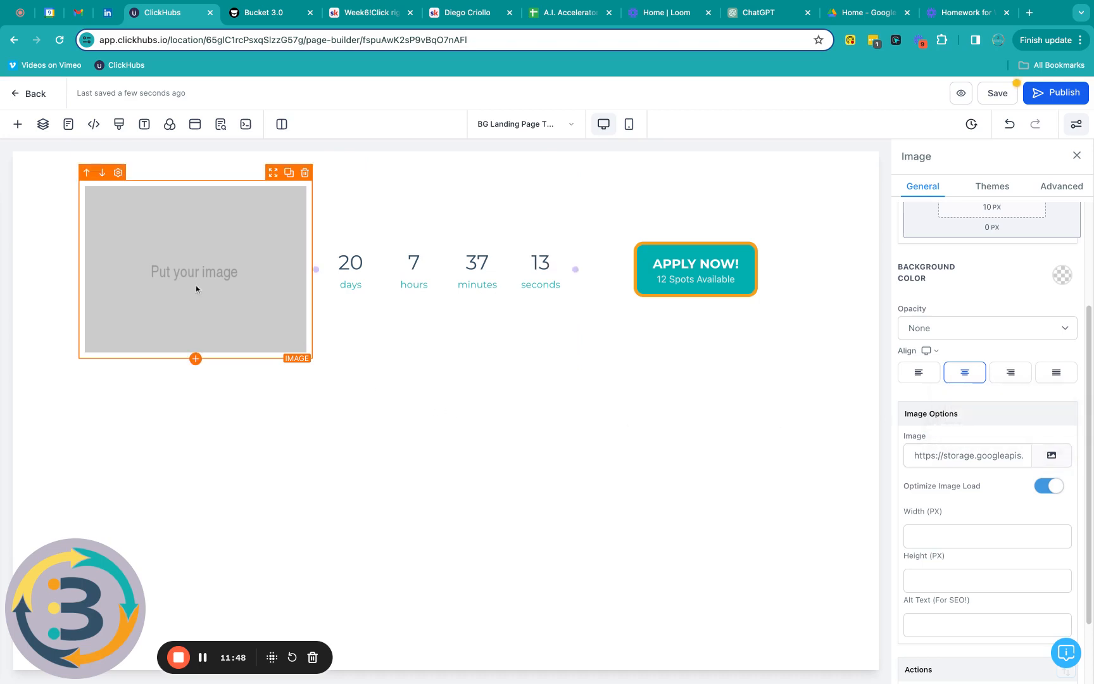
click(1051, 457)
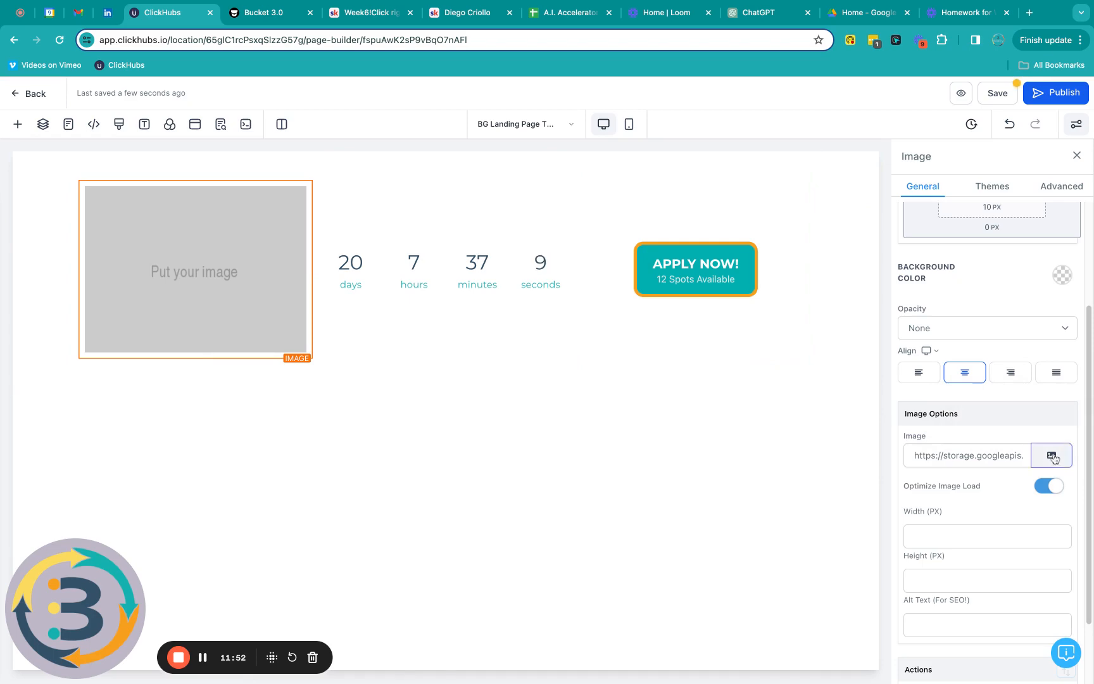
click(1019, 407)
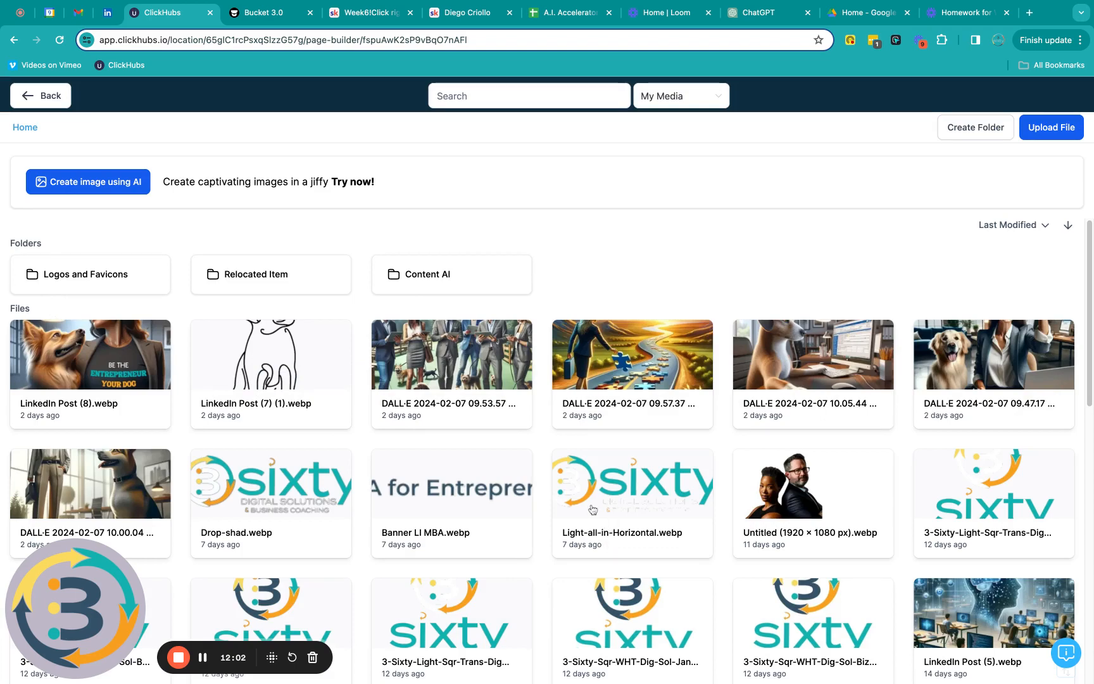
scroll(592, 510, down, 5)
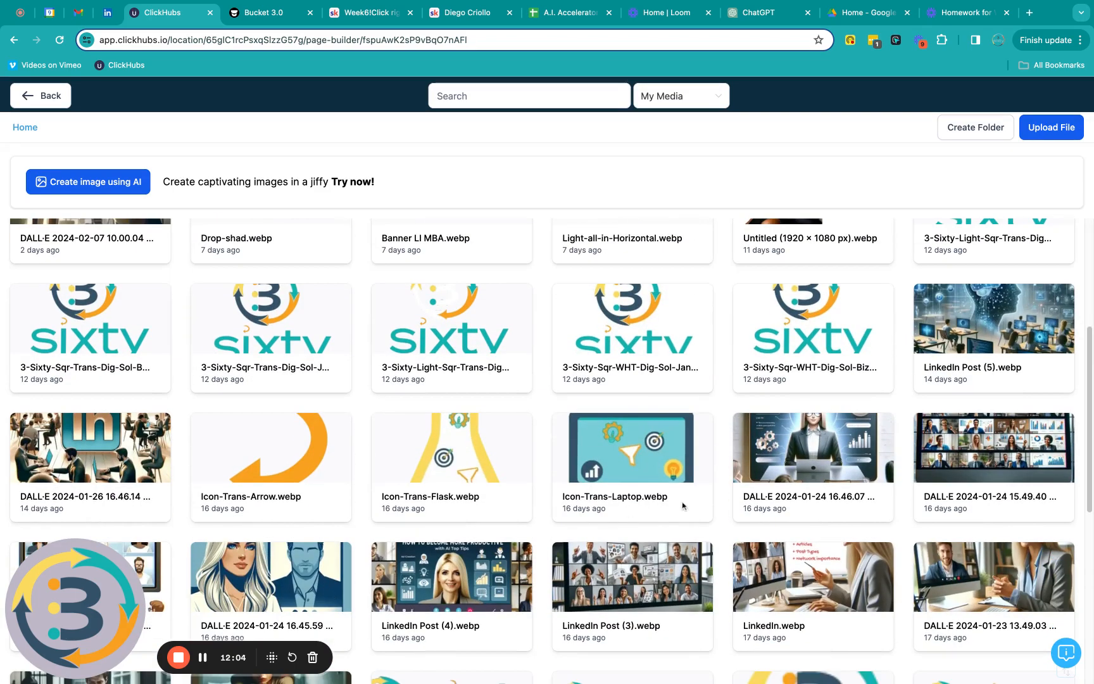
scroll(683, 505, down, 1)
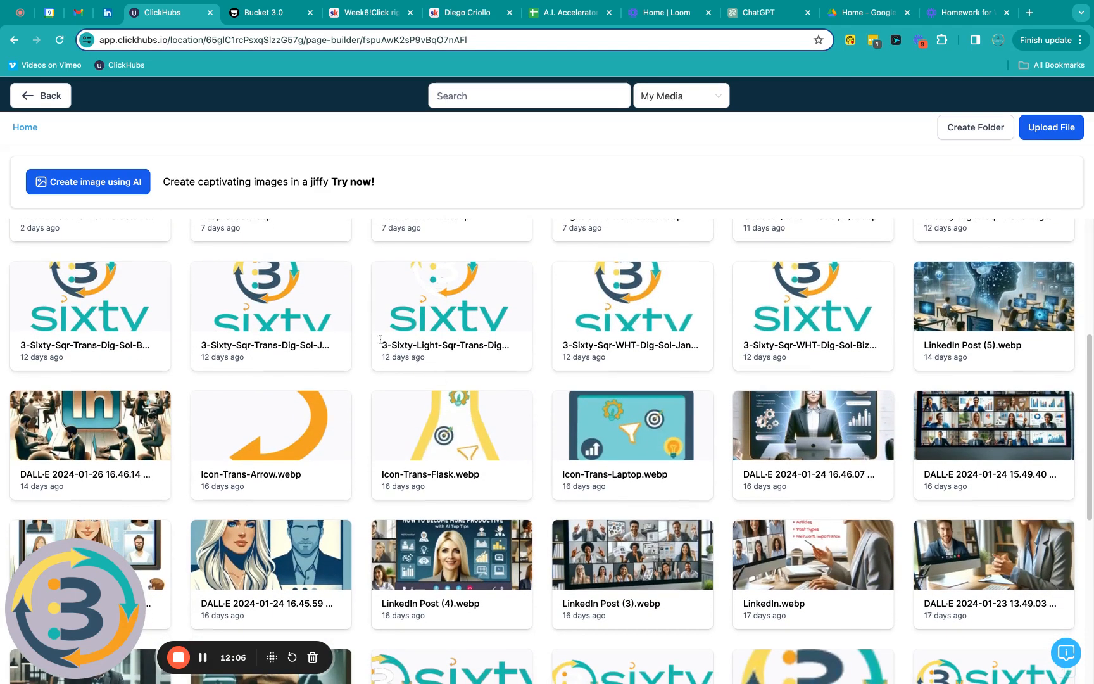
scroll(311, 370, down, 5)
scroll(311, 370, down, 1)
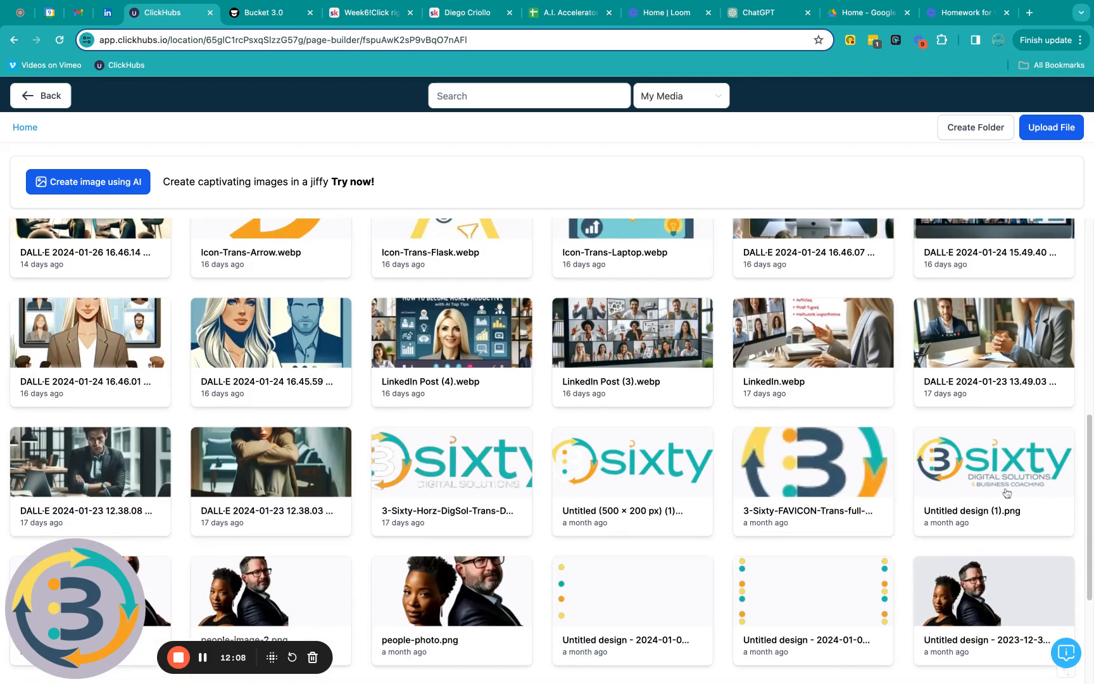
click(995, 479)
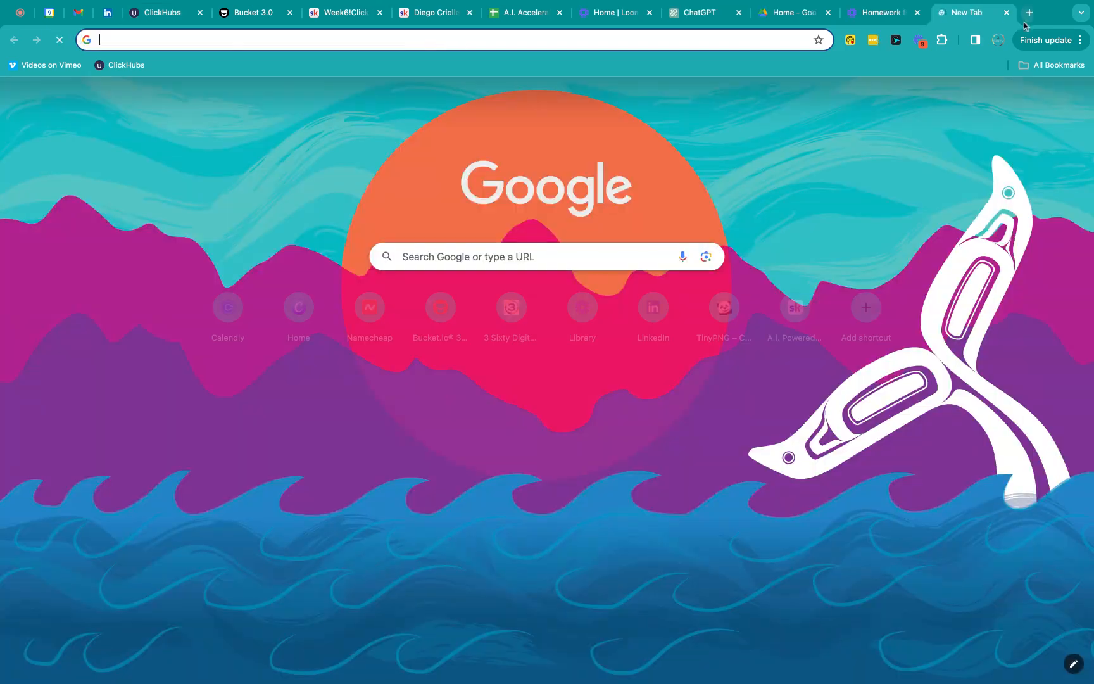
Step: Open tinypng.com in a new tab and turn on automatic image conversion
click(1030, 13)
text(tinypng.com)
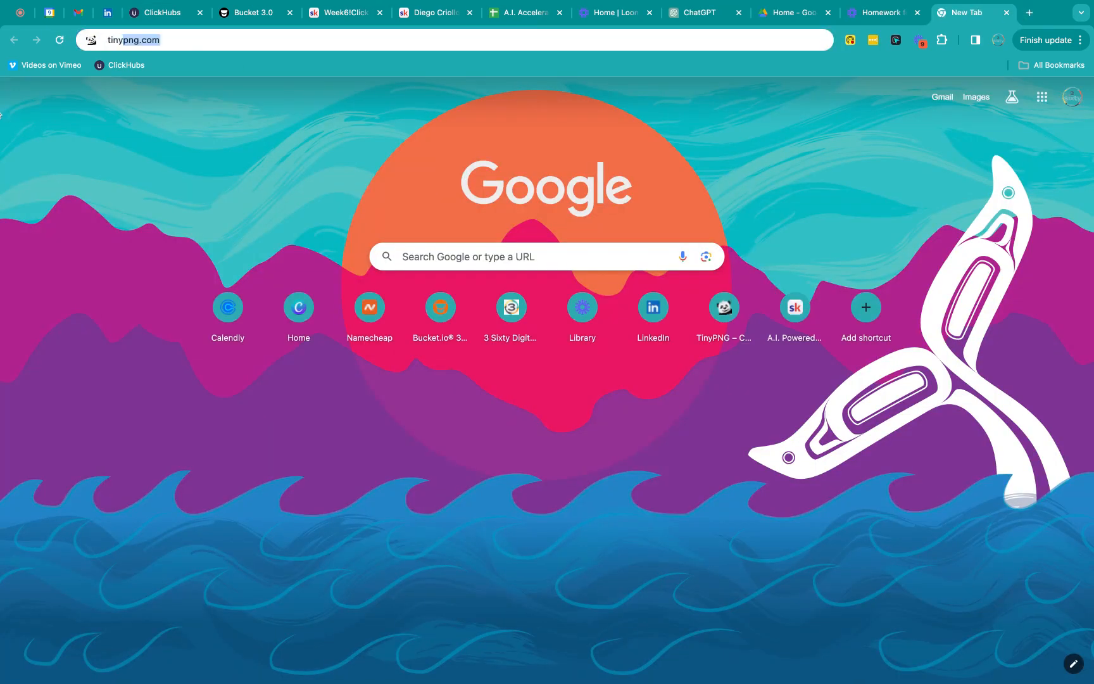
key(Return)
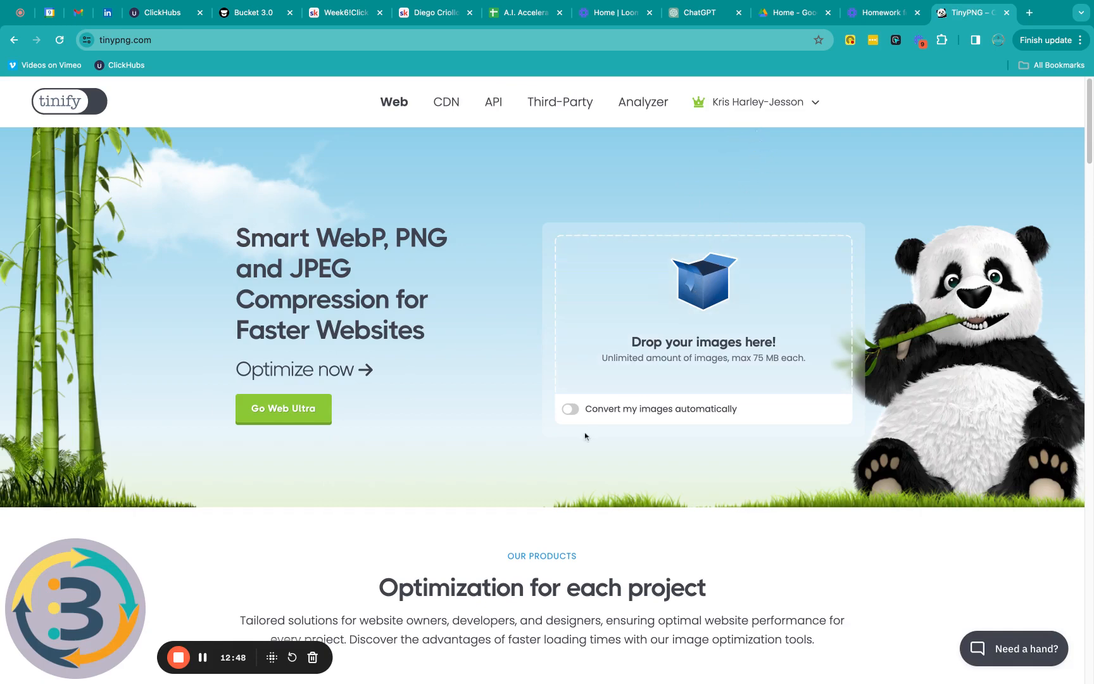
click(573, 410)
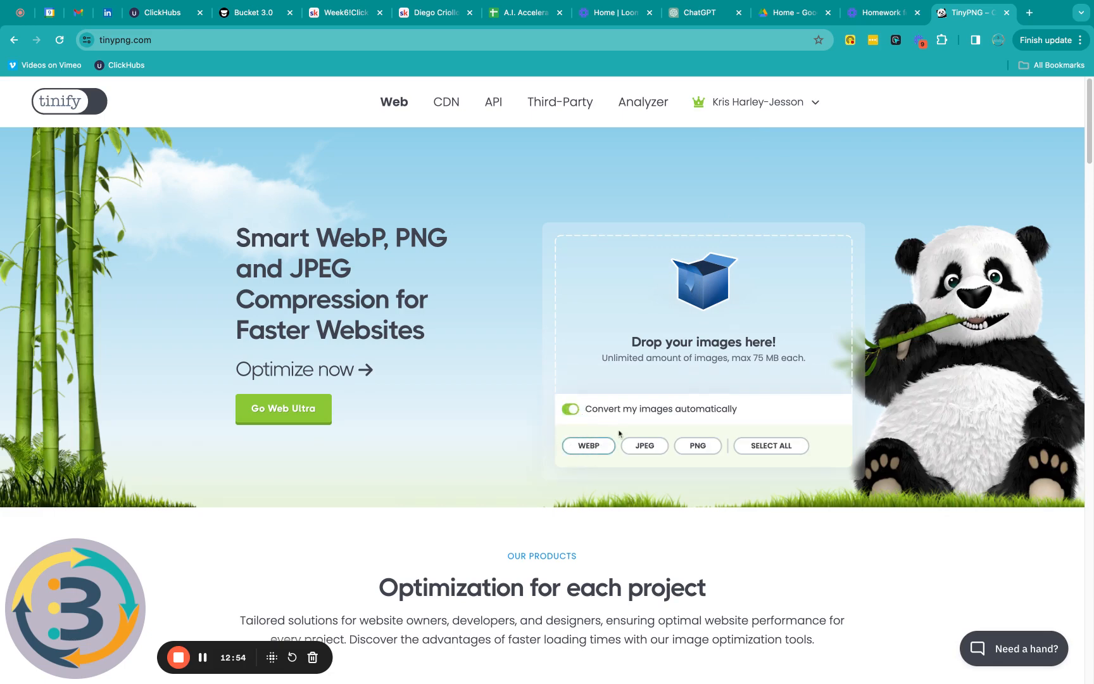
Step: Upload 3-Sixty-Circle-Empty.png, convert it to WEBP, and close the TinyPNG tab
click(693, 293)
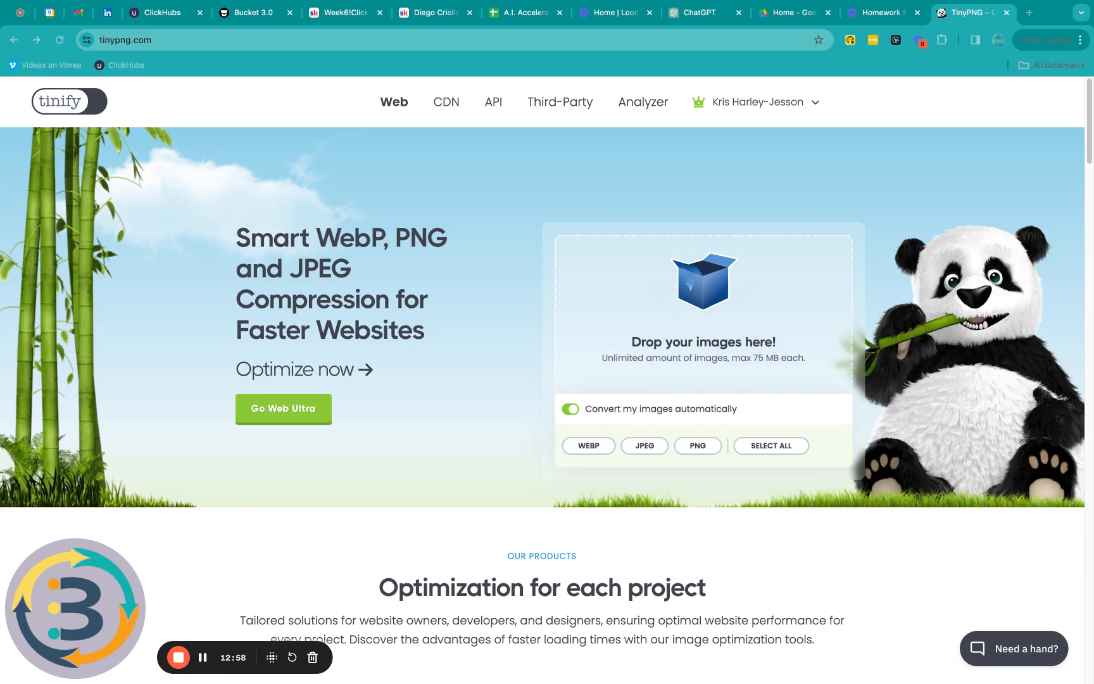
key(Return)
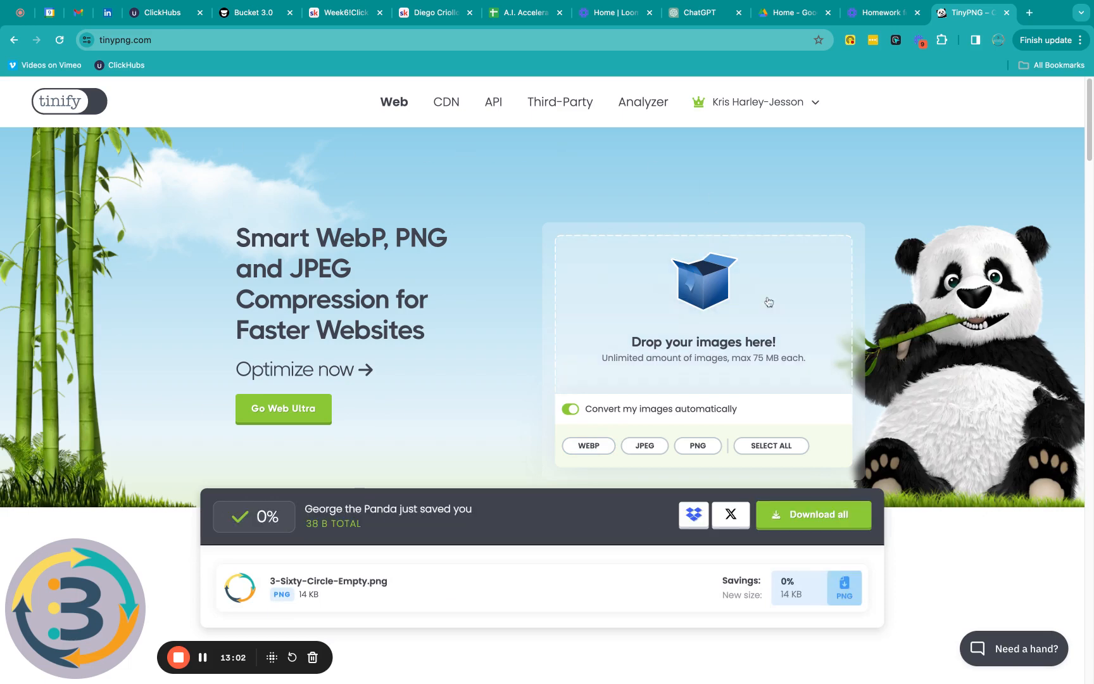
scroll(769, 301, down, 5)
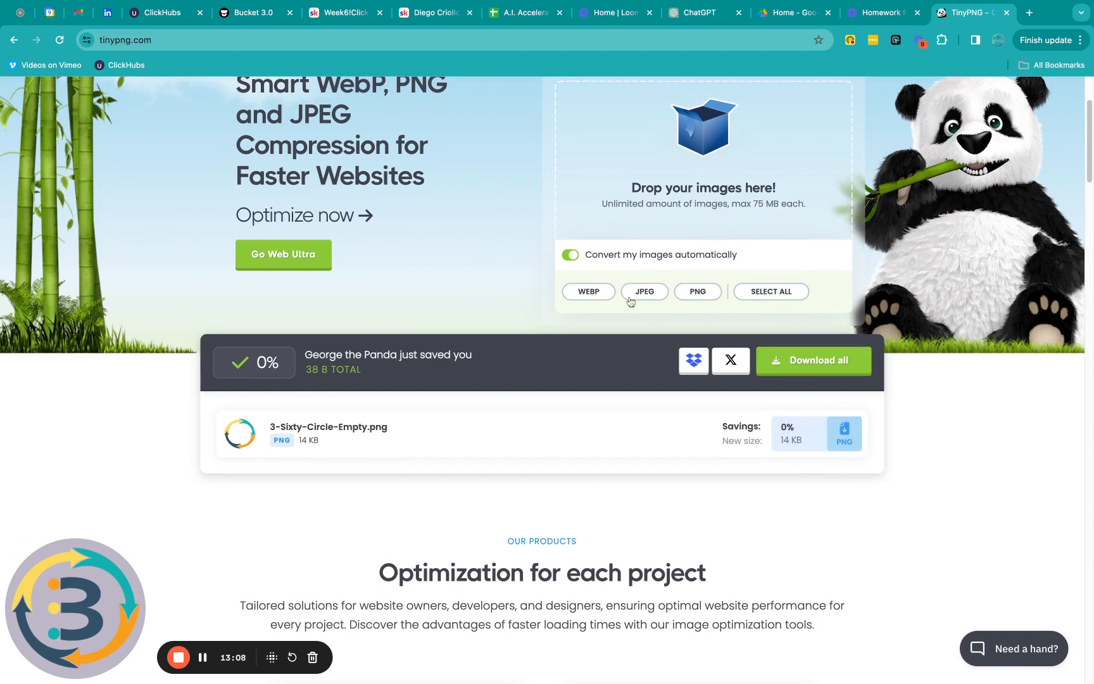
click(591, 295)
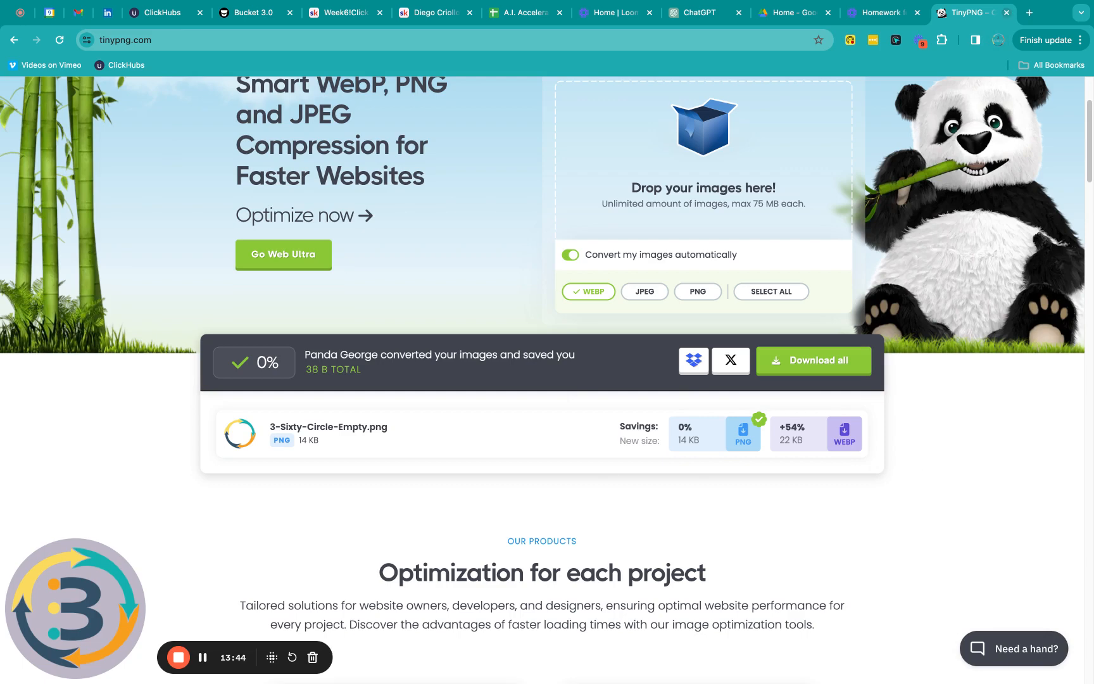
click(1006, 13)
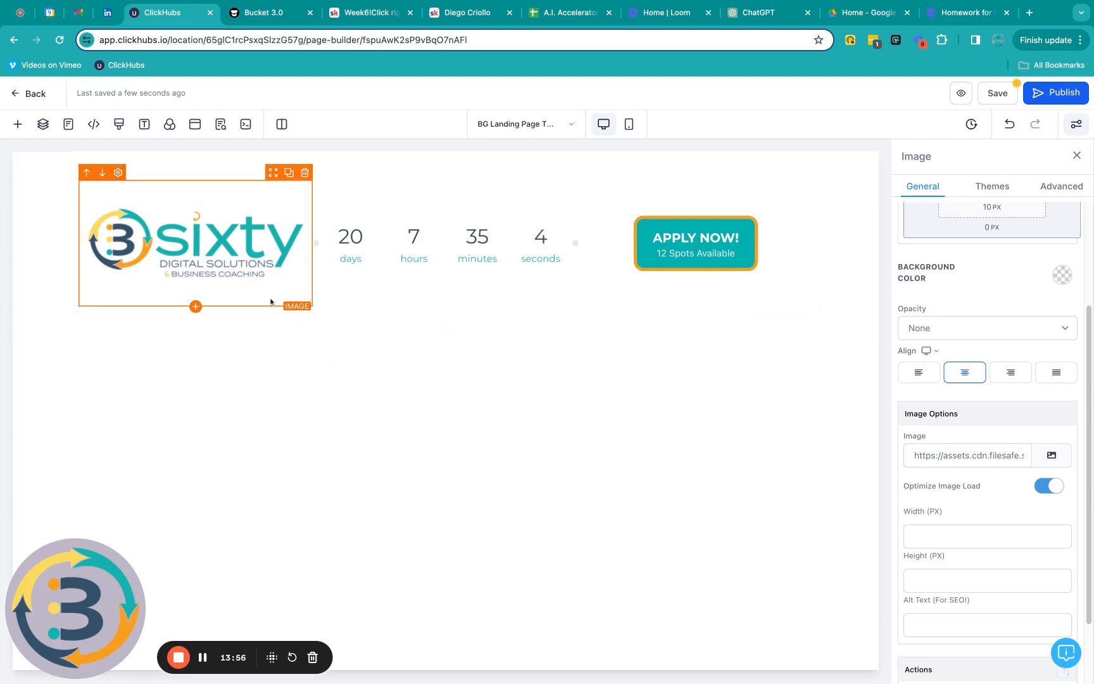
Step: Set the logo image's Width (PX) to 250
scroll(992, 406, down, 2)
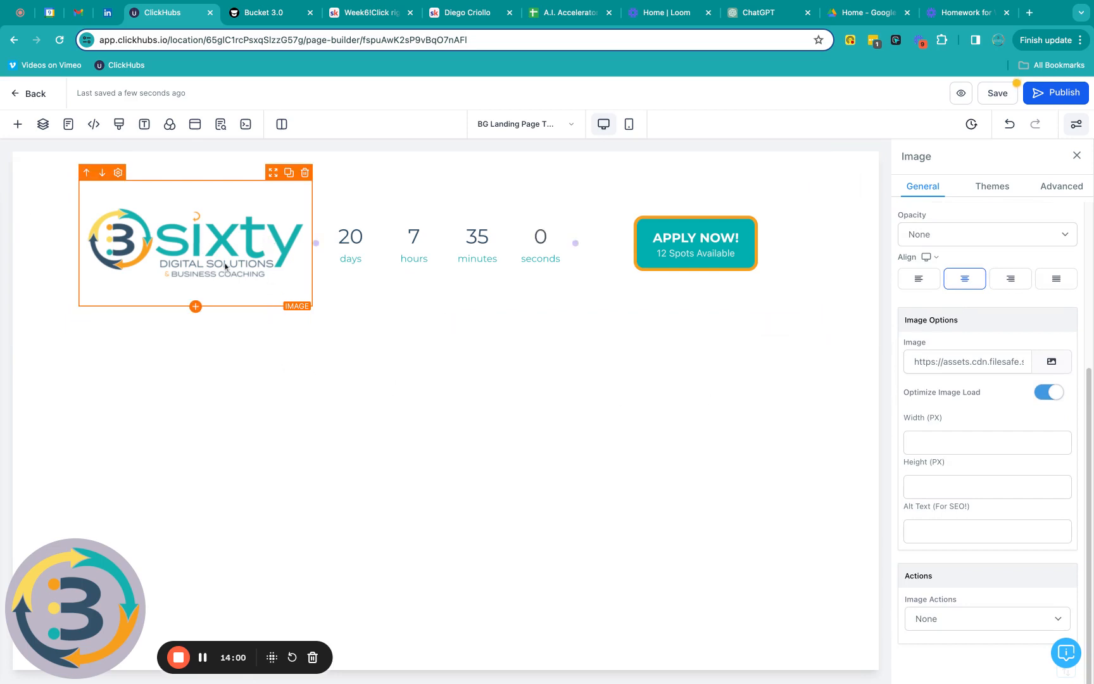
click(925, 442)
click(1040, 440)
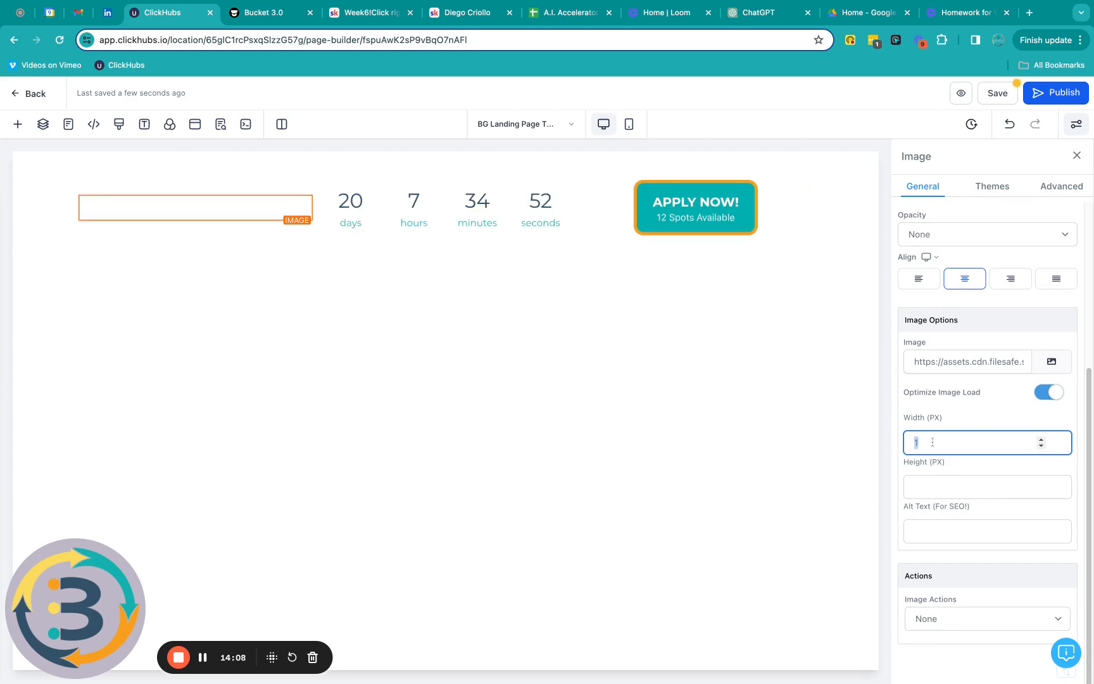
text(250)
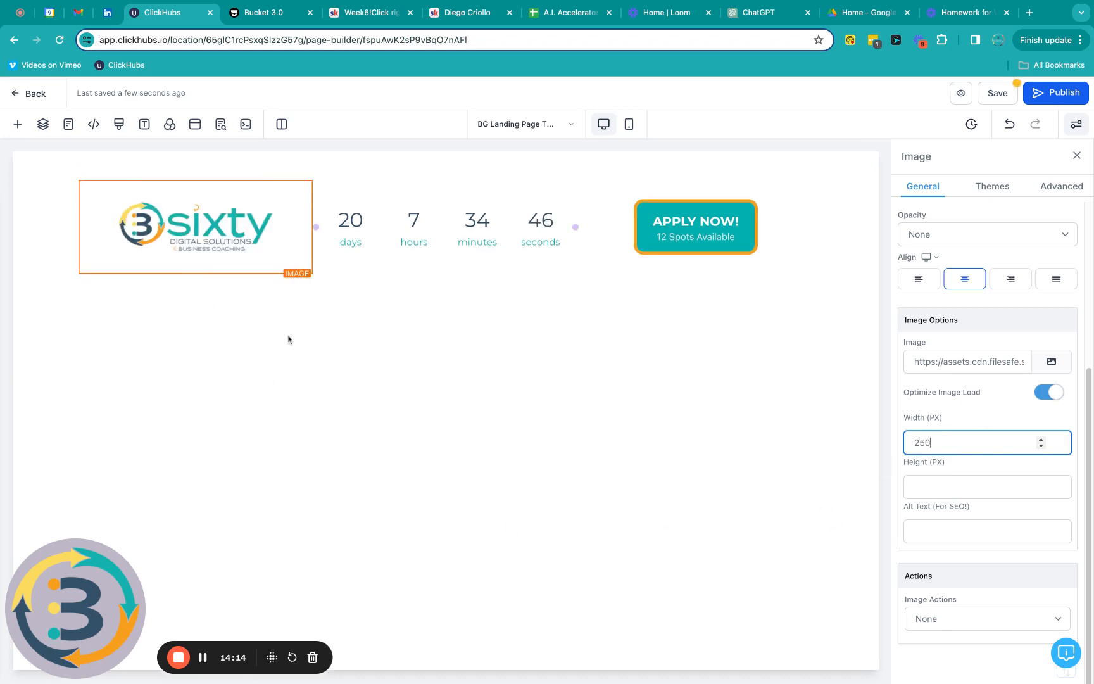
click(599, 619)
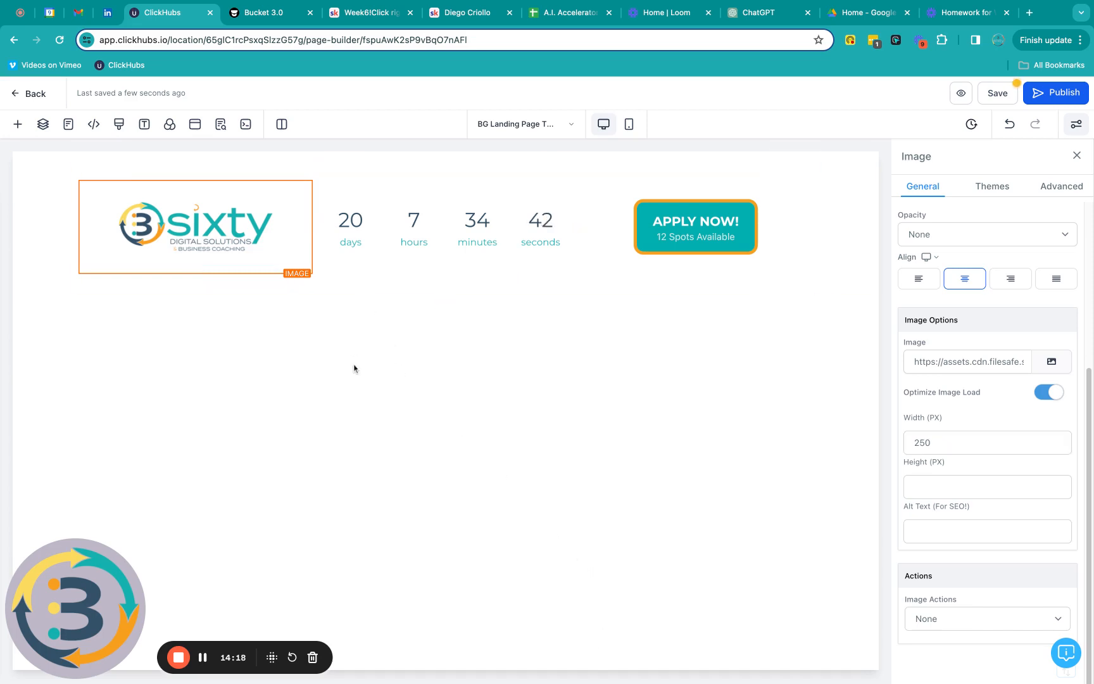
Step: Add a Full Width section below the header with an orange background colour
click(17, 124)
click(33, 157)
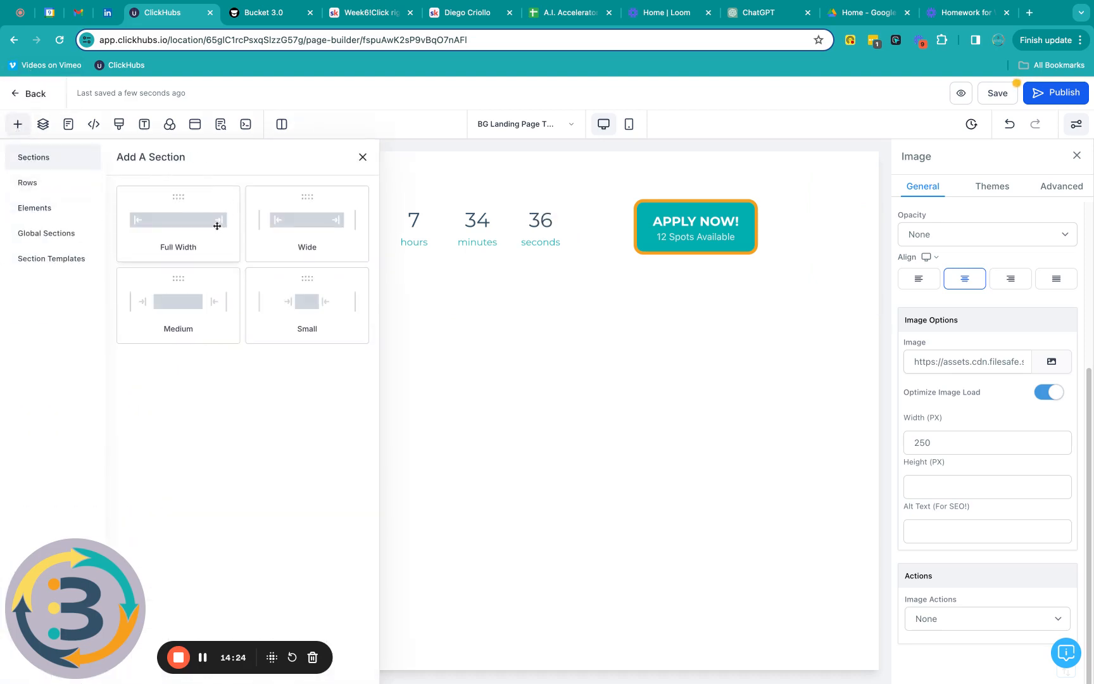
click(148, 223)
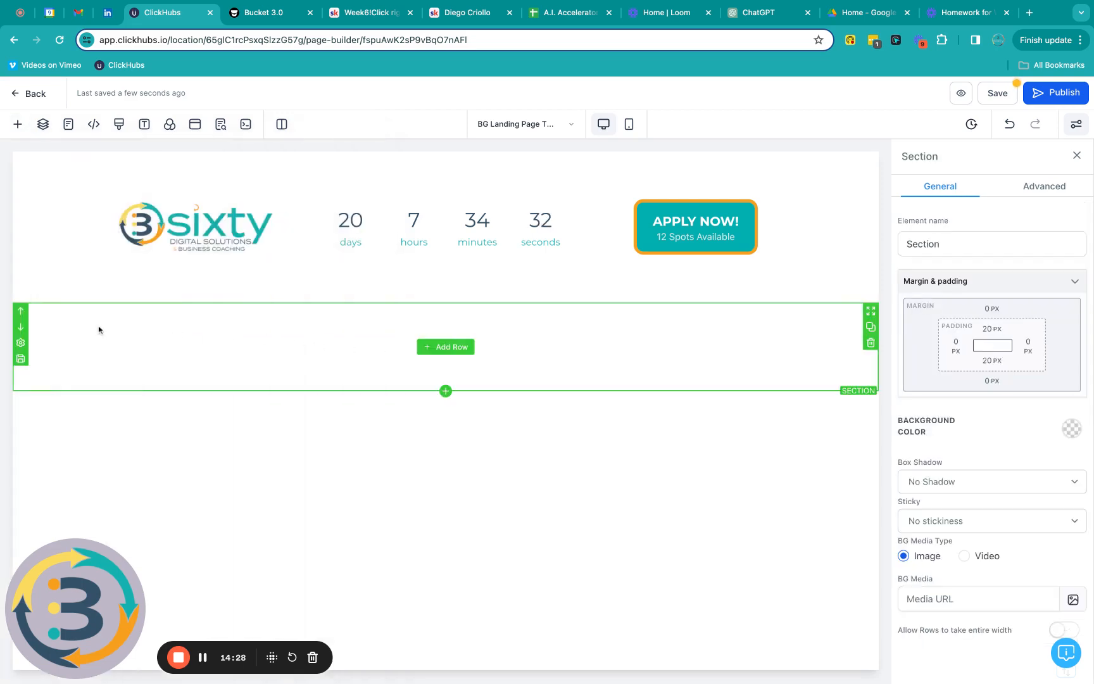
click(1075, 430)
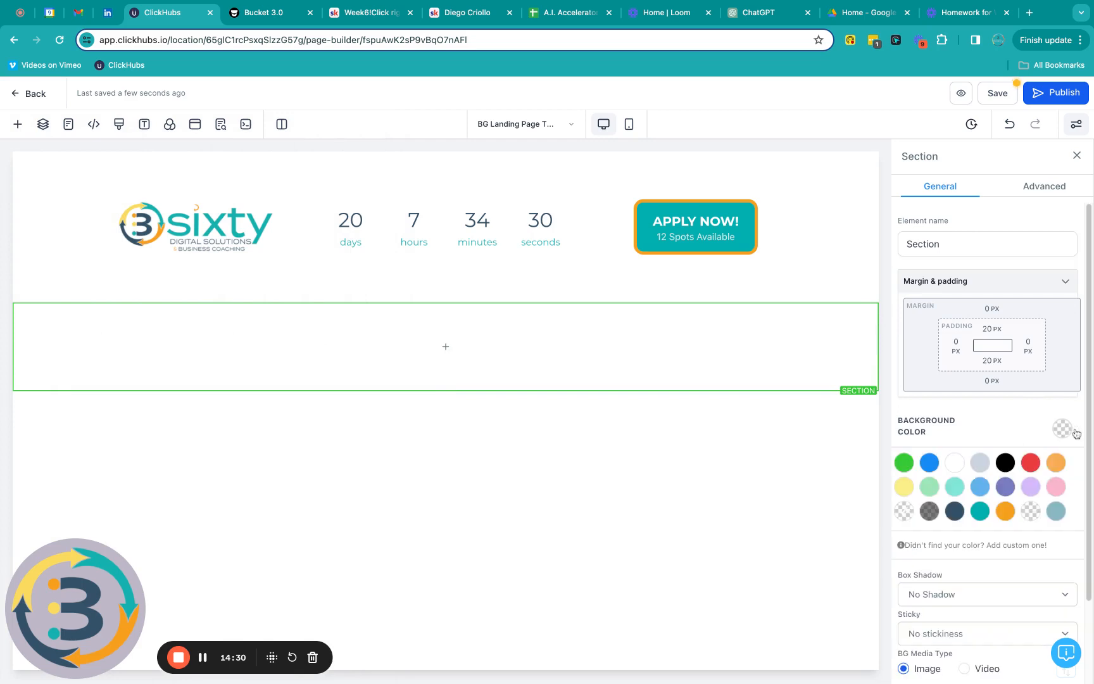
click(1007, 511)
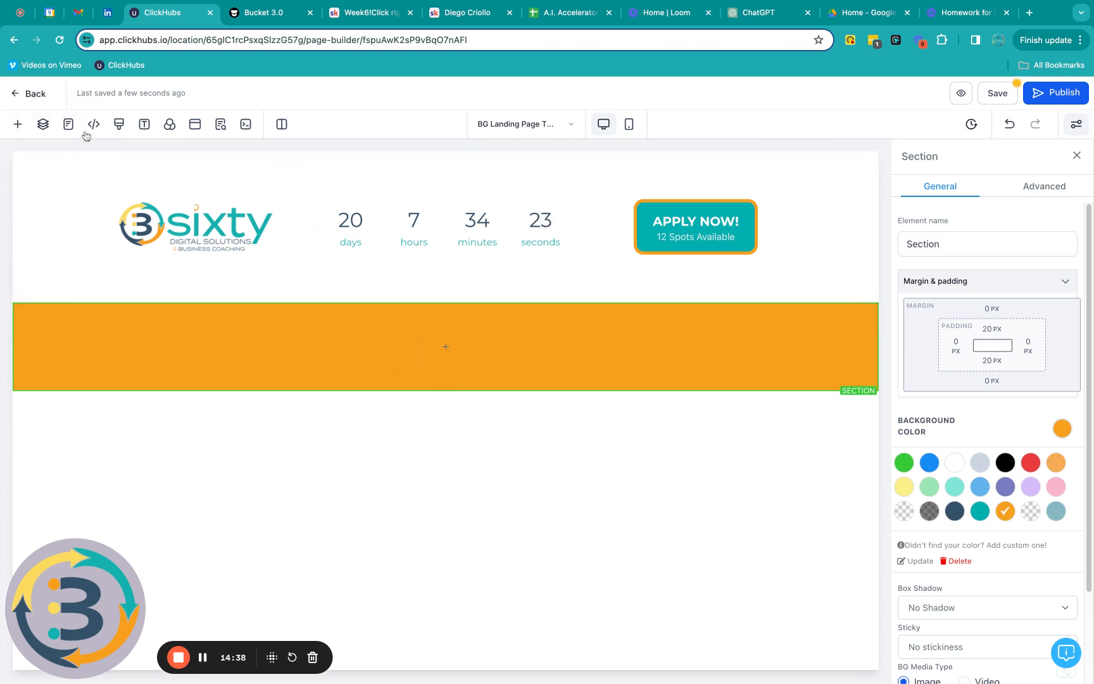
Step: Place a 2 Column row inside the orange section
click(19, 126)
click(28, 182)
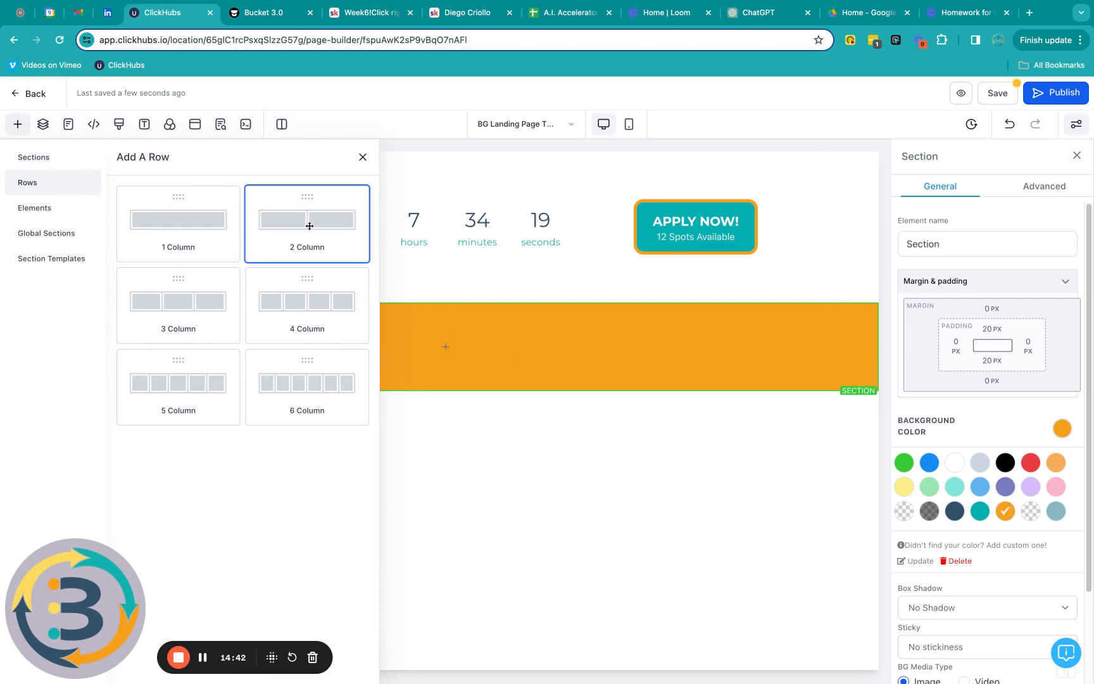
drag(307, 222, 395, 442)
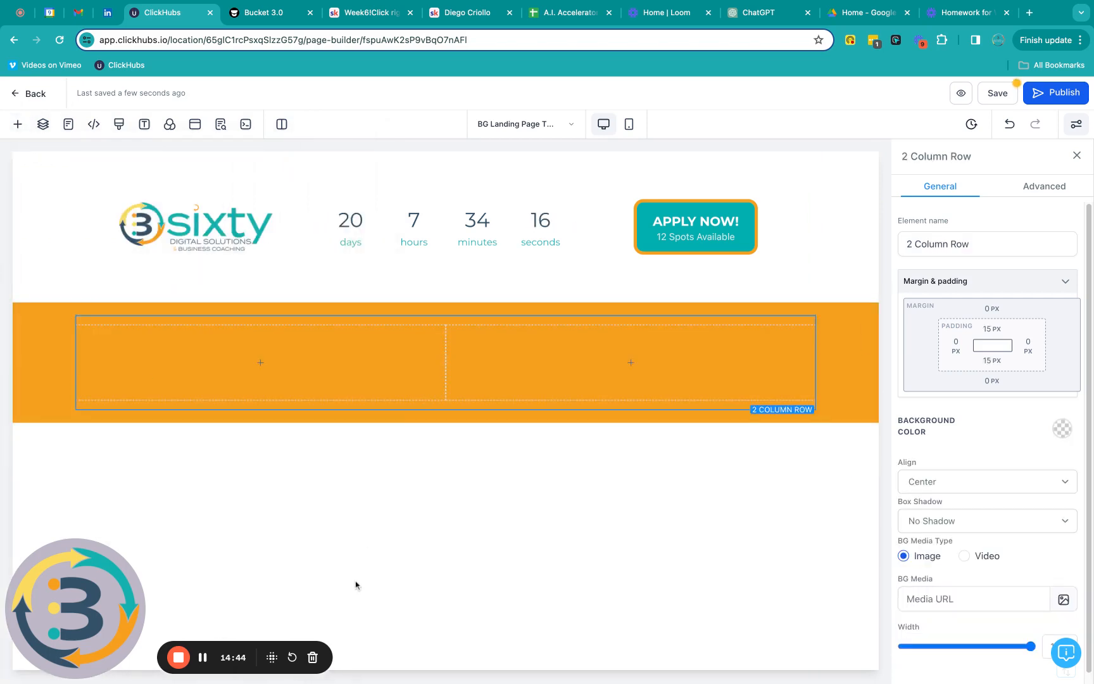
Step: Put an image element in the right column showing the woman-and-dog photo LinkedIn Post (8).webp
mouse_move(644, 365)
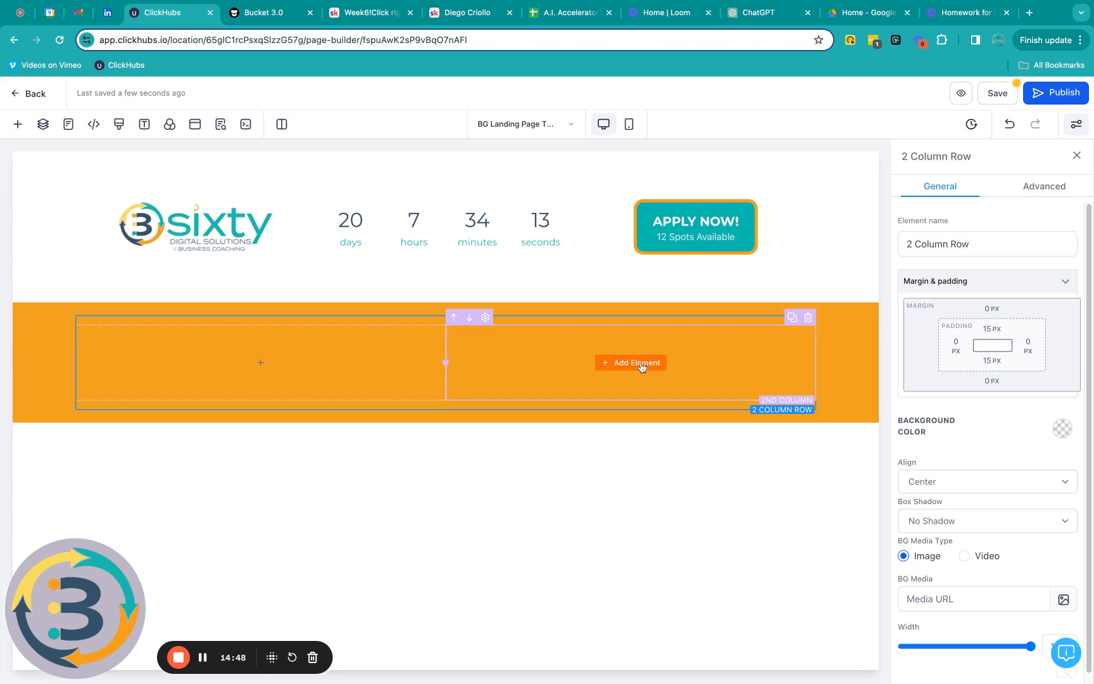
click(630, 362)
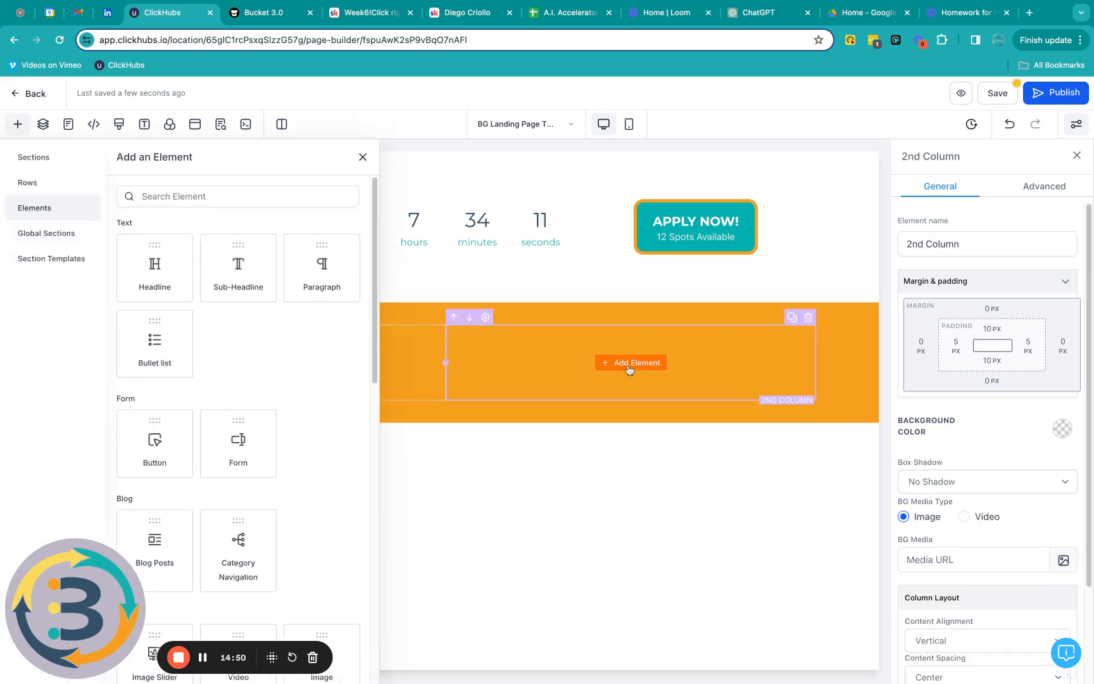
scroll(276, 334, down, 5)
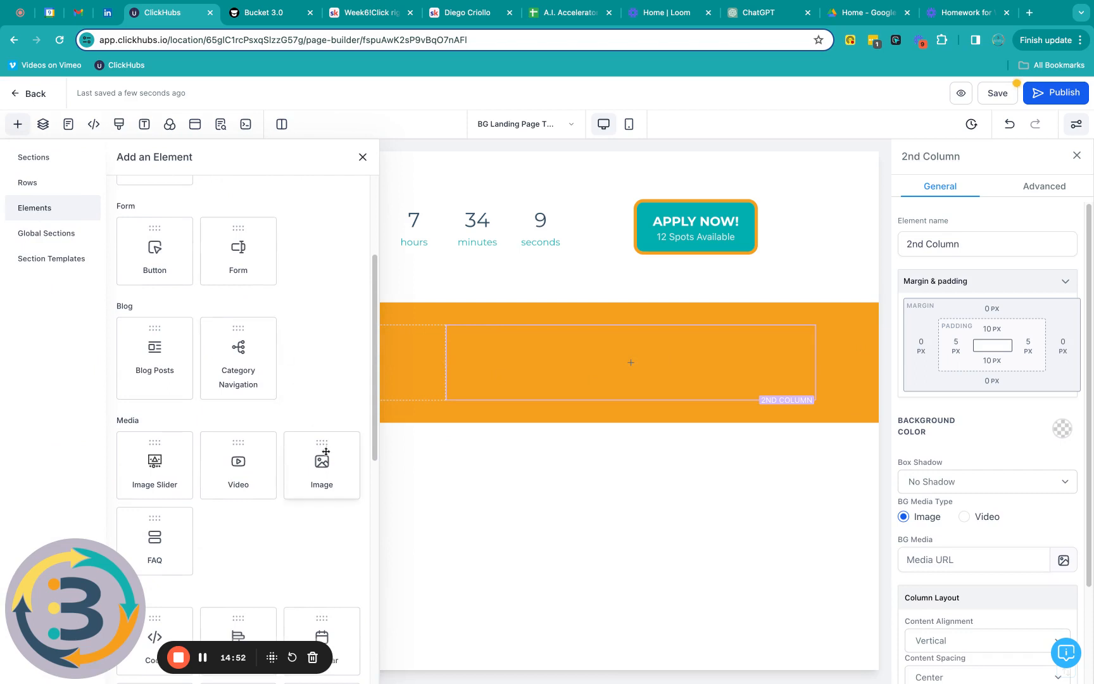
drag(323, 466, 490, 371)
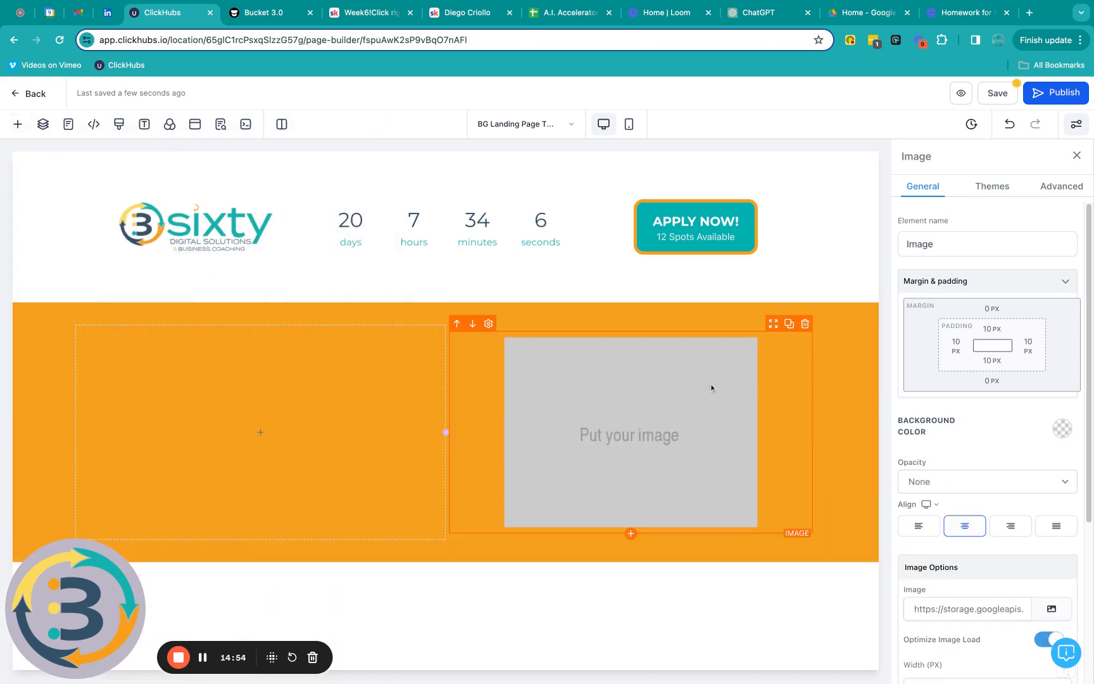
click(1058, 611)
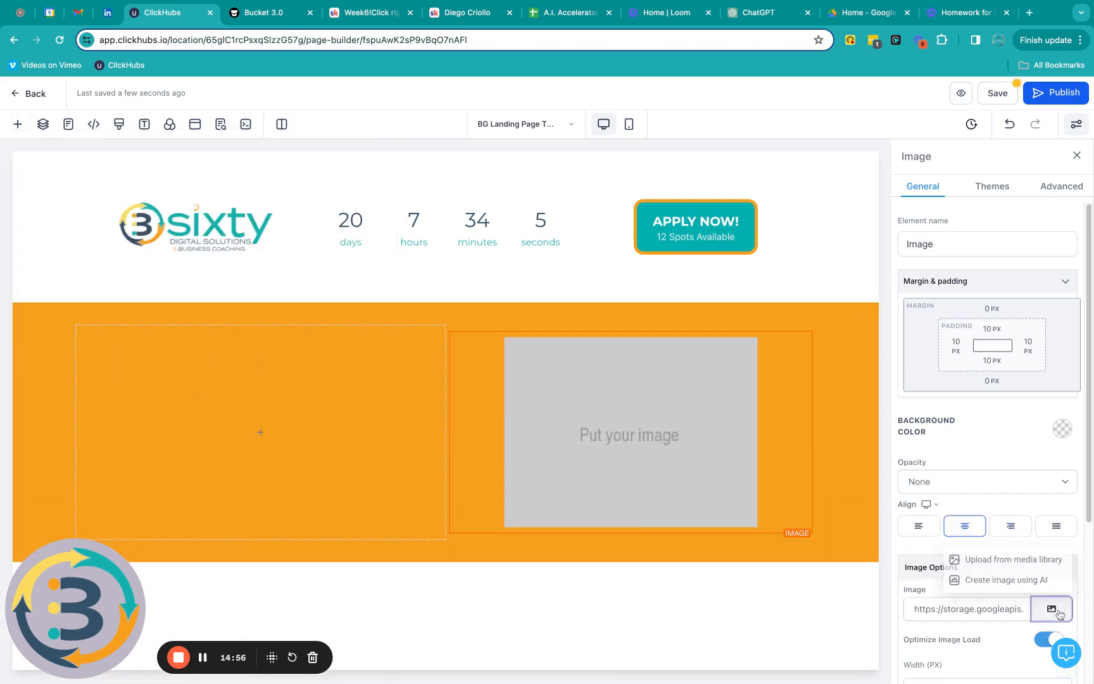
click(1032, 558)
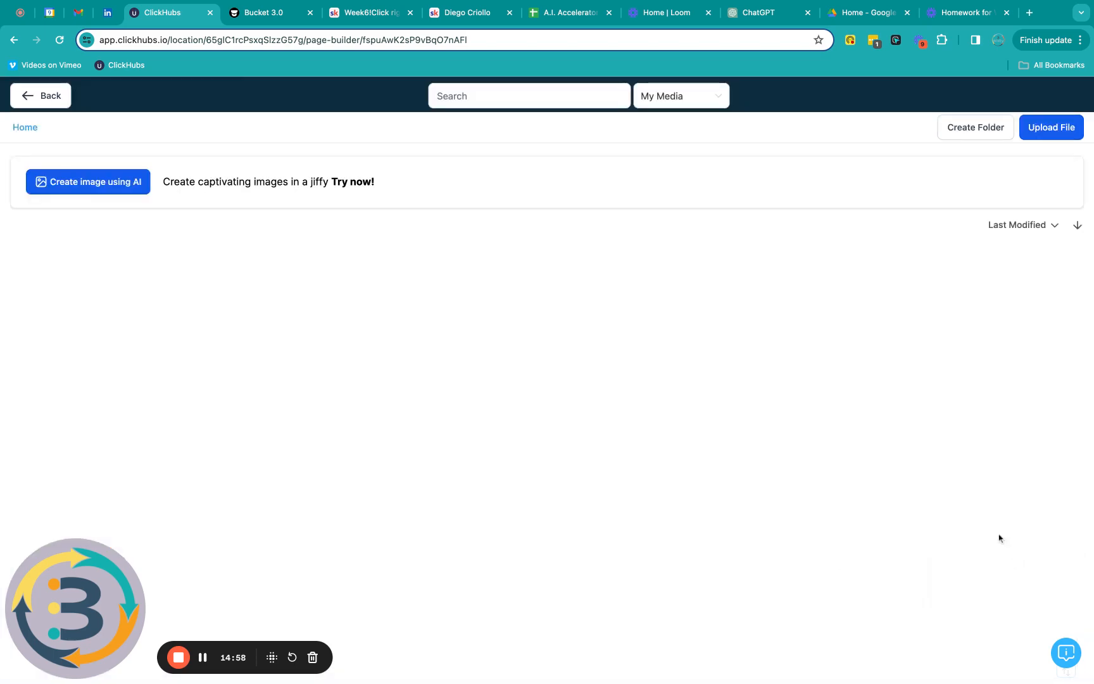
click(133, 366)
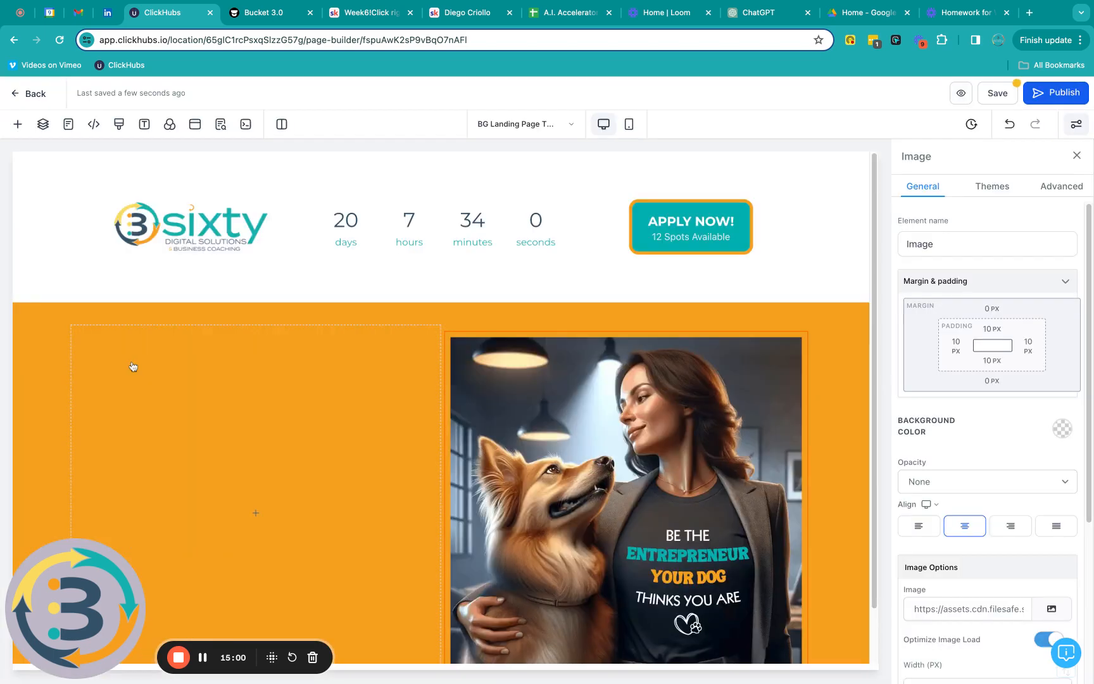
scroll(533, 380, down, 2)
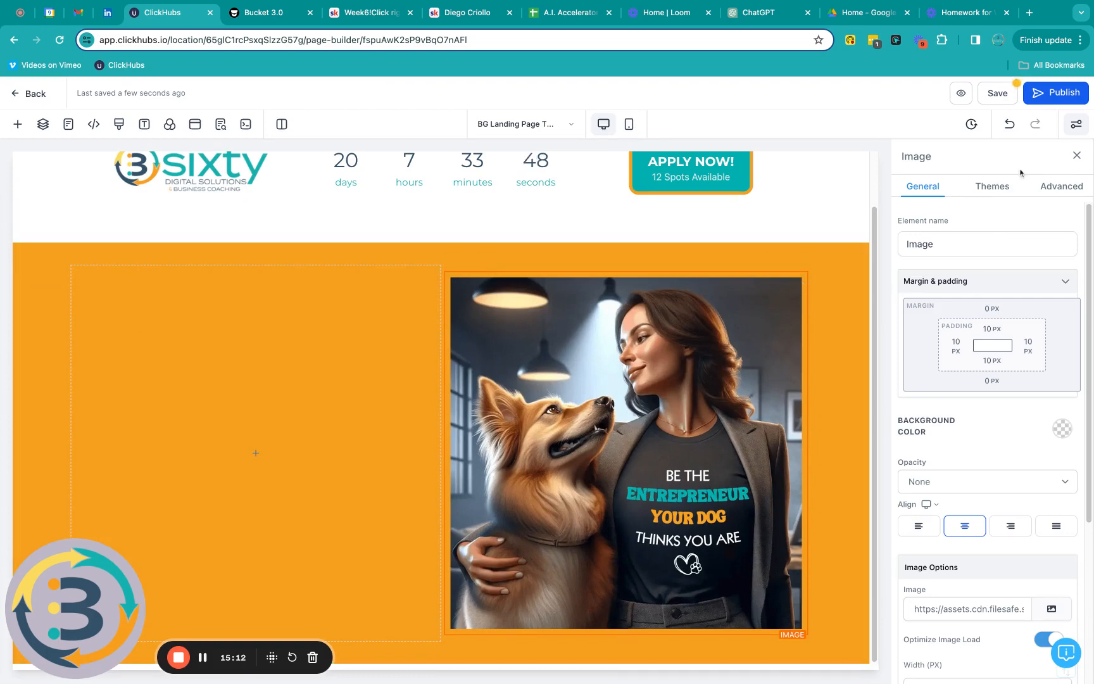
Step: Set the photo's Image Radius to Round Corners and Image Shadow to Dark Shadow
click(1067, 190)
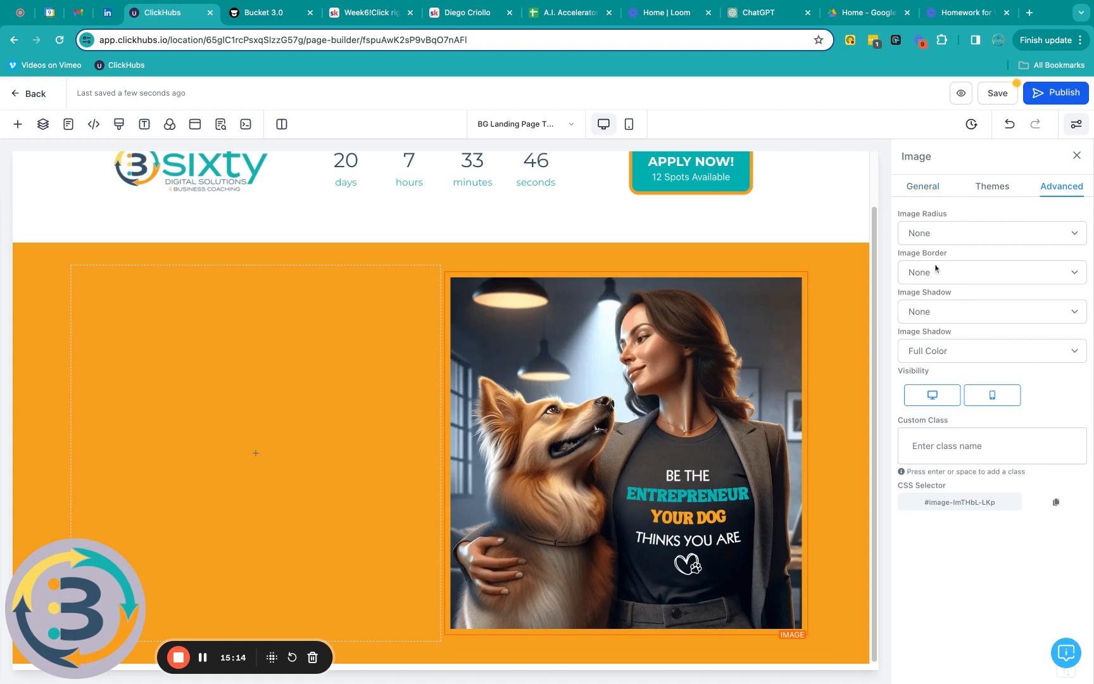
click(935, 238)
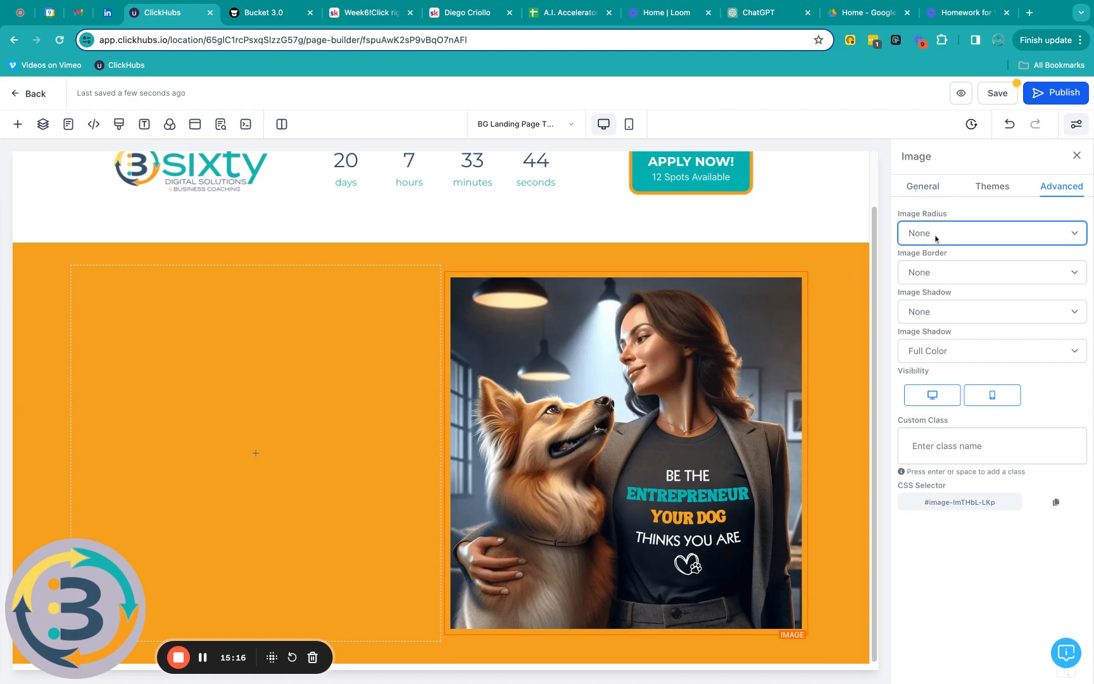
click(938, 248)
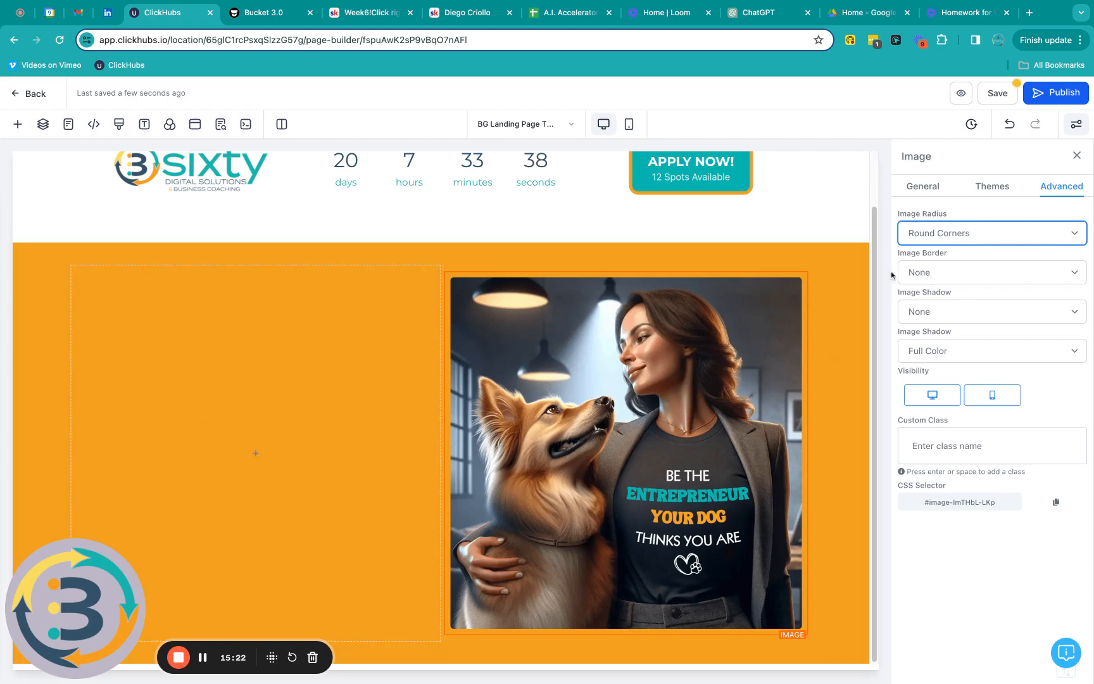
click(954, 310)
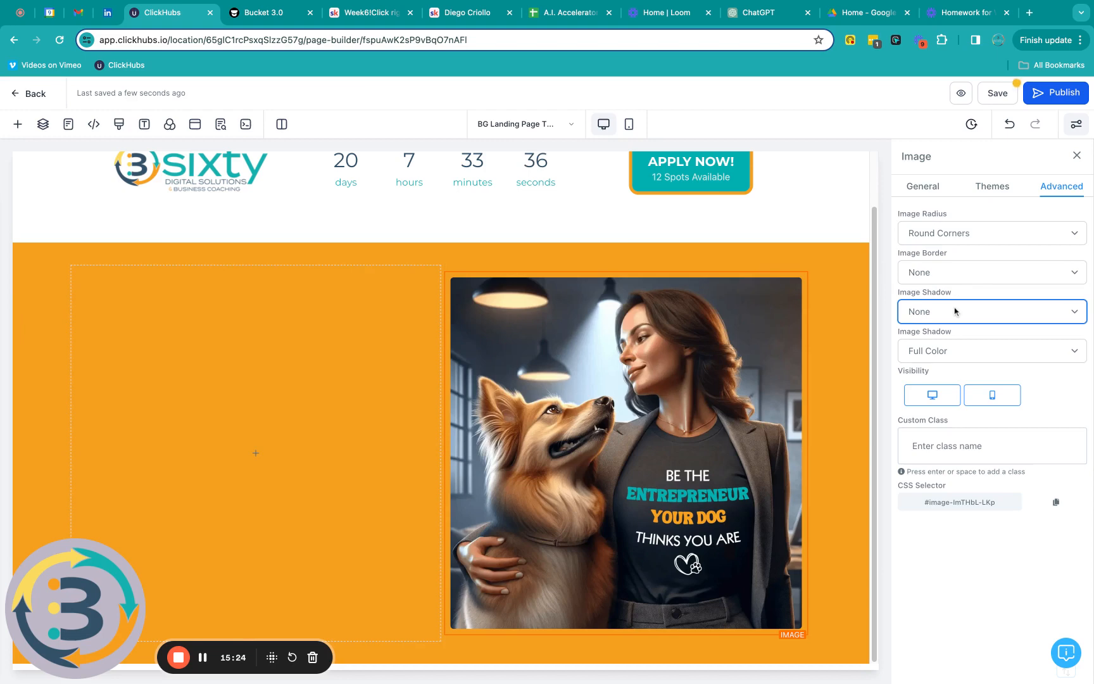
click(954, 339)
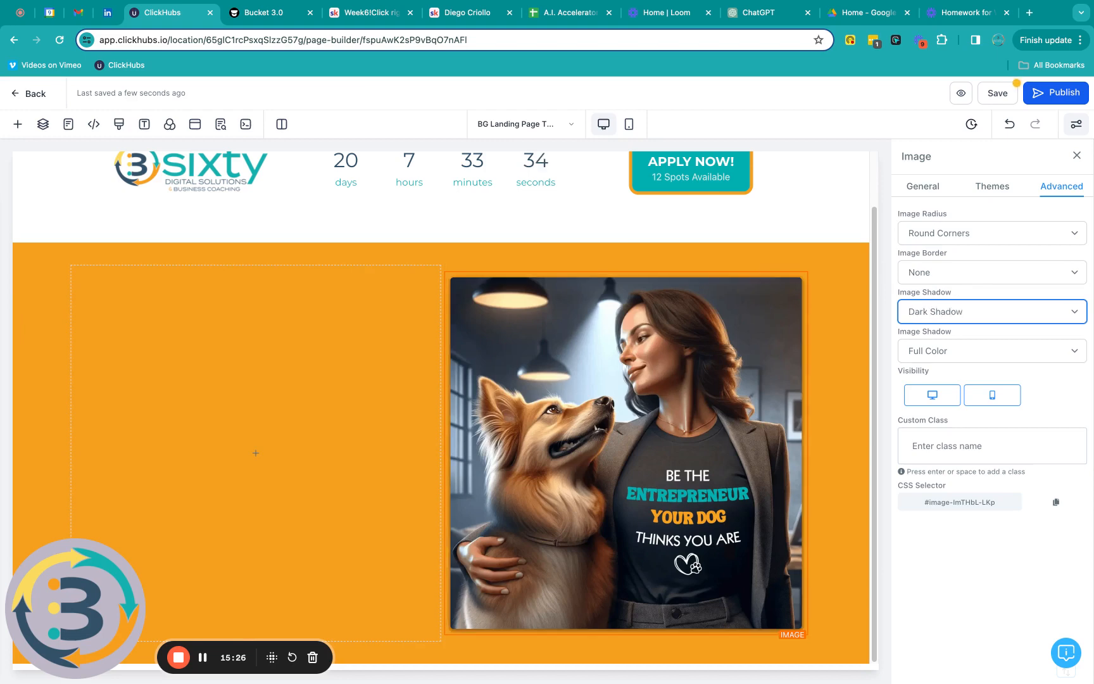
click(267, 419)
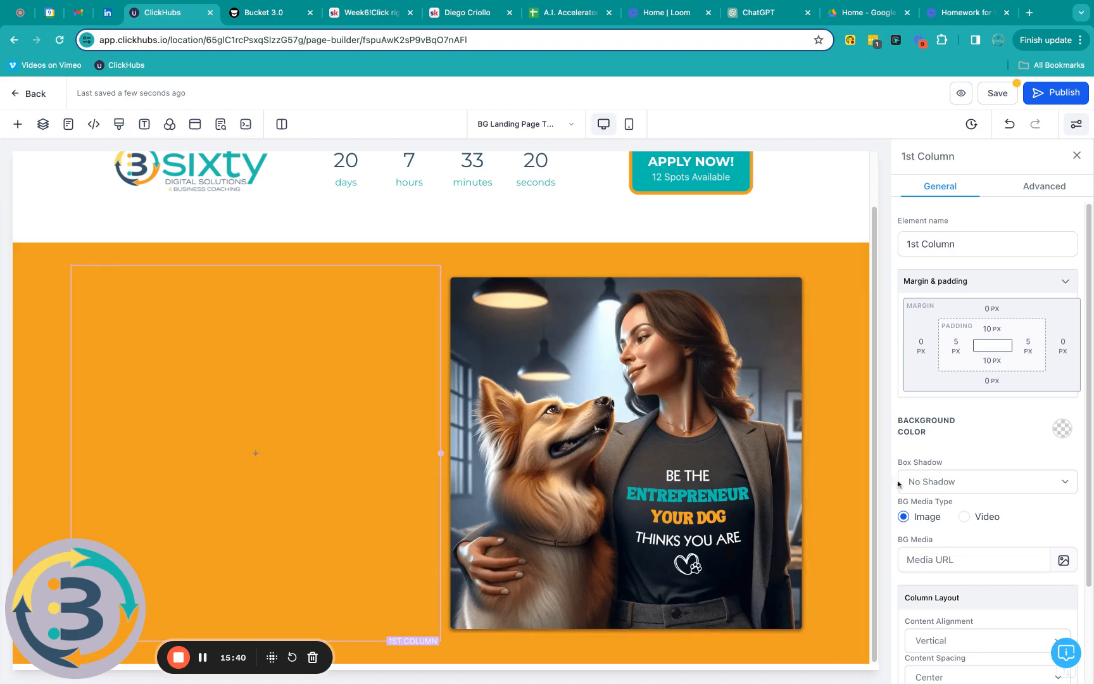
Step: Give the left column the dog line-drawing background, Fill 100% Width, at Heavy Fade opacity
scroll(1001, 498, down, 2)
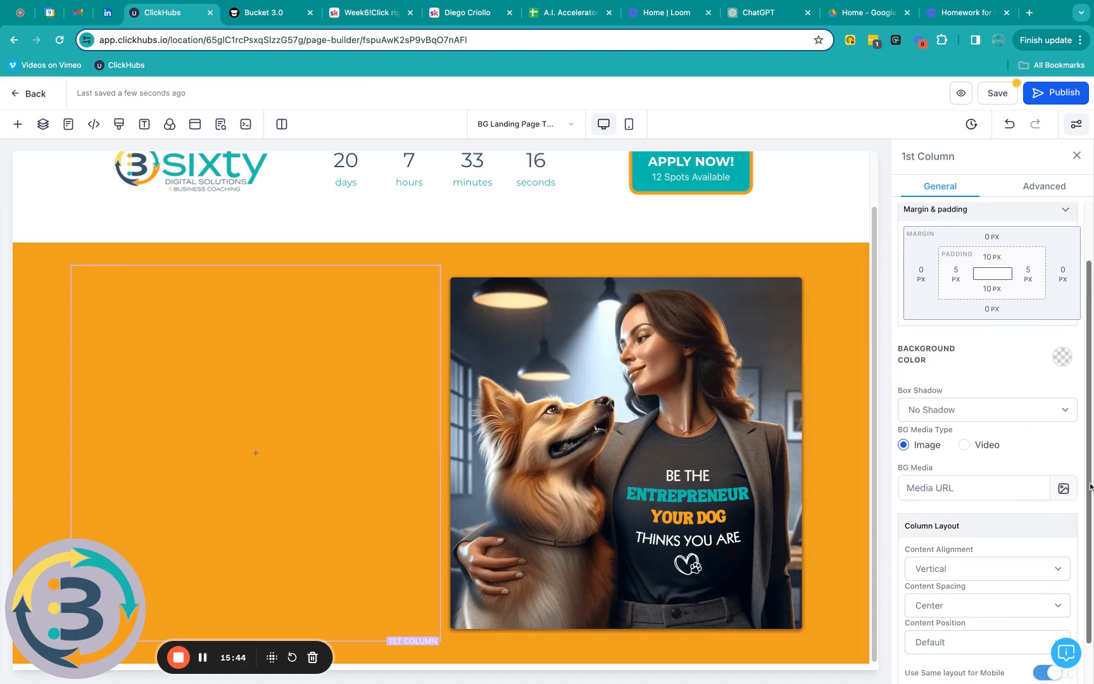
click(1064, 489)
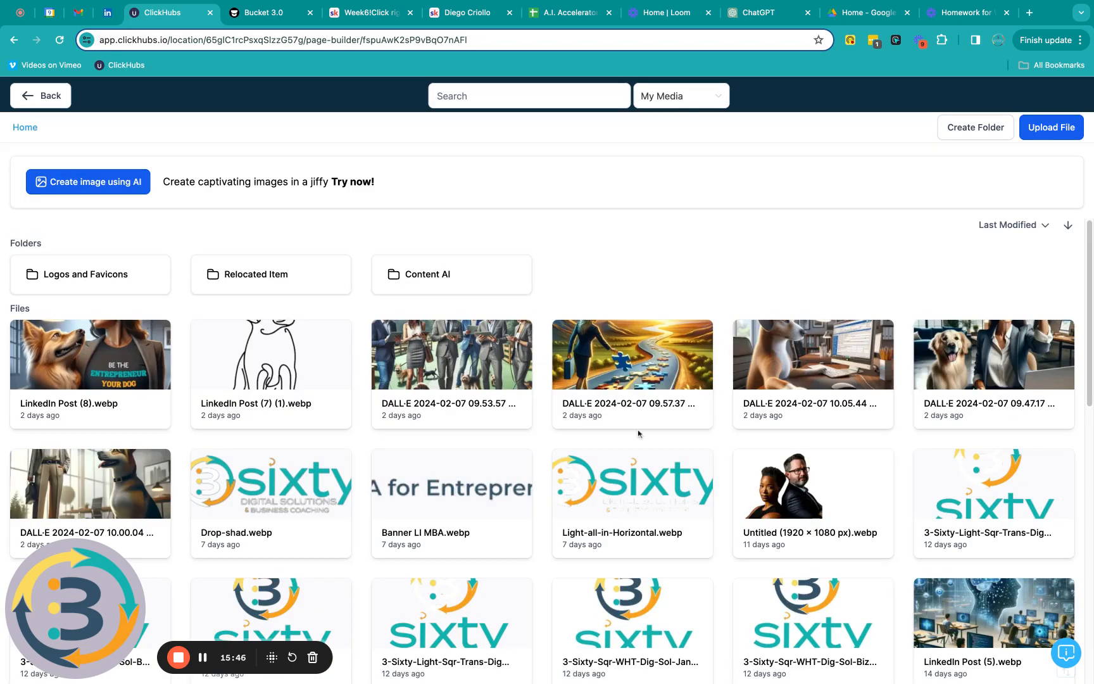
click(259, 360)
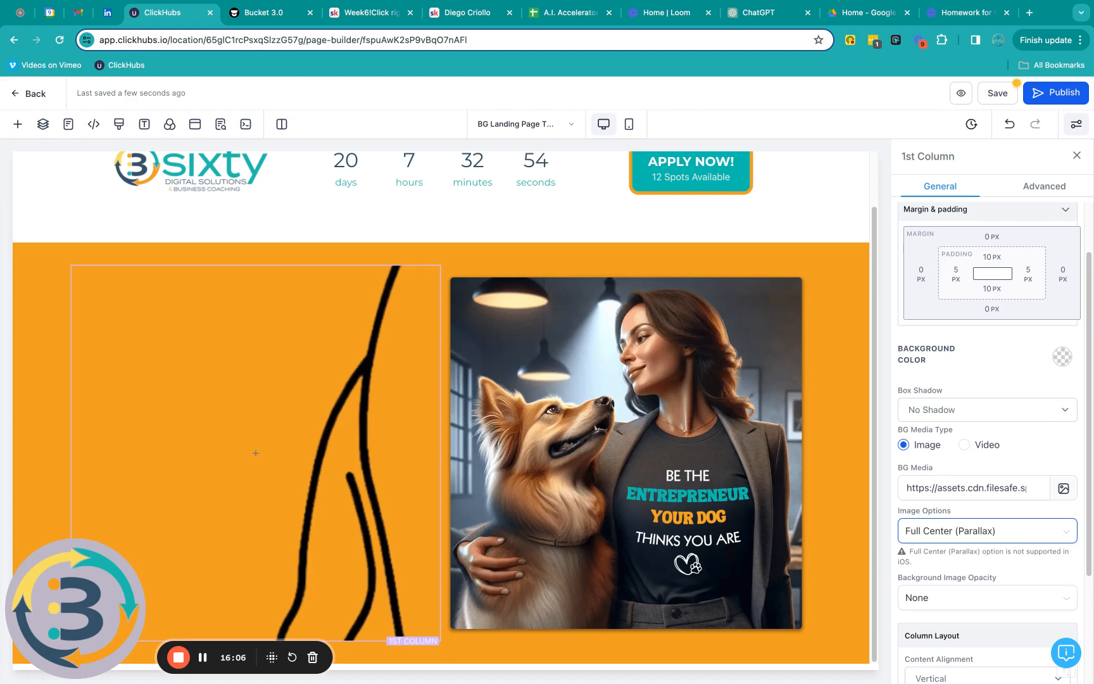
click(956, 531)
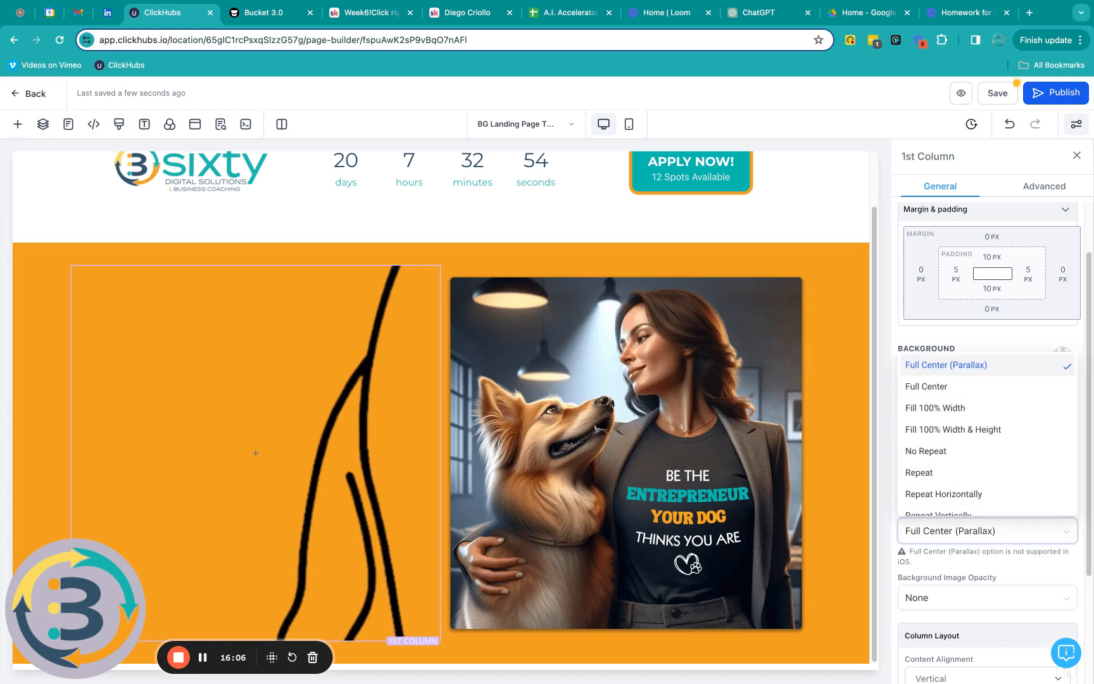
click(945, 407)
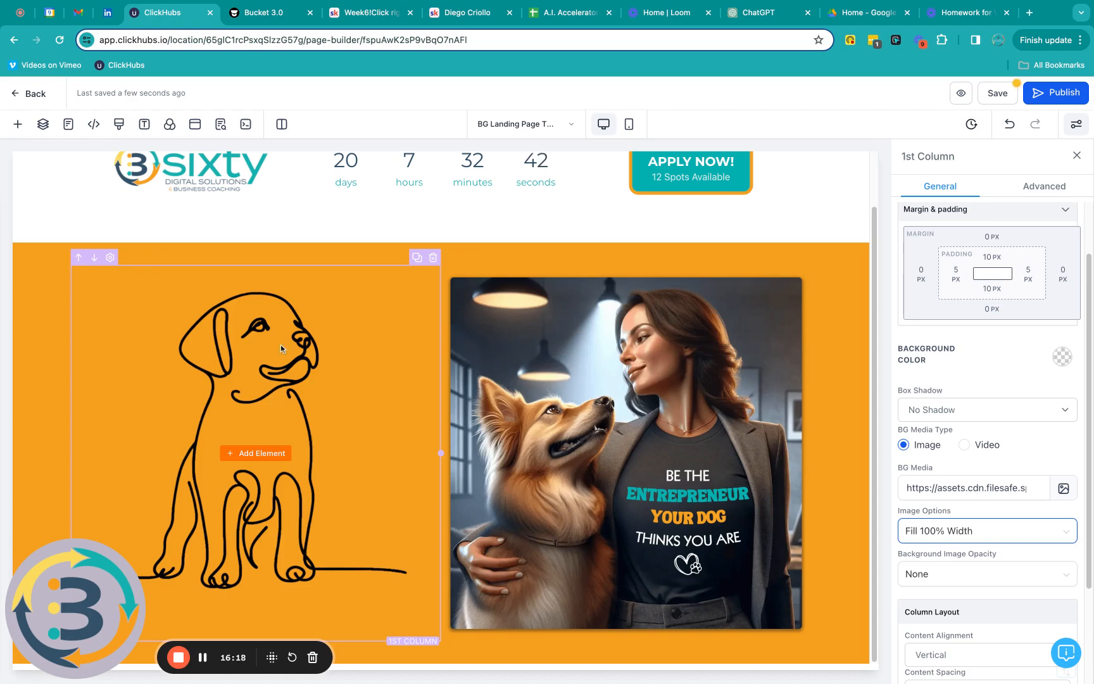
click(940, 581)
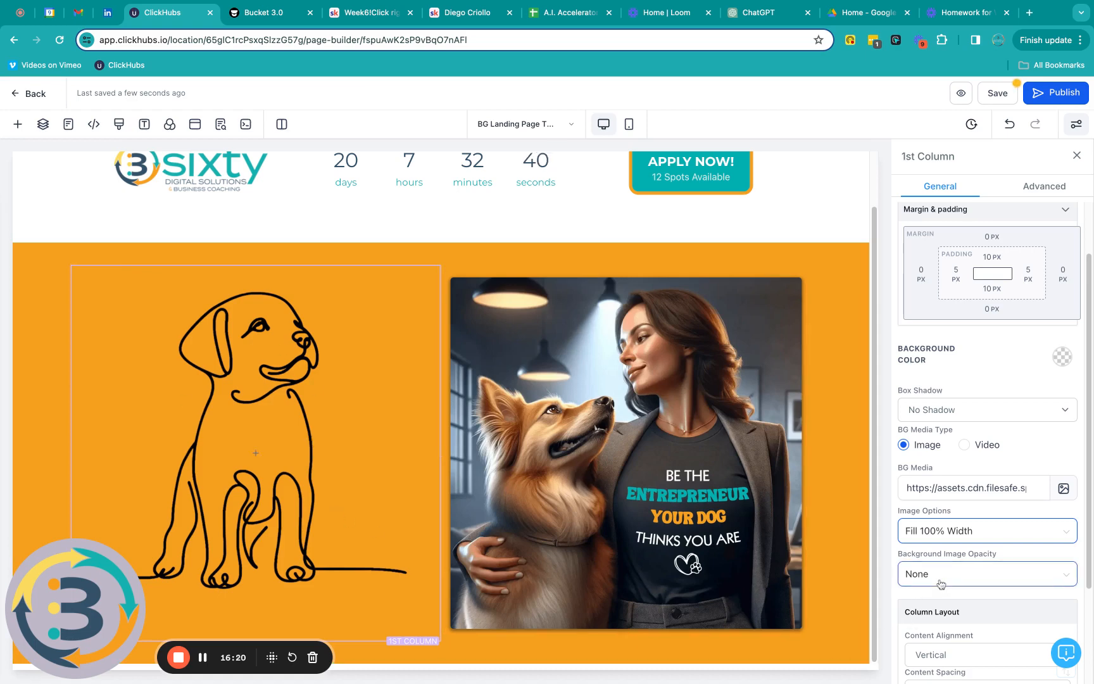
scroll(943, 584, down, 2)
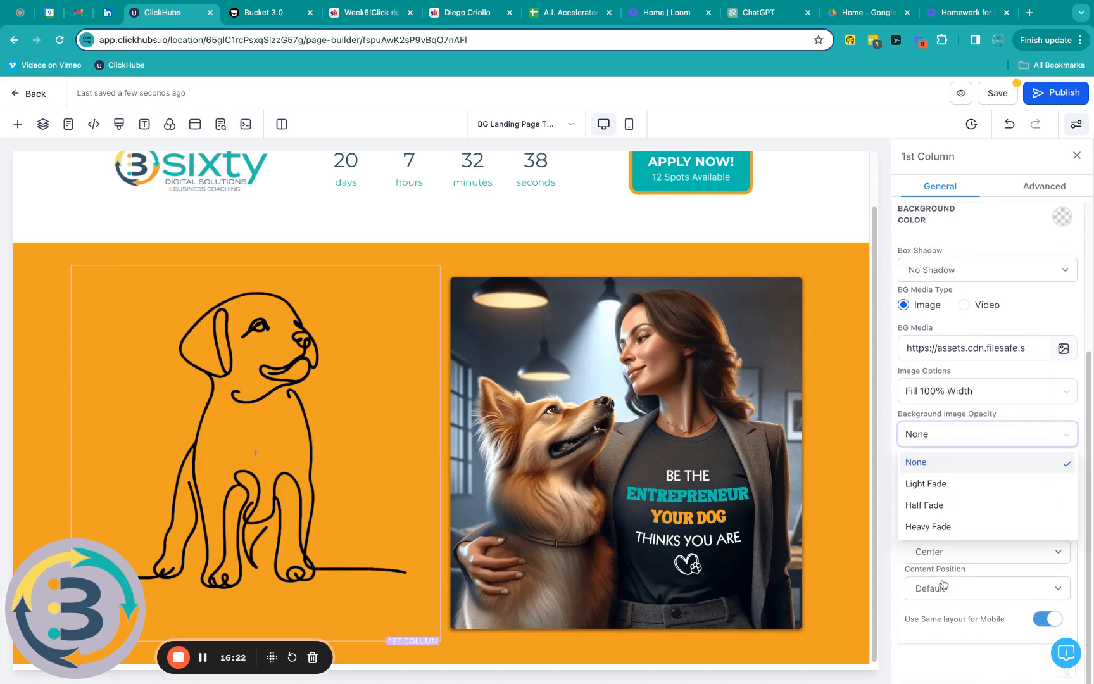
click(928, 527)
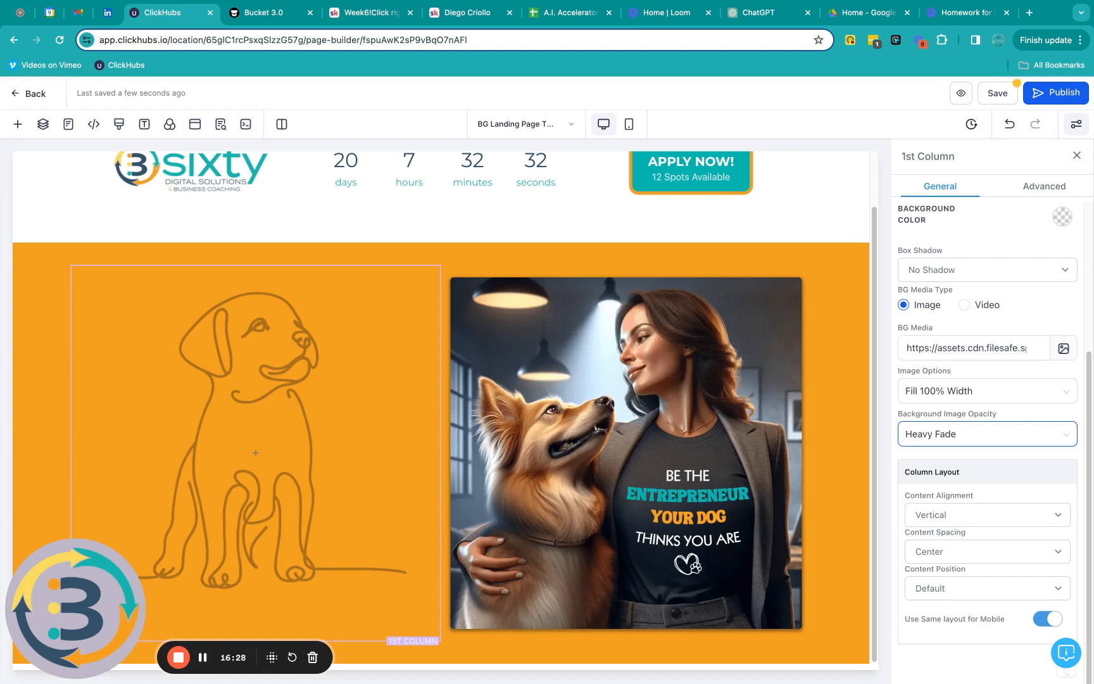
mouse_move(341, 519)
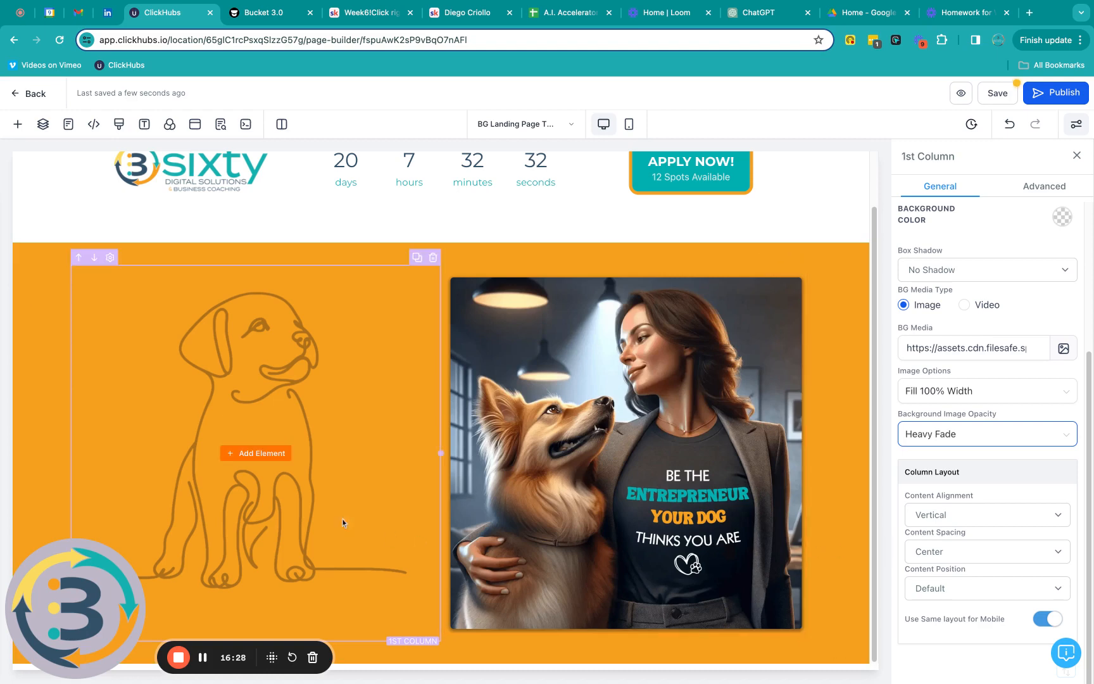
Step: Drop a Headline into the left column and paste in the 'Special Offer Unleashed: 20% Off' MBA text
click(256, 455)
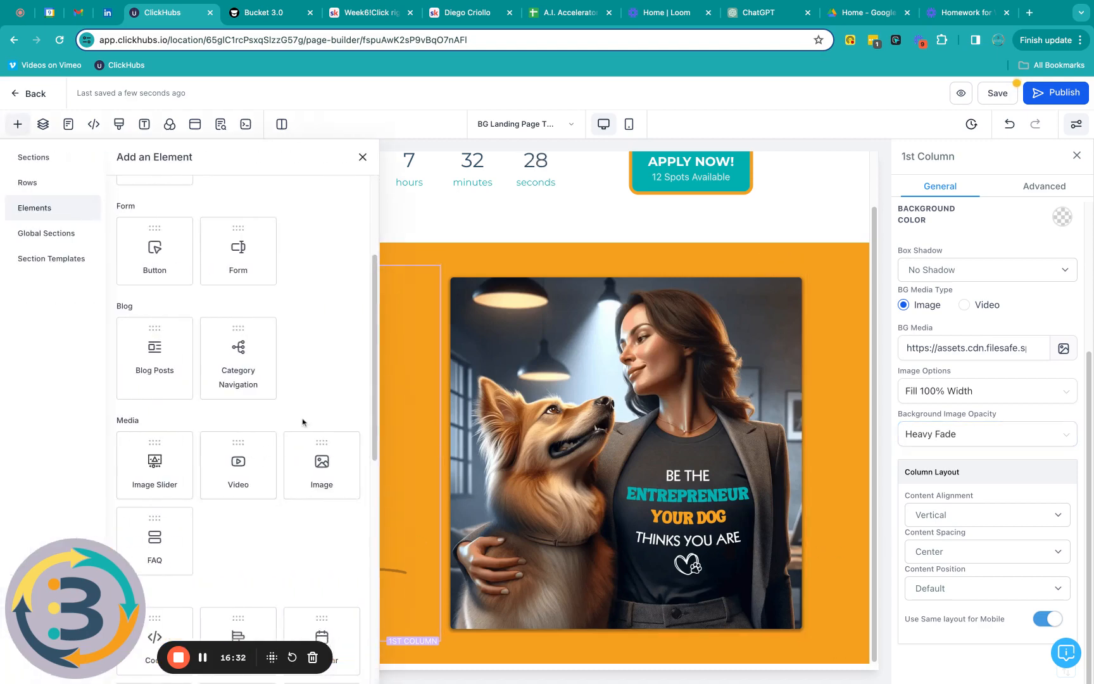
scroll(316, 395, down, 3)
scroll(316, 395, down, 1)
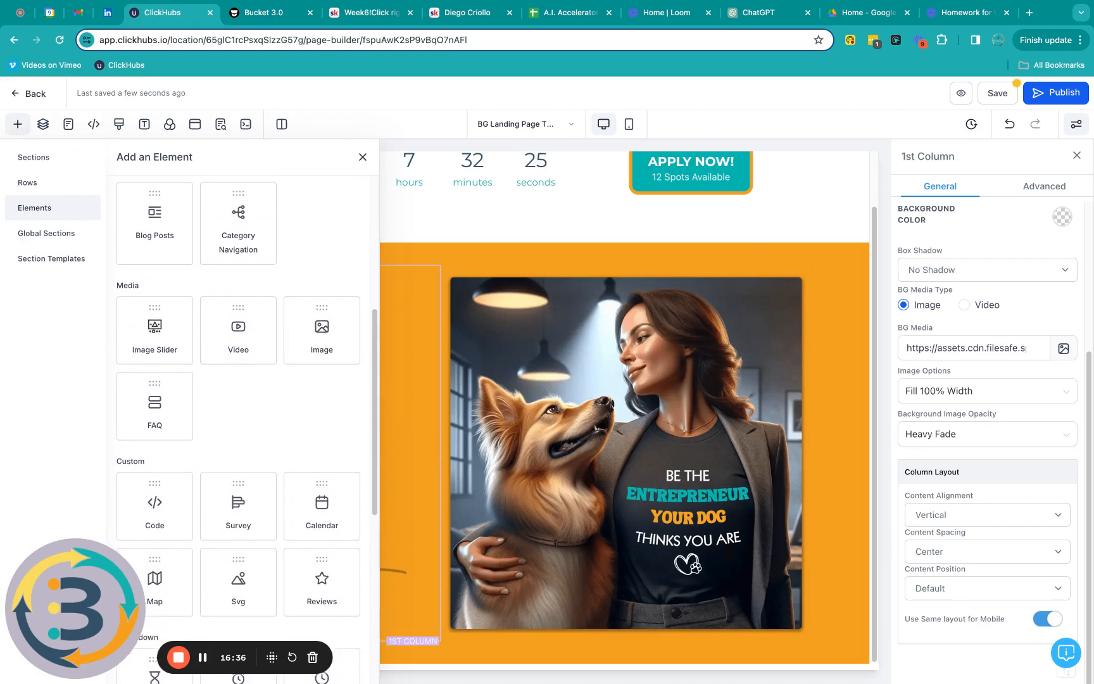
scroll(238, 285, up, 9)
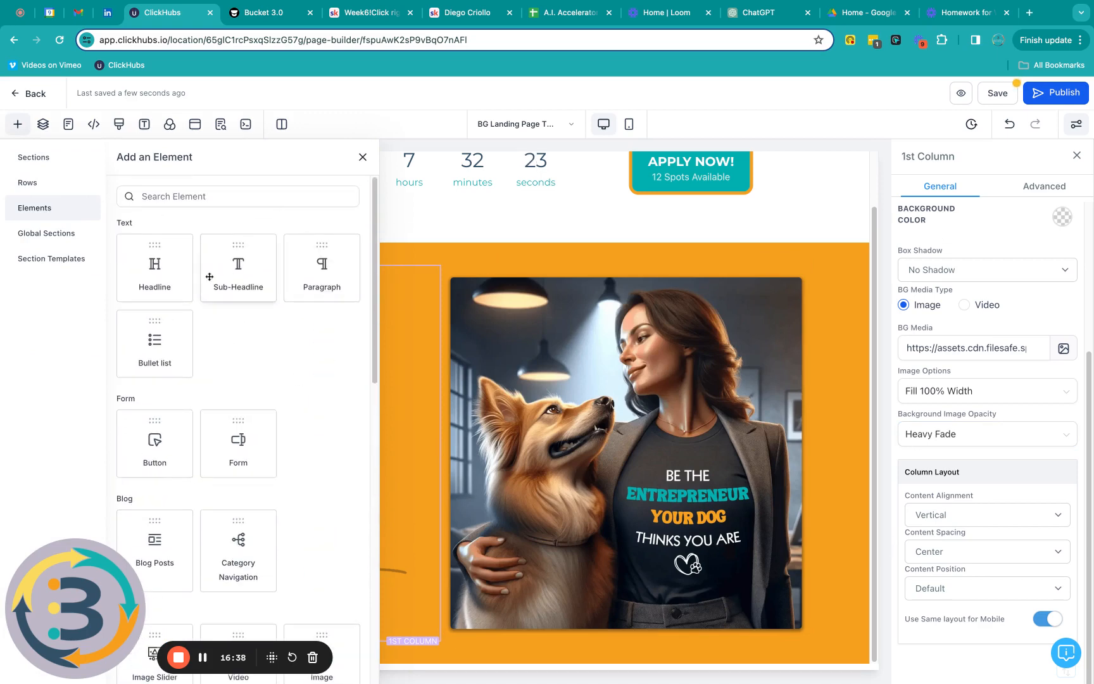
drag(155, 266, 110, 418)
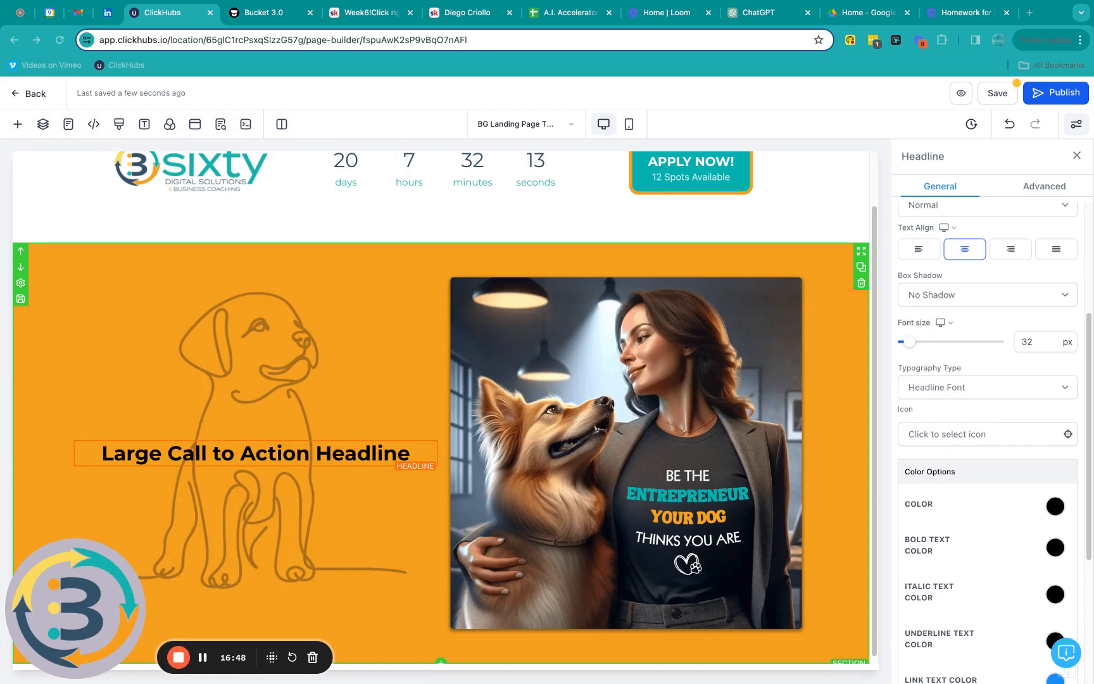
double_click(247, 452)
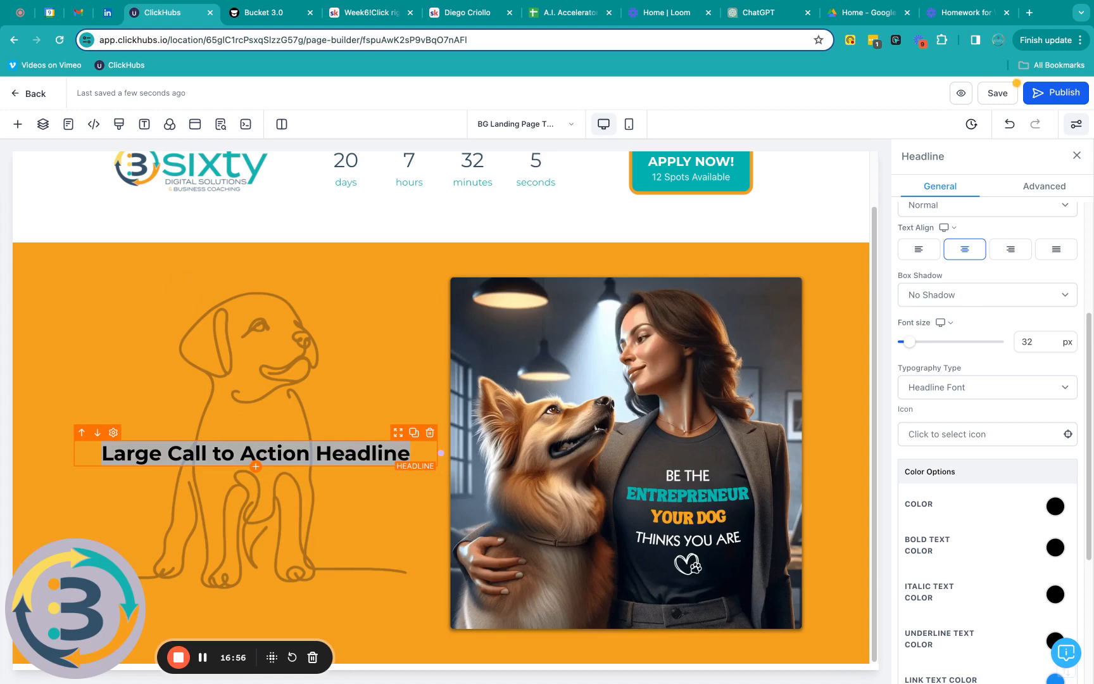
text(🐾 Special Offer Unleashed: 20% Off the 3 Sixty MBA for Entrepreneurs - Fetch It Before It's Gone!)
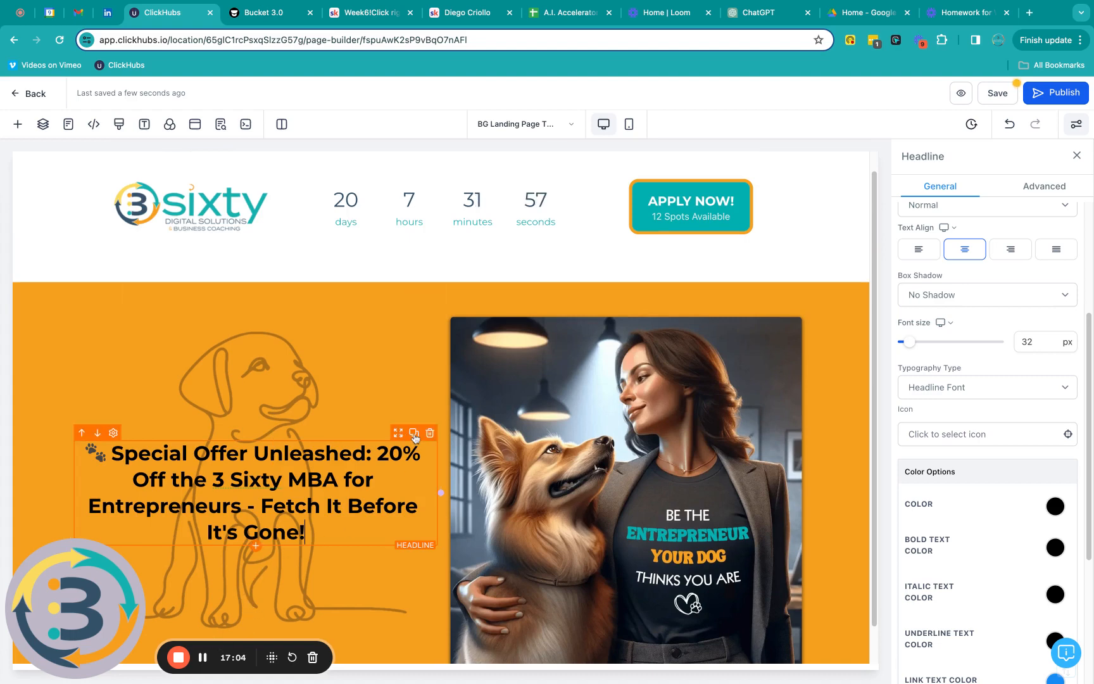
Step: Duplicate the headline and change the copy to 'Trust me, I wouldn't interrupt my nap for just anything.'
click(414, 434)
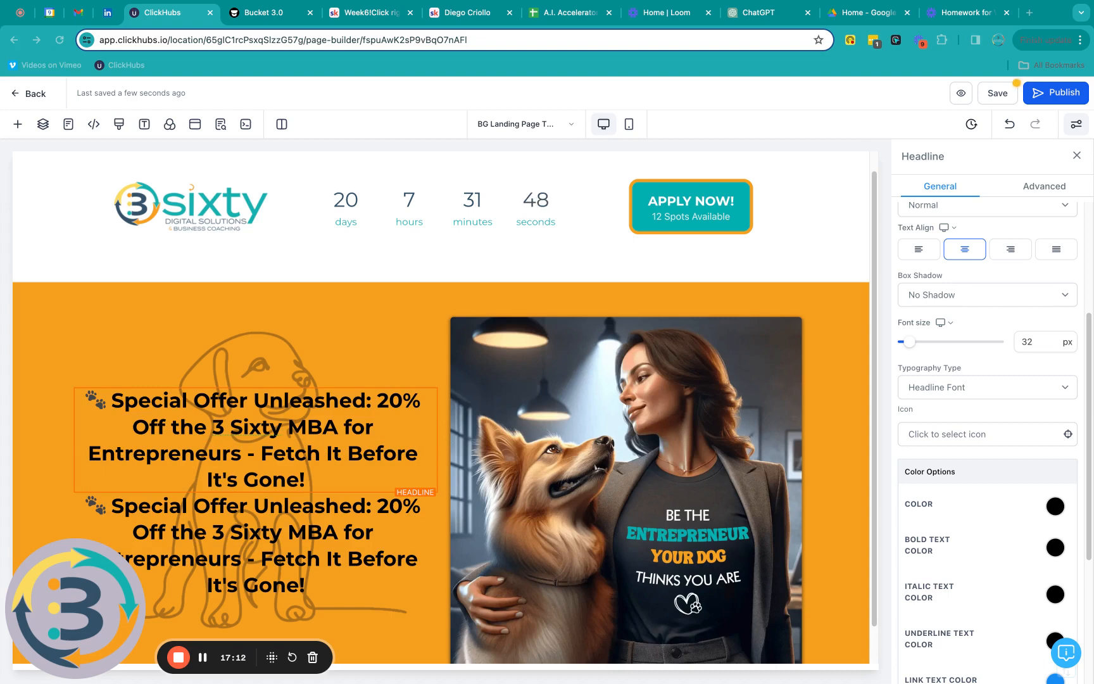
click(261, 533)
click(260, 533)
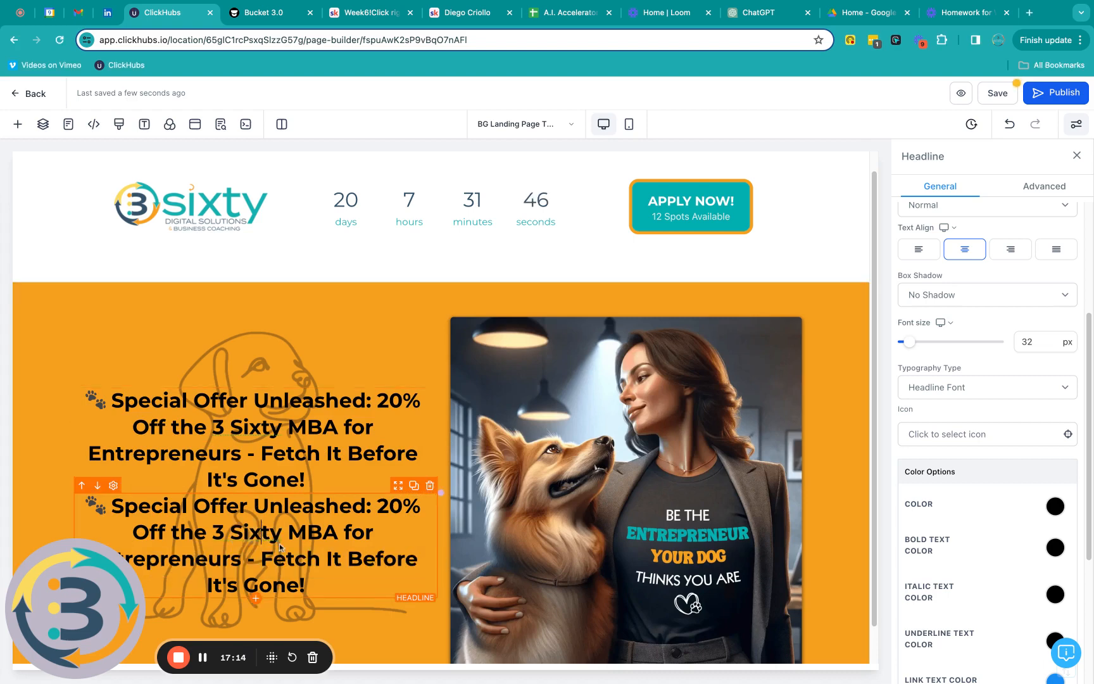
key(shift+Up)
key(shift+Up)
key(shift+Up)
key(shift+Up)
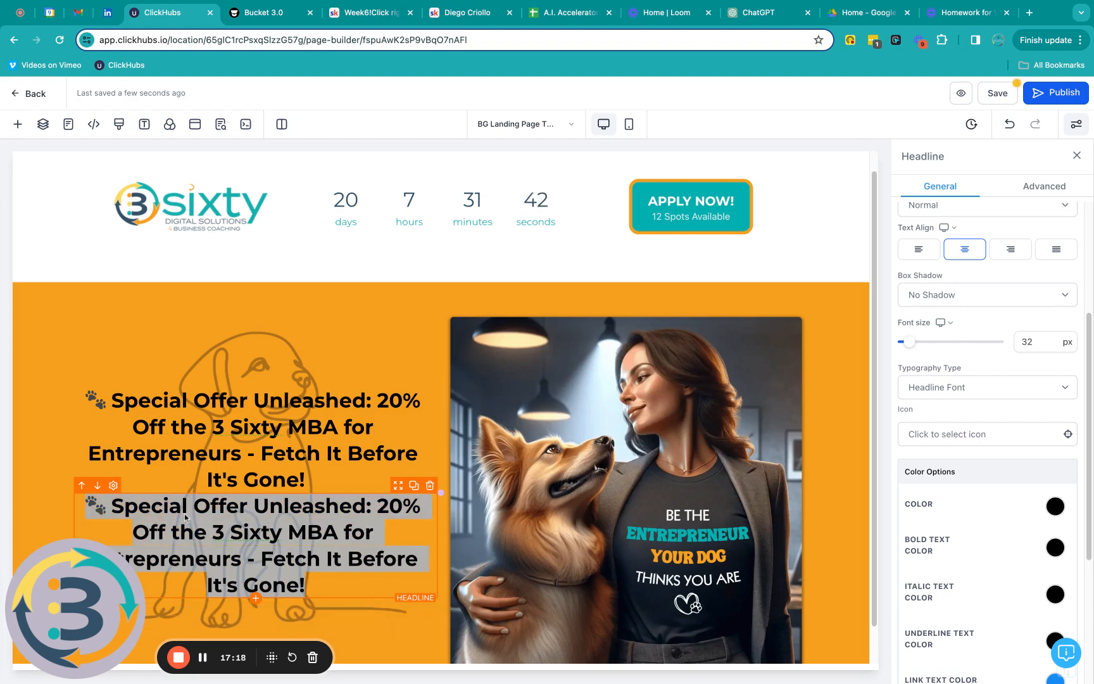
text(rust me, I wouldn't interrupt my nap for just anything.)
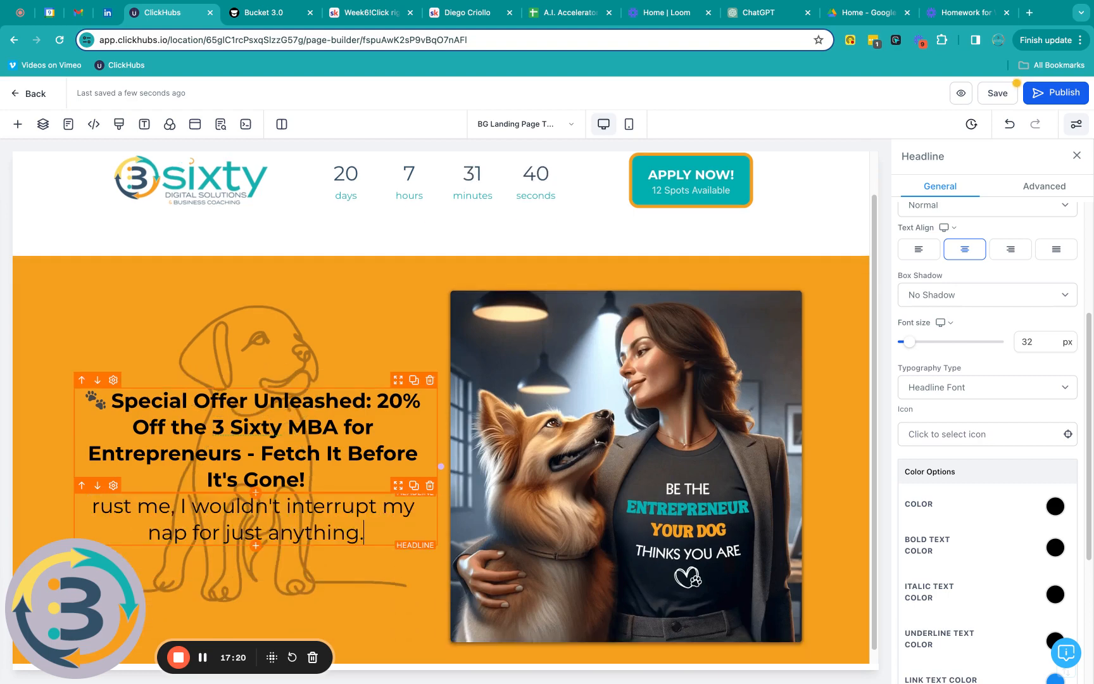
click(96, 509)
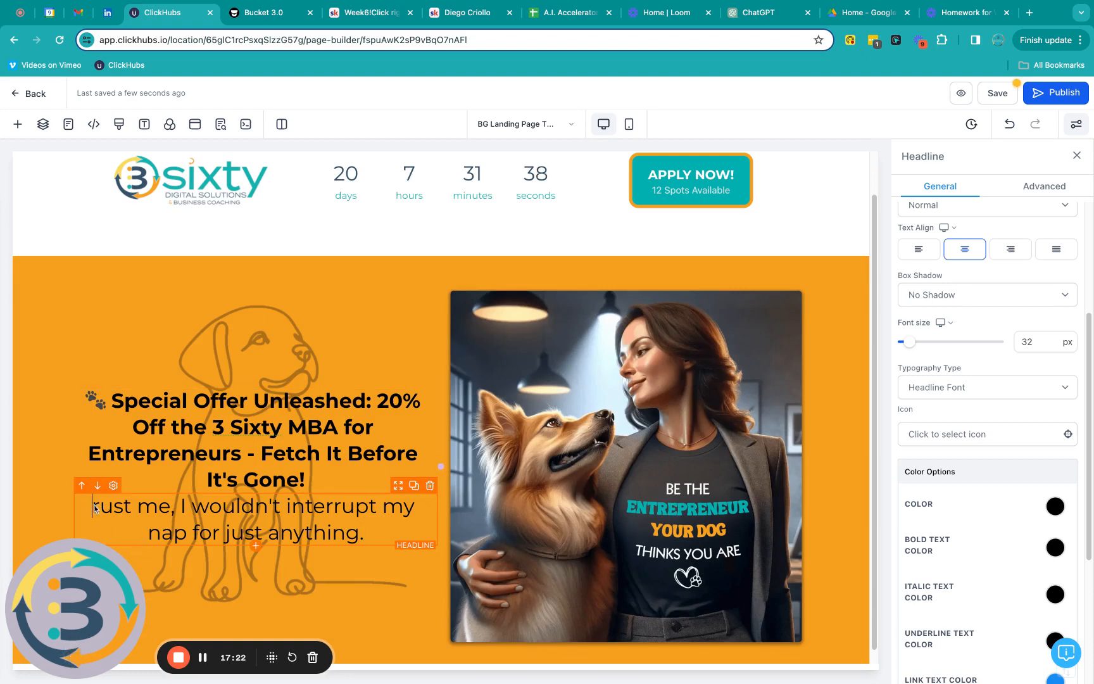
text(T)
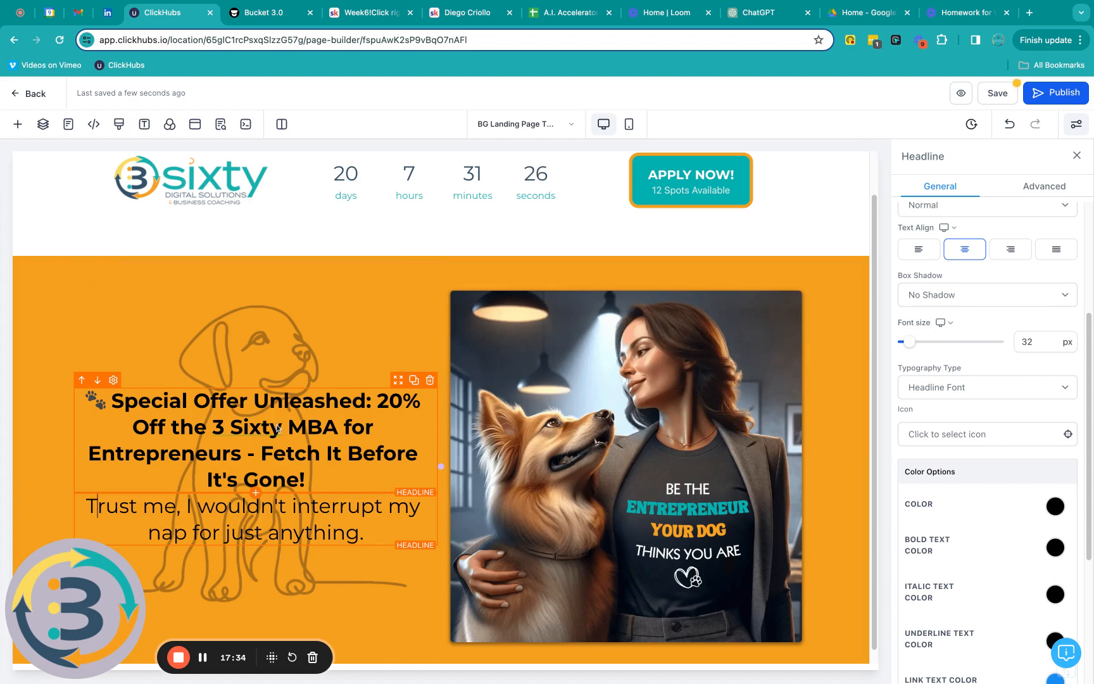
Step: Set the offer headline's Bold Text Color to white
scroll(999, 453, down, 3)
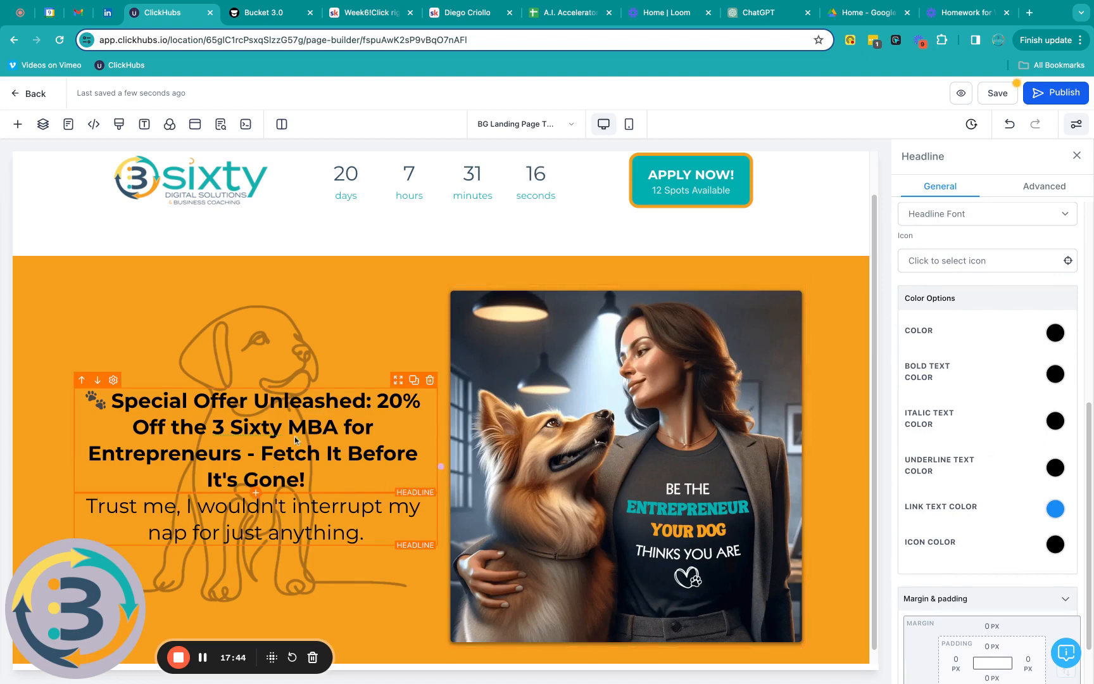
click(1053, 375)
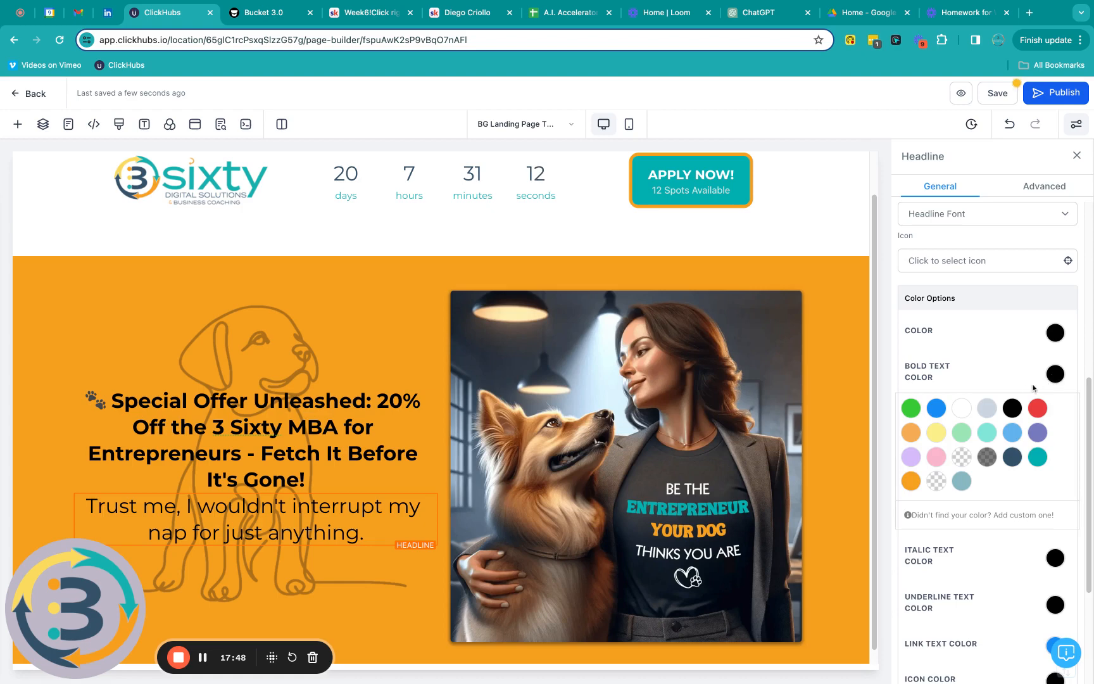
click(963, 410)
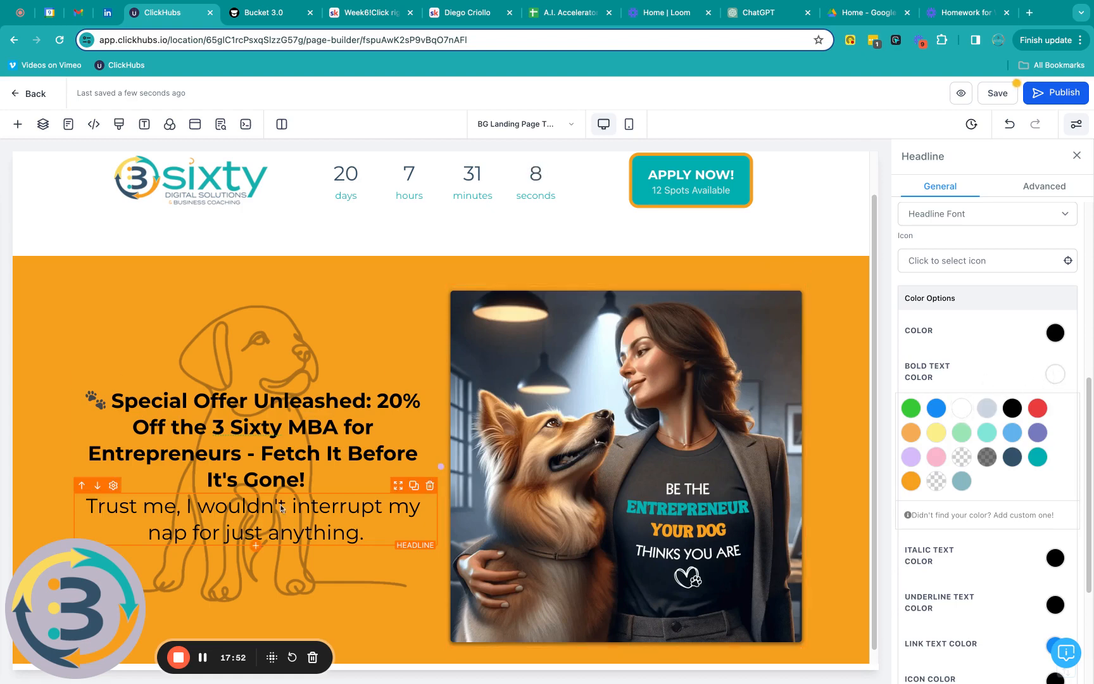
click(1011, 409)
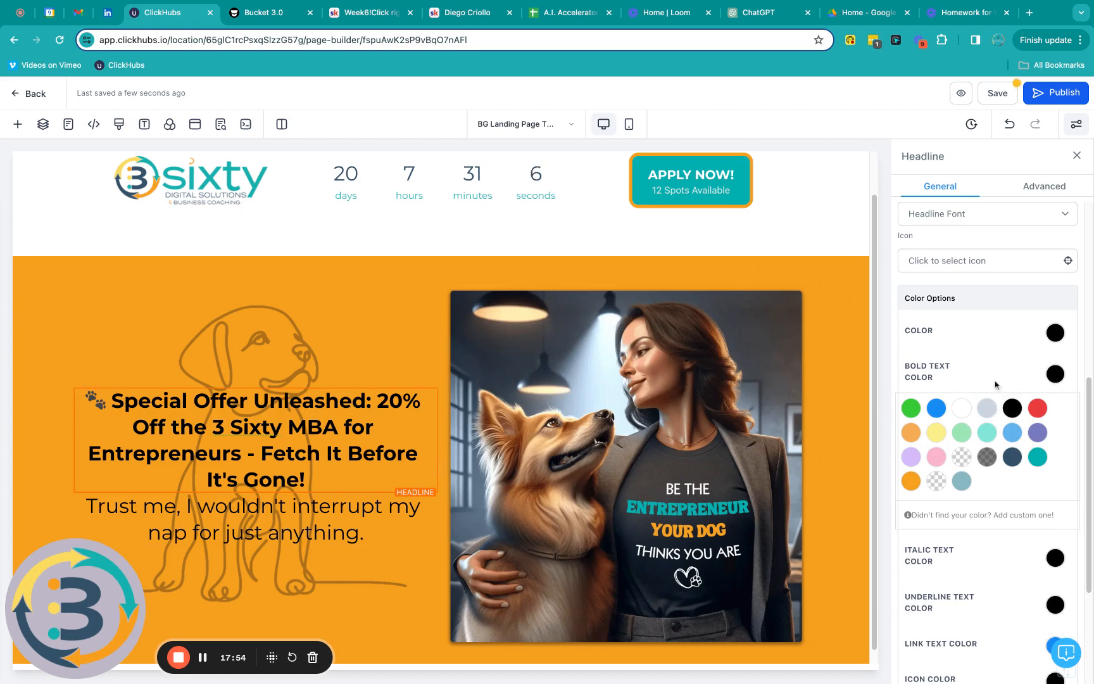
click(1054, 377)
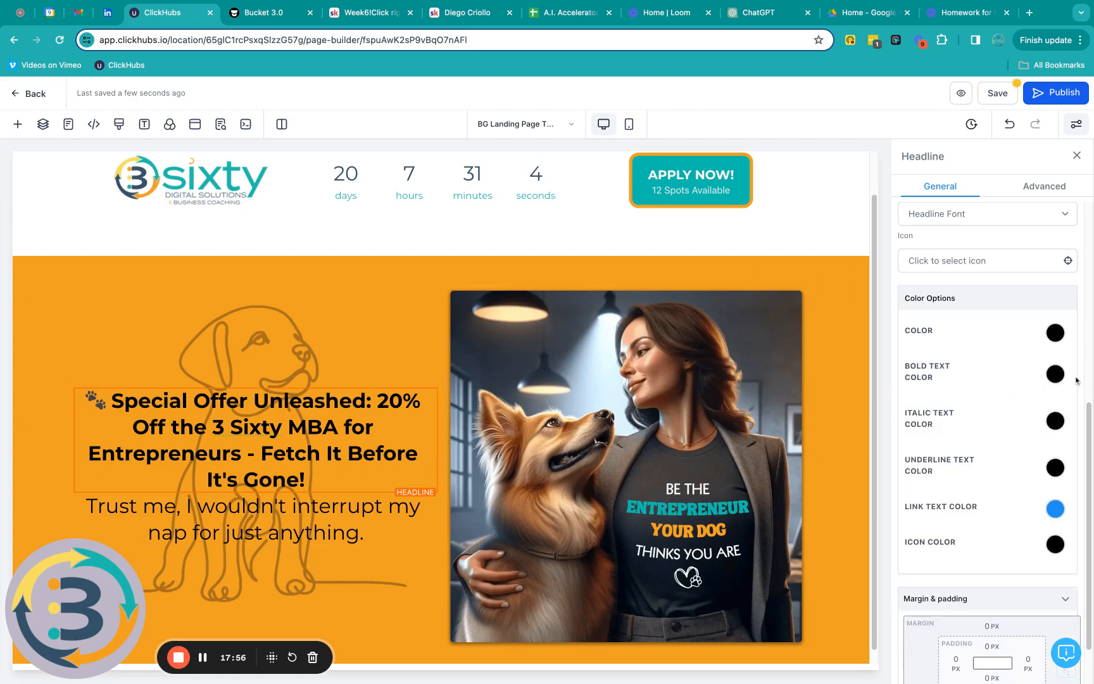
click(1052, 380)
click(965, 415)
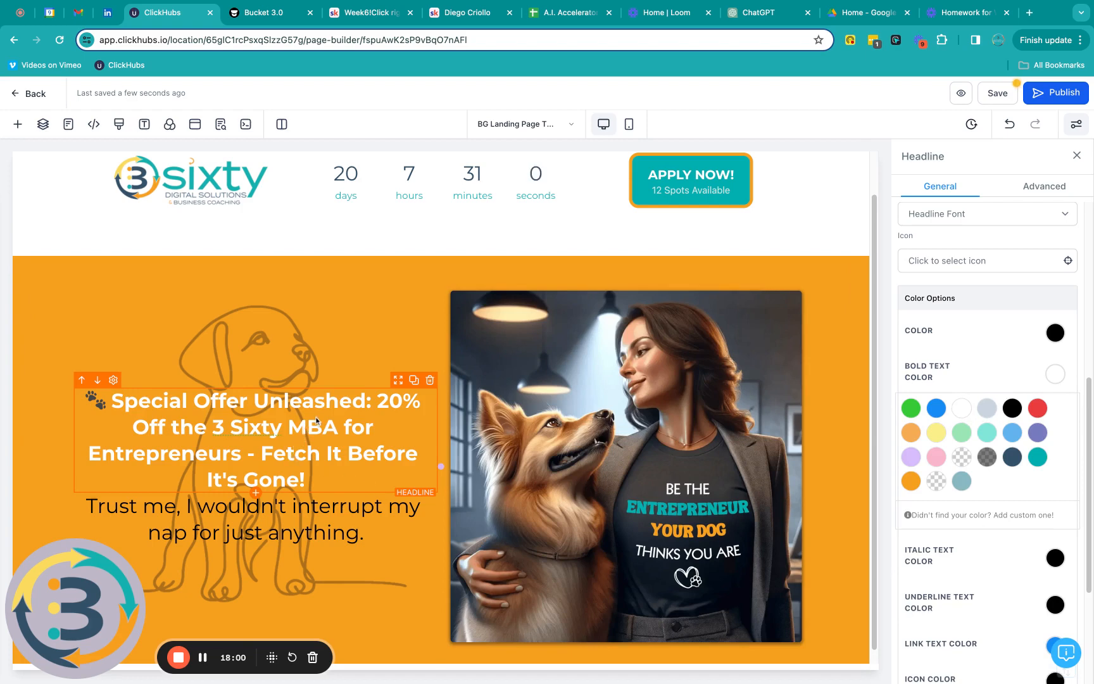
Step: Make the 'Trust me…' subtext colour white
scroll(315, 419, down, 1)
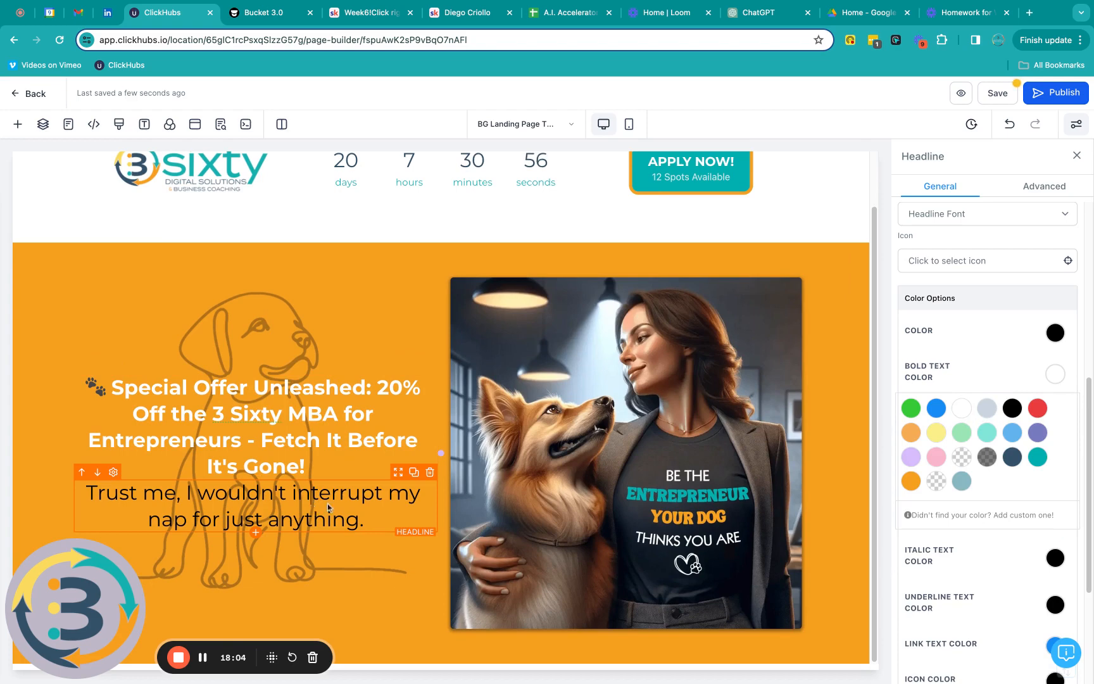
click(1055, 335)
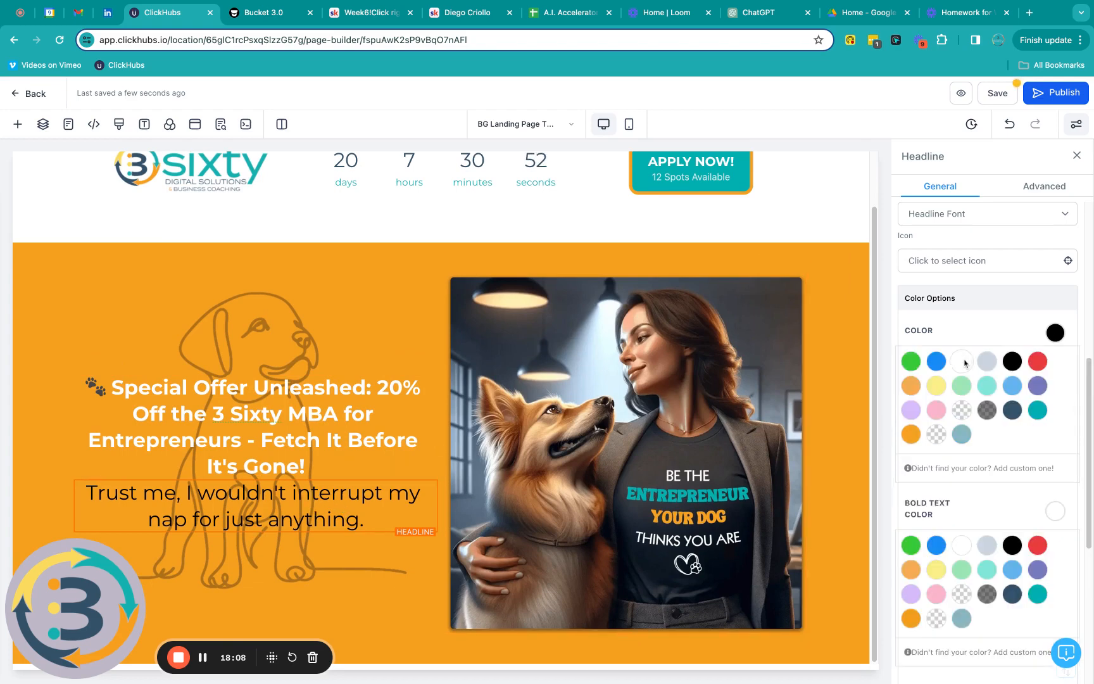
click(963, 362)
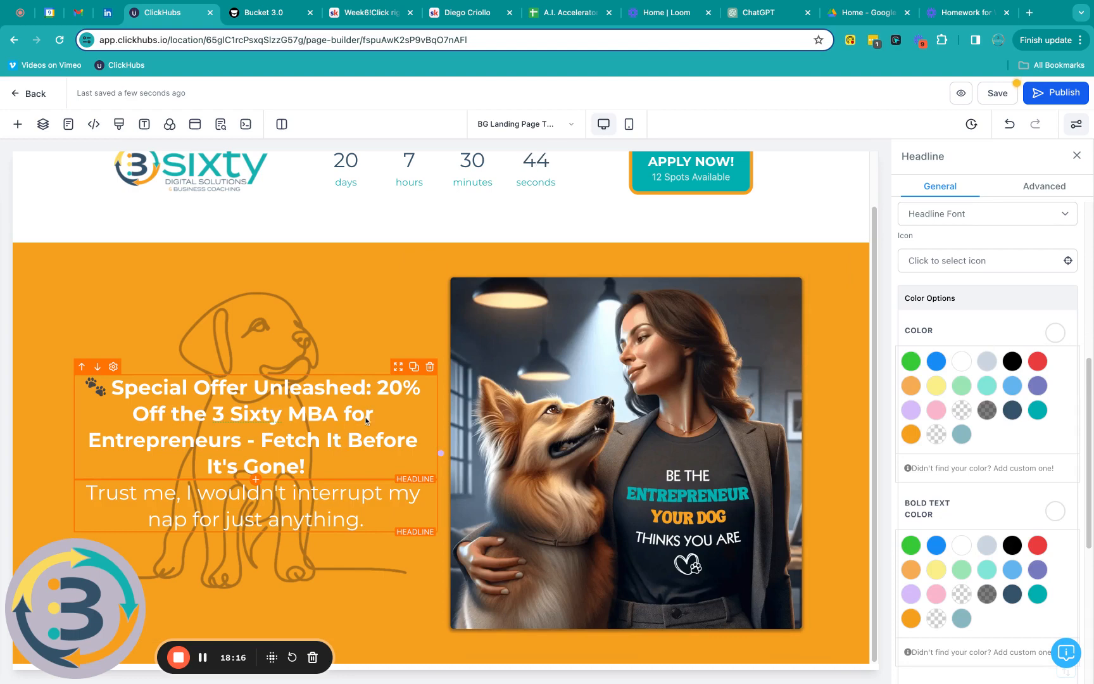
click(379, 387)
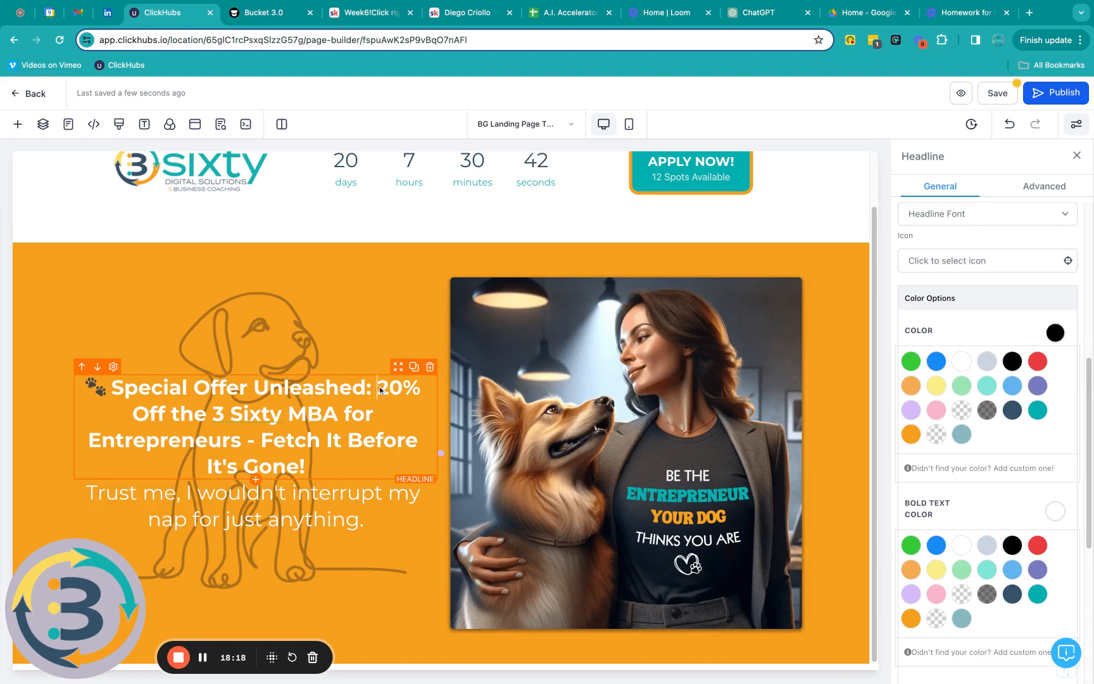
Step: Underline '20% Off' in the headline with a dark navy underline colour
drag(378, 388, 165, 416)
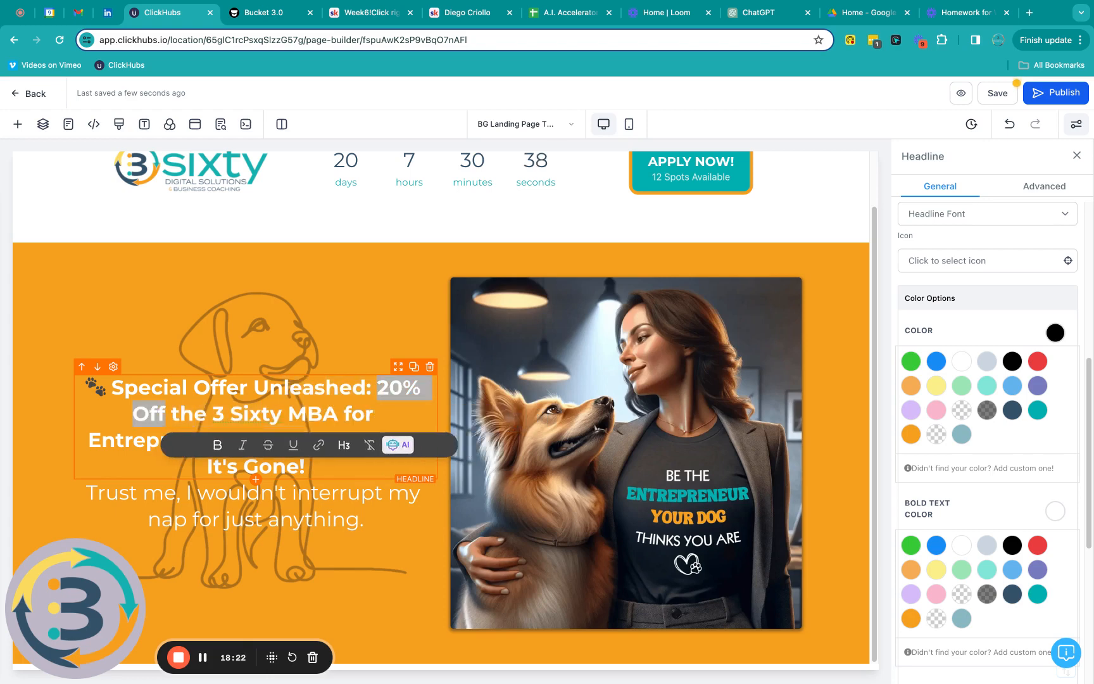
click(293, 446)
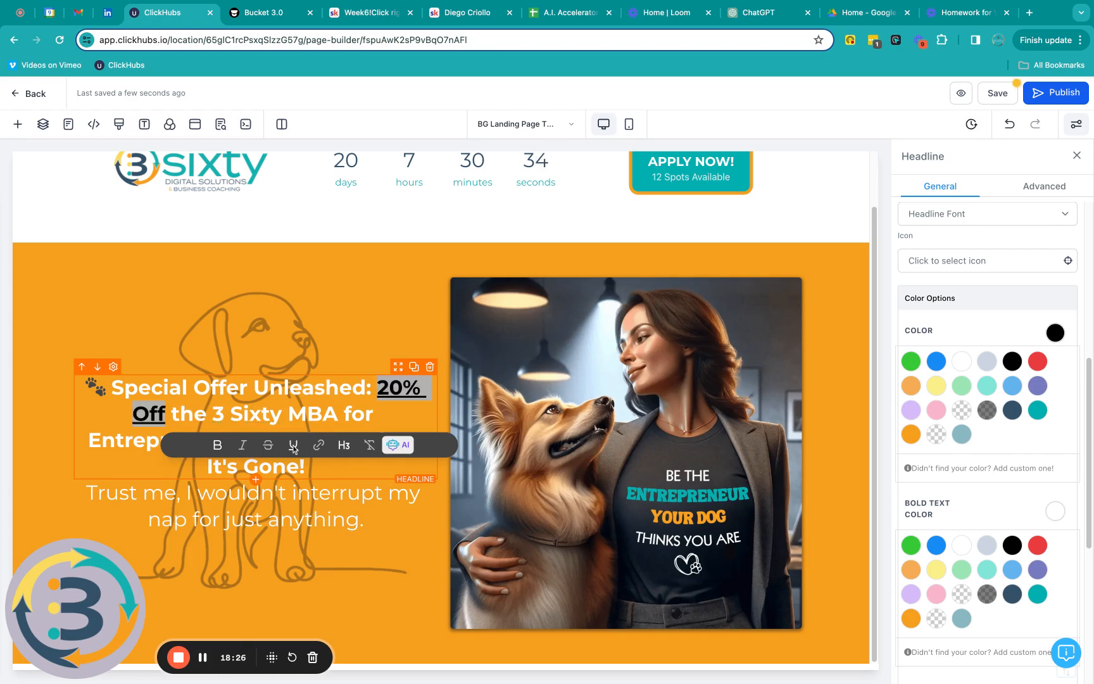
scroll(1015, 450, down, 3)
scroll(1015, 451, down, 3)
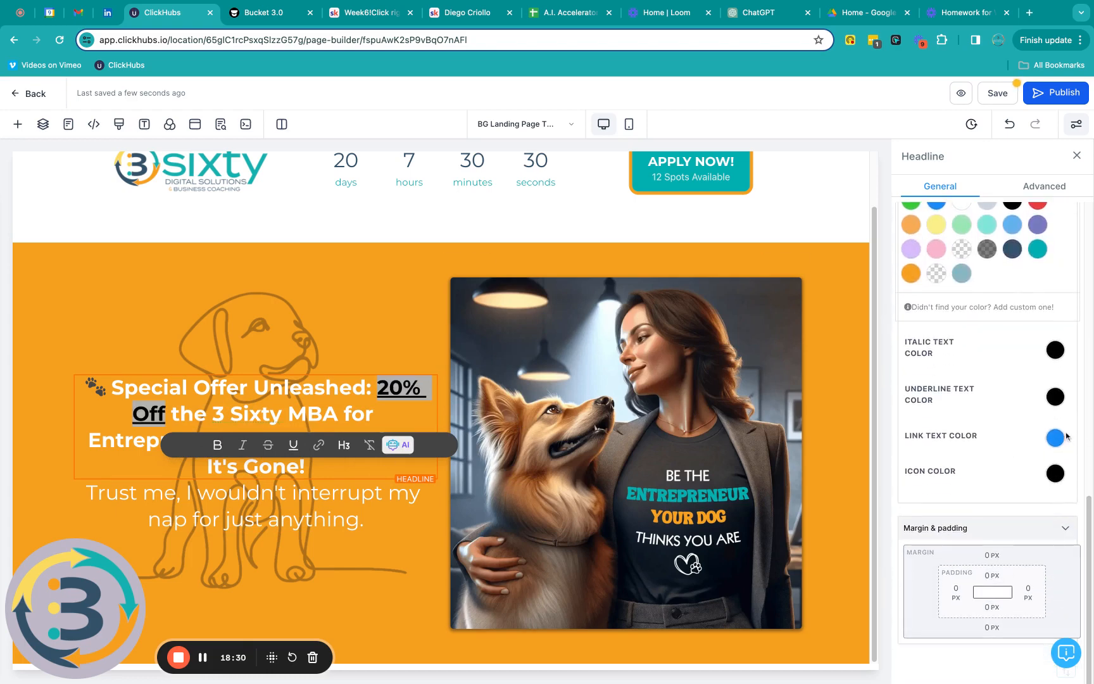
click(1055, 397)
click(1012, 481)
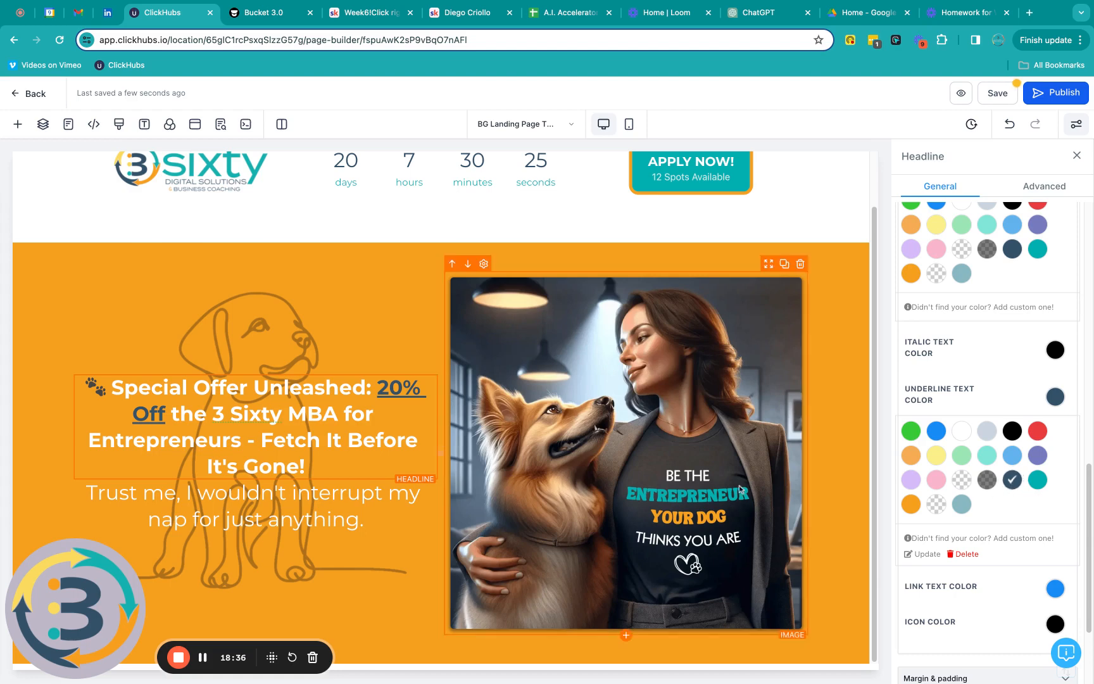
Step: Underline 'MBA for Entrepreneurs' in the headline as well
click(288, 417)
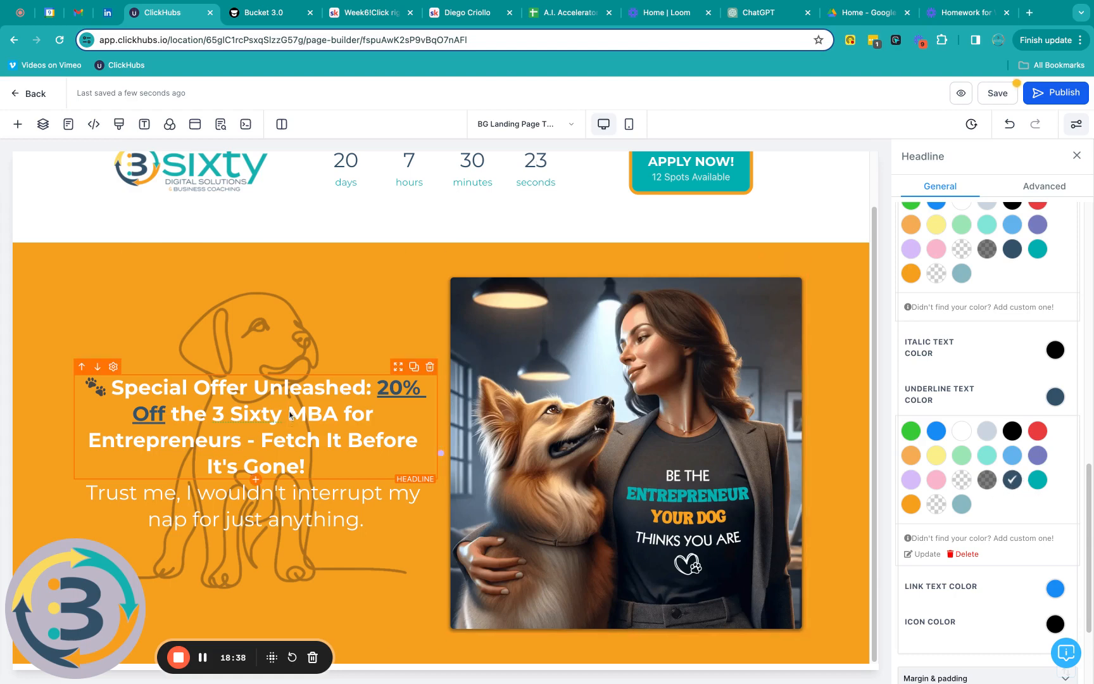
key(shift+Down)
key(shift+Left)
key(shift+Left)
key(shift+Left)
key(shift+Left)
key(shift+Left)
key(shift+Left)
key(shift+Right)
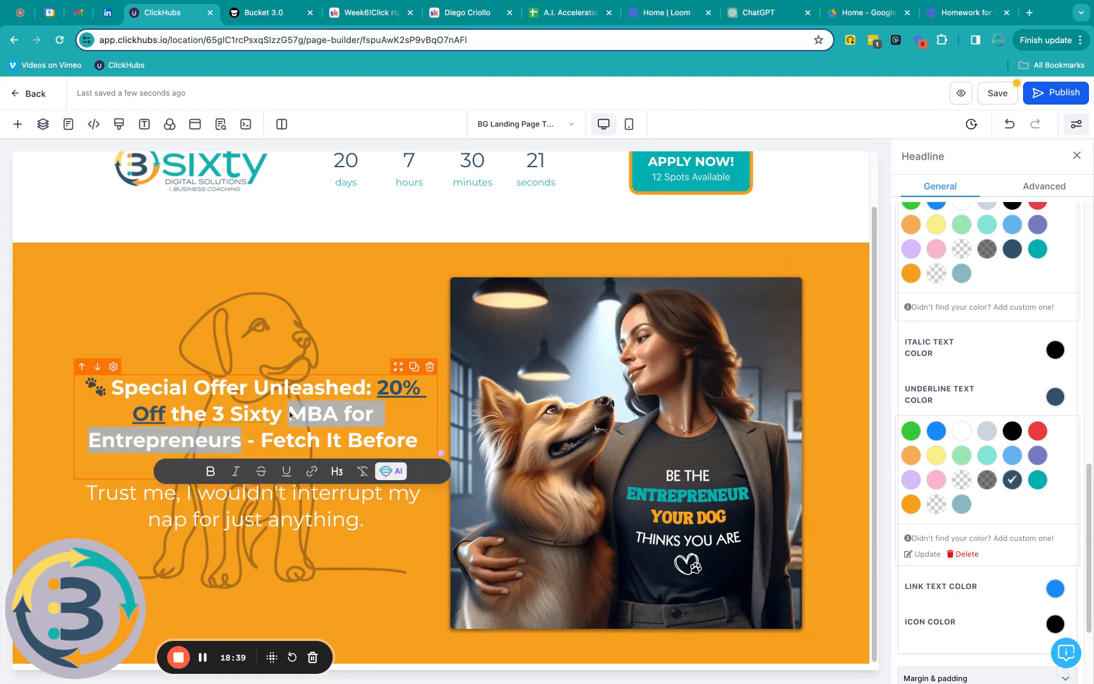
click(285, 476)
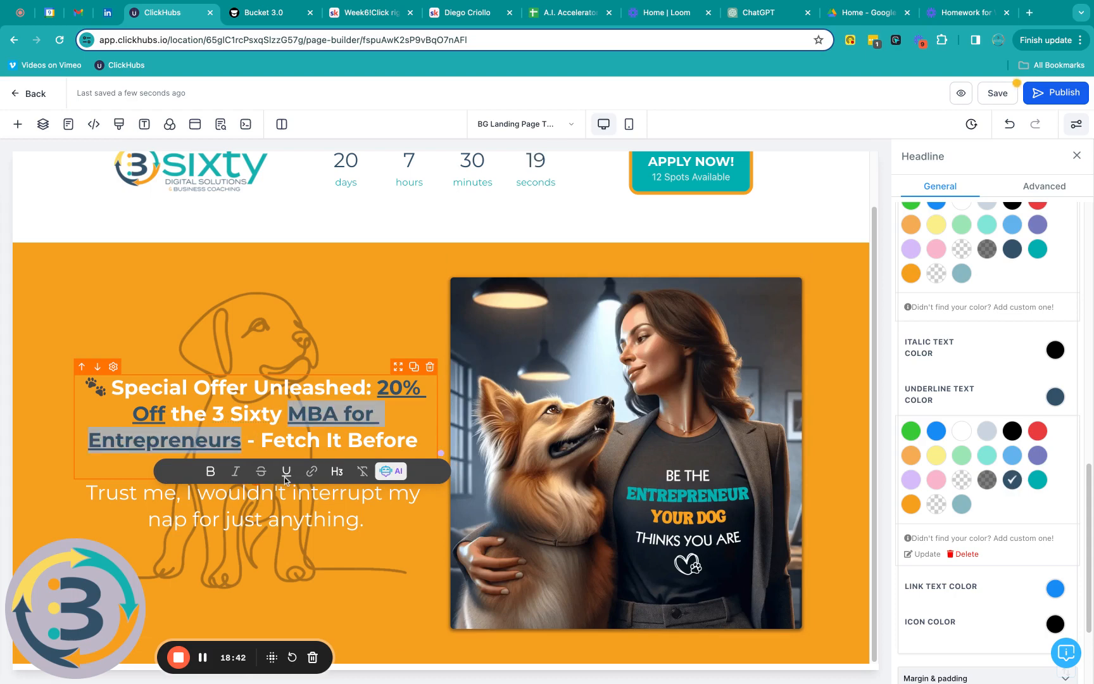
click(367, 318)
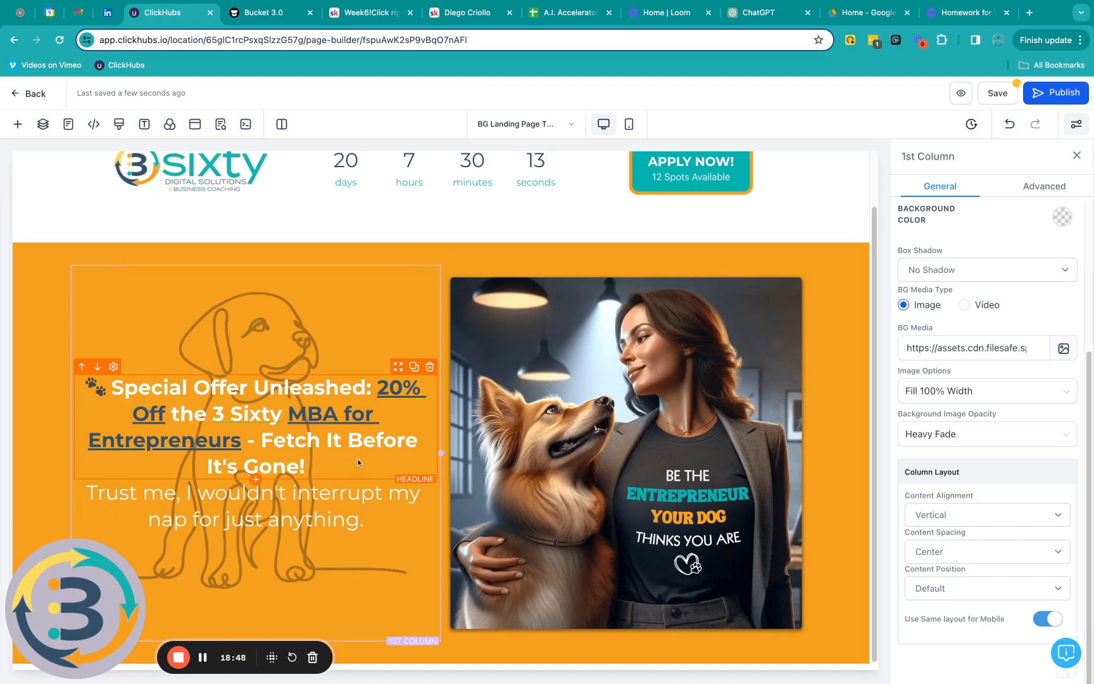
Step: Give the 'Trust me…' subtext a dark navy background colour
click(351, 501)
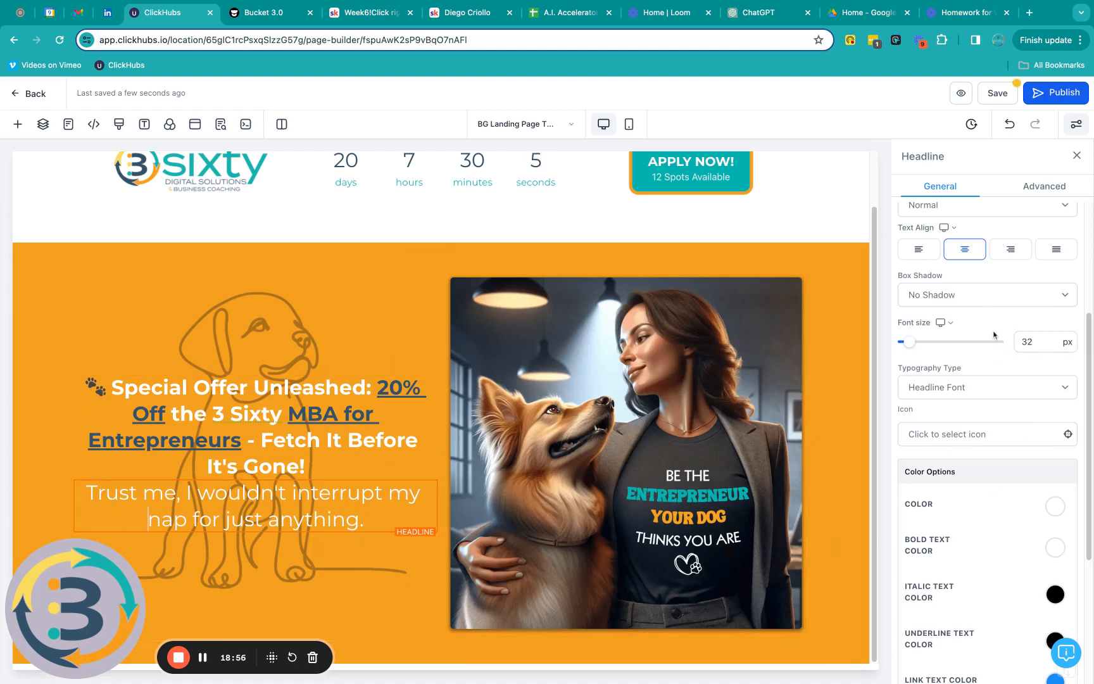
scroll(1004, 378, down, 5)
scroll(1005, 378, up, 8)
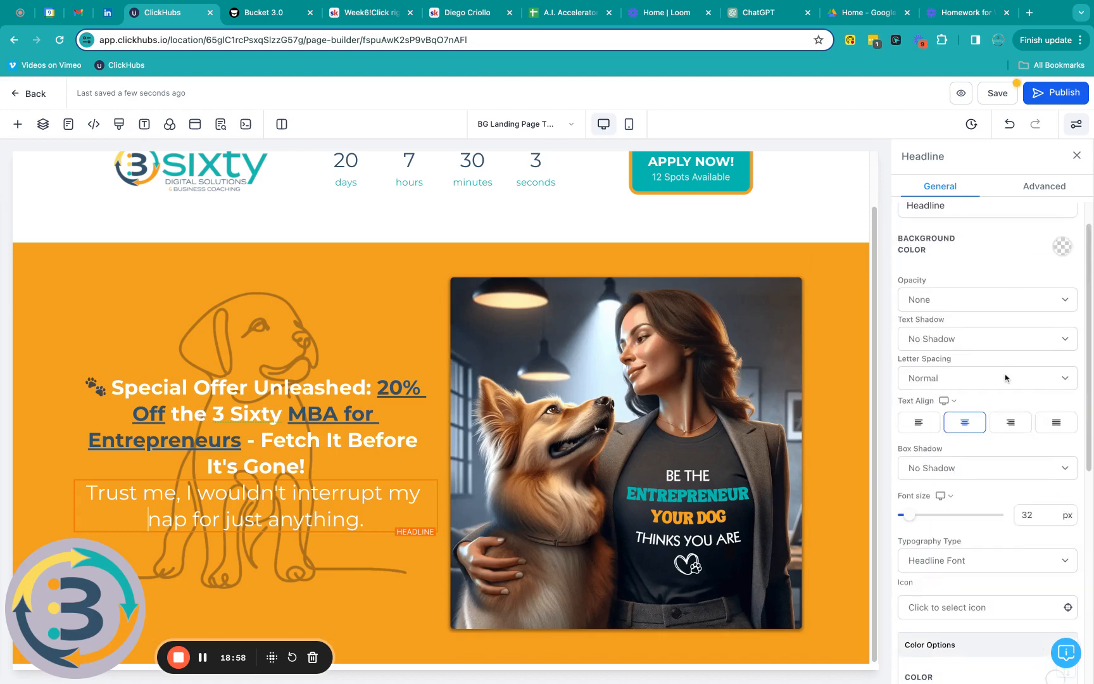
scroll(1005, 378, up, 2)
click(1062, 287)
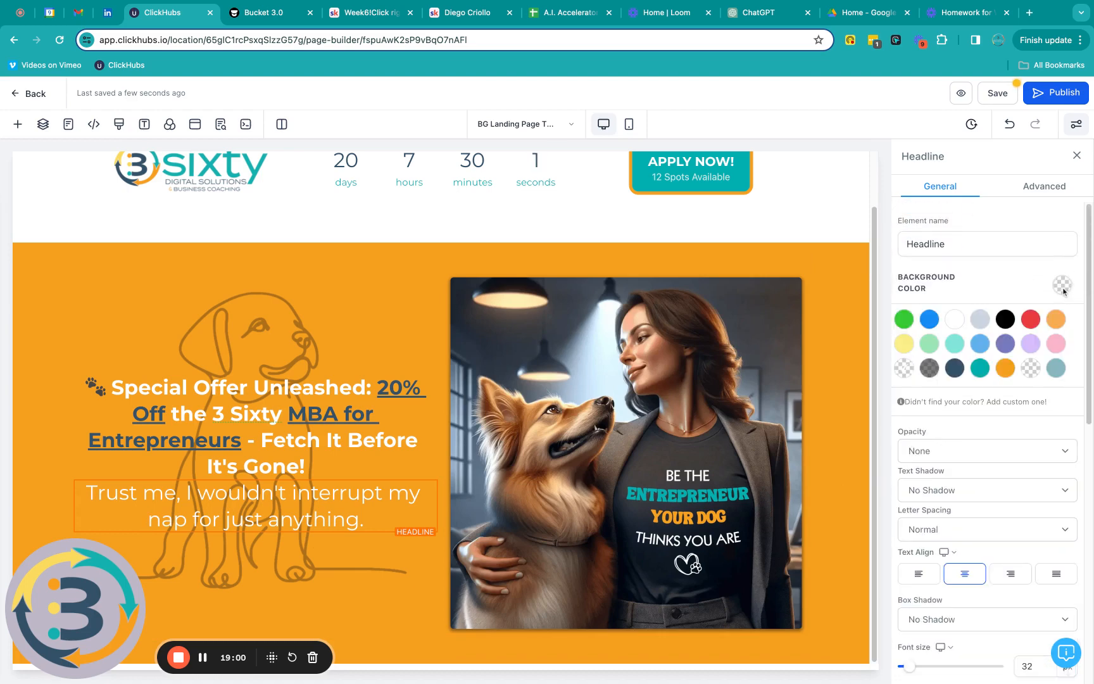
click(957, 371)
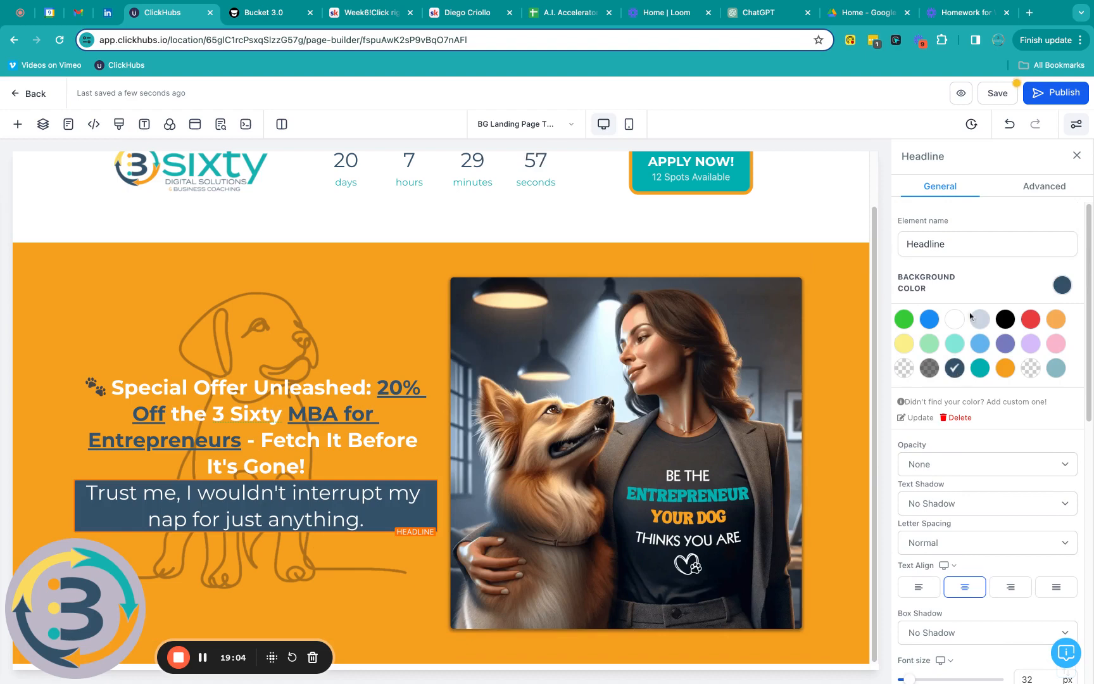
Step: Add a Full Border and 15px border radius to the subtext box
click(1047, 189)
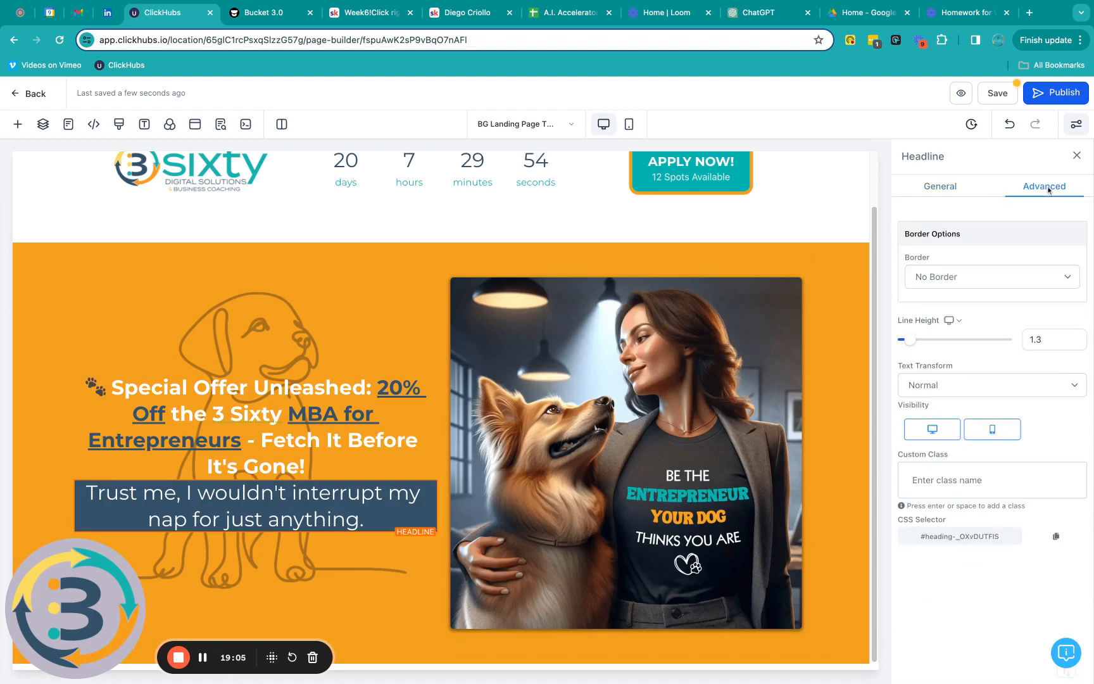
click(977, 283)
click(962, 292)
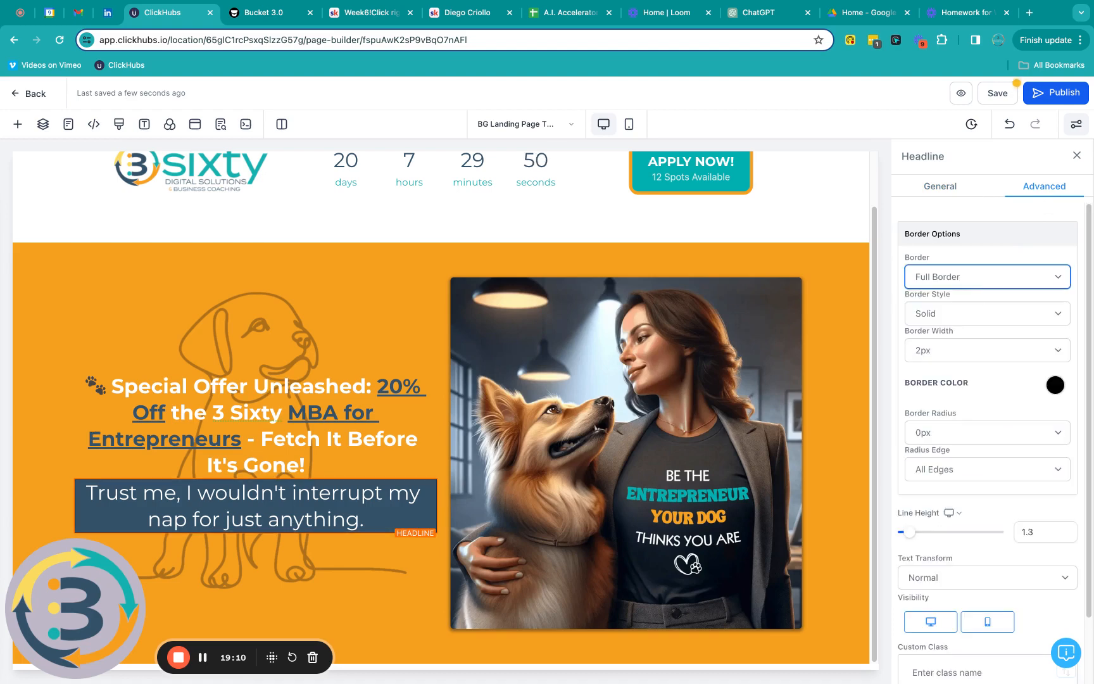
scroll(959, 376, down, 3)
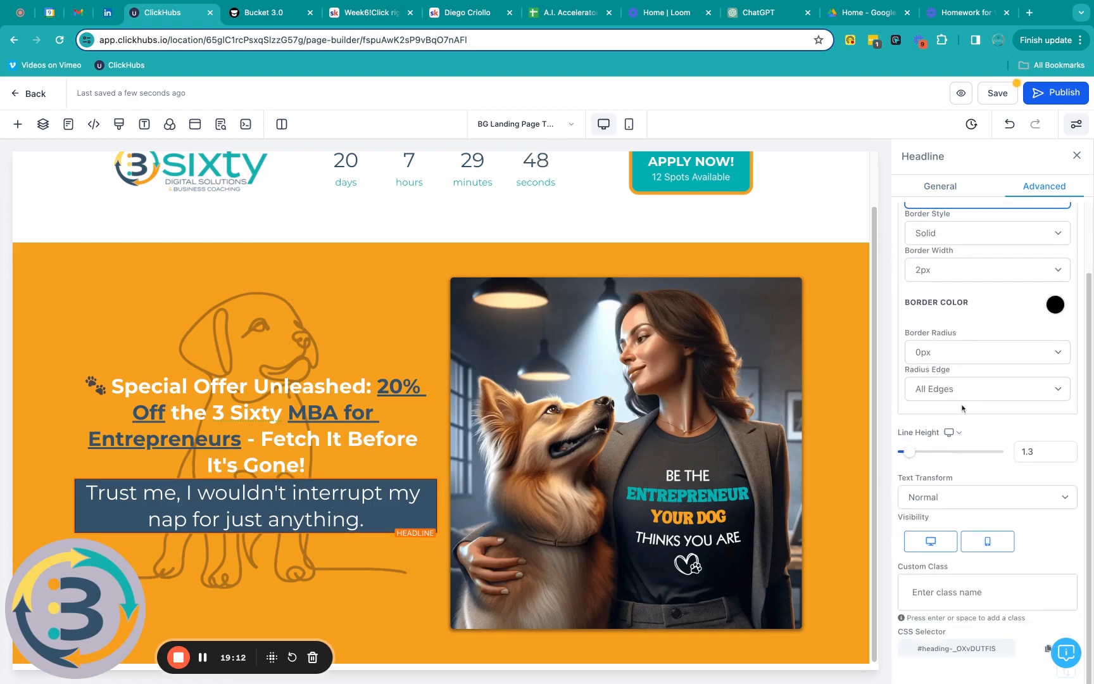
click(957, 361)
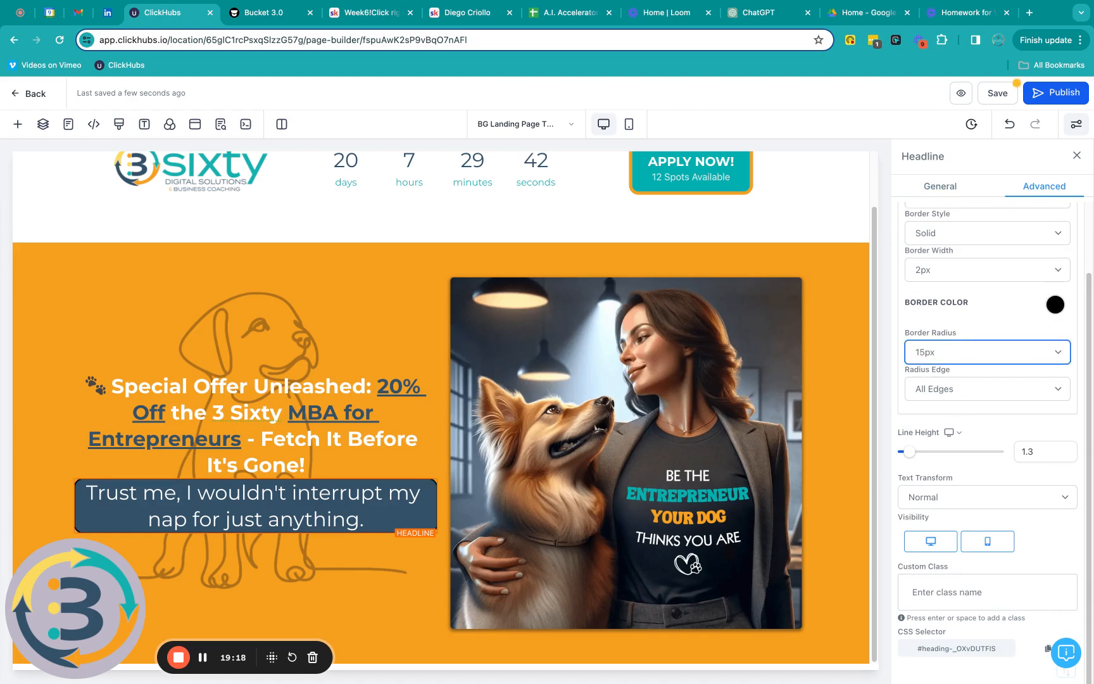
click(412, 280)
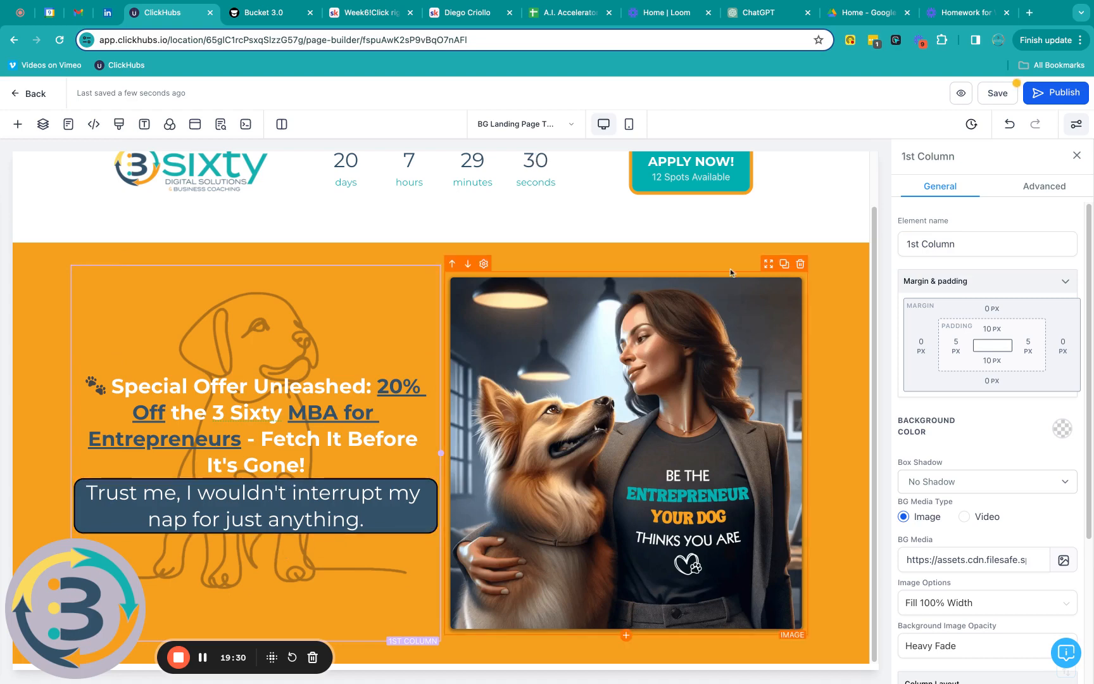
Step: Duplicate the header's APPLY NOW button and move the copy below the subtext box
scroll(731, 272, up, 2)
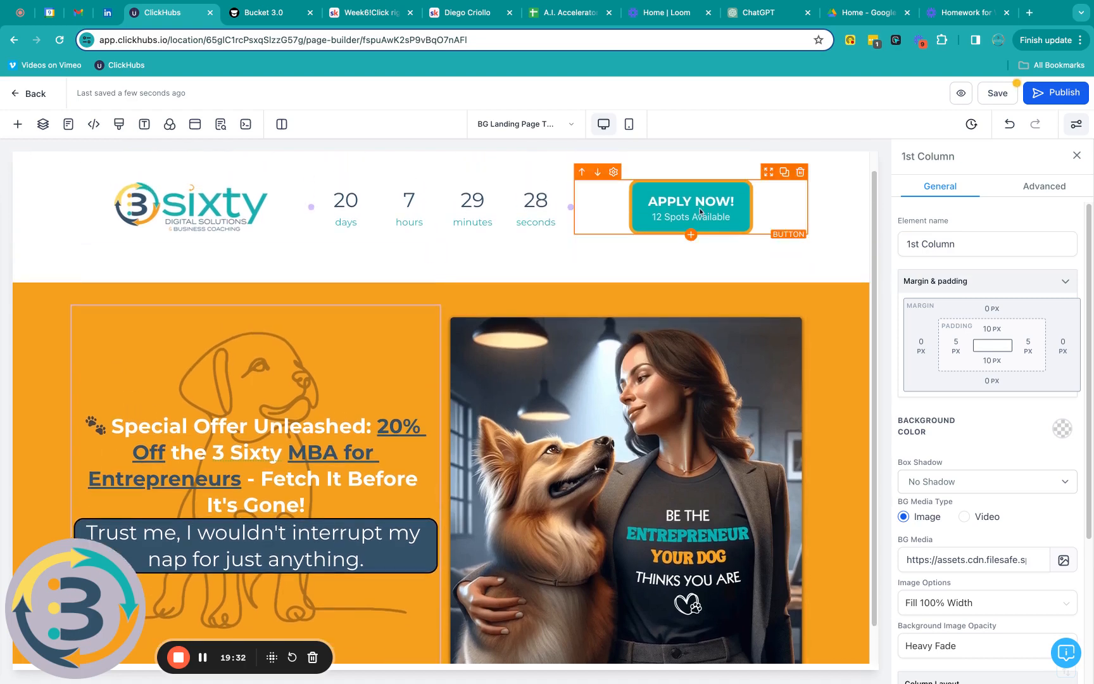
click(785, 173)
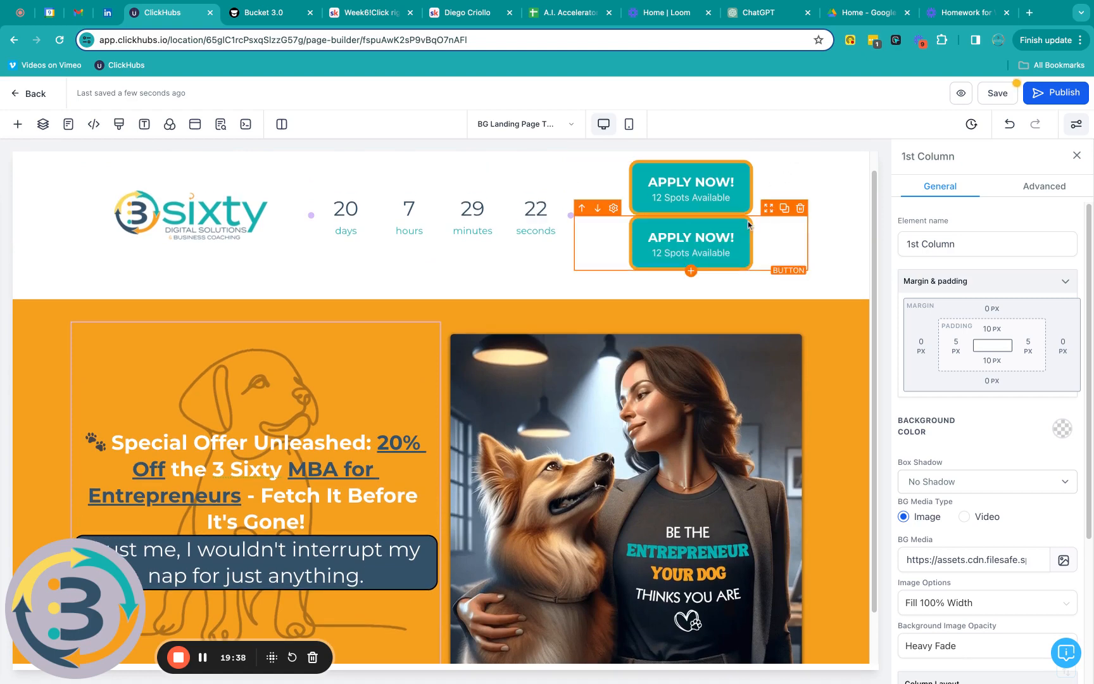
drag(768, 210, 380, 570)
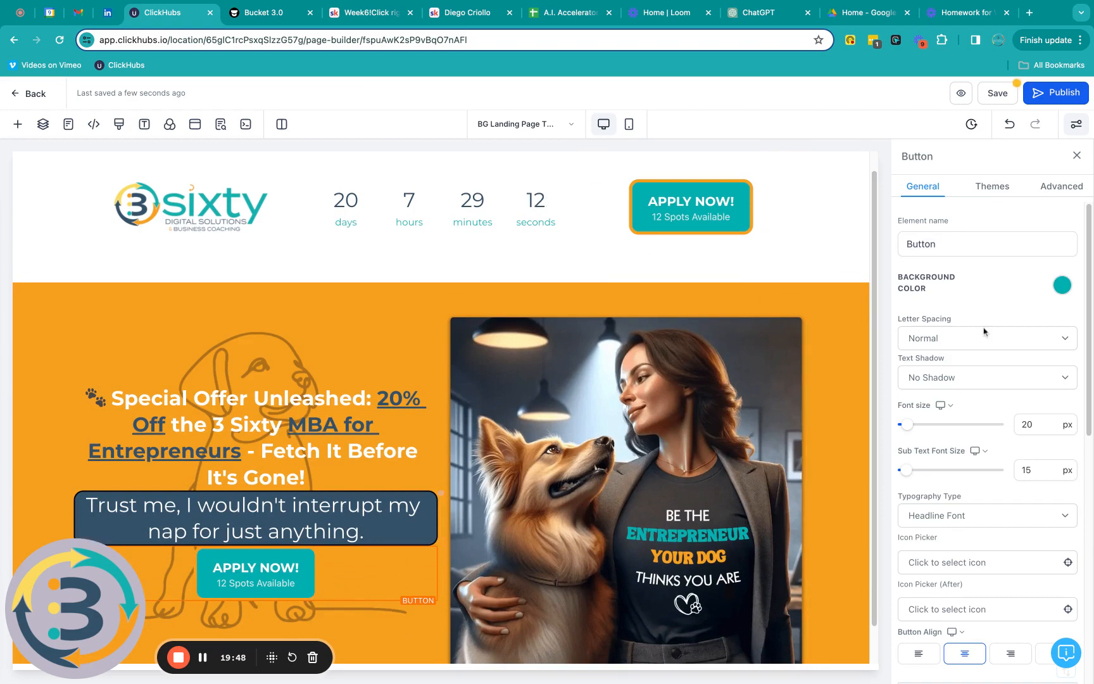
Step: Give the hero's copied APPLY NOW! button a white border instead of orange
click(1057, 188)
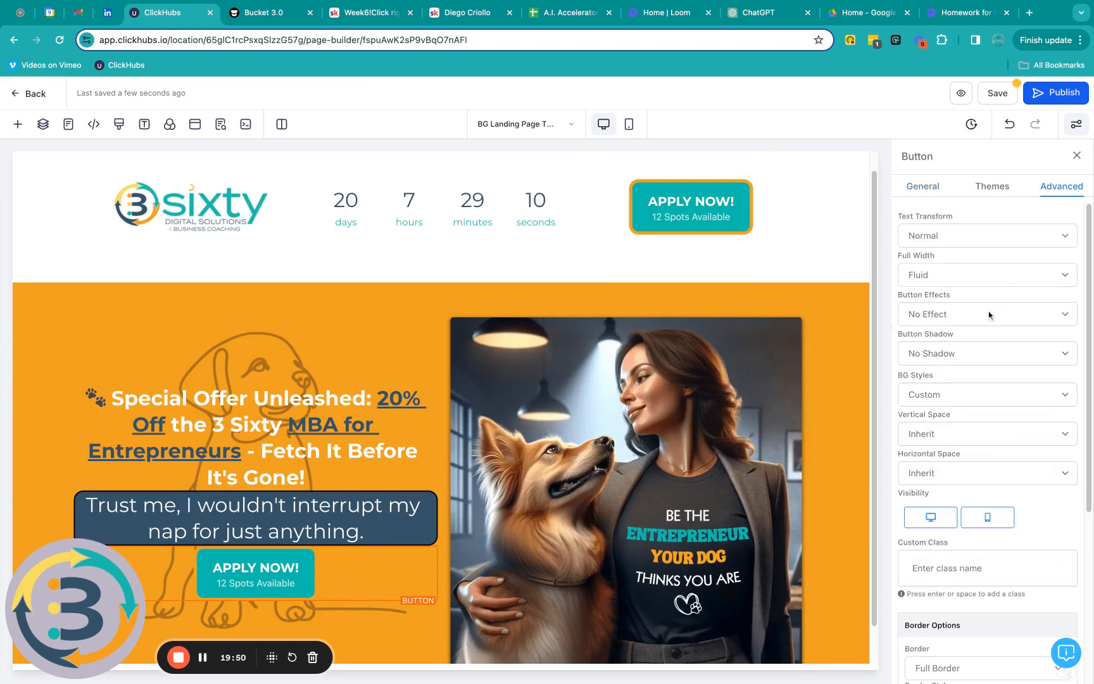
scroll(991, 335, down, 5)
click(1056, 507)
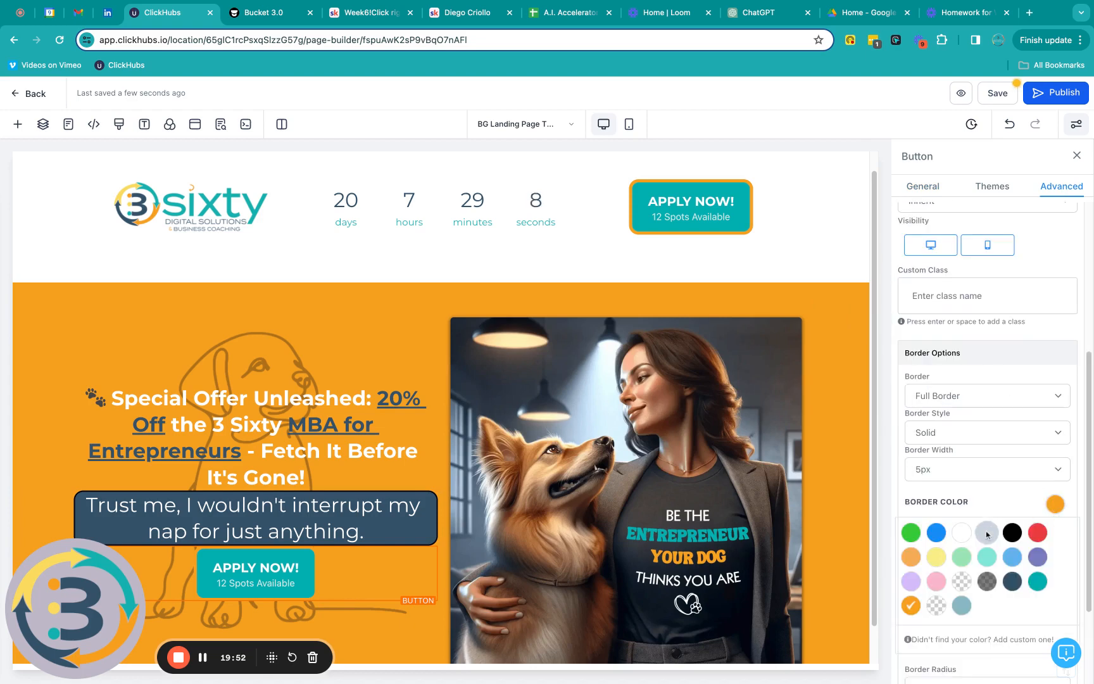
click(961, 532)
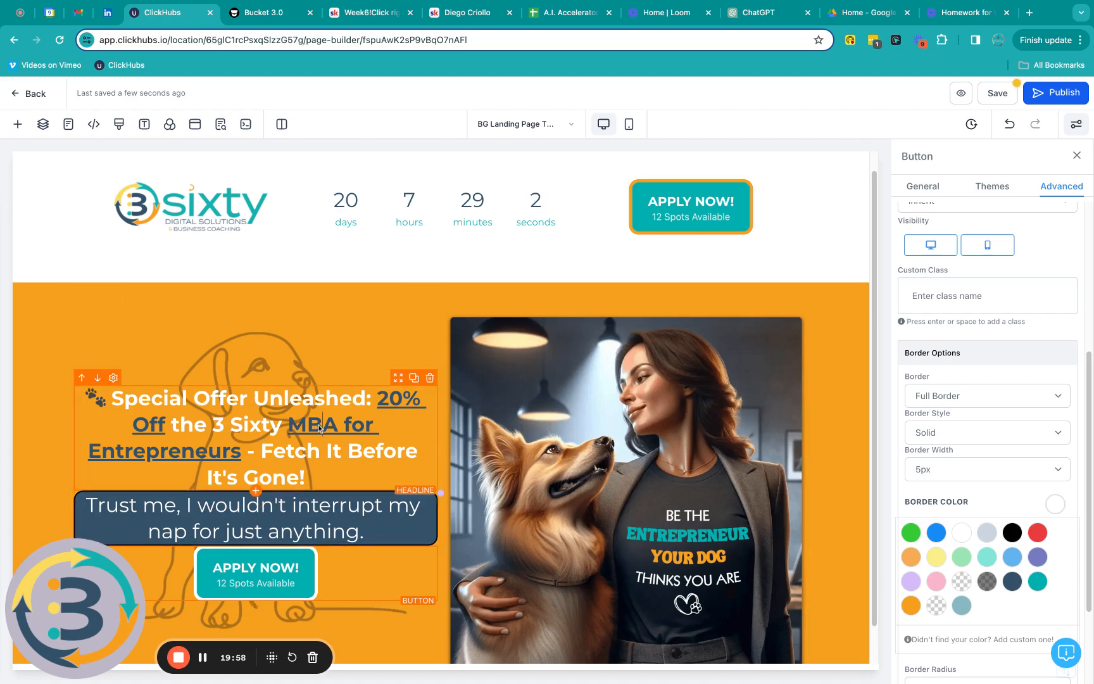
Step: Reselect the Special Offer headline and scroll its settings down to the Margin & padding box
click(320, 429)
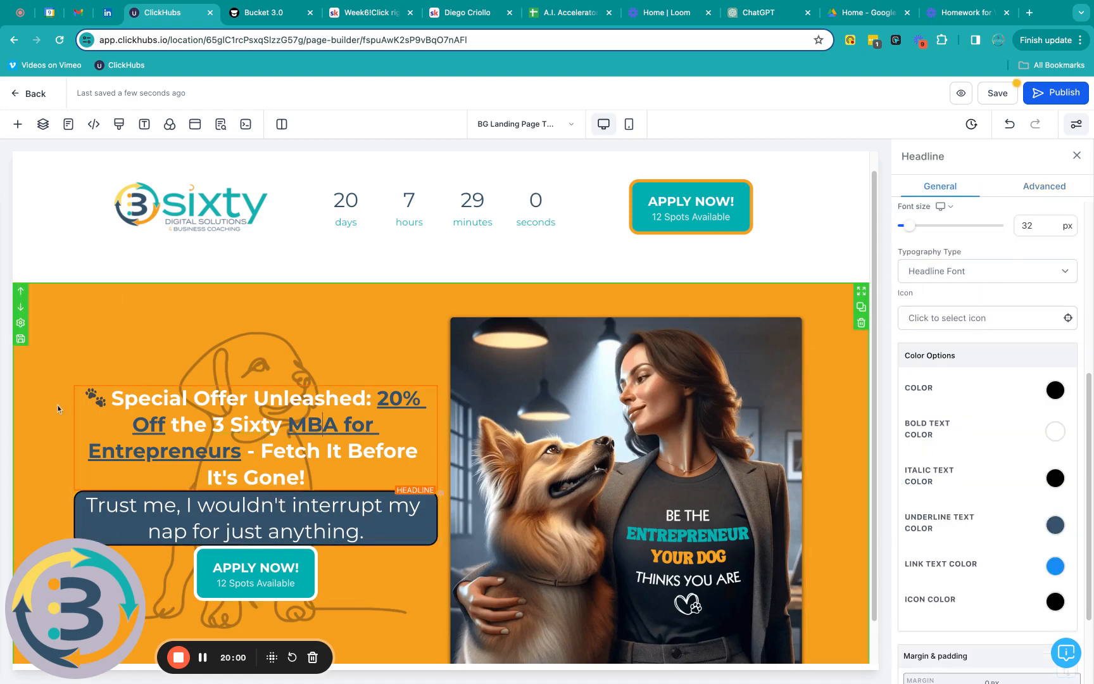
click(85, 433)
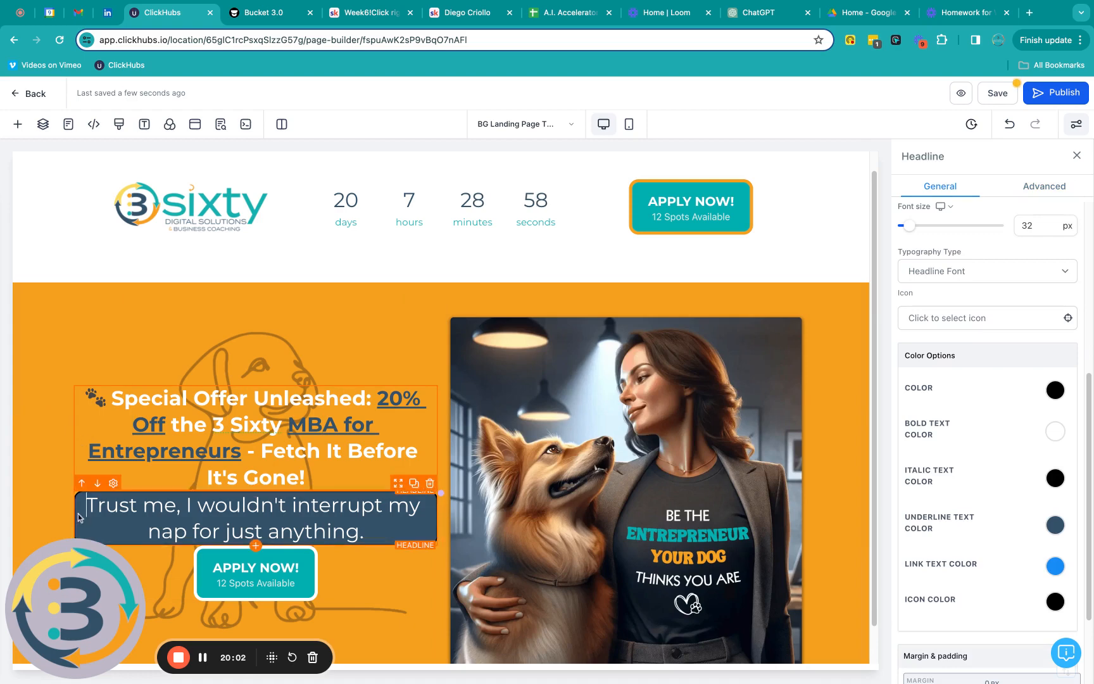
click(193, 592)
click(406, 451)
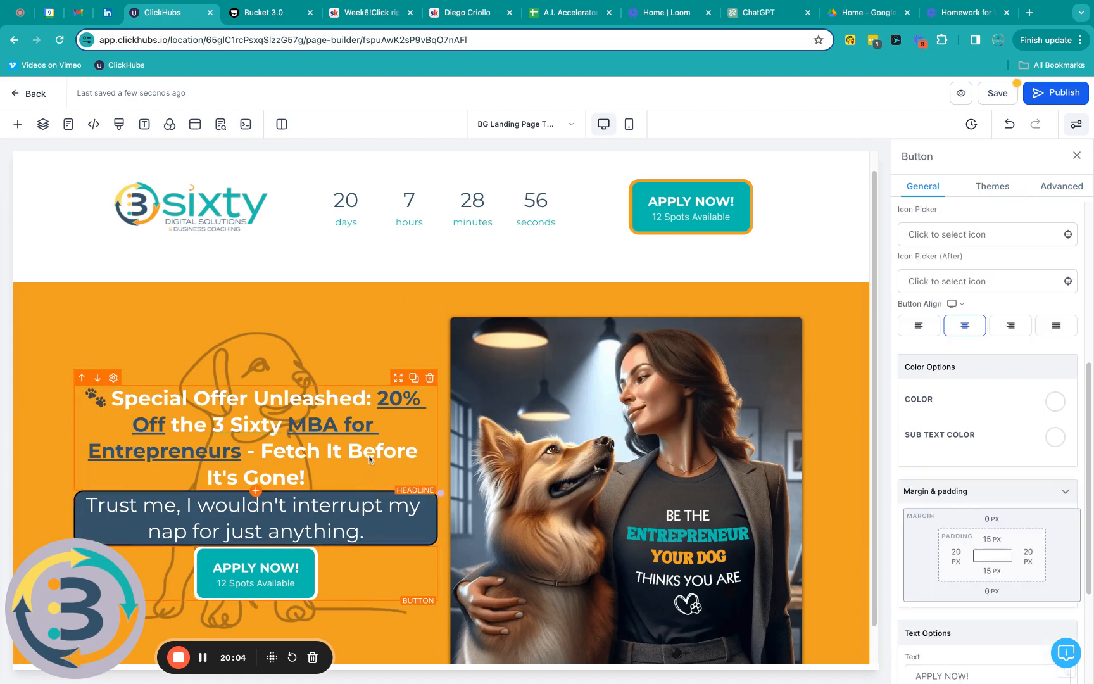
scroll(975, 503, down, 3)
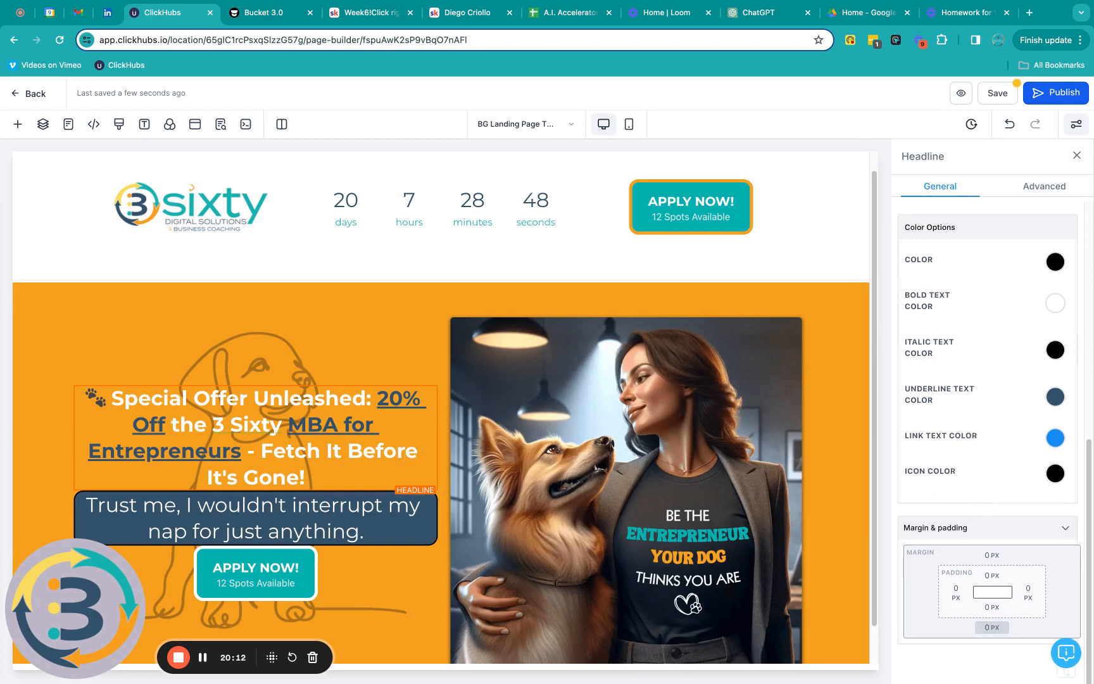
Step: Set a 20 px bottom margin on the Special Offer headline and the Trust me line
click(992, 627)
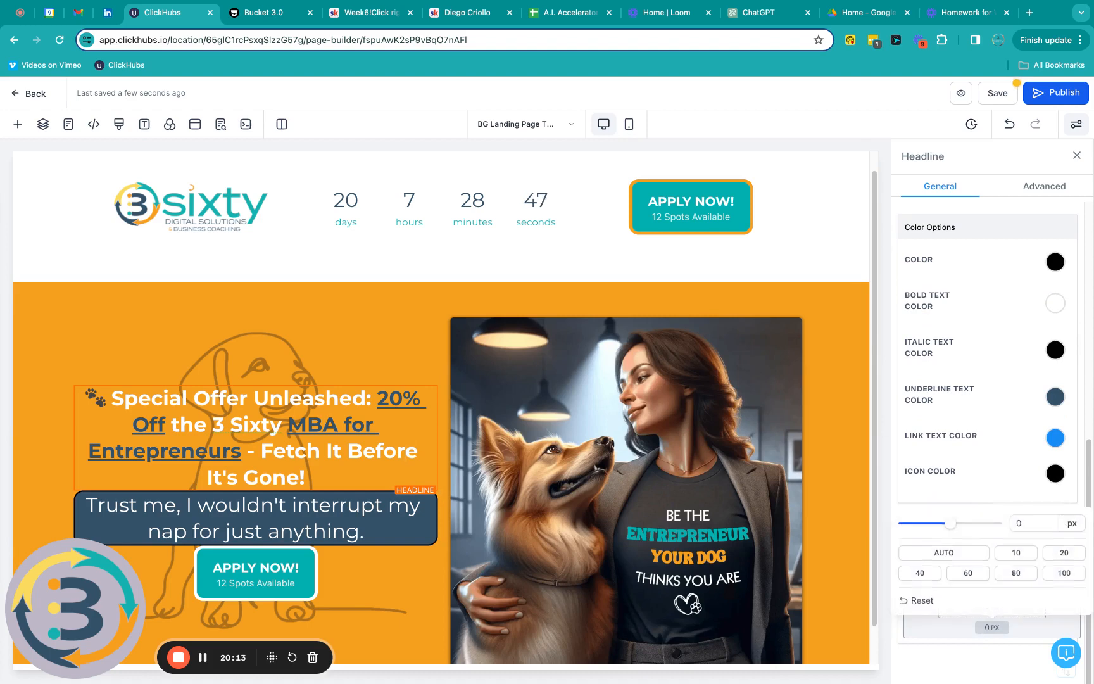
click(1064, 553)
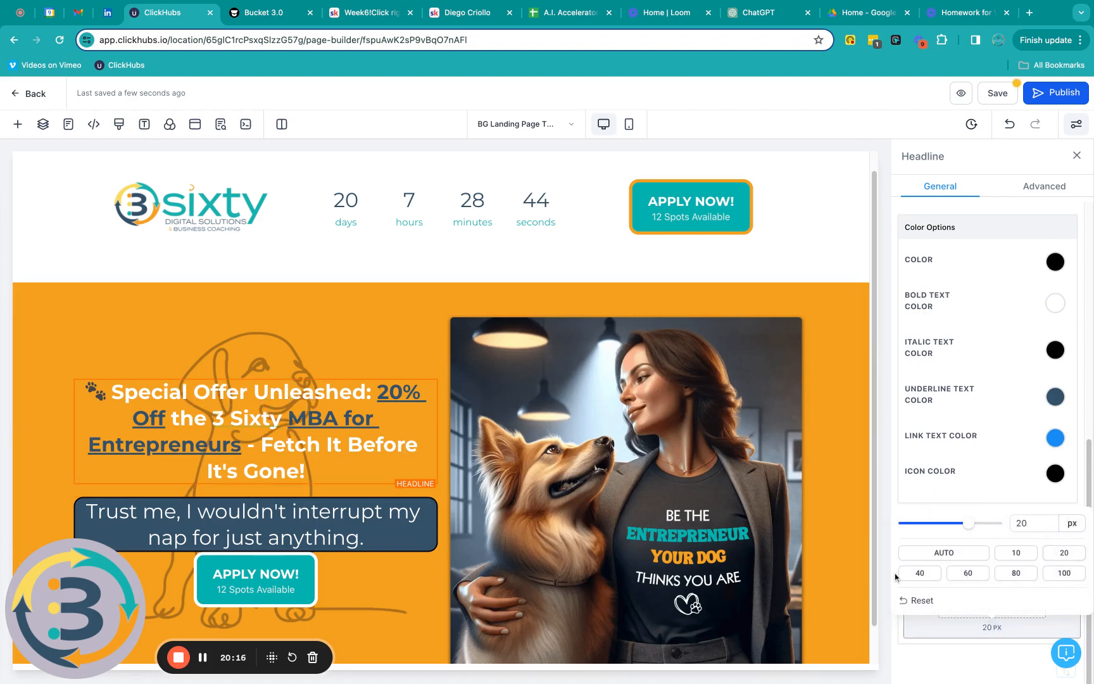
scroll(372, 434, down, 1)
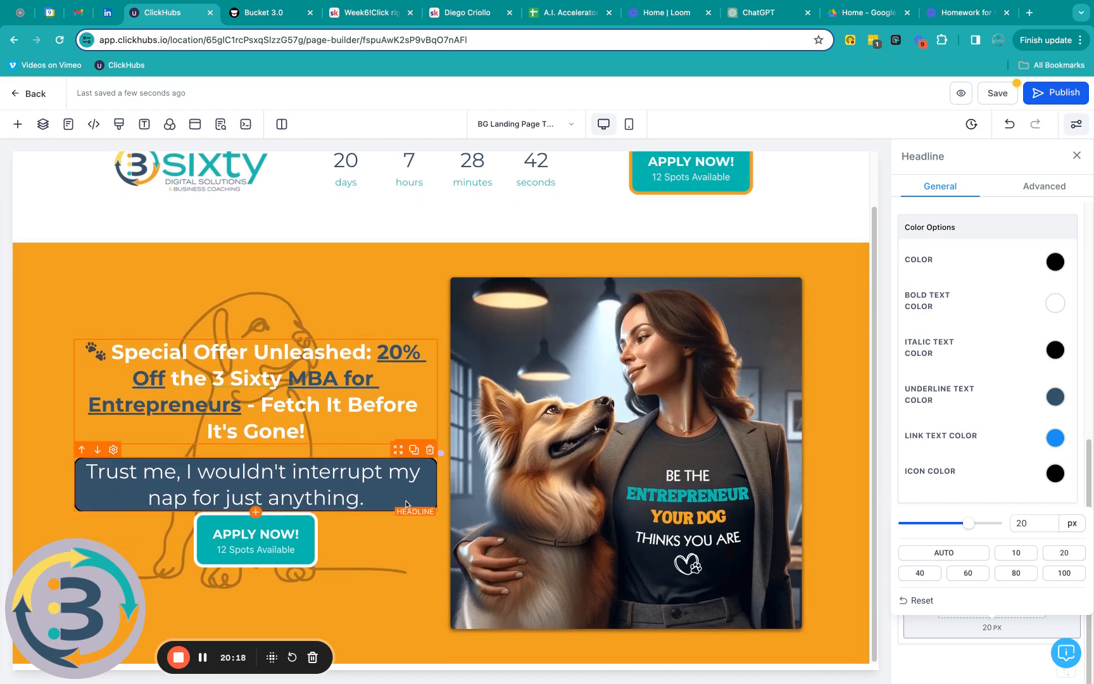
click(405, 504)
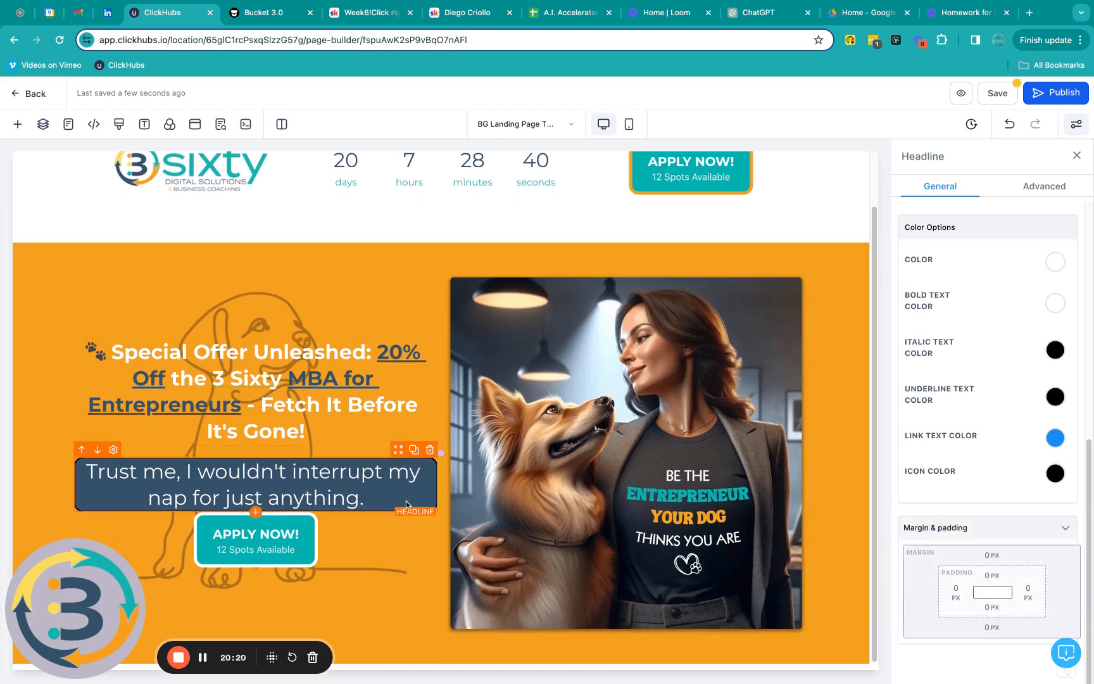
click(992, 626)
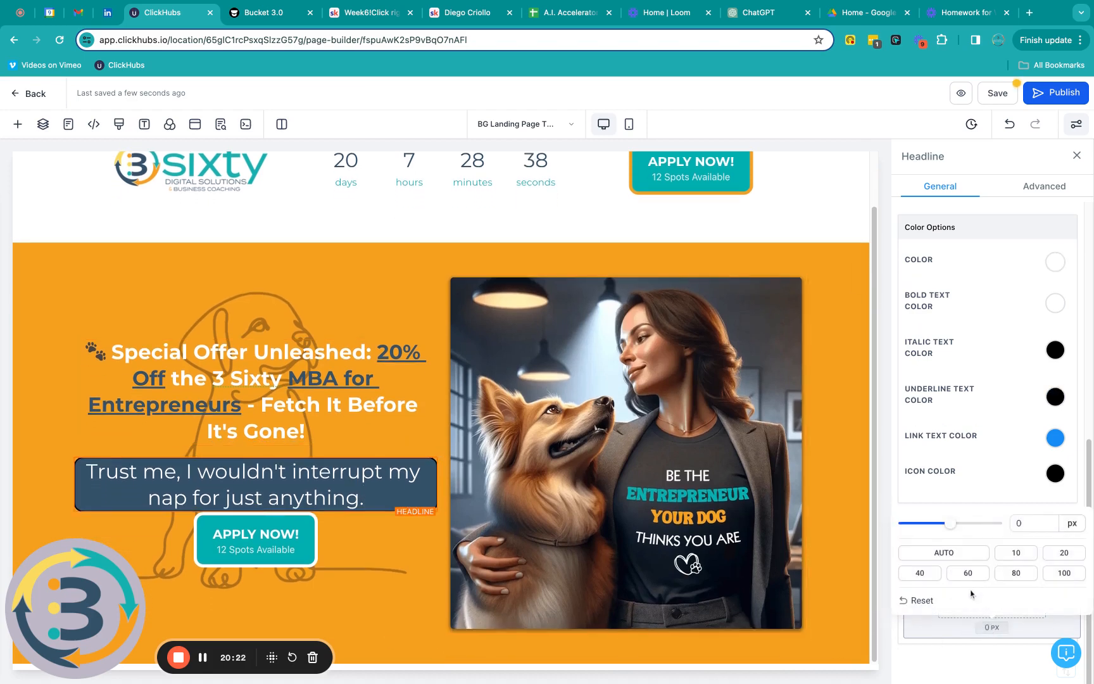
click(1064, 554)
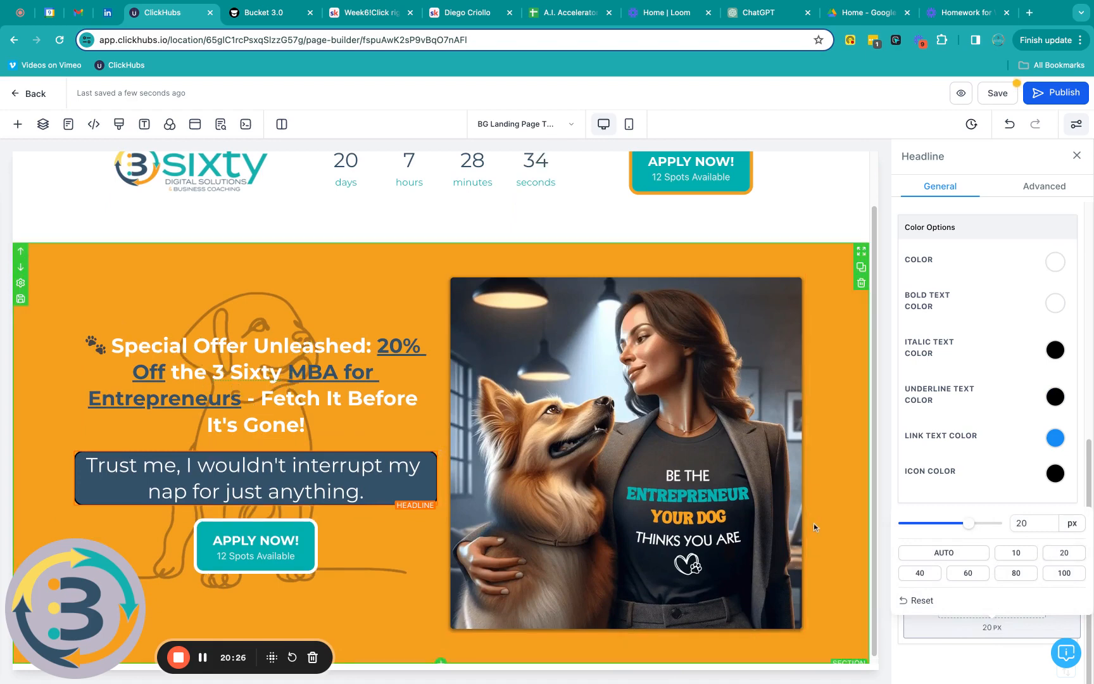
scroll(815, 527, down, 1)
scroll(813, 523, up, 1)
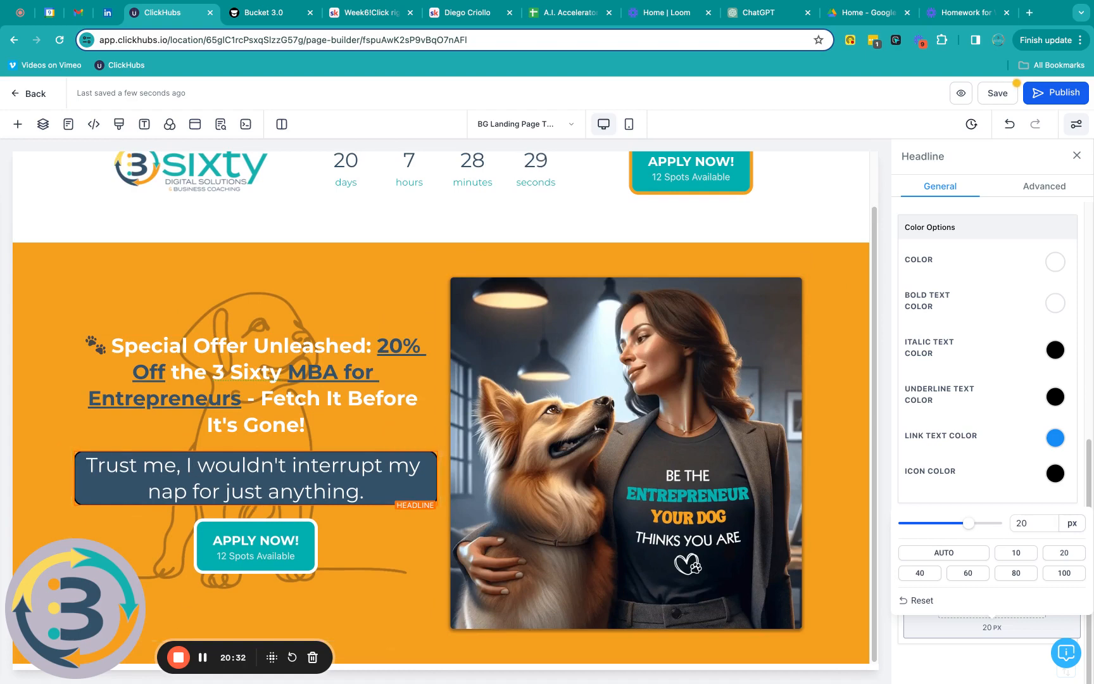
Step: Select the hero's Apply Now button and bring up its link destination choices
click(253, 551)
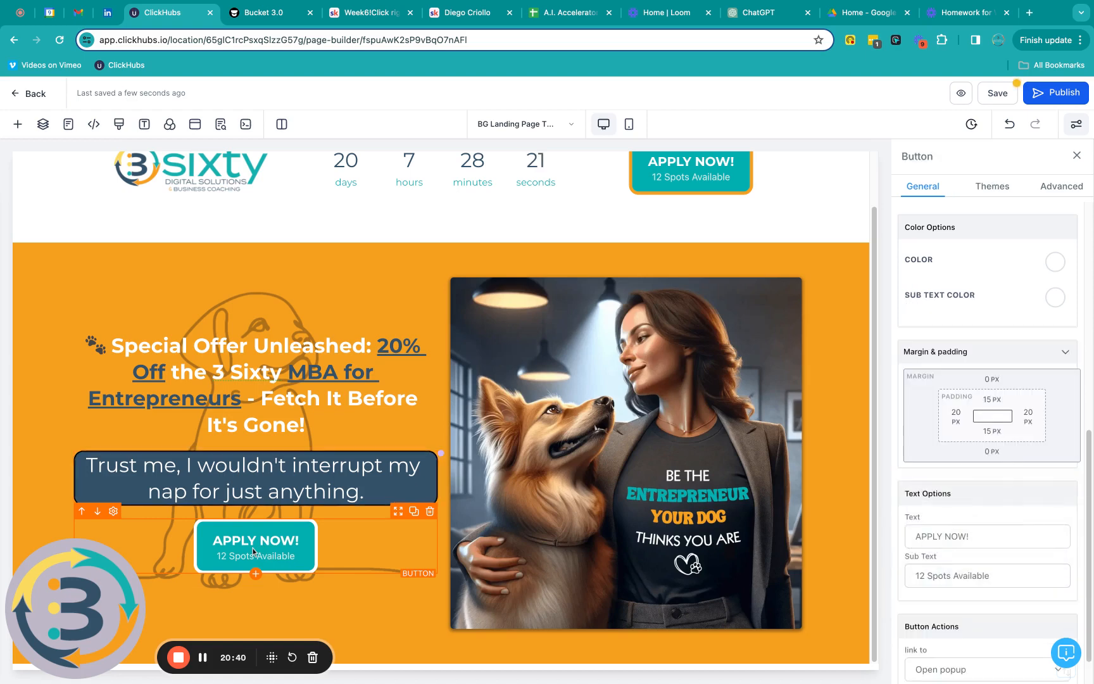
scroll(1050, 538, down, 2)
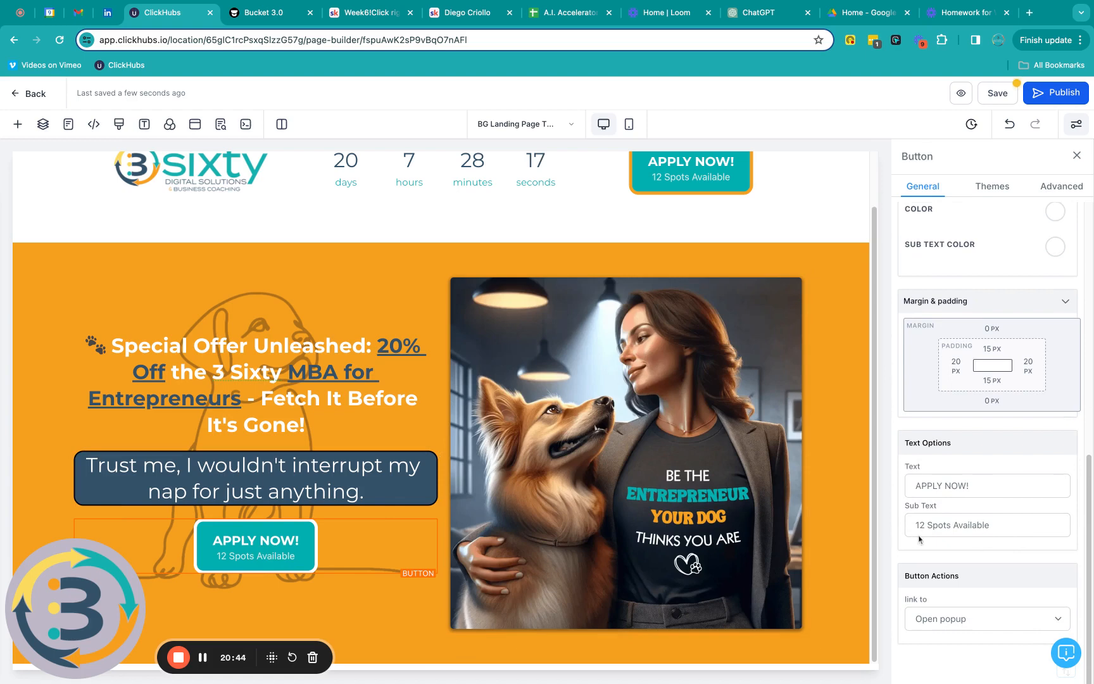
click(969, 627)
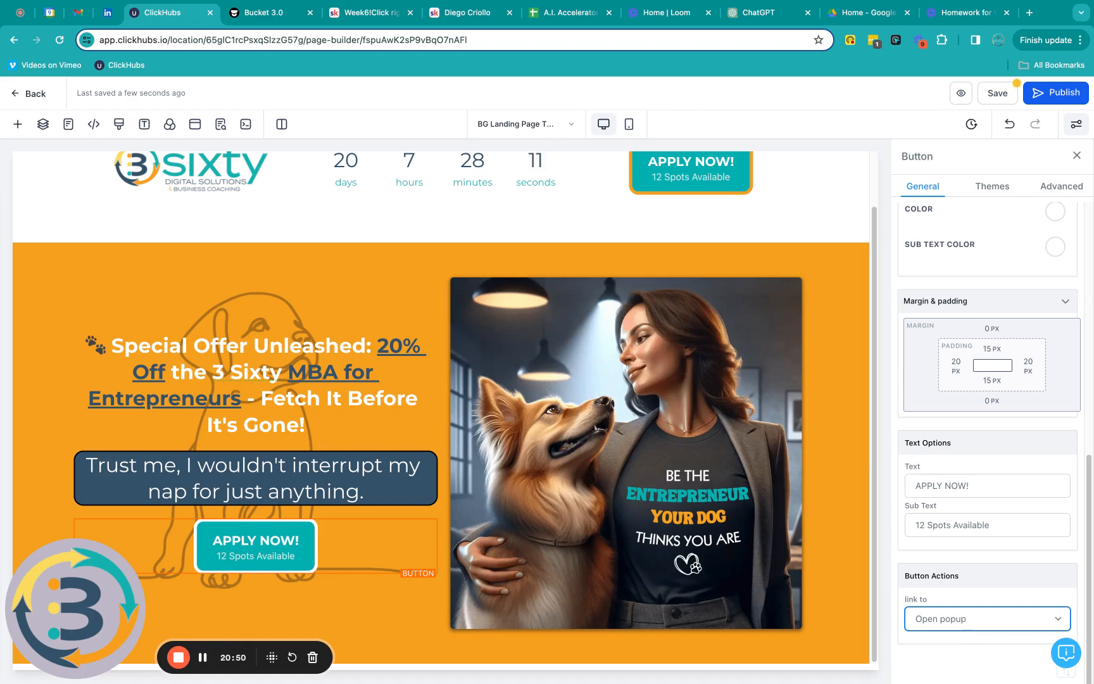
Step: Change the Apply Now button's click action from popup to Website URL
click(976, 630)
scroll(987, 594, down, 2)
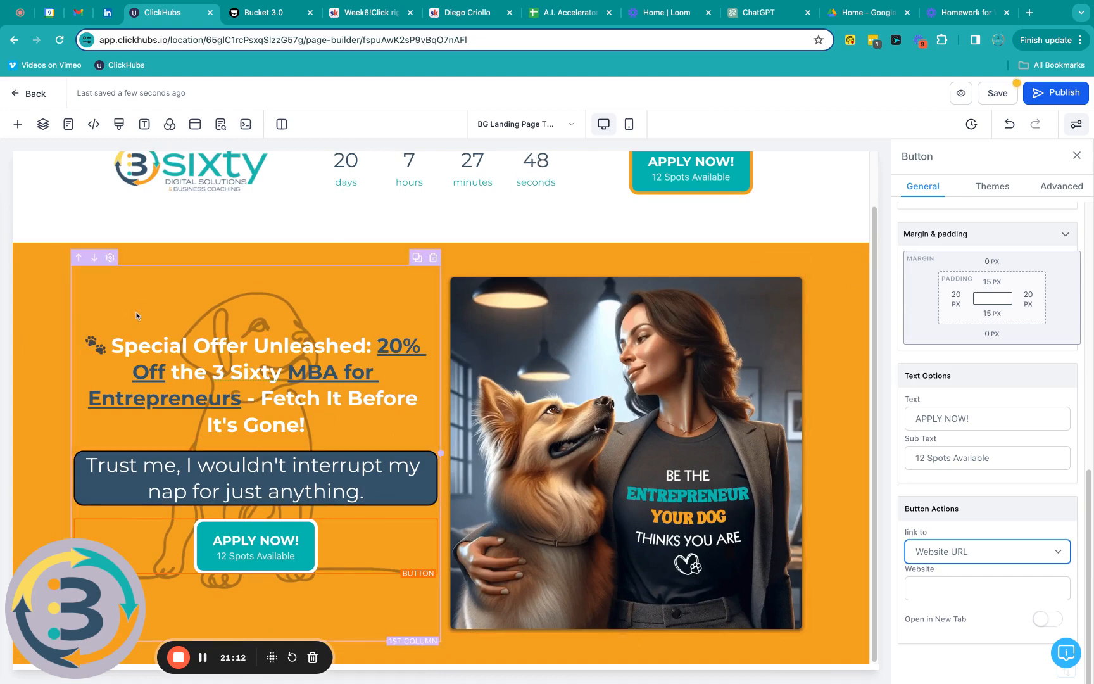
Step: Add a full-width section below the hero, deleting the extra duplicate section
click(18, 124)
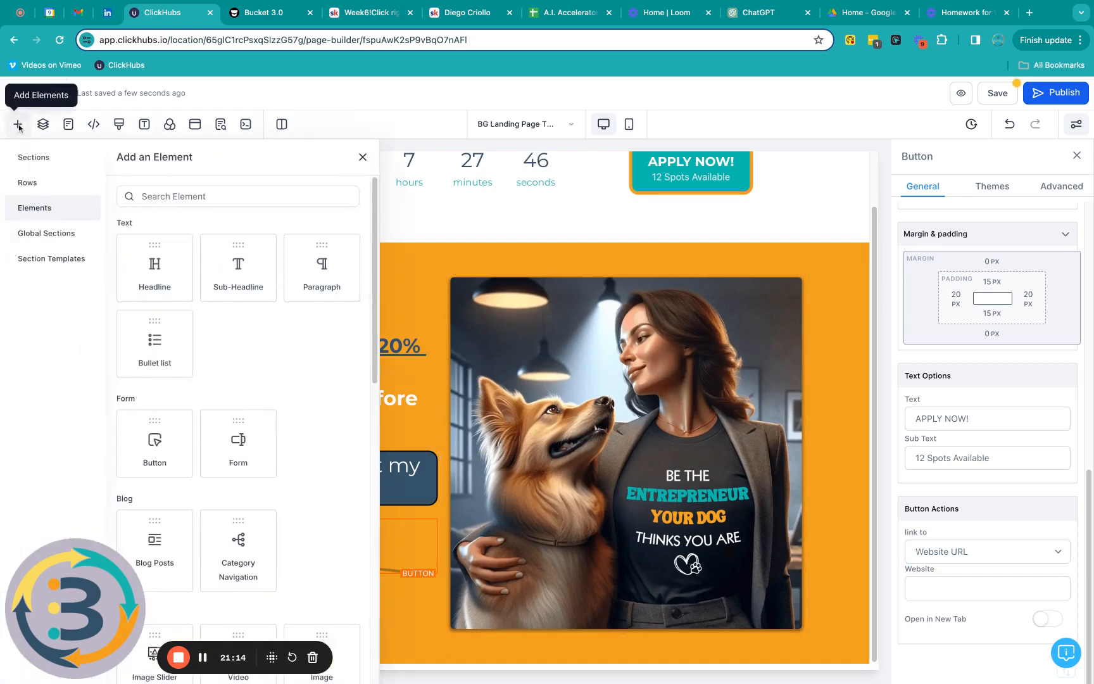
click(33, 159)
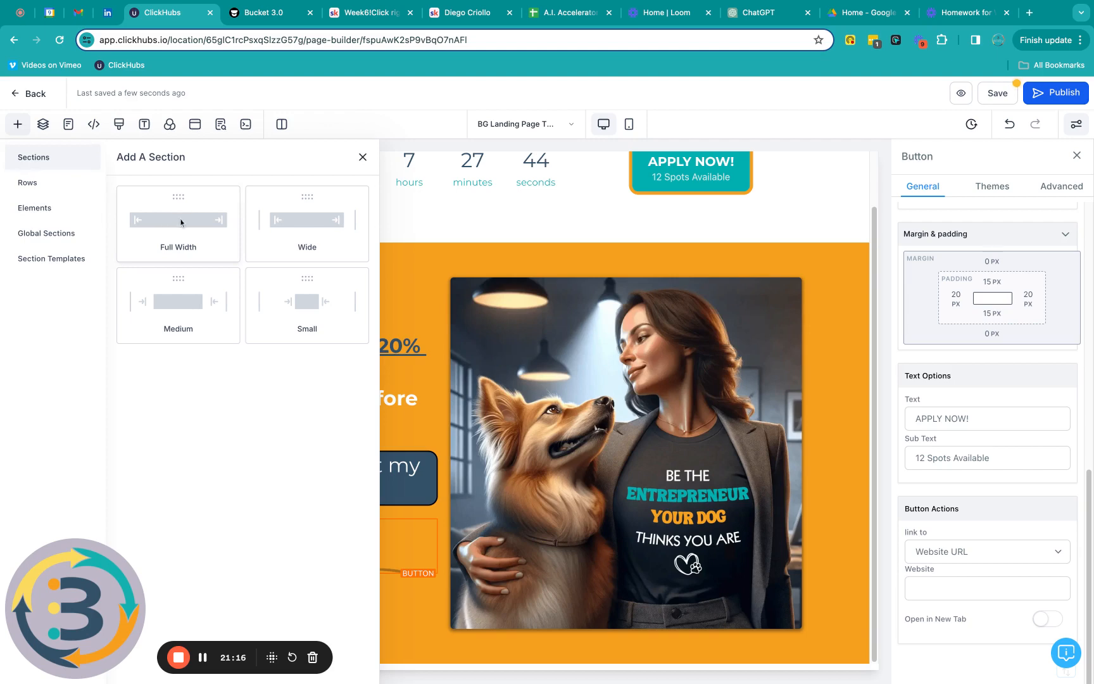
click(180, 223)
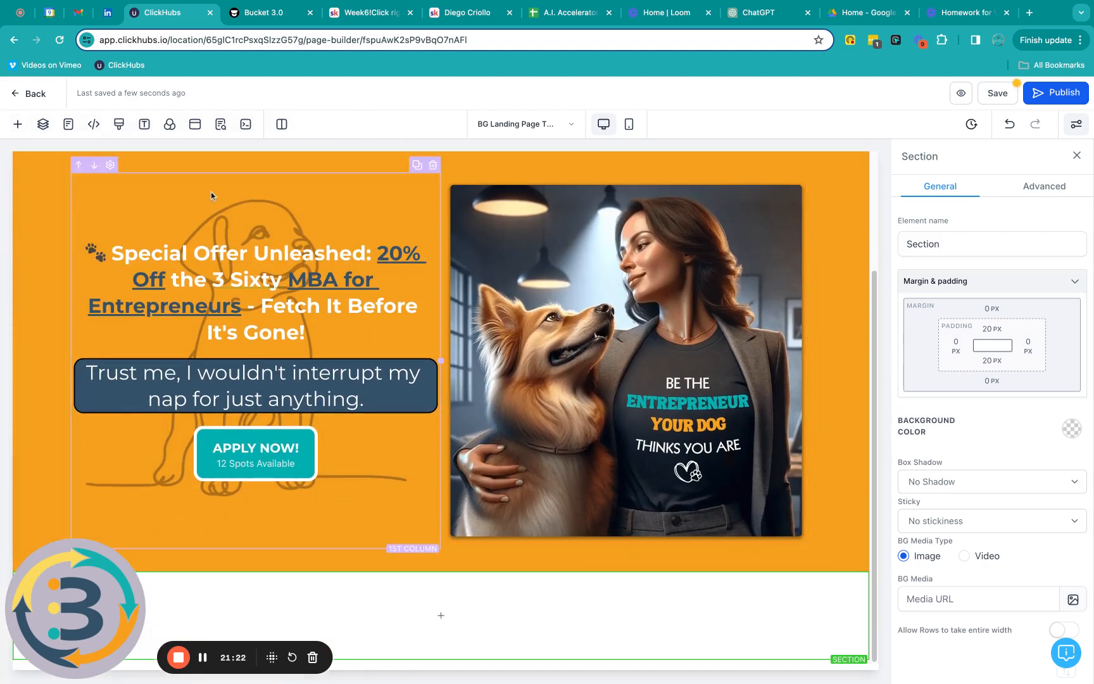
click(18, 124)
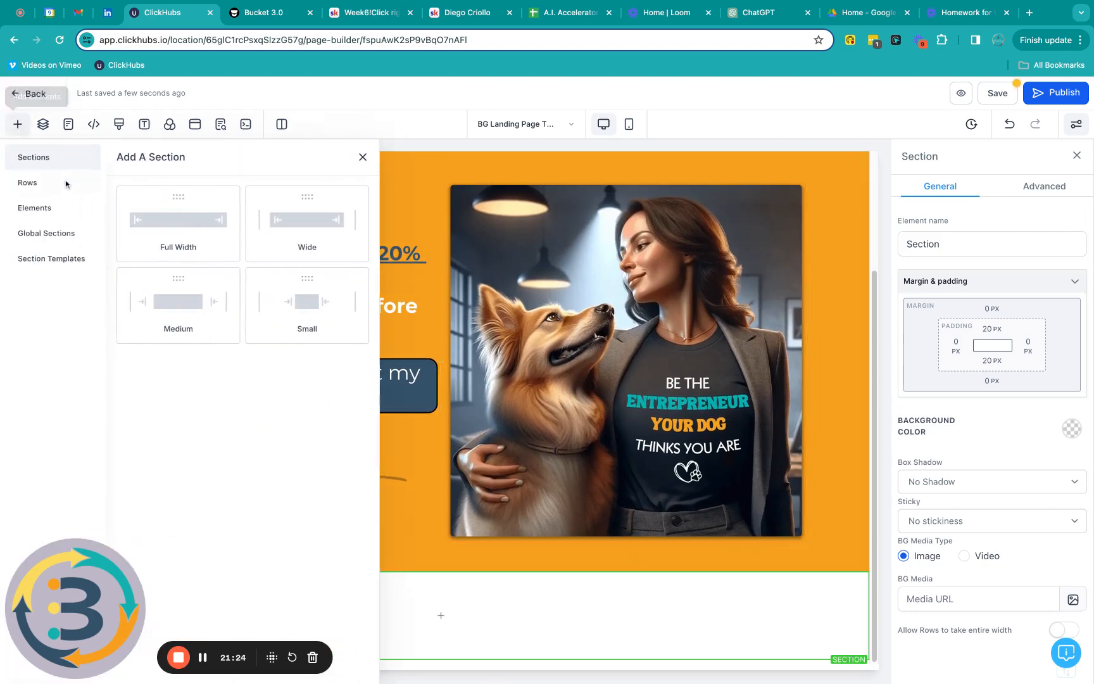
click(169, 221)
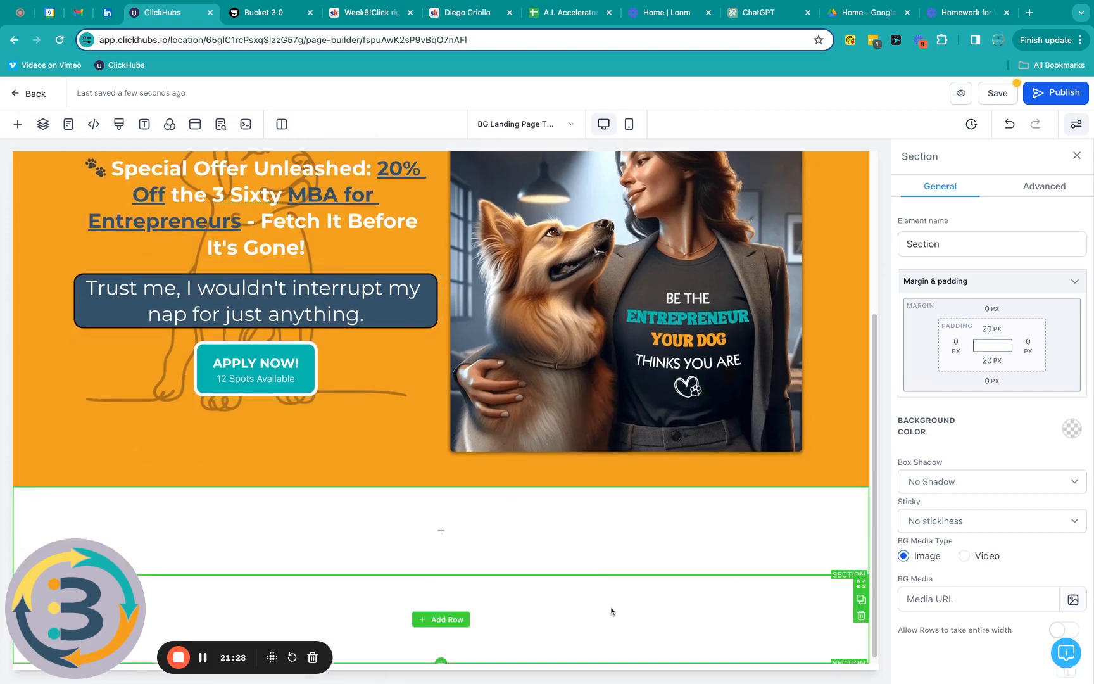
click(862, 612)
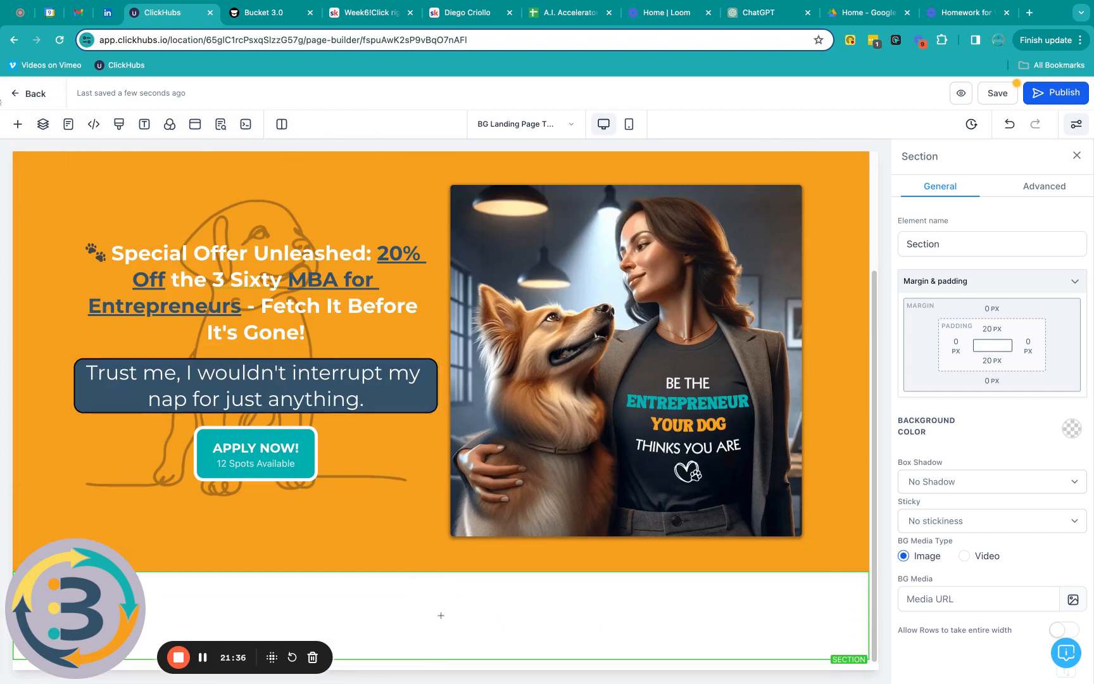
Step: Bring up the row layout choices in the add-content panel
click(16, 96)
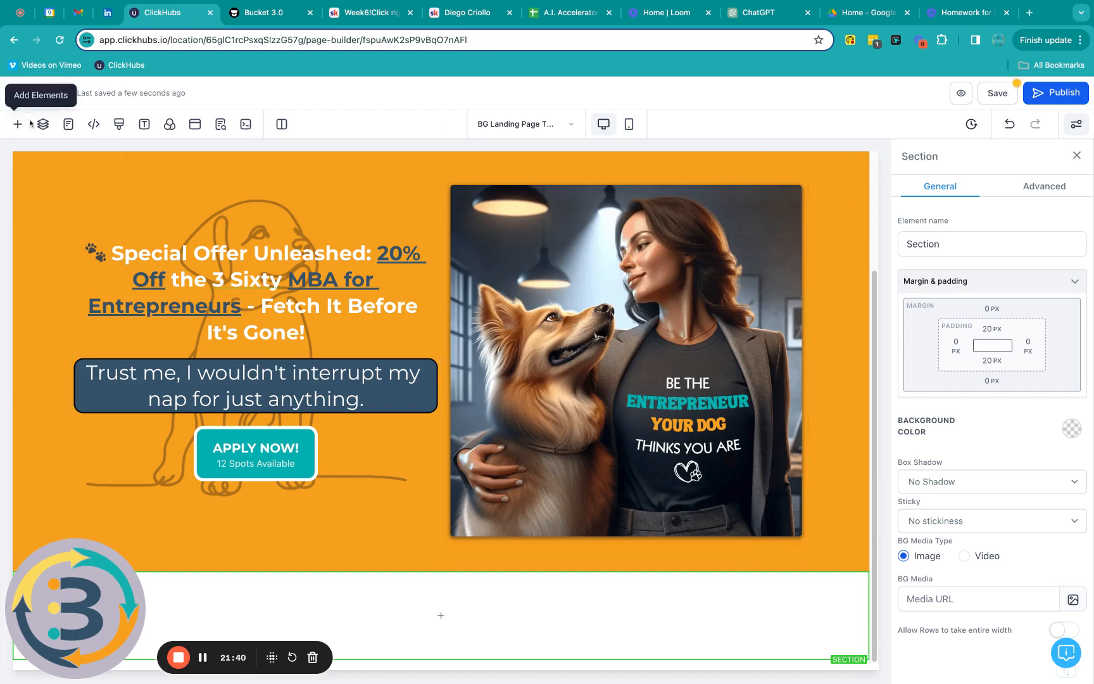
click(16, 125)
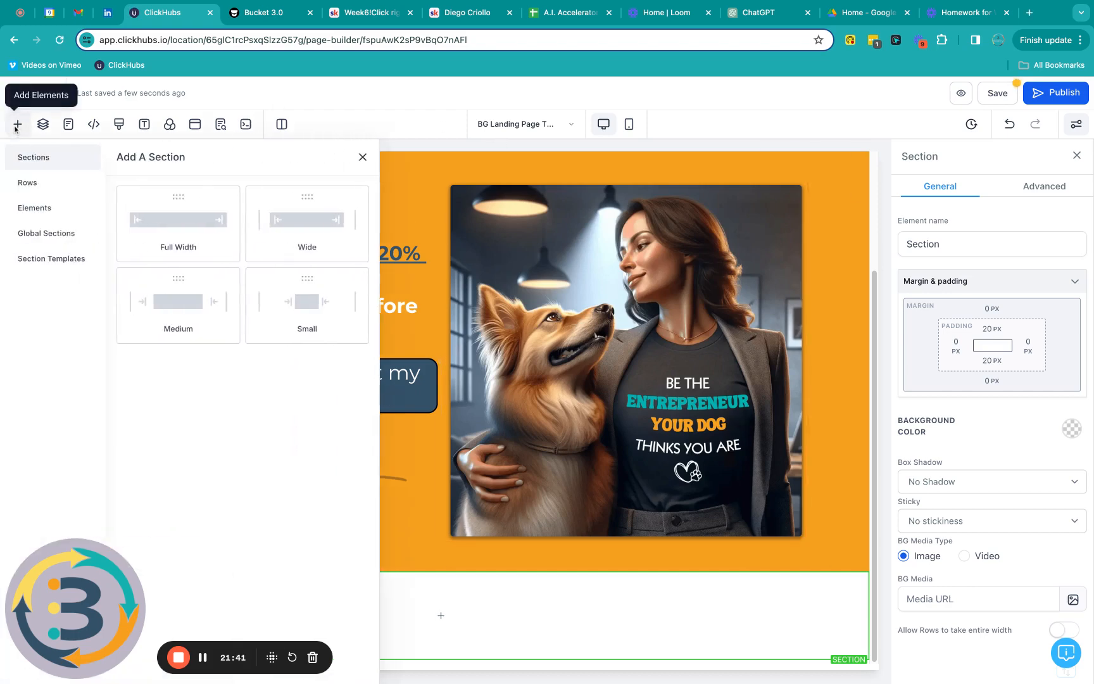
click(38, 185)
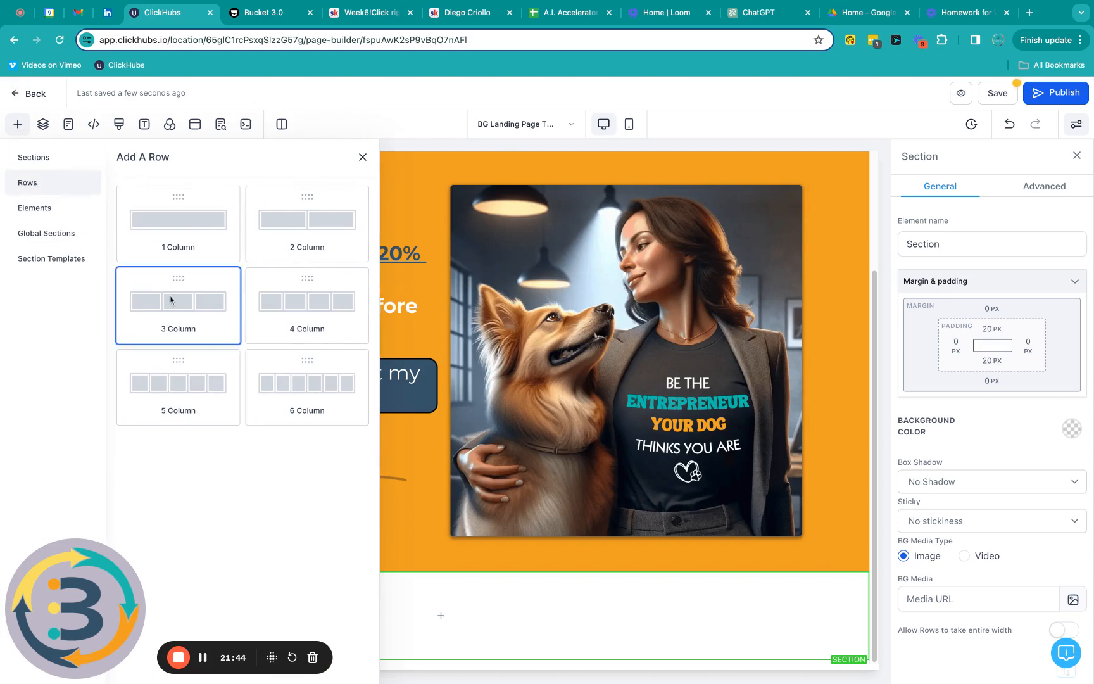
Step: Drop a three-column row into the empty section below the hero
drag(169, 295, 570, 635)
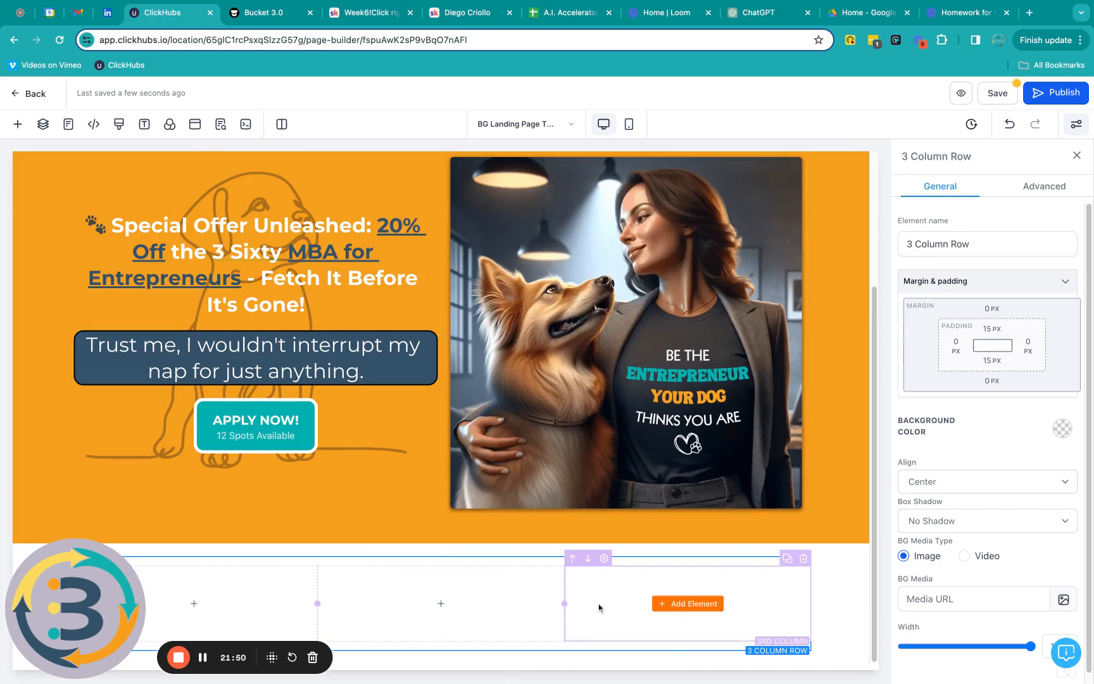
scroll(404, 516, up, 3)
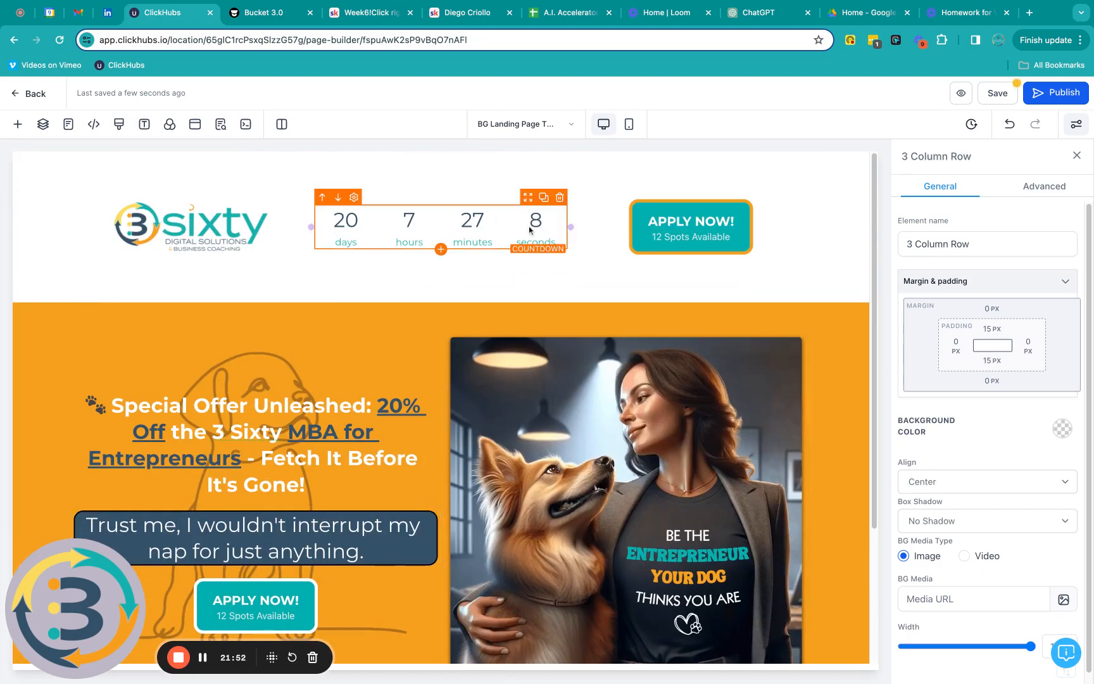
scroll(499, 302, down, 3)
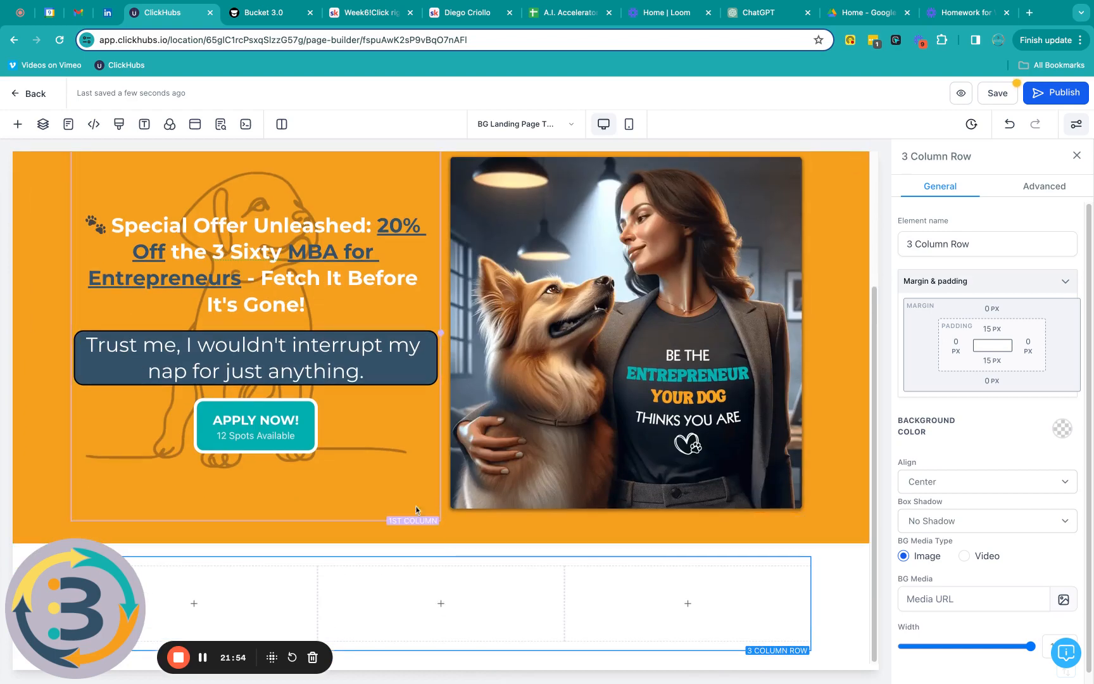
Step: Place a Map element, centred on New York, in the row's first column
click(191, 605)
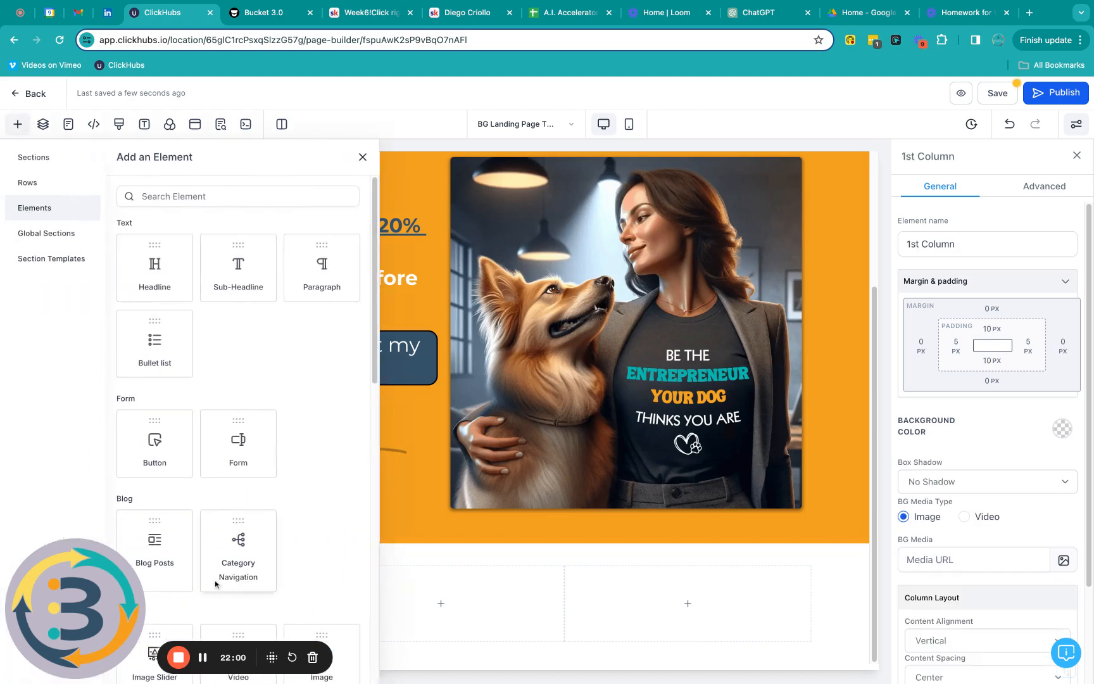
scroll(309, 399, down, 4)
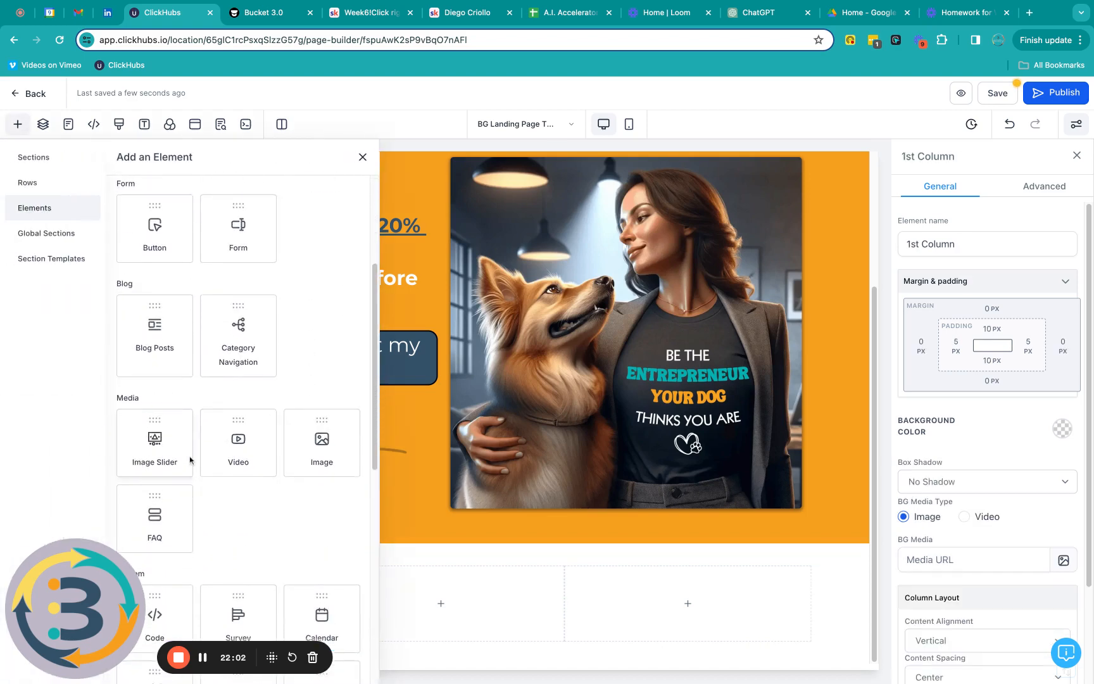
scroll(190, 460, down, 2)
scroll(190, 460, down, 3)
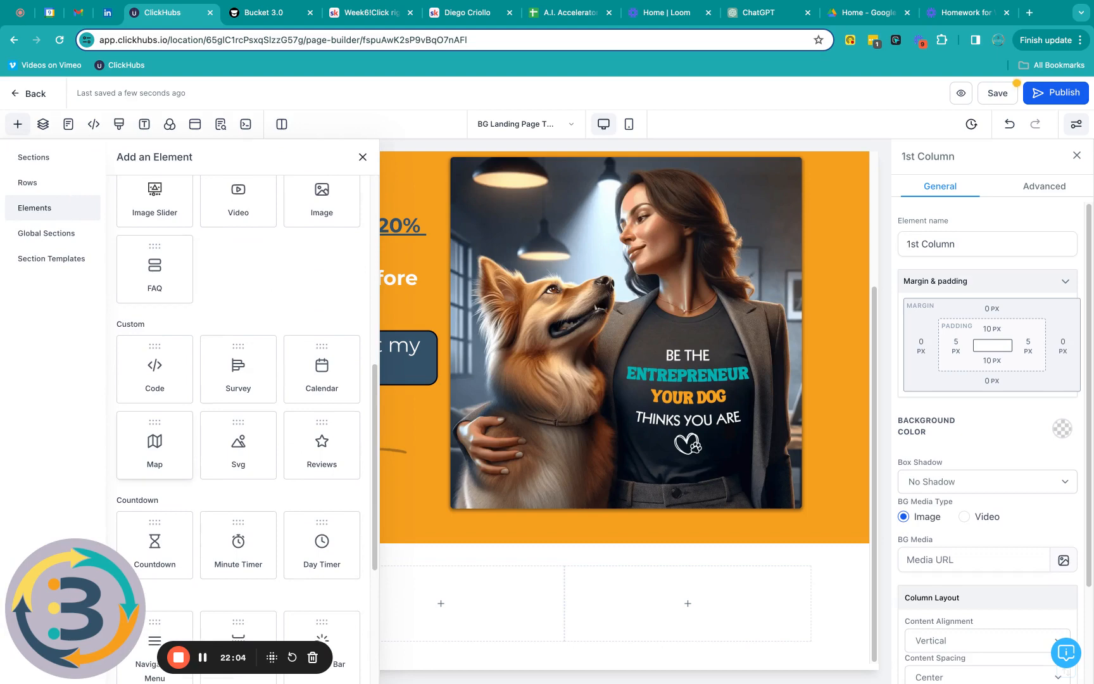
drag(157, 447, 181, 601)
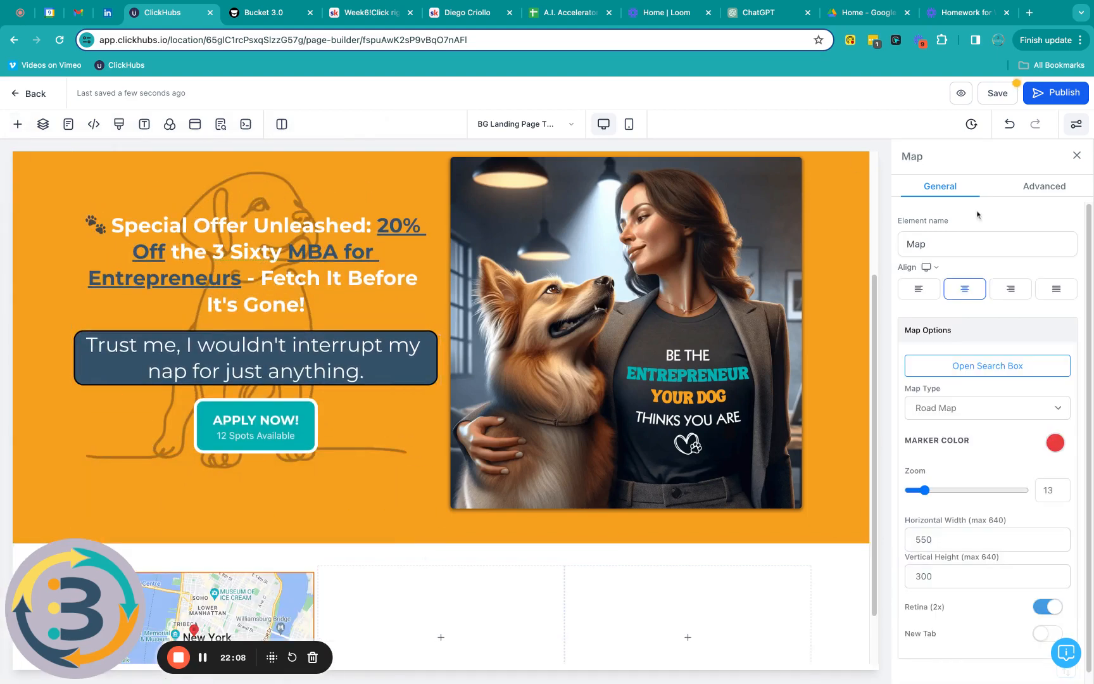
scroll(715, 583, down, 2)
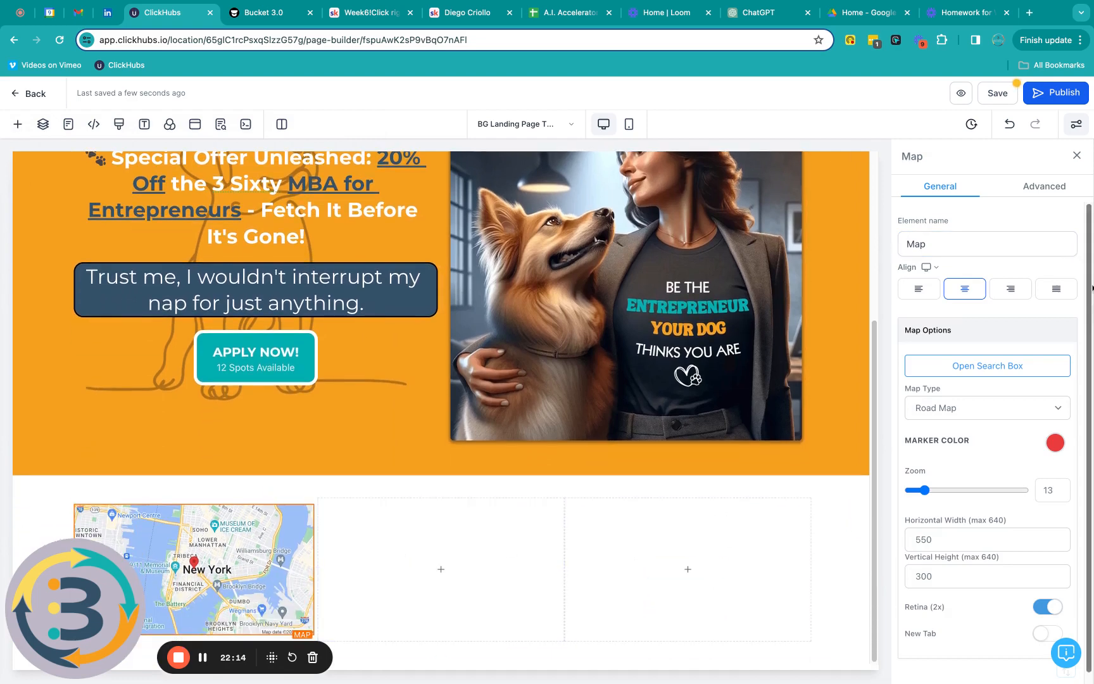
Step: Search the map for a London street address, pick the suggestion, and save the location
click(990, 370)
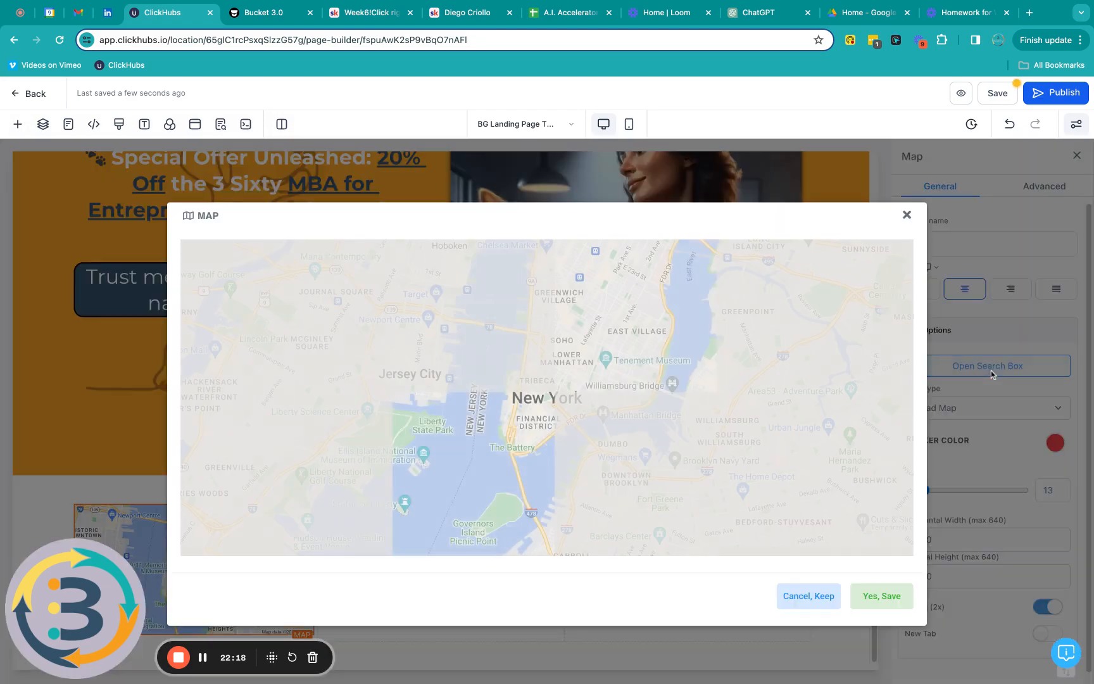
click(382, 257)
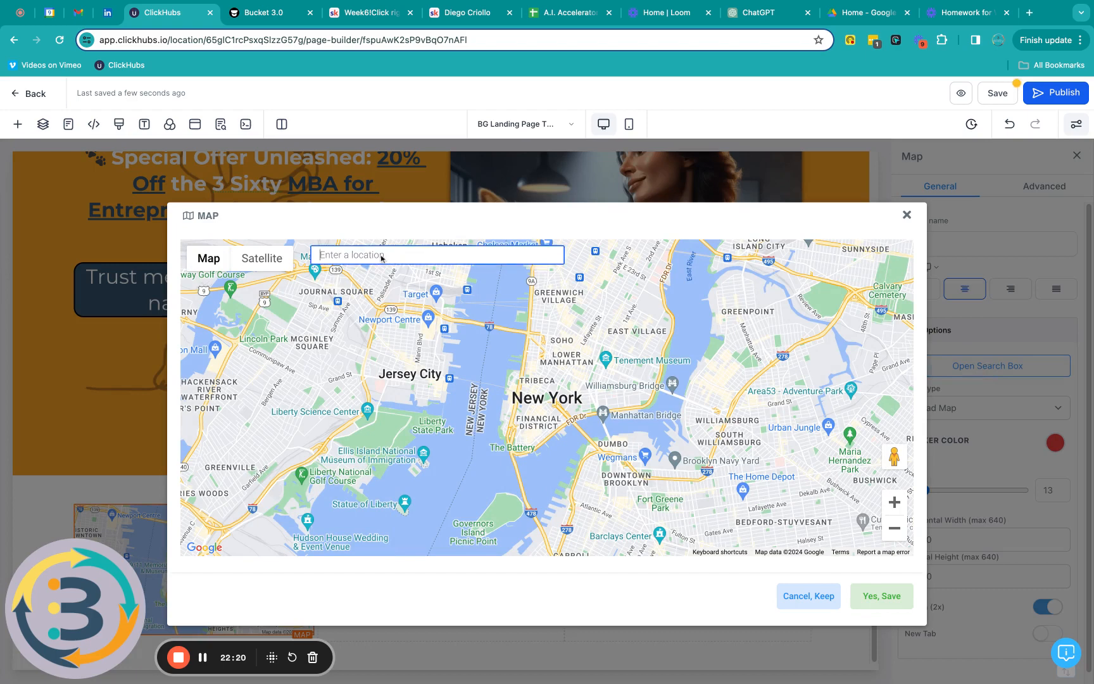
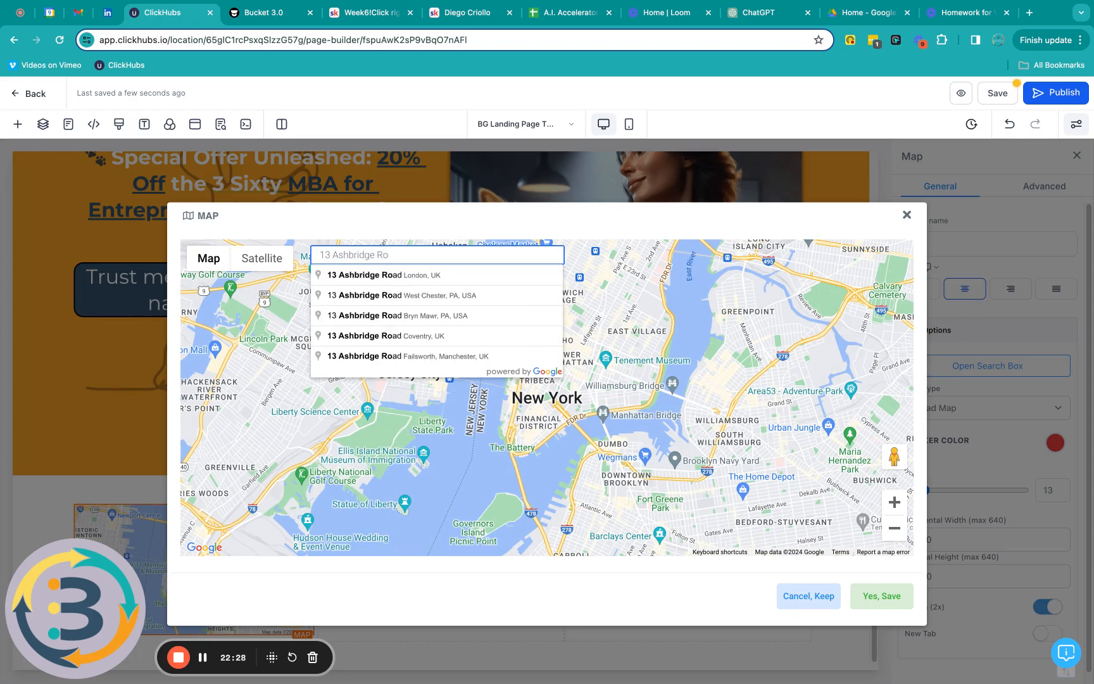
click(377, 281)
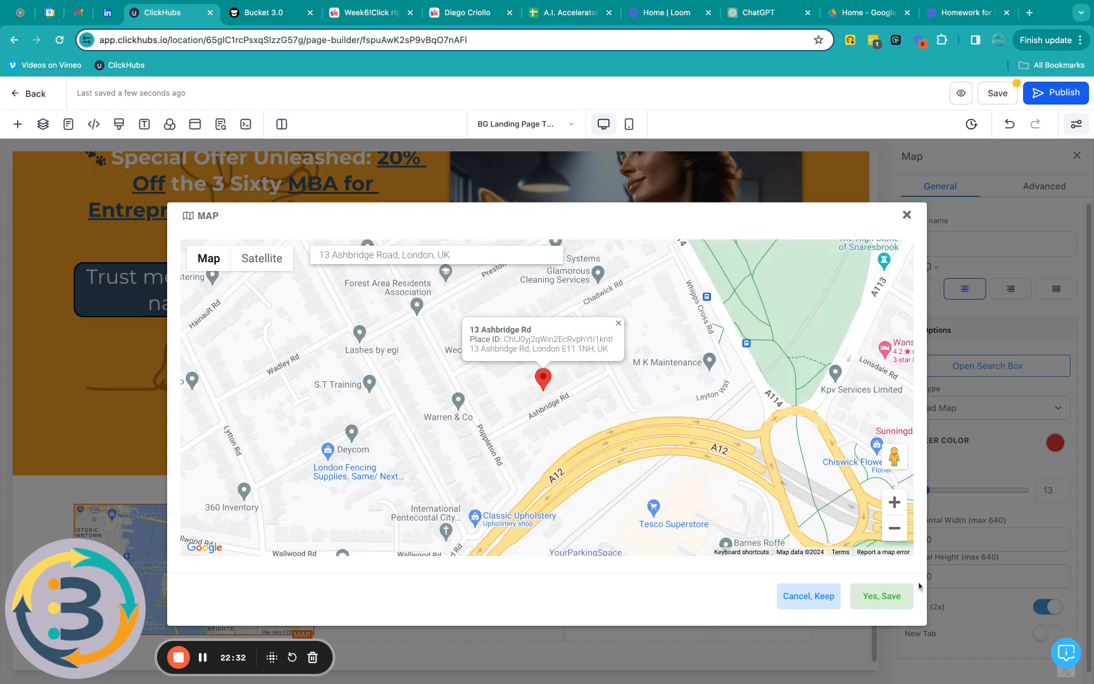
click(879, 598)
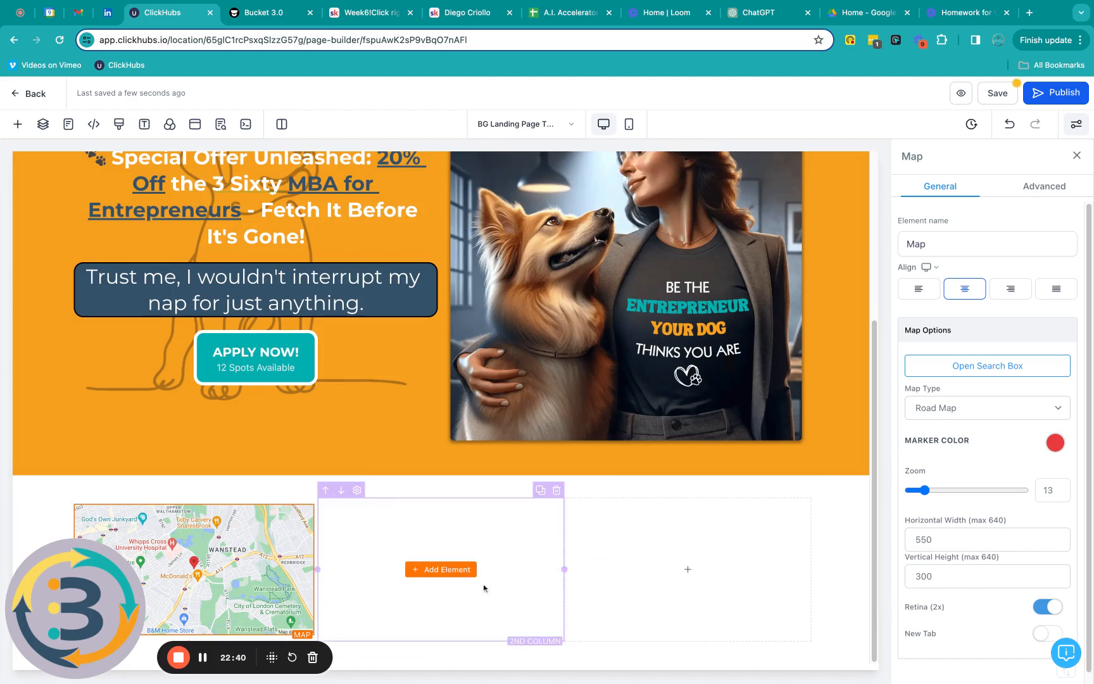
Step: Add a Form element to the second column and load 'BG Form for Landing Pages'
click(446, 571)
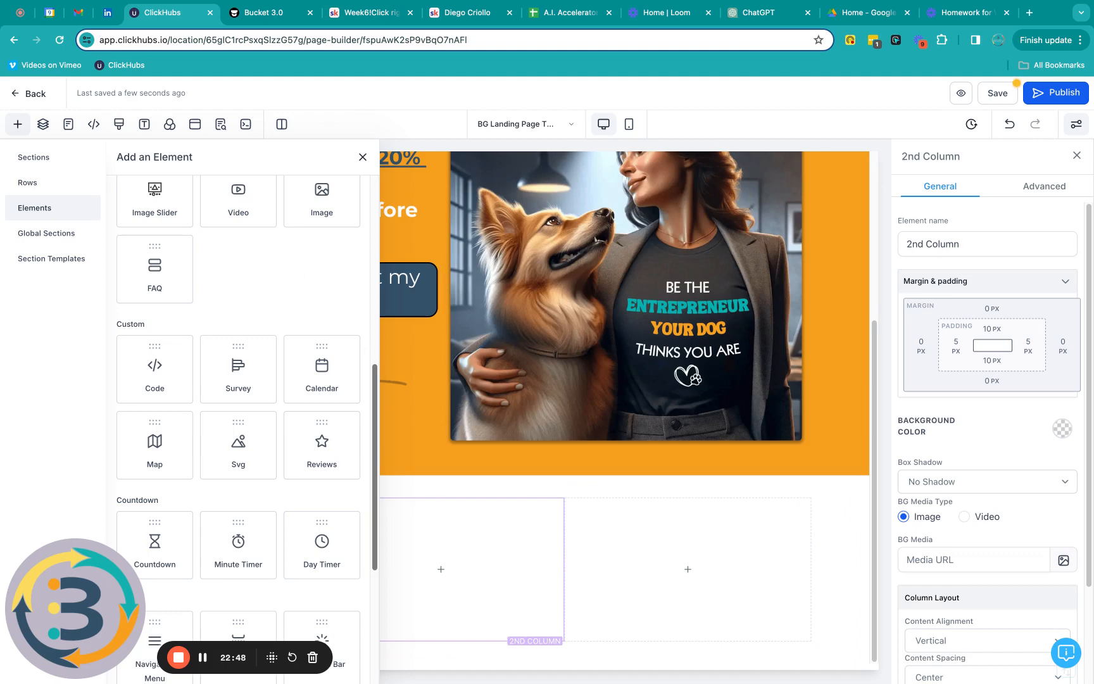
scroll(322, 227, down, 5)
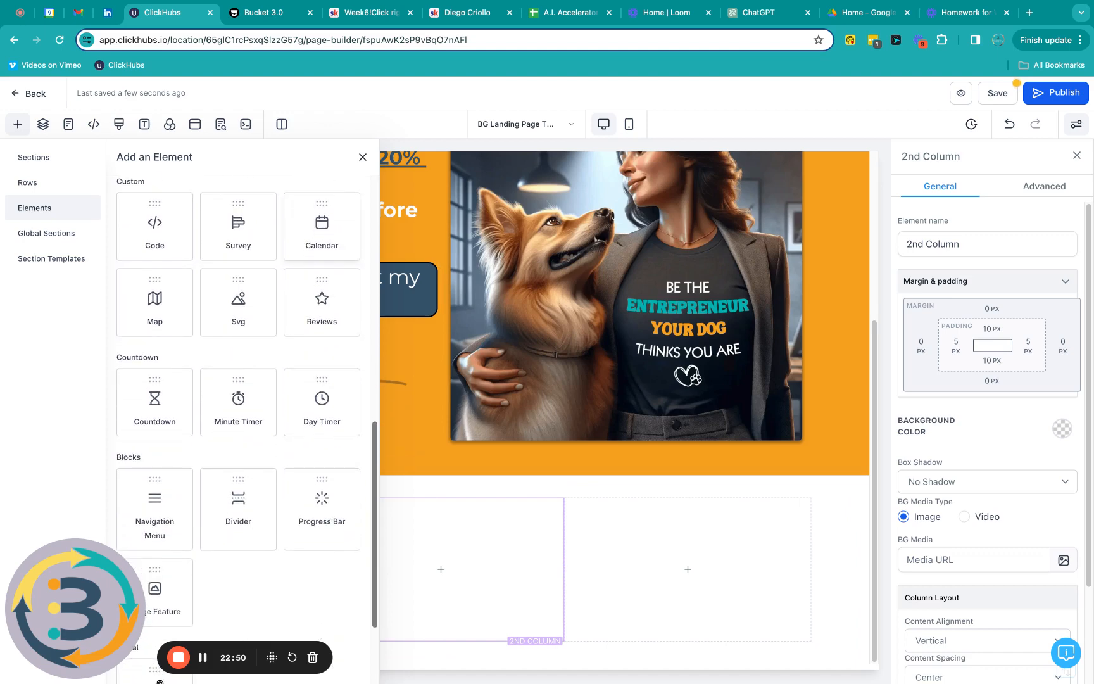
scroll(321, 227, down, 6)
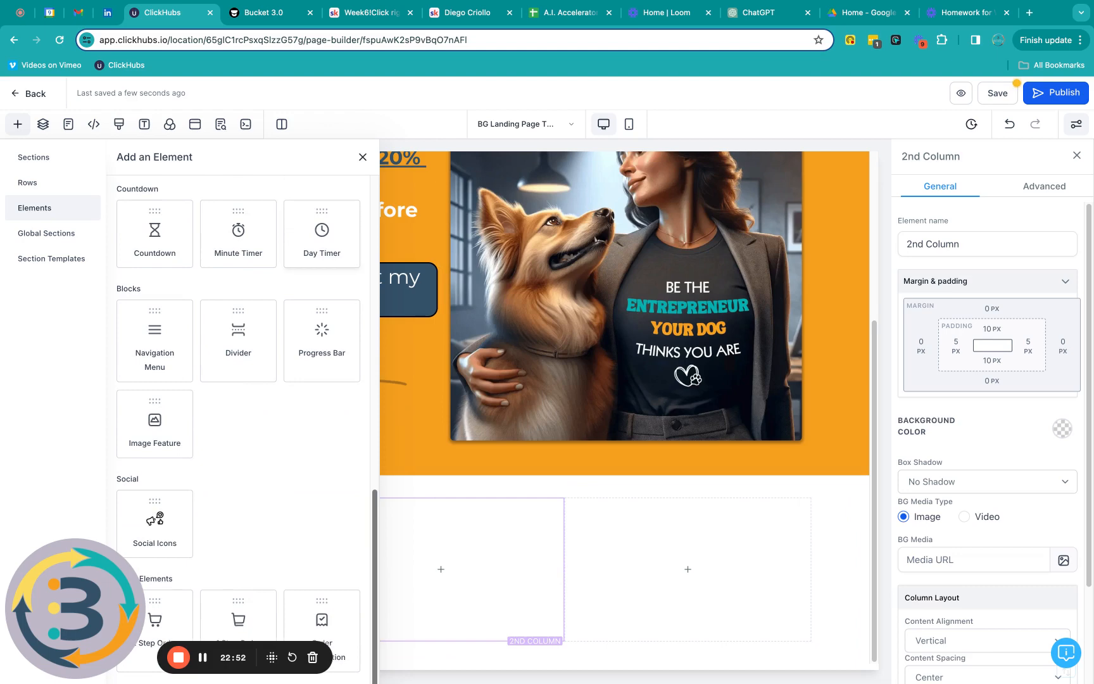
scroll(322, 253, up, 12)
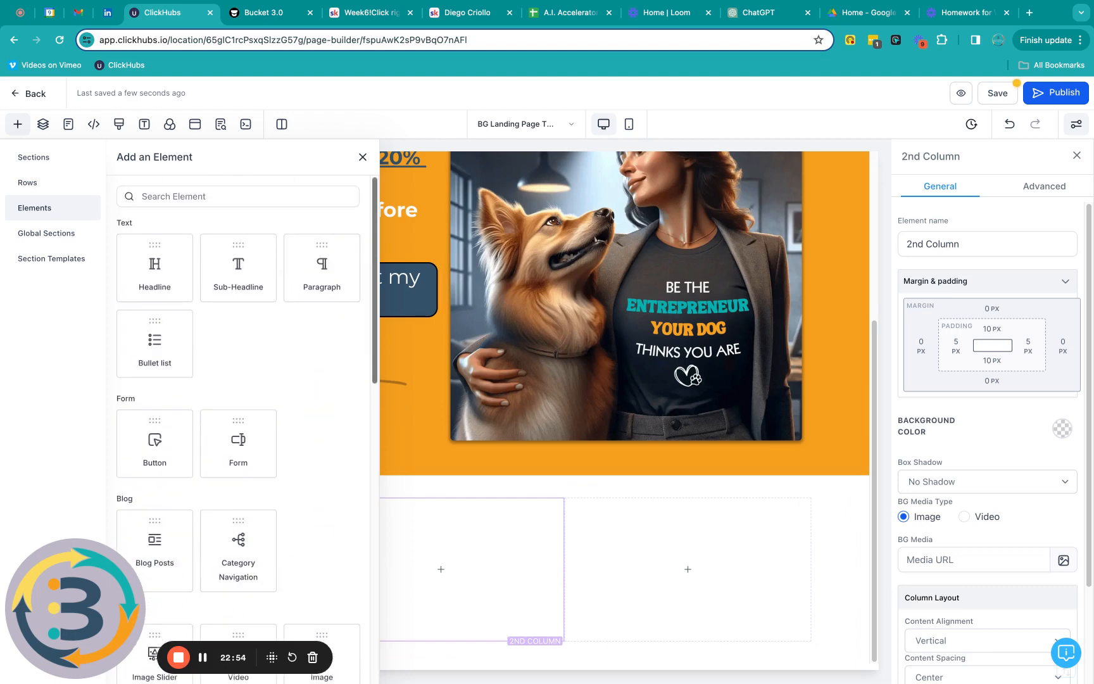
scroll(321, 266, down, 3)
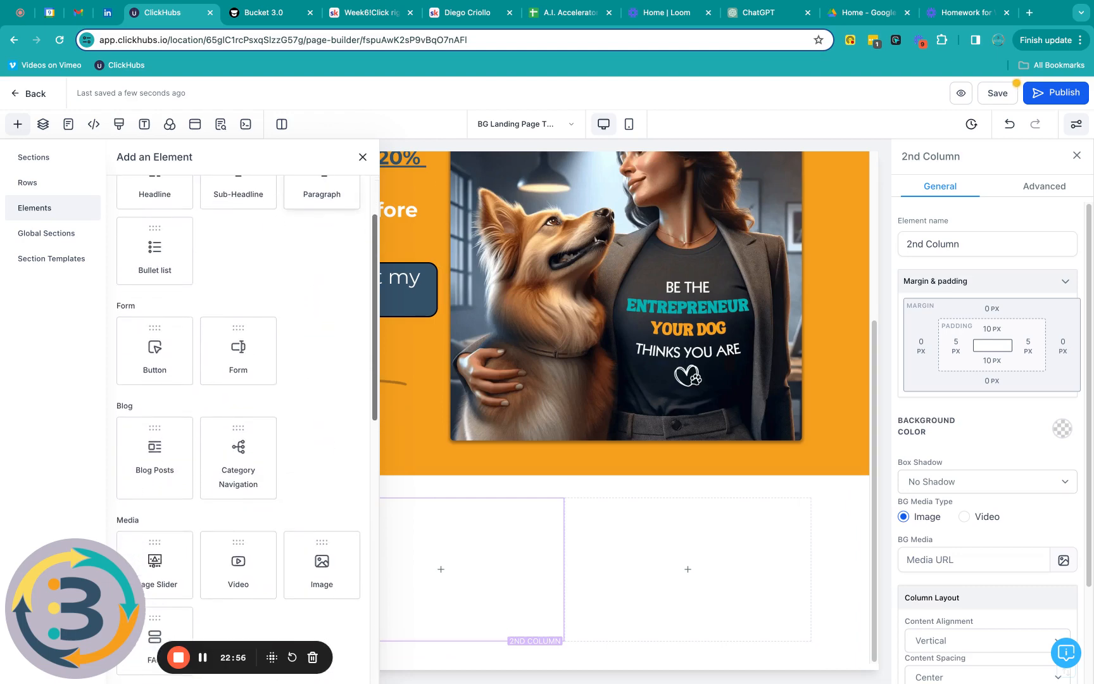
click(239, 350)
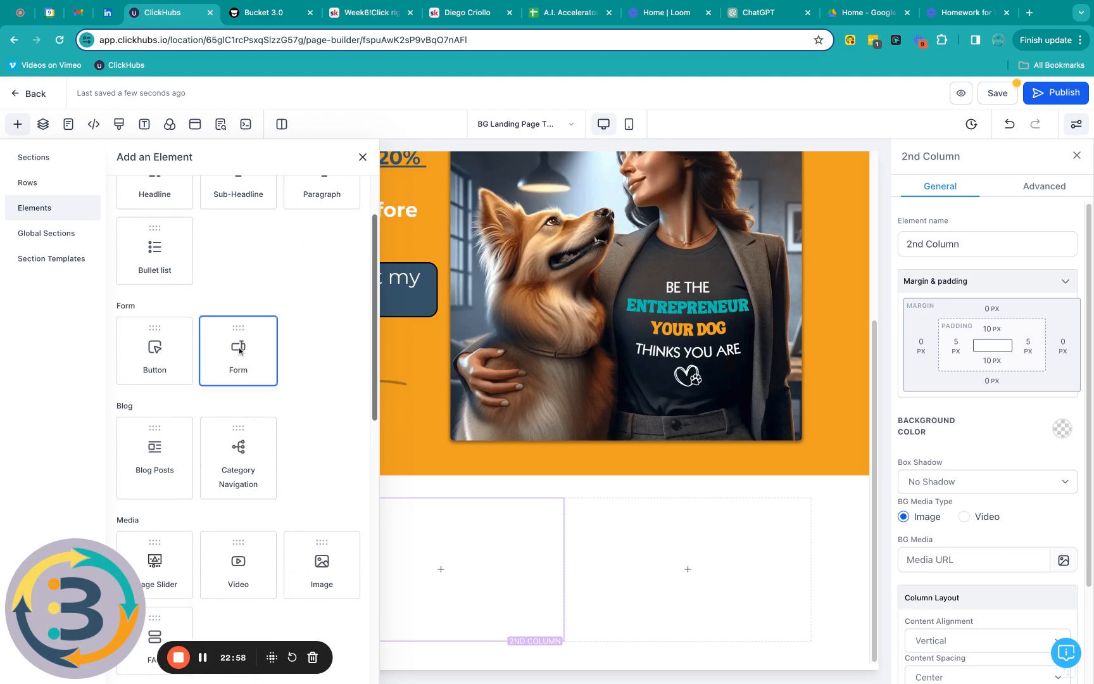
drag(239, 350, 364, 542)
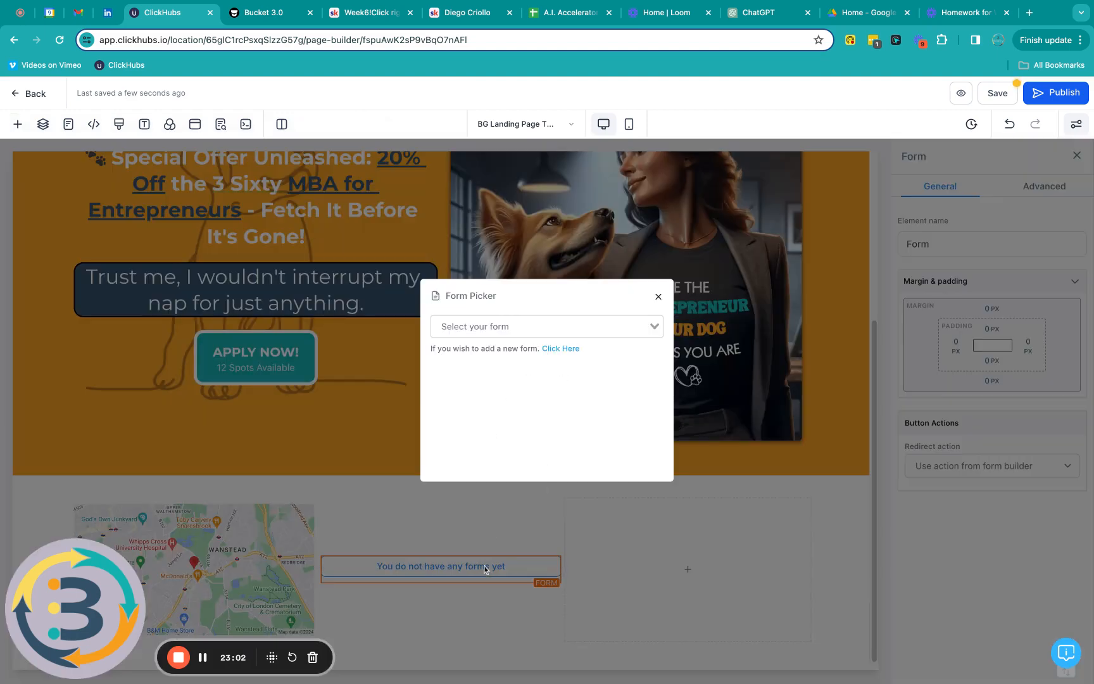
click(542, 329)
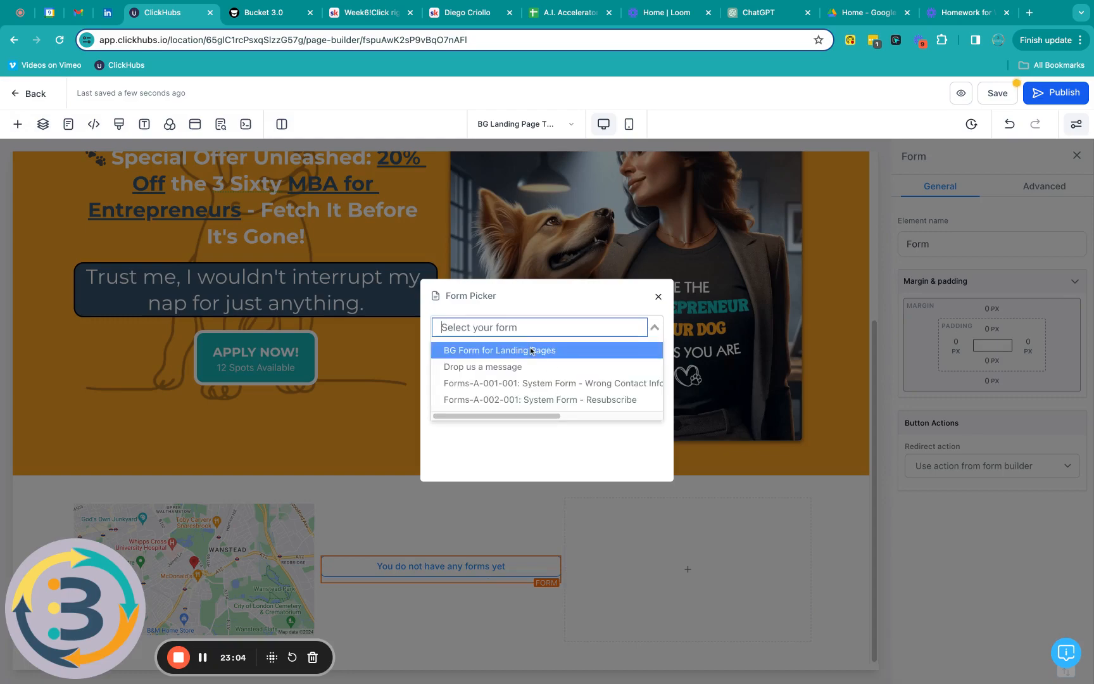
click(531, 350)
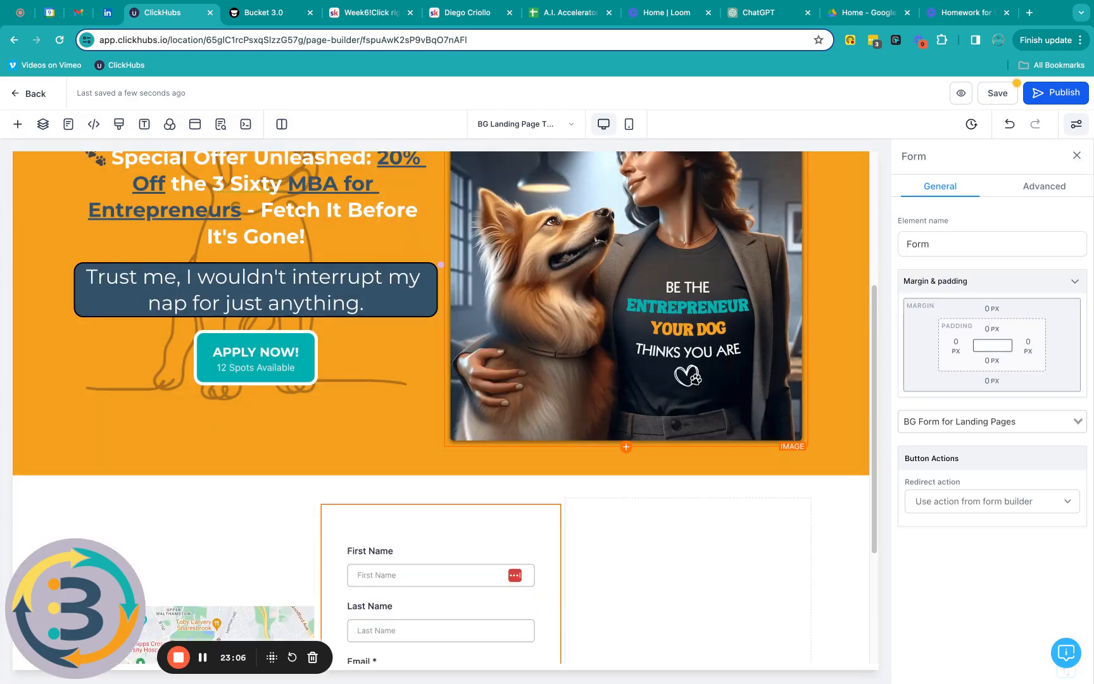
scroll(645, 577, down, 3)
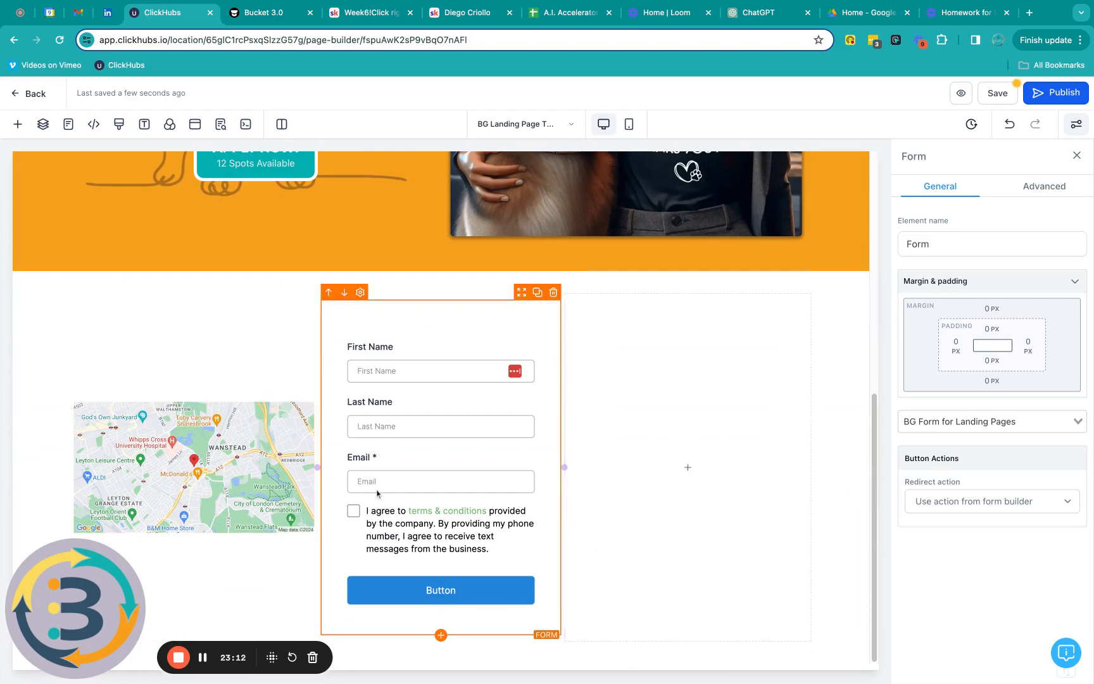
Step: Save the landing page, dismiss the SEO Meta Data panel, and exit the editor
click(997, 97)
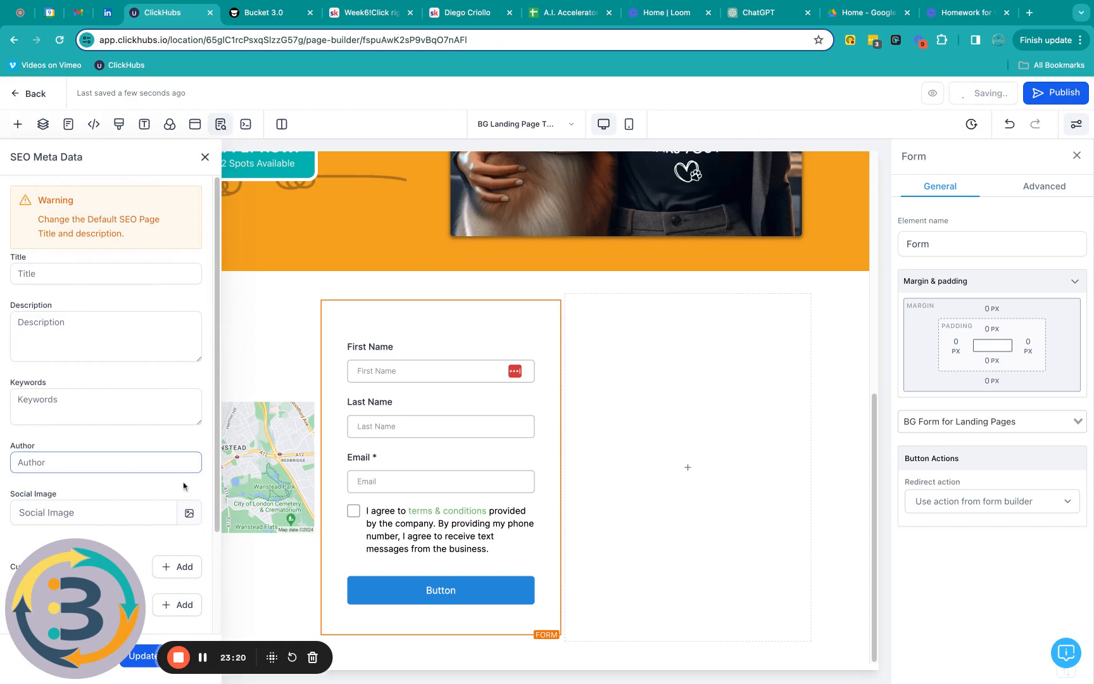
click(204, 158)
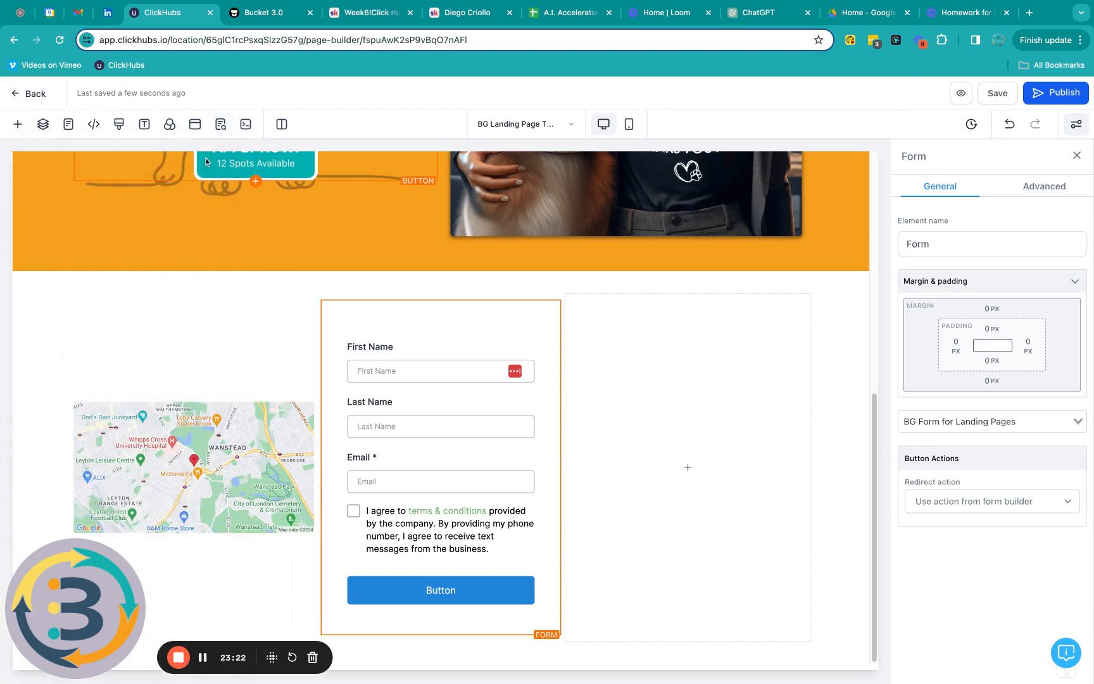
click(22, 95)
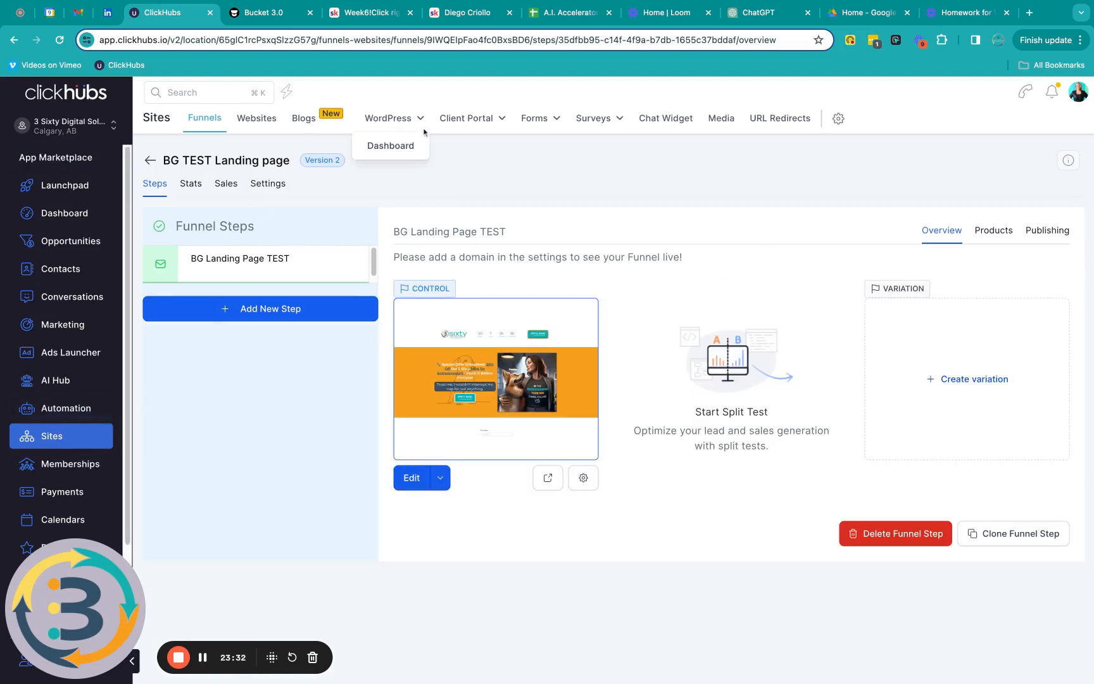
Step: Go to the Forms builder list from the top navigation
mouse_move(556, 118)
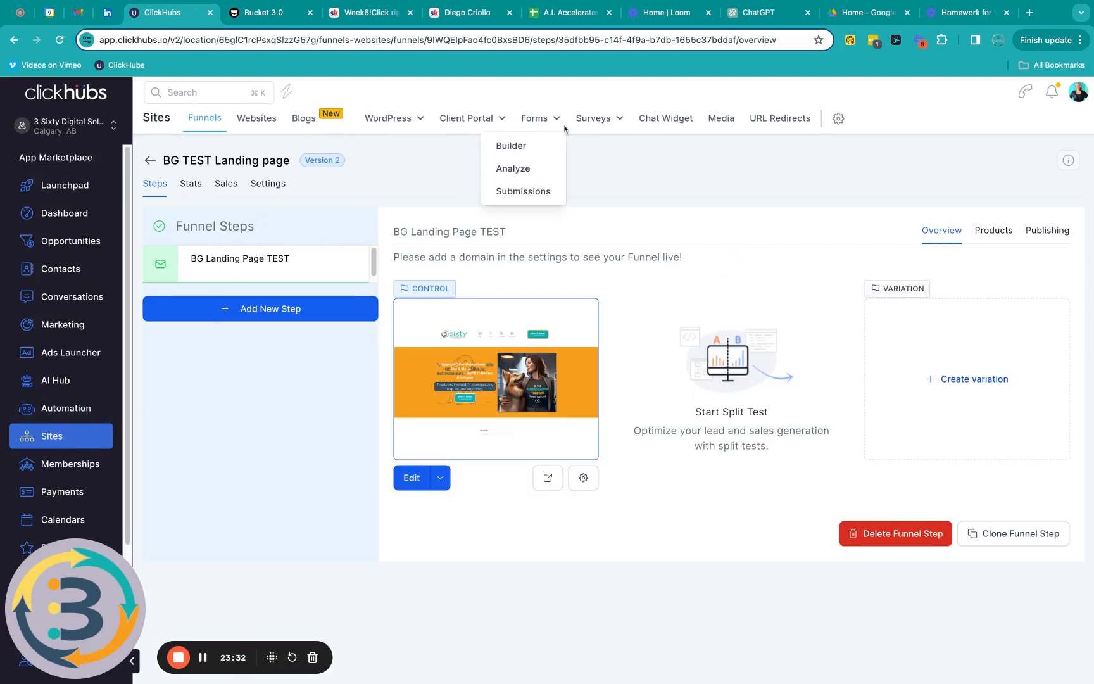
click(523, 150)
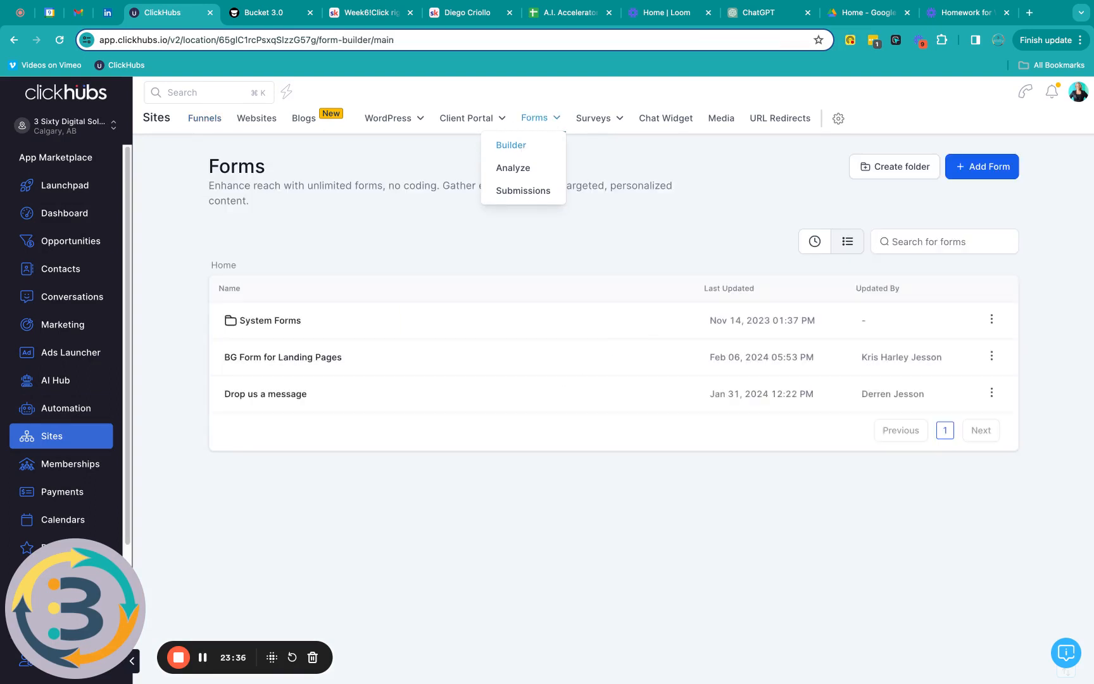
Step: Create a new form from scratch, giving Form 5 with default name, email and phone fields
click(997, 174)
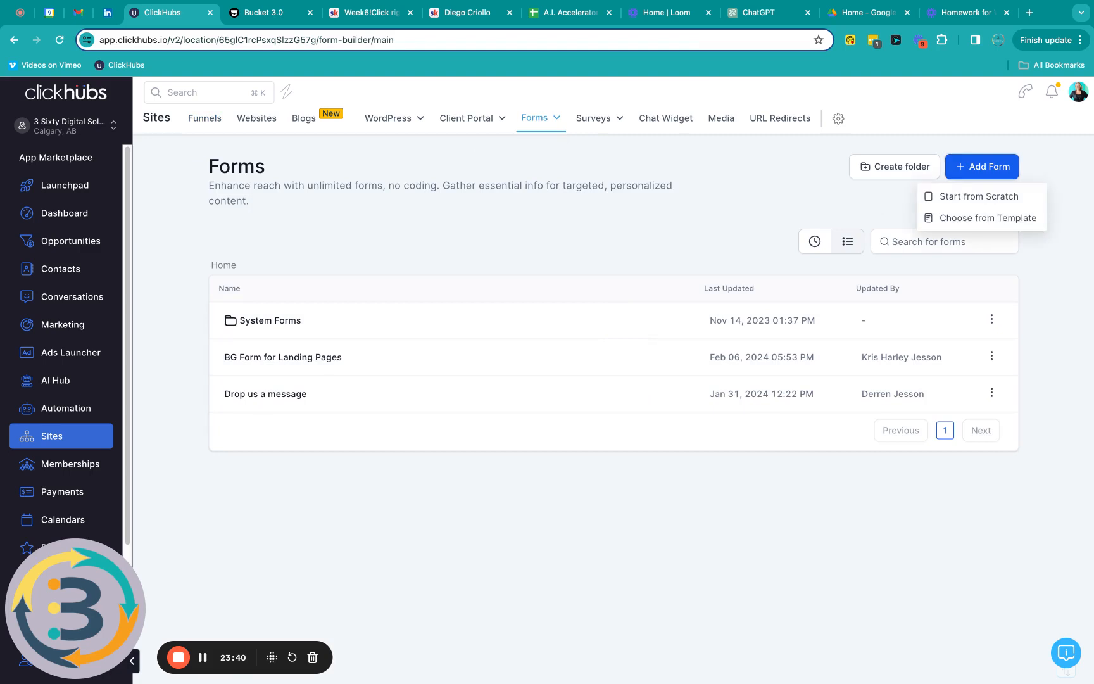
click(983, 199)
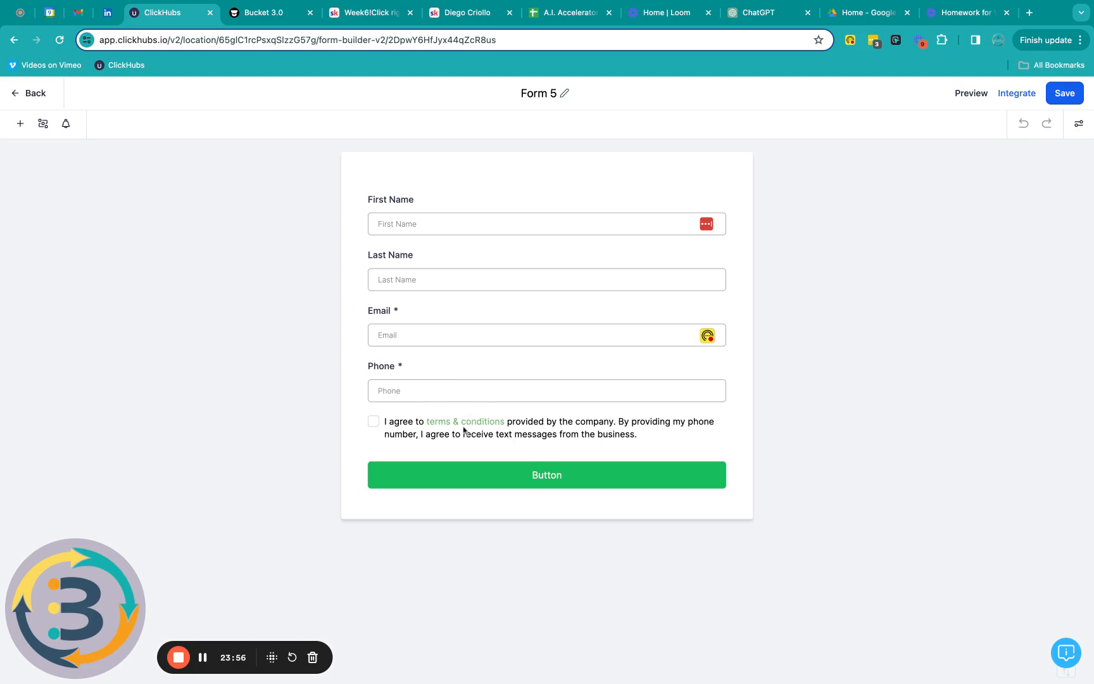
Step: Add an Address field to Form 5, then remove it again
click(20, 125)
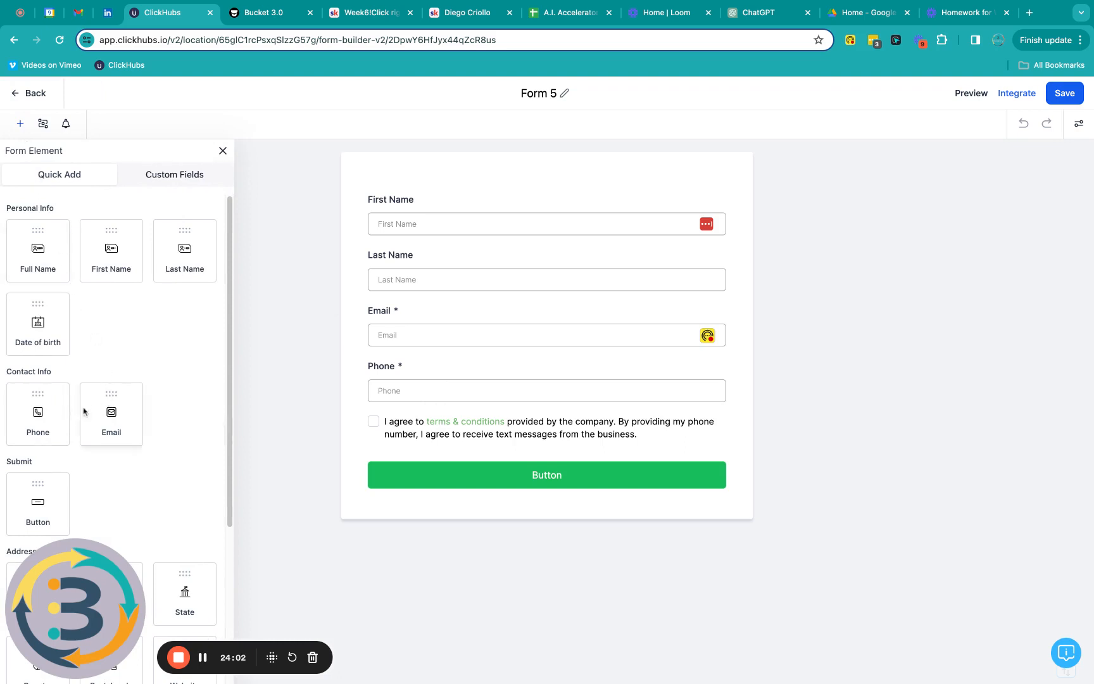
scroll(159, 310, down, 4)
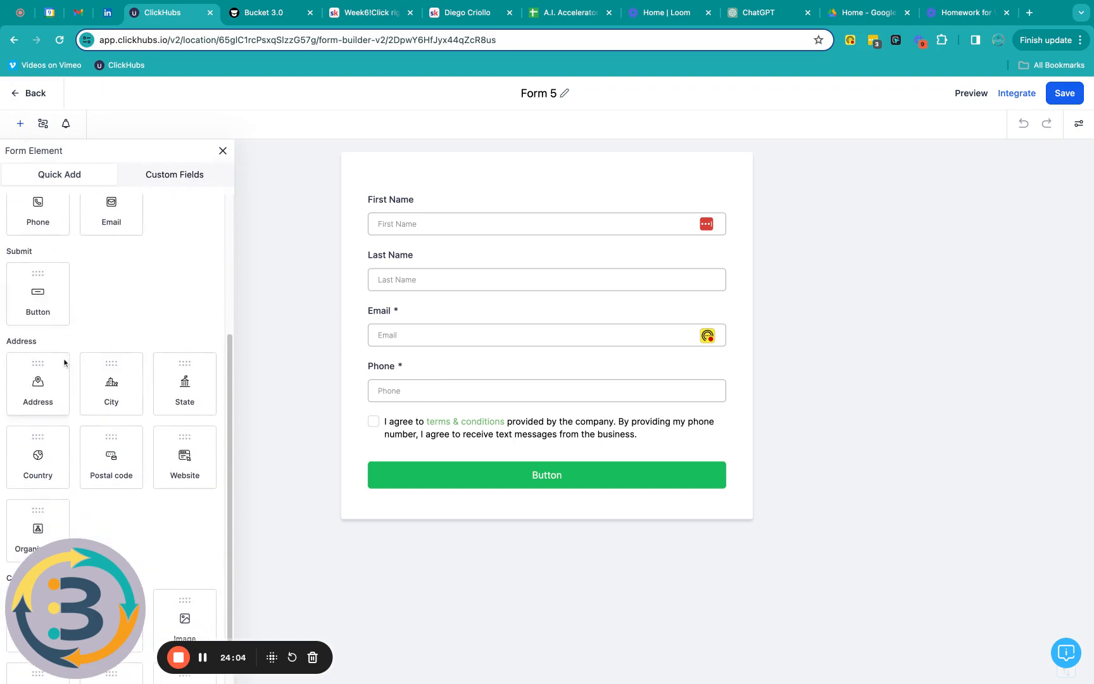
click(38, 383)
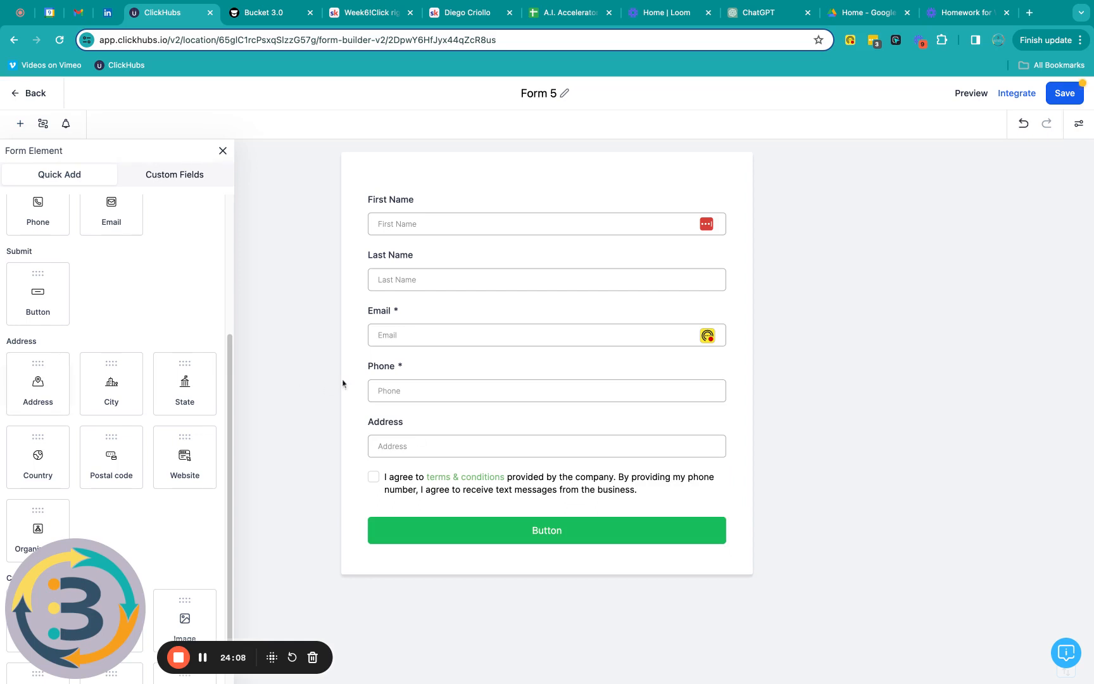
click(723, 450)
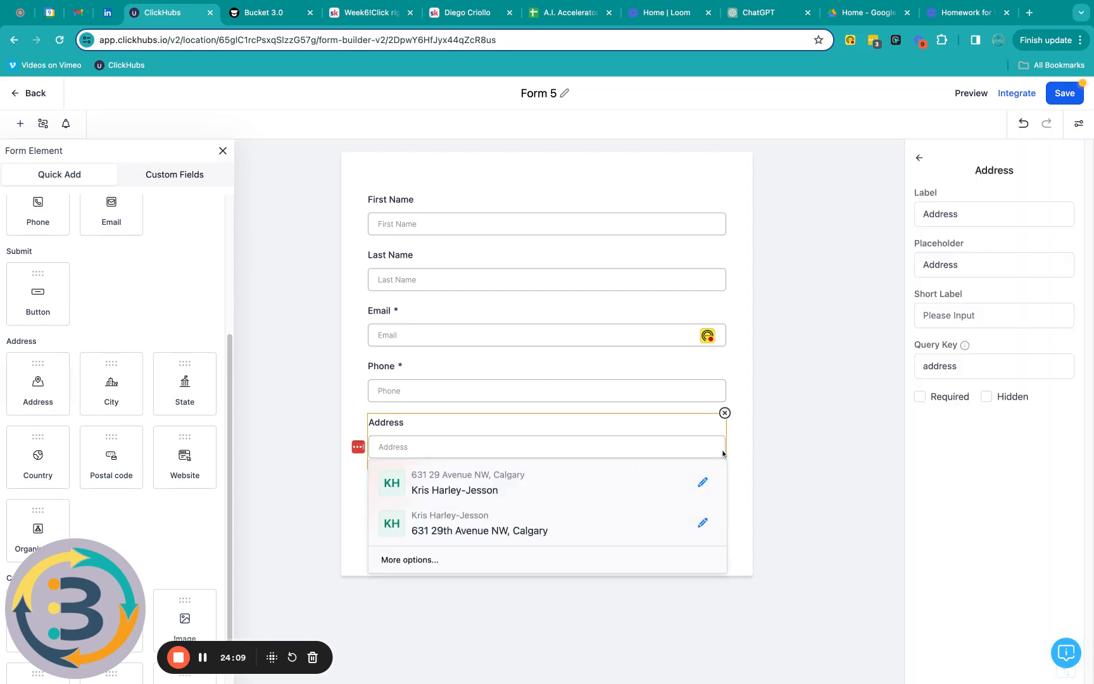
click(724, 412)
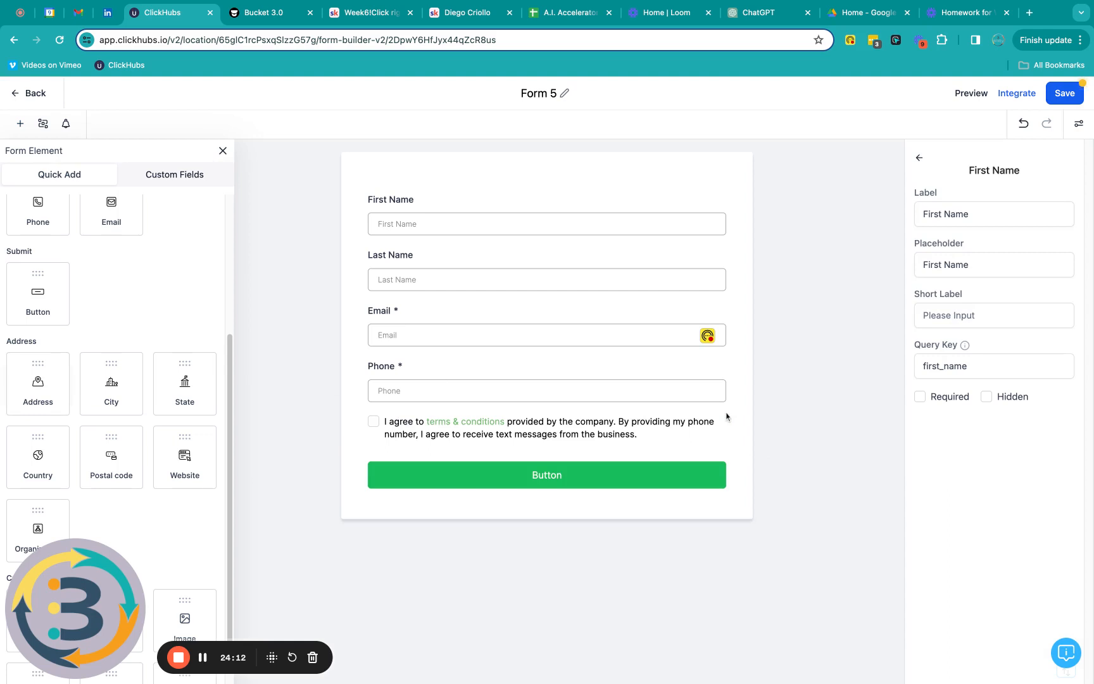
Step: Delete the Phone field so only First Name, Last Name and Email remain, and exit the builder
click(726, 392)
click(725, 360)
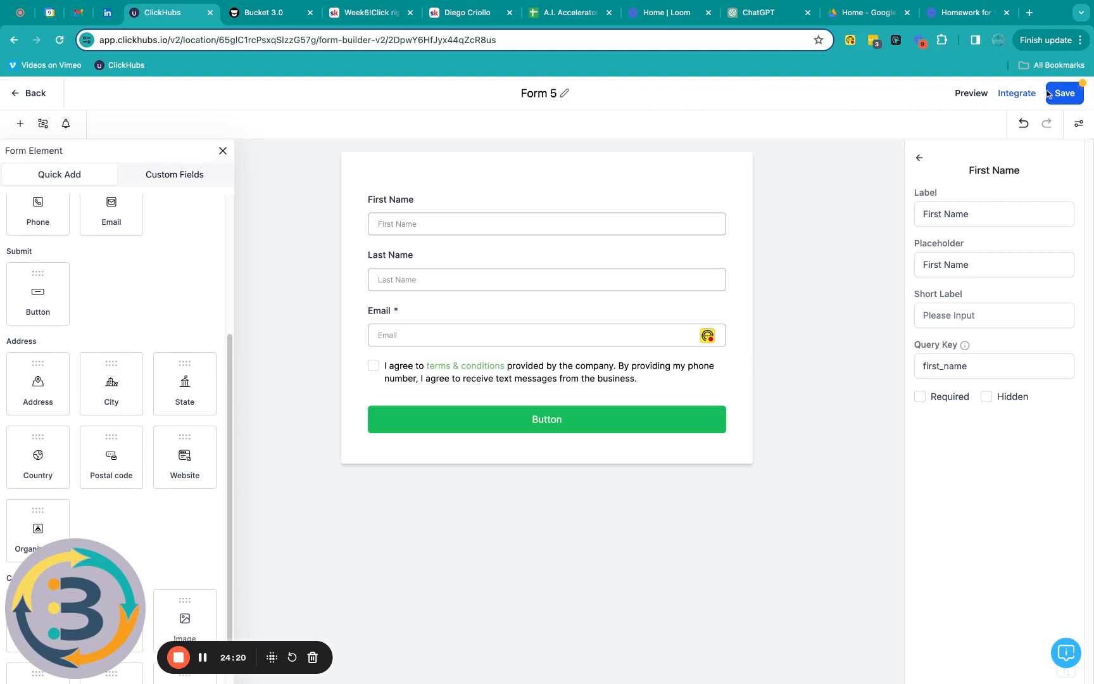
click(14, 96)
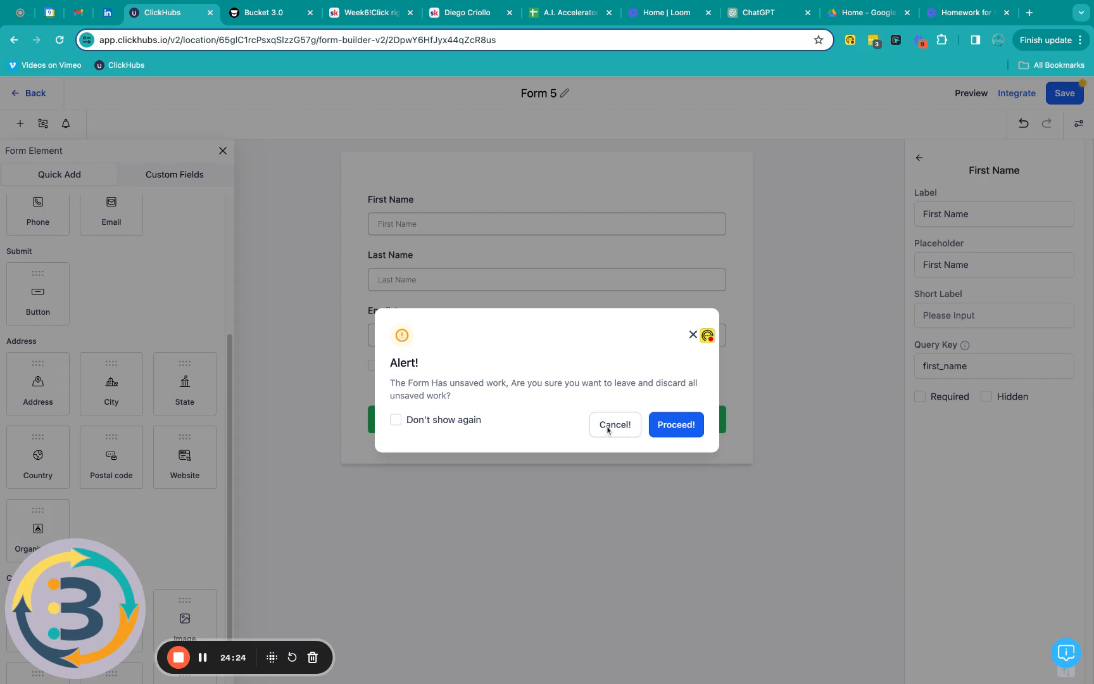
Step: Confirm leaving the form builder and open the Test for BG funnel from the funnels list
click(674, 428)
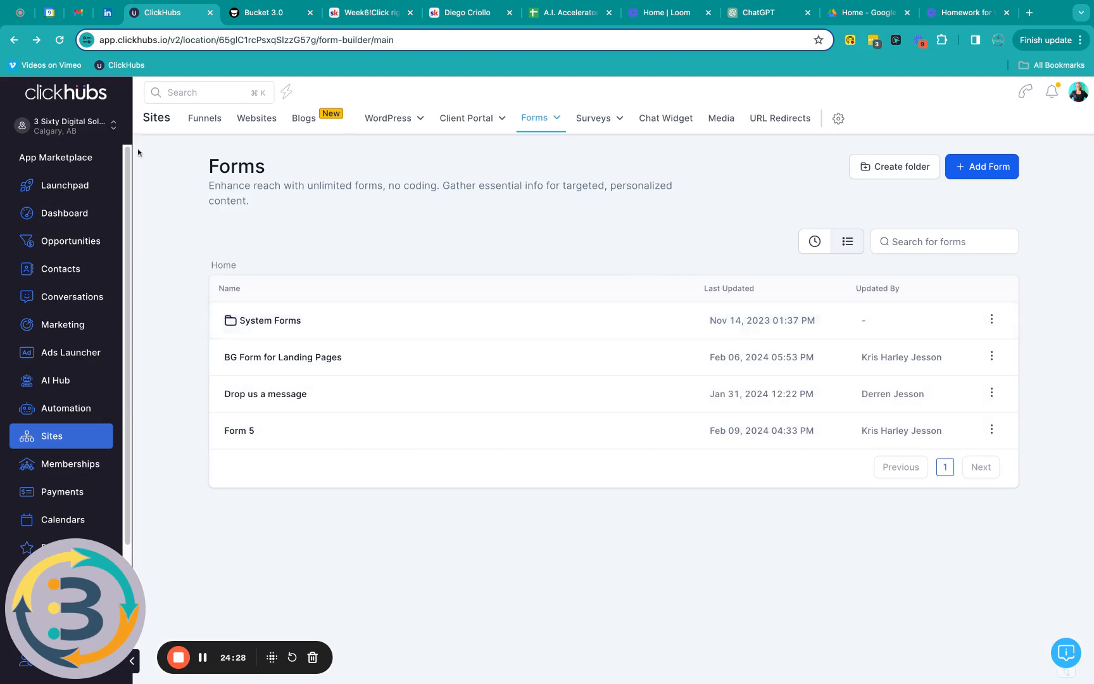
click(206, 124)
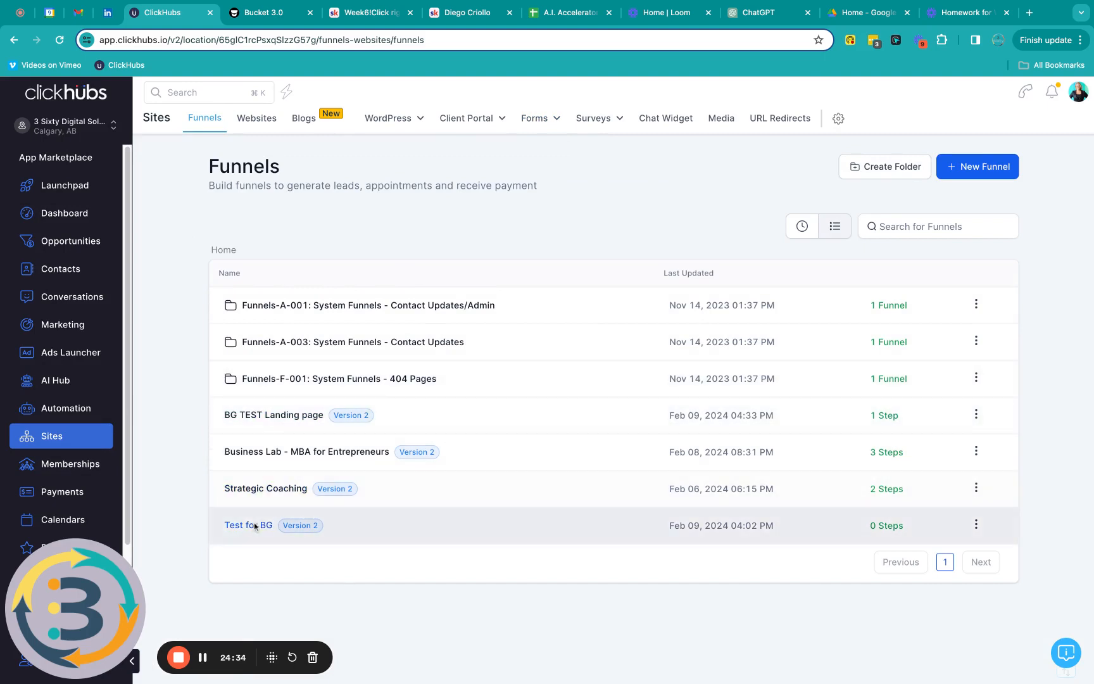
click(975, 524)
click(957, 437)
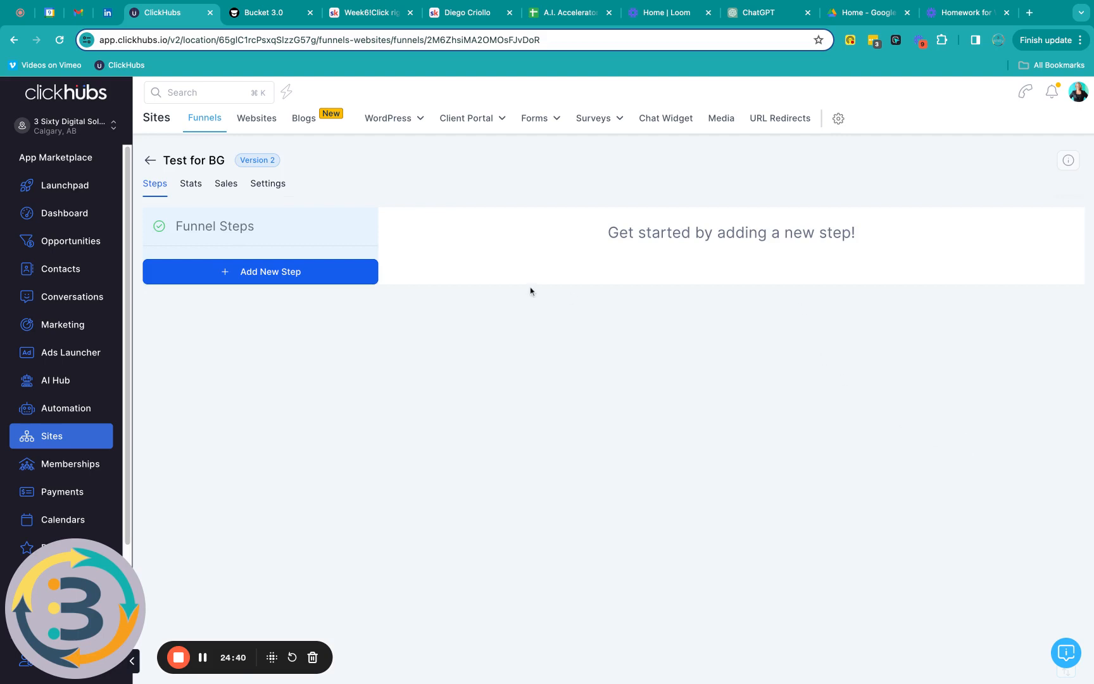
Step: Open the BG TEST Landing page funnel and edit its BG Landing Page TEST step
click(202, 660)
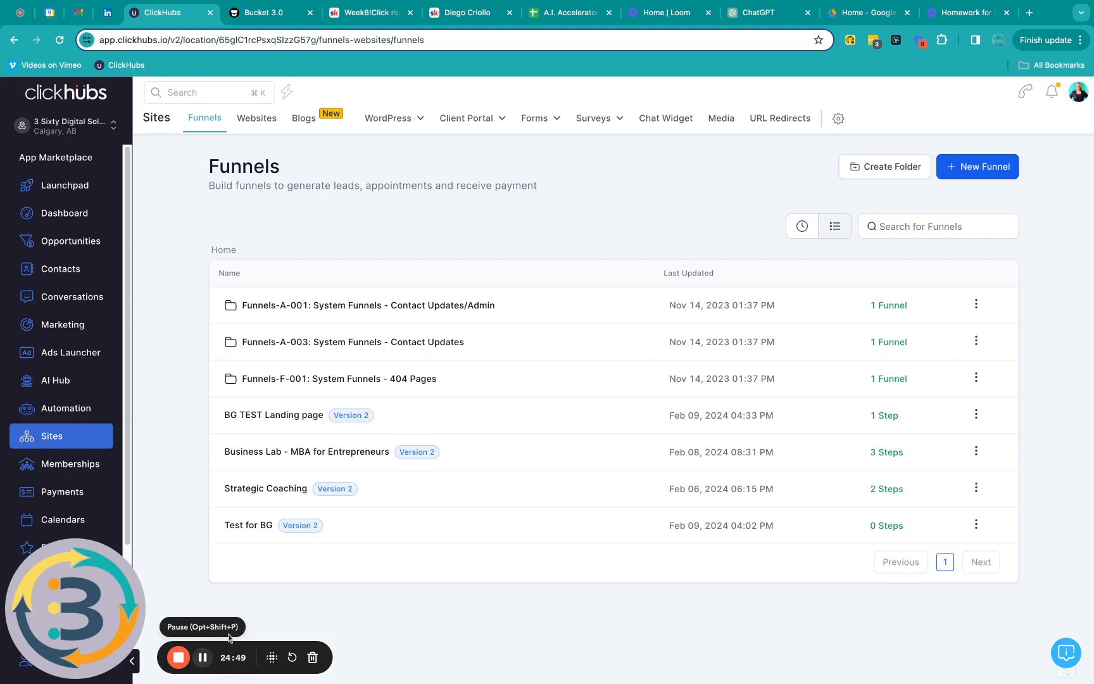
click(288, 418)
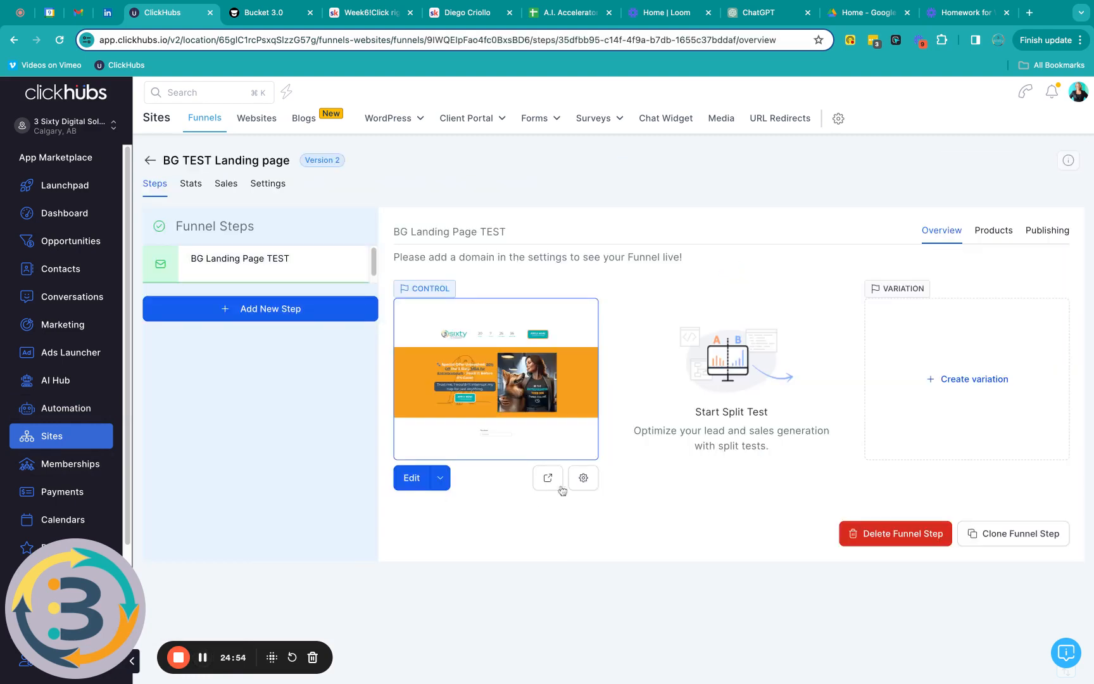
click(412, 479)
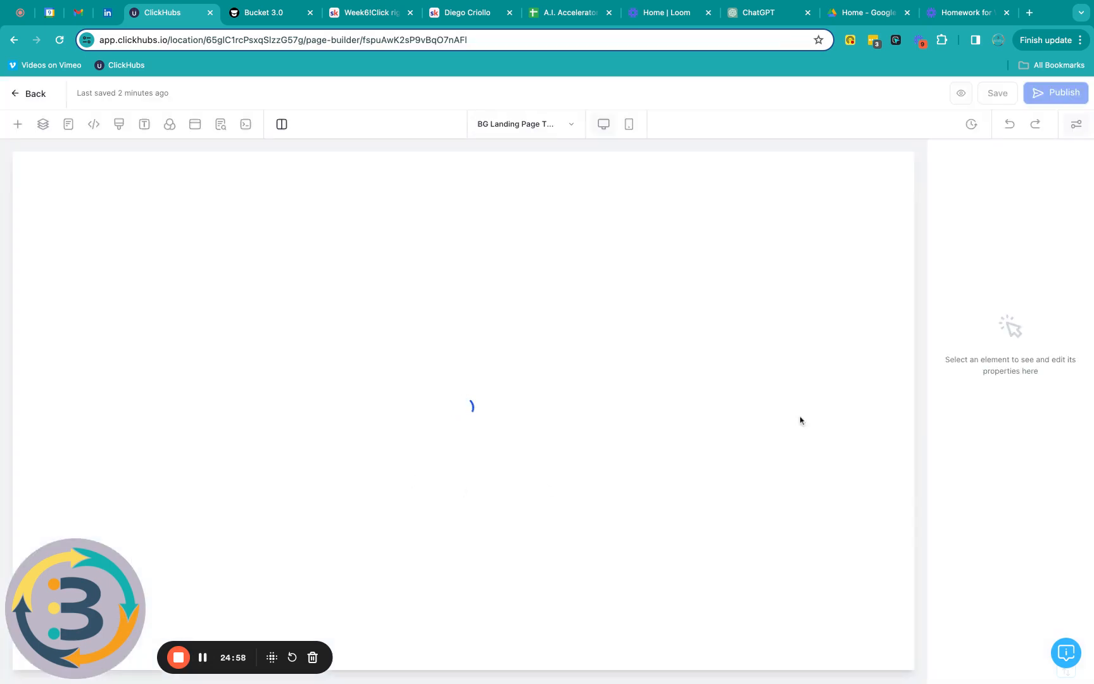
Step: Drop an Image Slider element from Media into the empty third column beside the contact form
scroll(788, 354, down, 3)
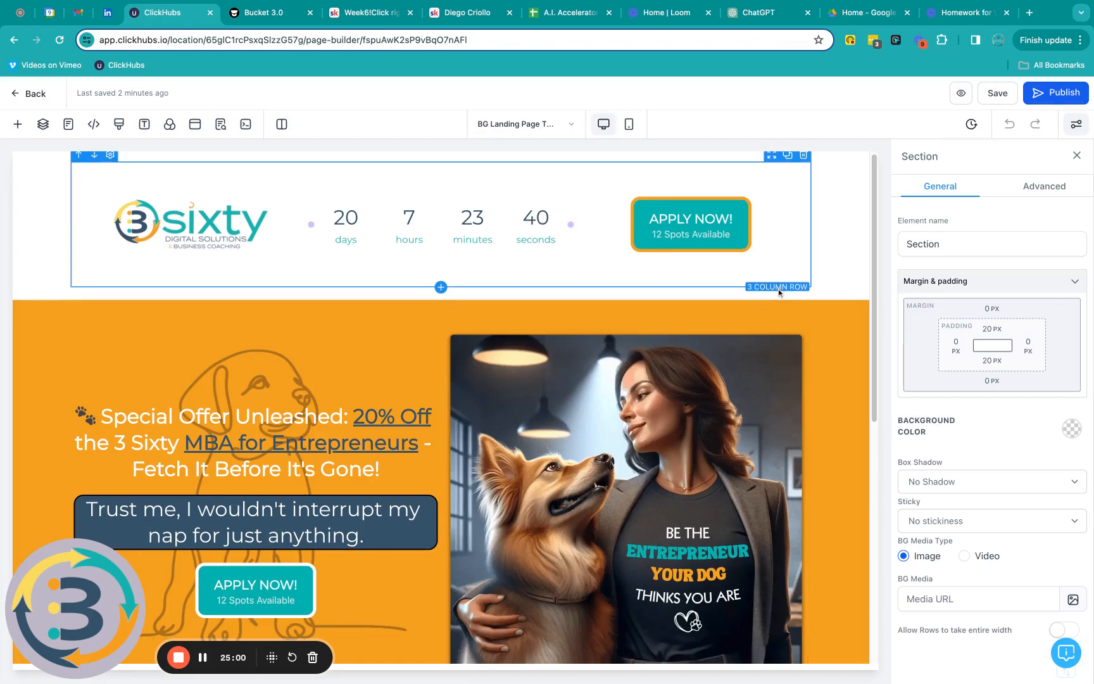
scroll(779, 293, down, 10)
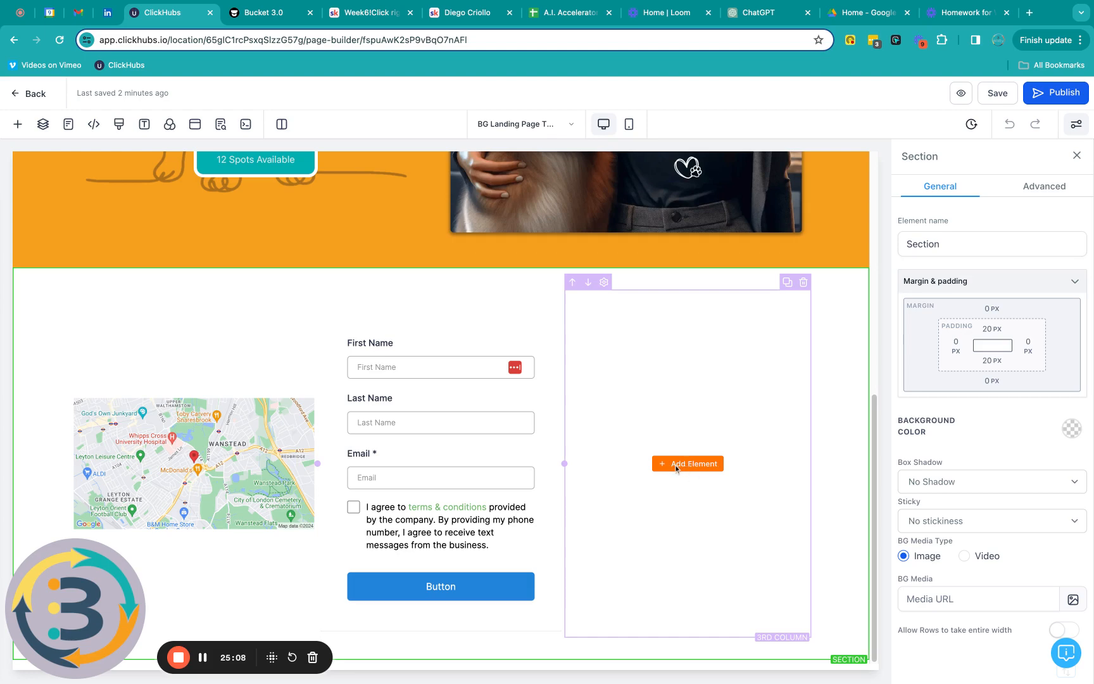
click(676, 464)
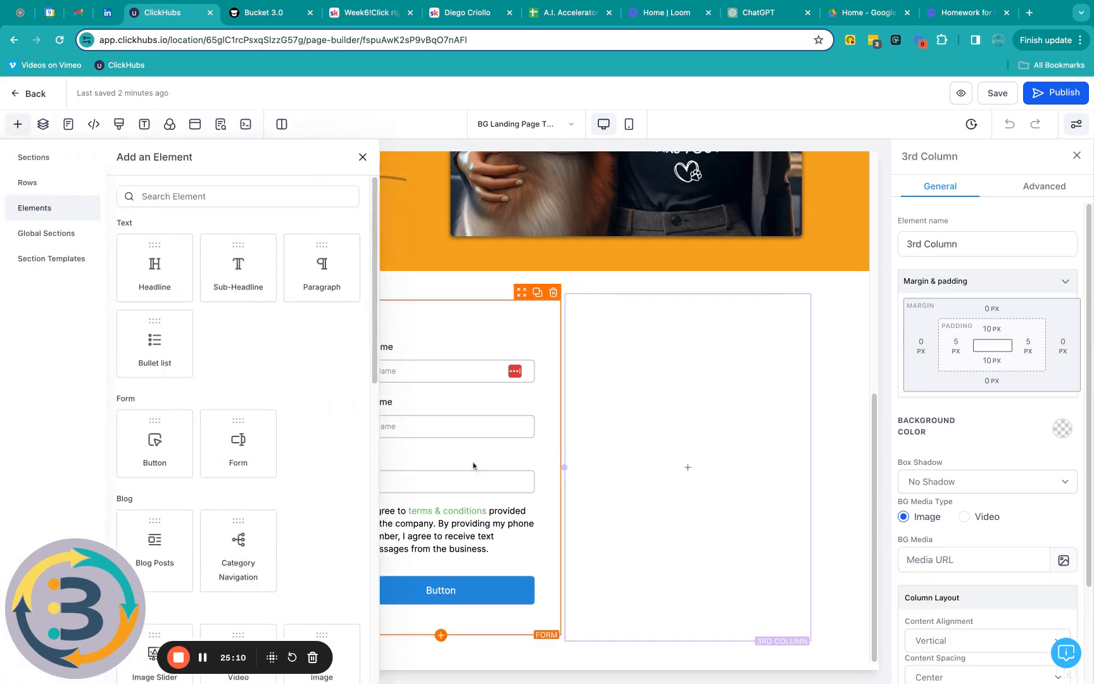
scroll(328, 414, down, 5)
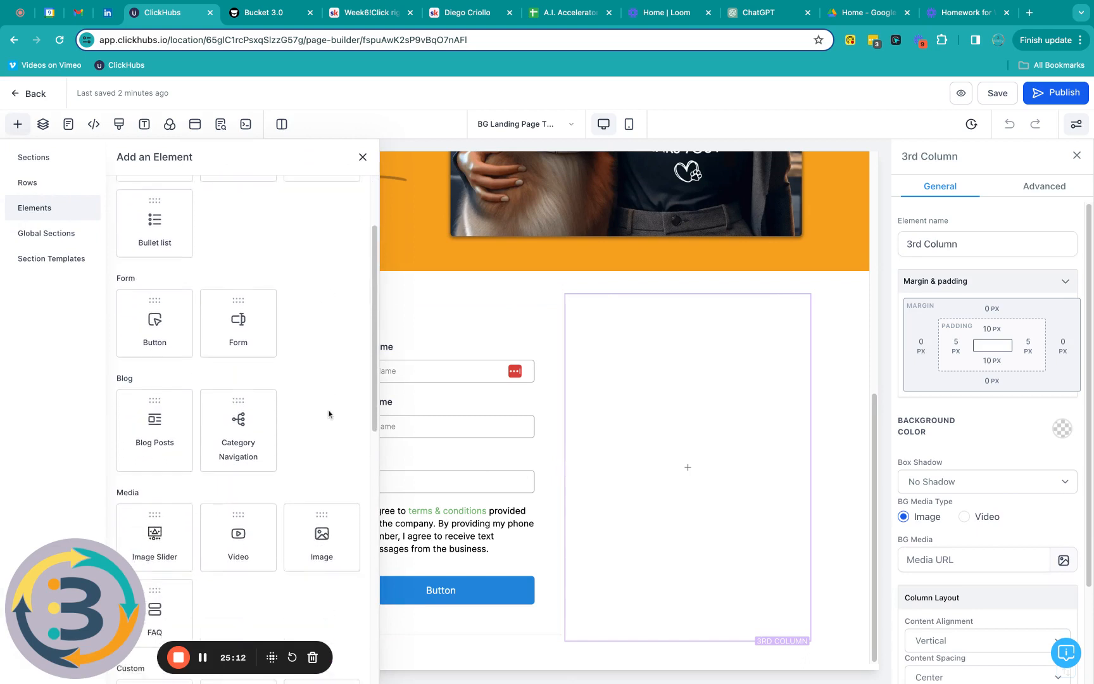
scroll(247, 418, down, 6)
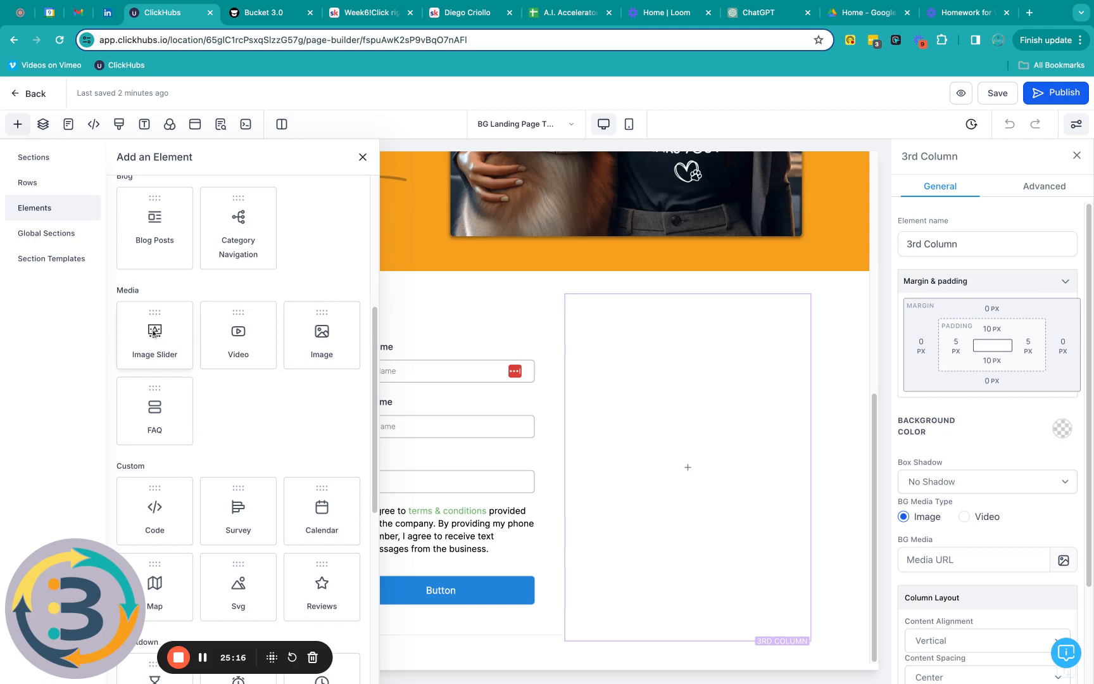
drag(152, 334, 603, 427)
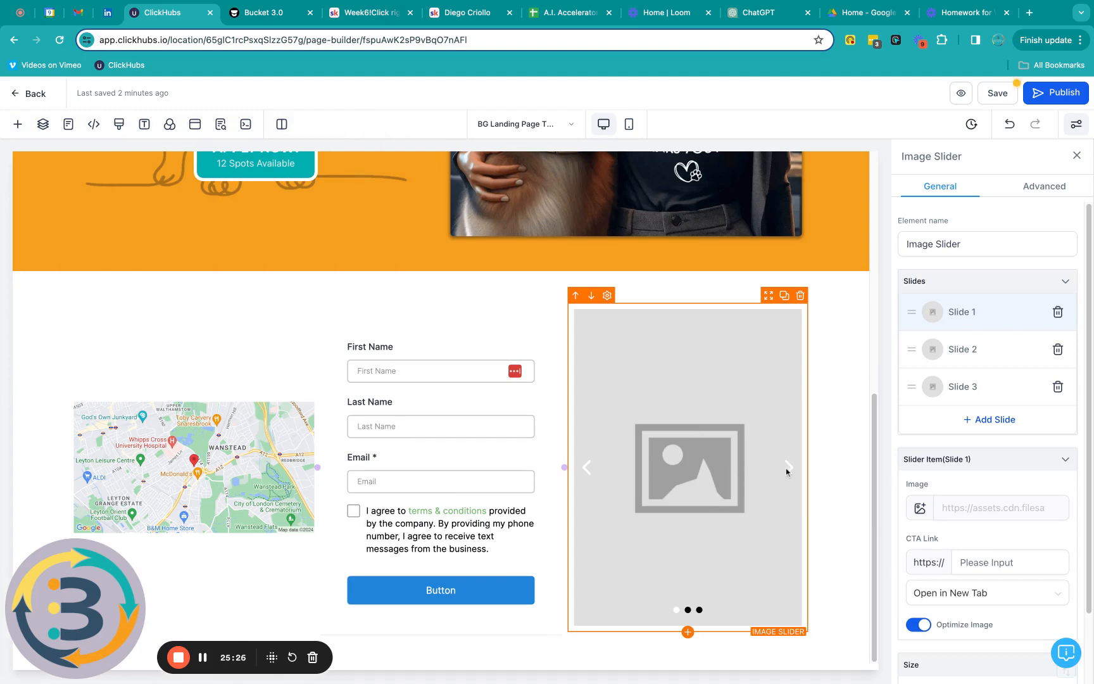
Step: Set slide 1's image to the DALL·E 10.00.04 photo of a woman beside a large dog
scroll(978, 542, down, 2)
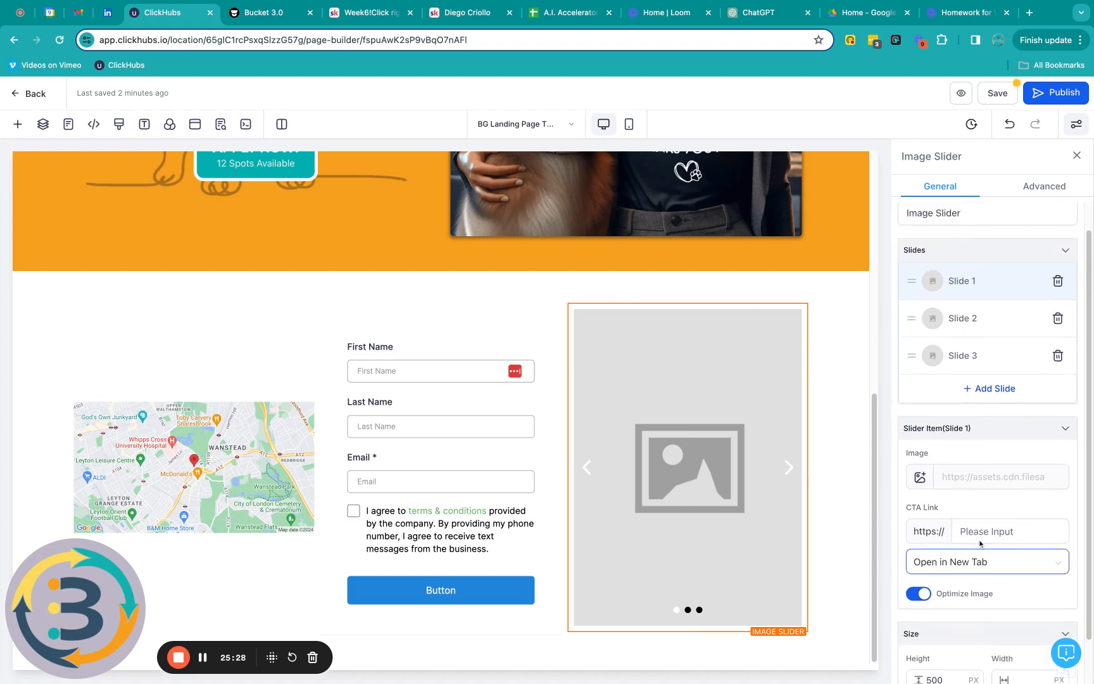
scroll(997, 326, up, 2)
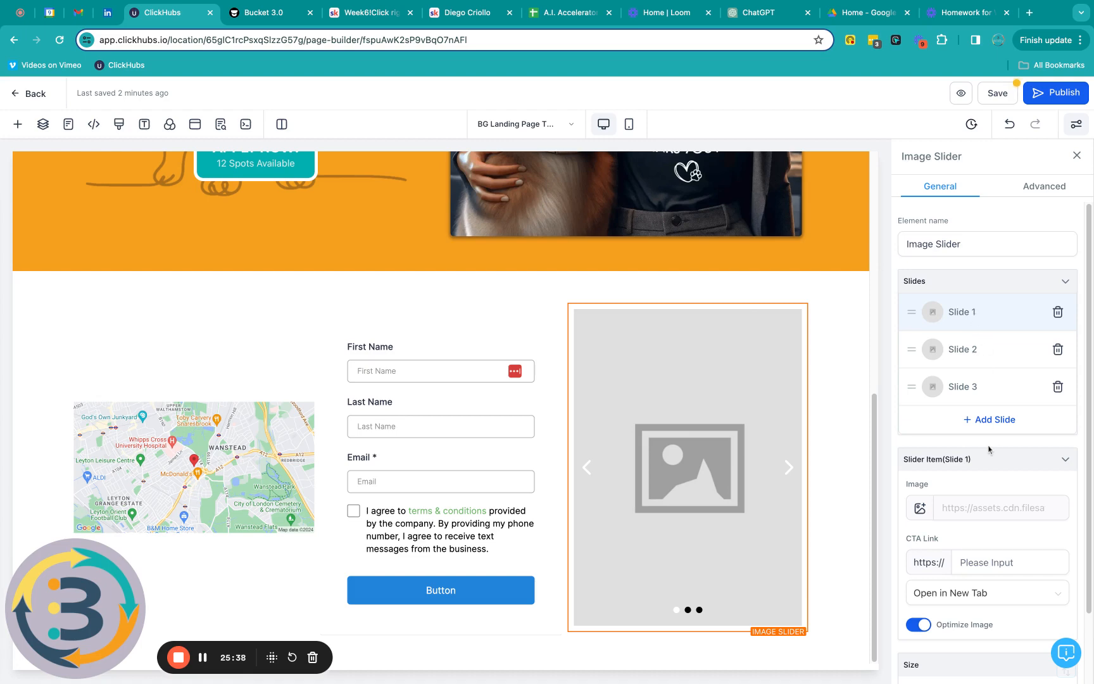
scroll(990, 449, down, 3)
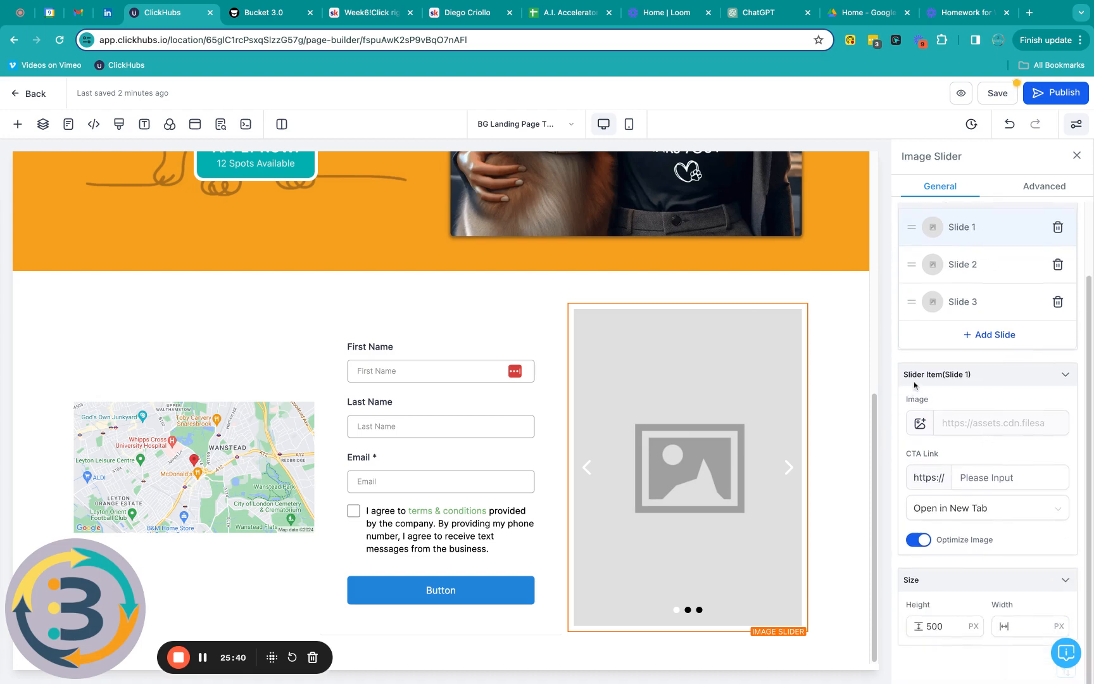
click(920, 424)
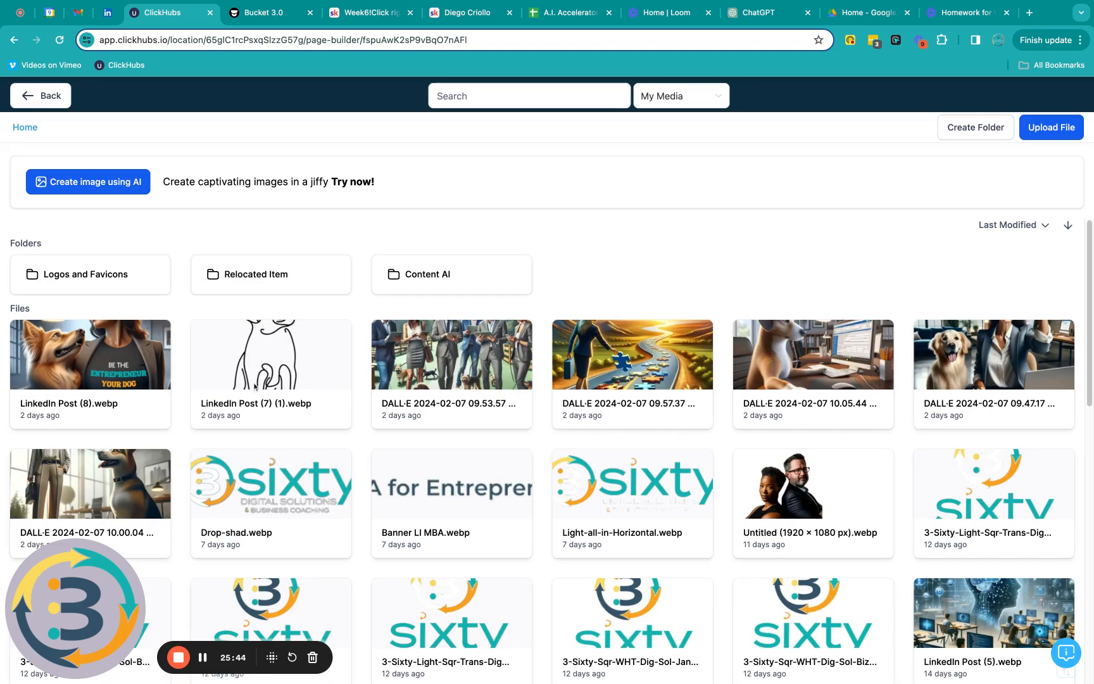
click(109, 474)
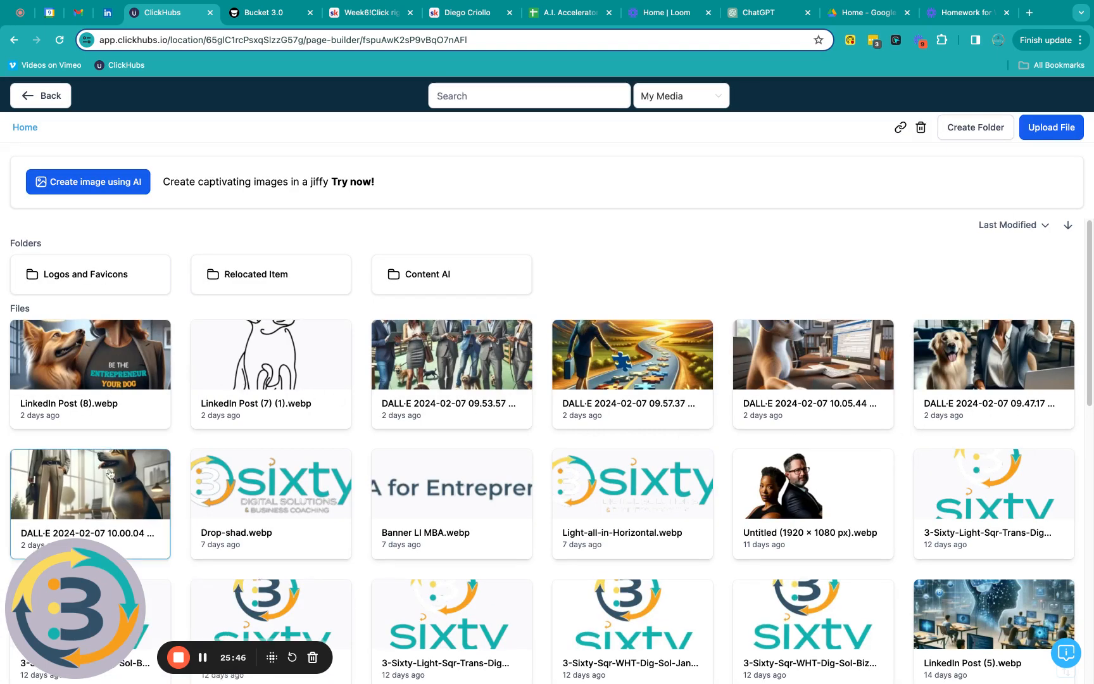
double_click(109, 472)
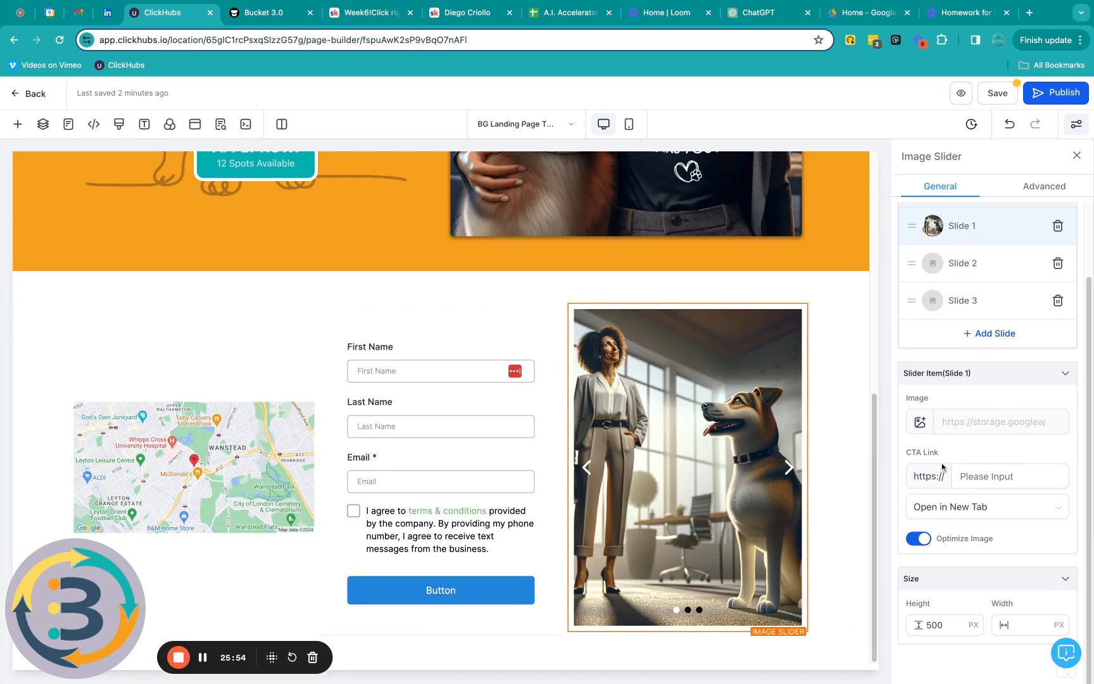
click(1065, 374)
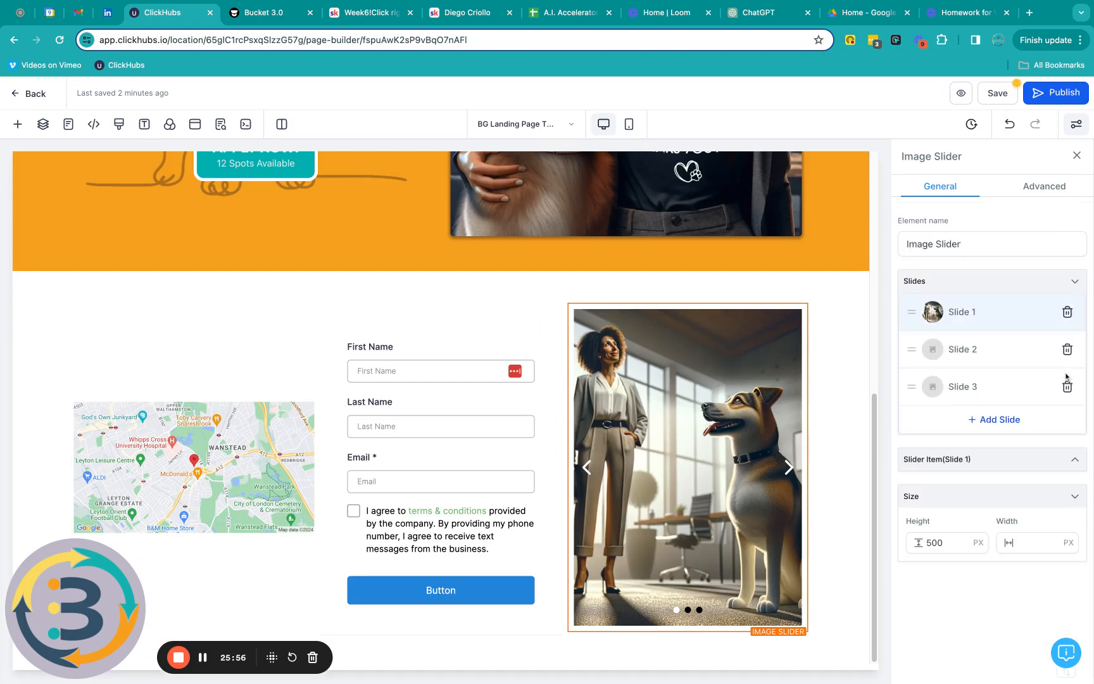
click(918, 350)
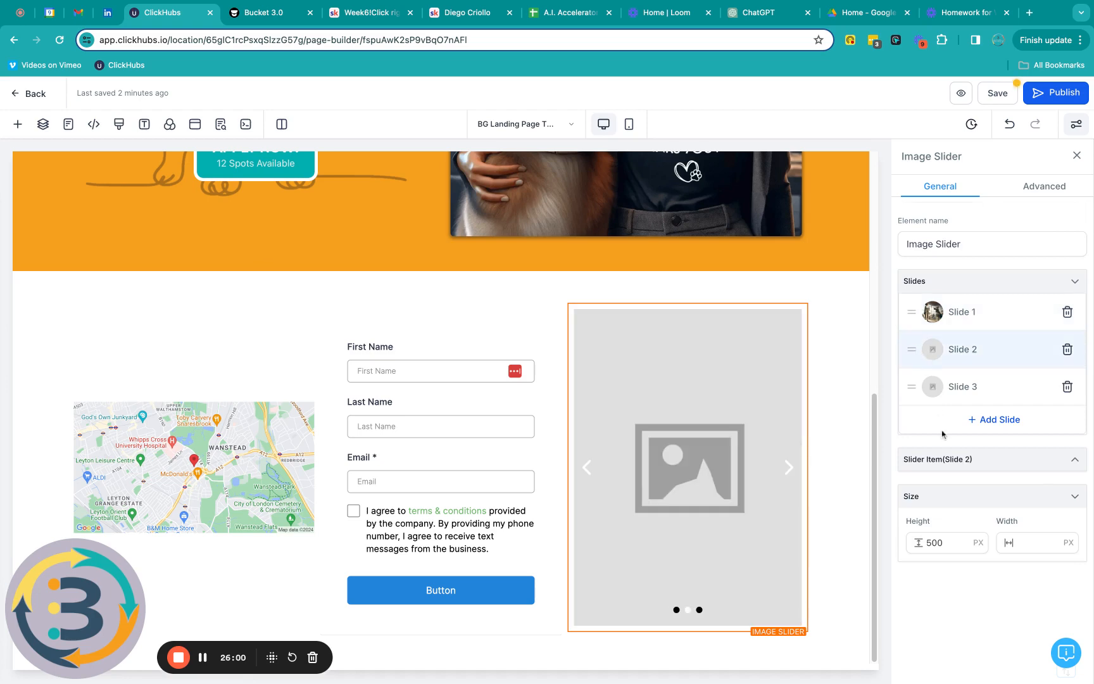
Step: Give slide 2 the DALL·E 10.05.44 dog-at-a-computer photo
click(1075, 460)
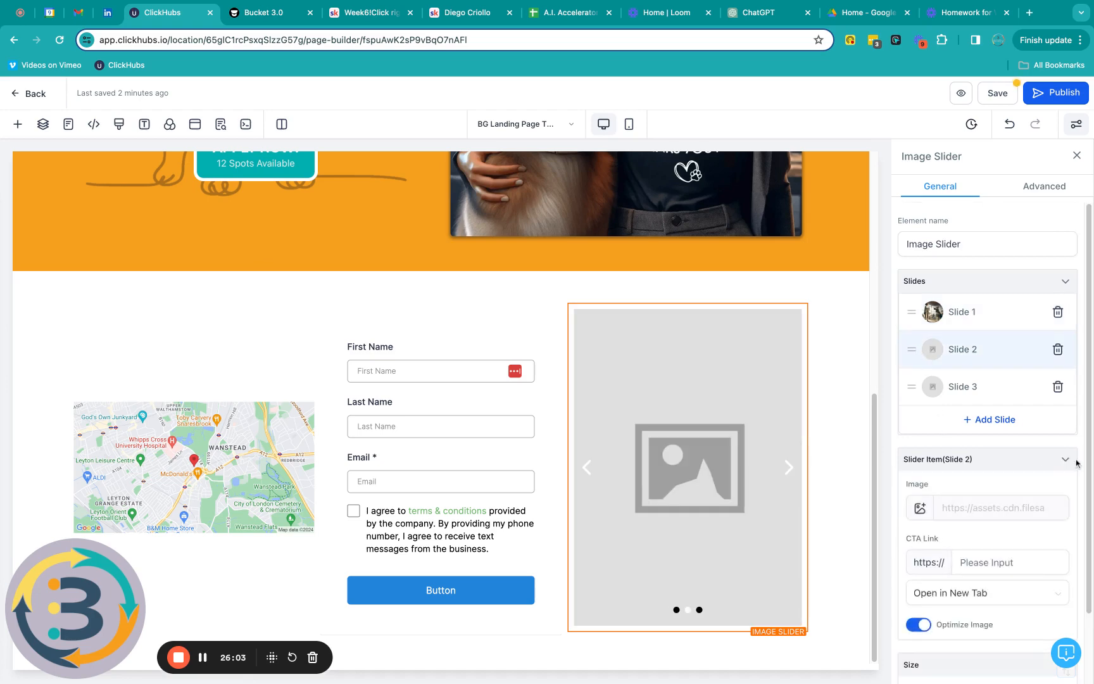
click(921, 509)
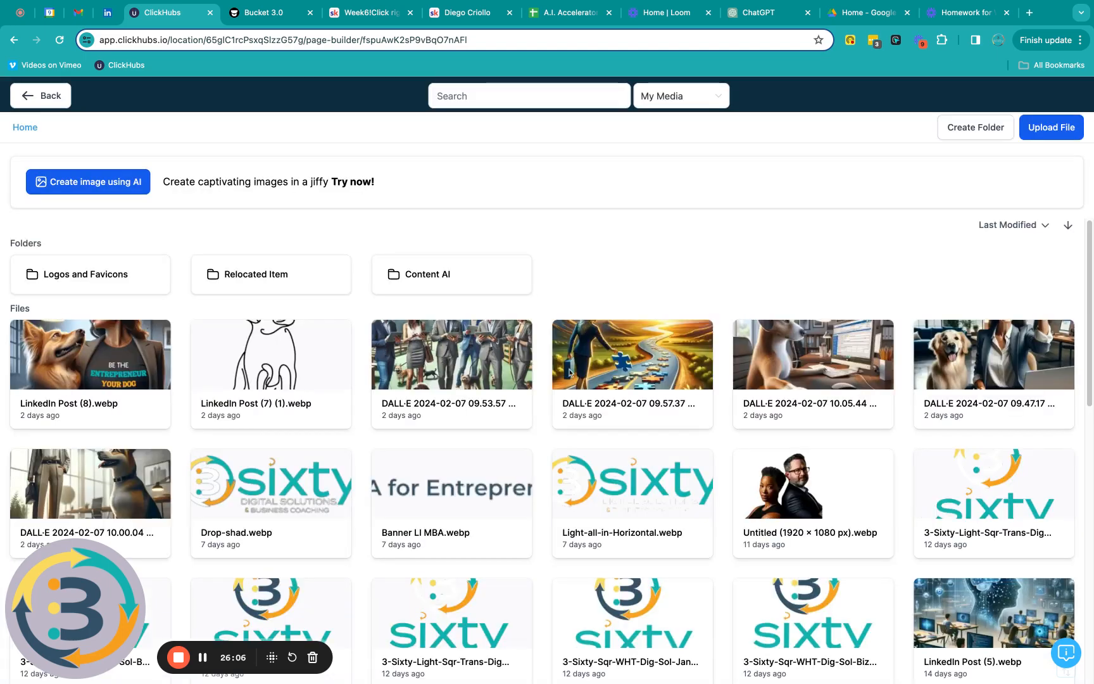
click(822, 366)
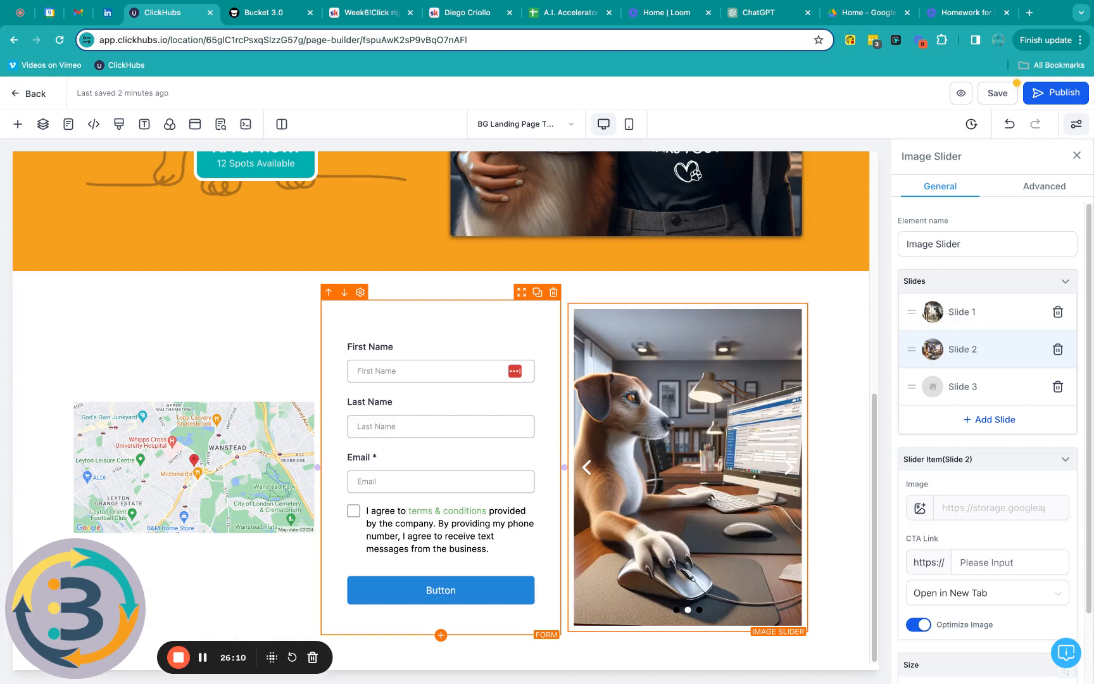
Step: Give slide 3 the DALL·E 09.47.17 cheering woman with golden retriever photo
click(955, 392)
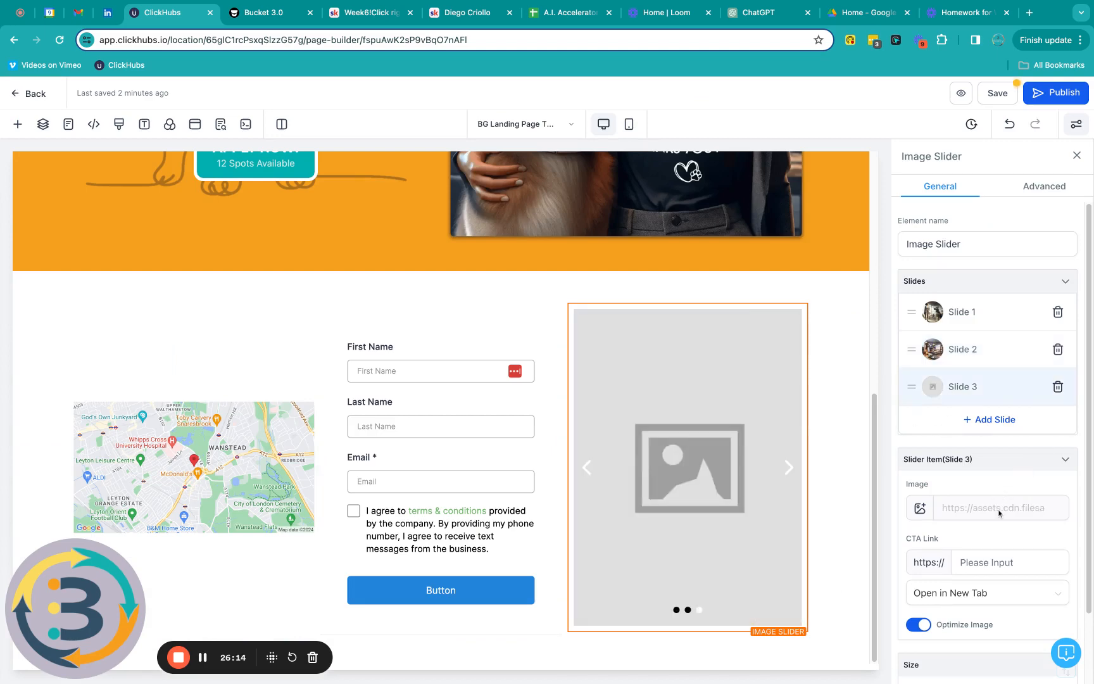
click(919, 508)
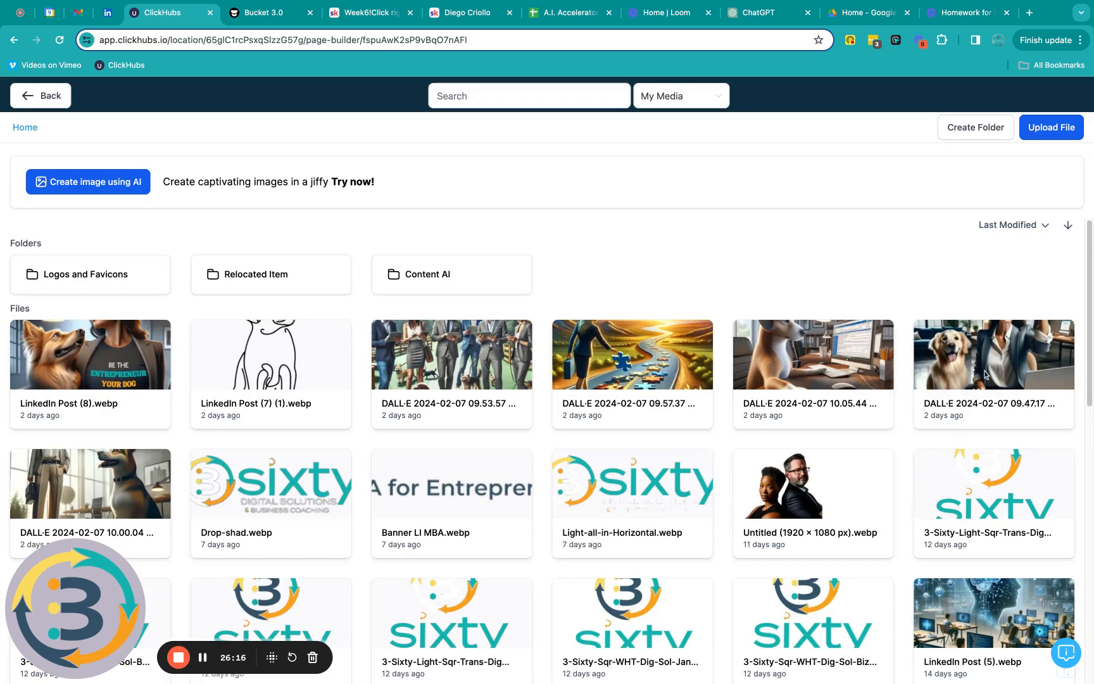
click(985, 375)
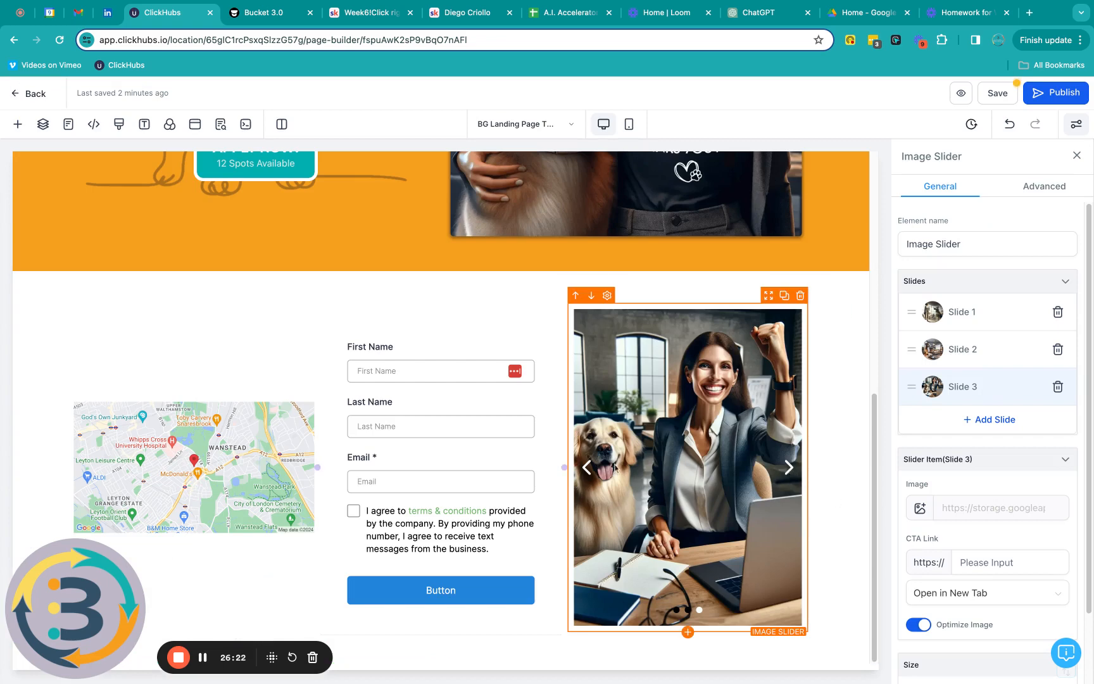
Step: Save the landing page and close the SEO Meta Data panel
click(1002, 95)
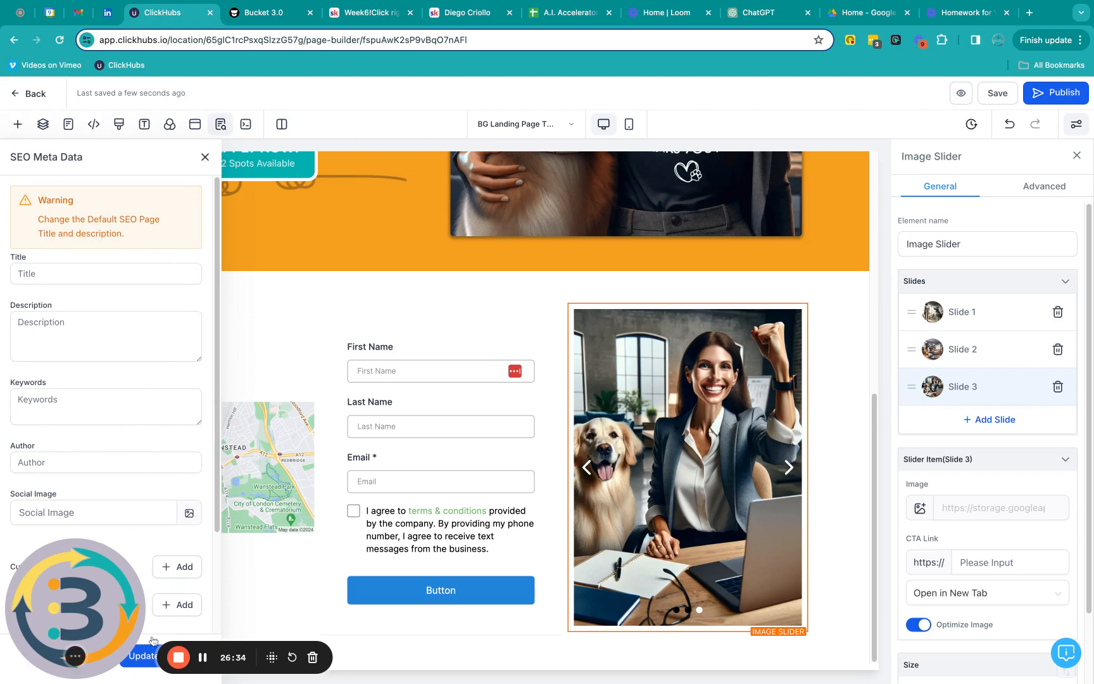
click(204, 158)
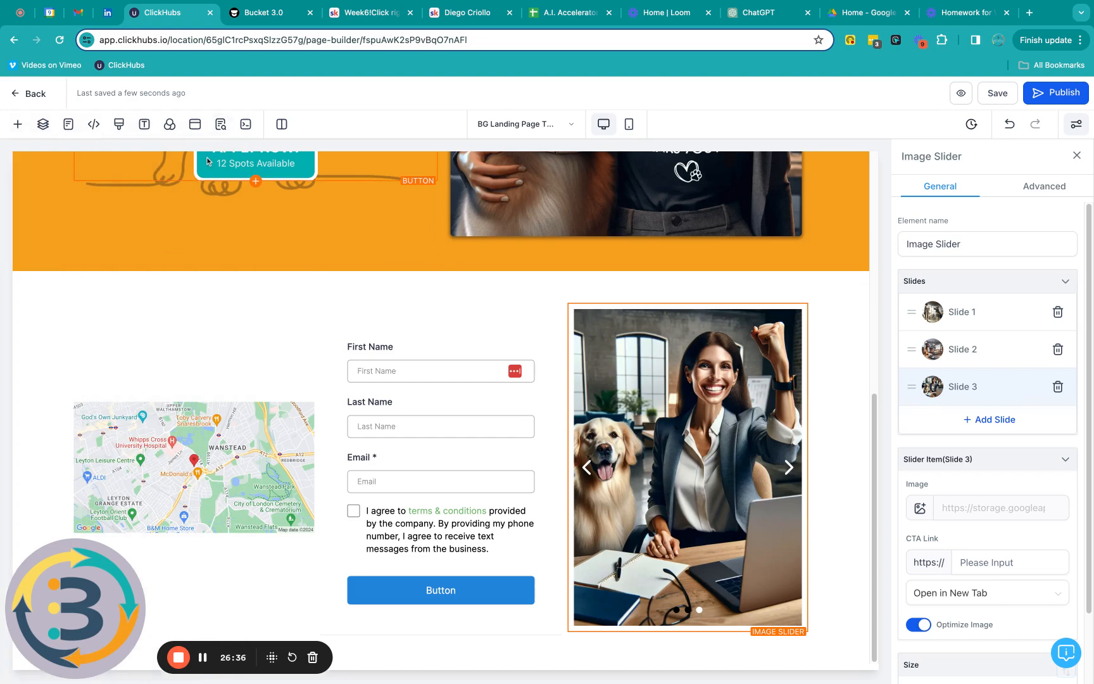
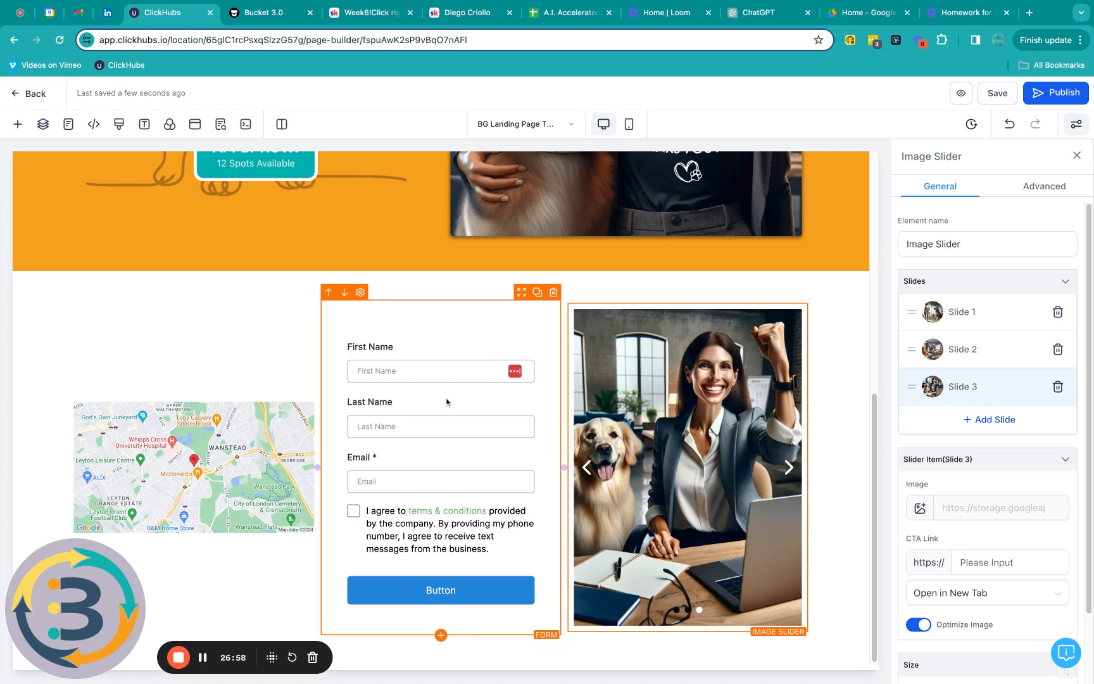
Step: Save the landing page and go back to the BG TEST Landing page funnel overview
scroll(841, 449, down, 1)
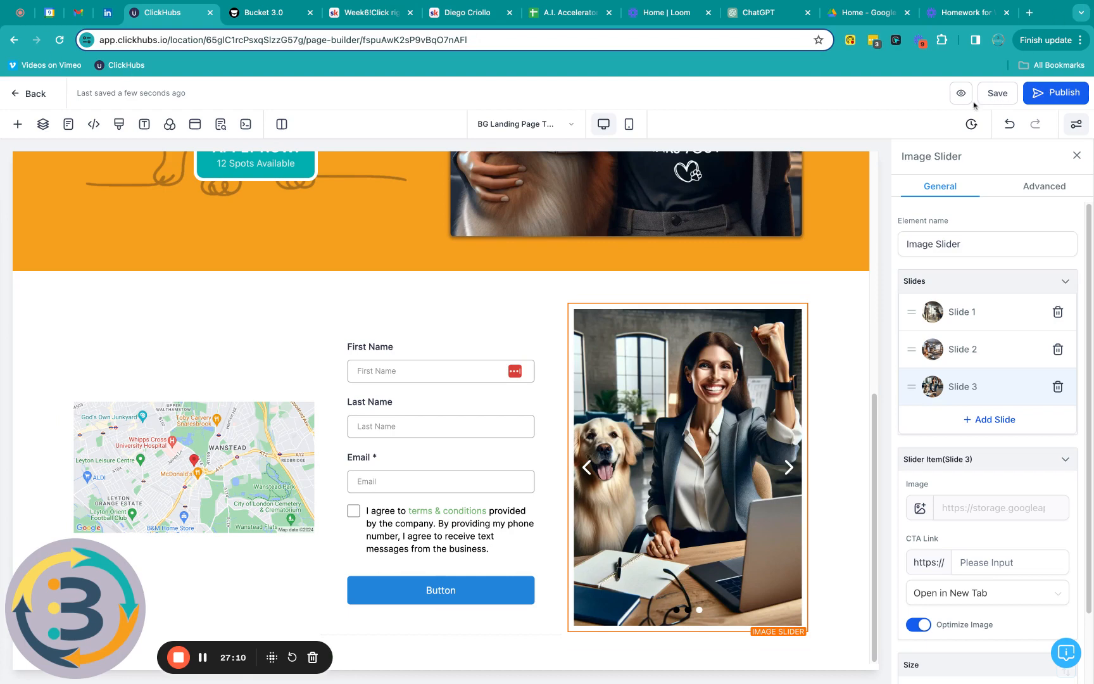
click(1006, 95)
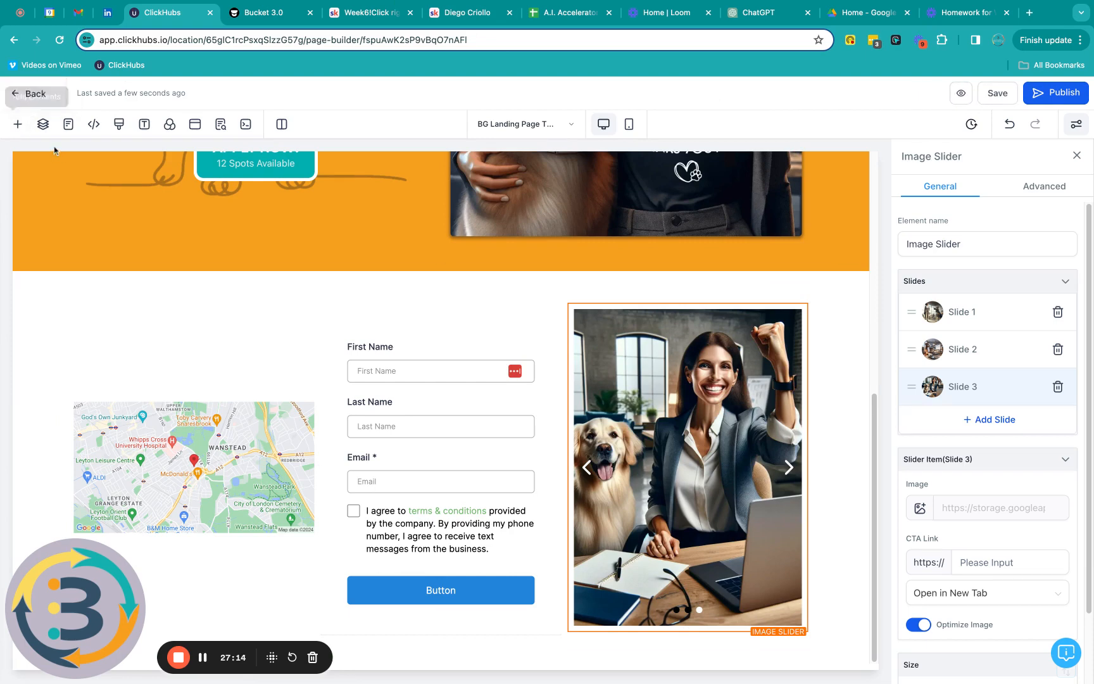
click(30, 95)
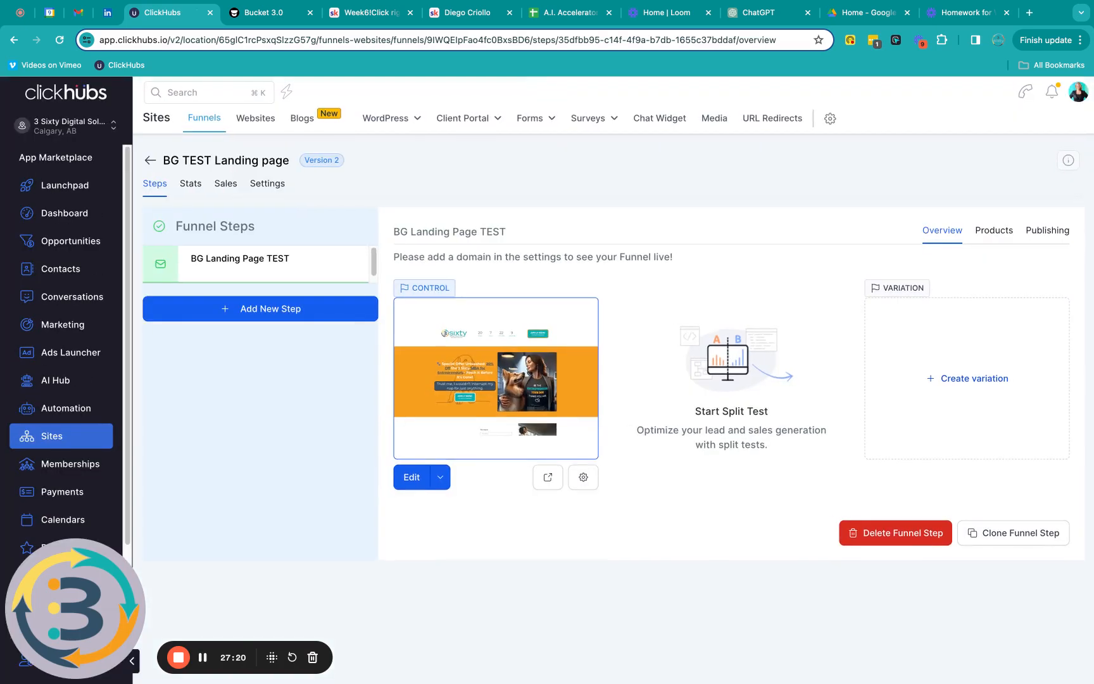
Step: Go to the Sites Chat Widget settings page
mouse_move(541, 122)
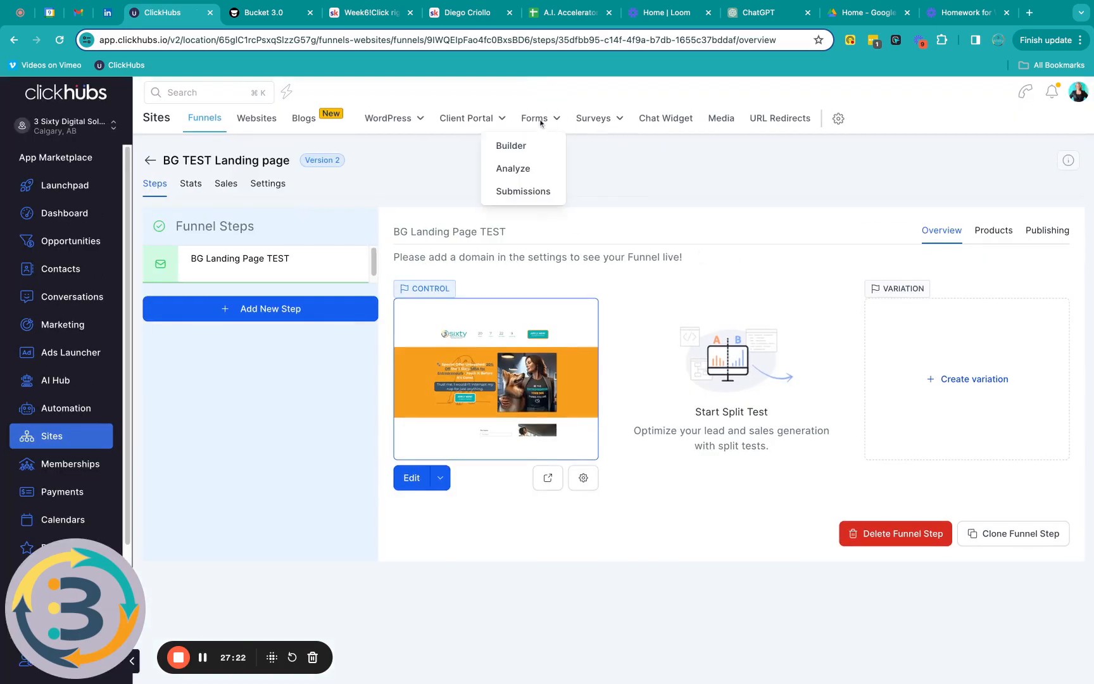
click(675, 122)
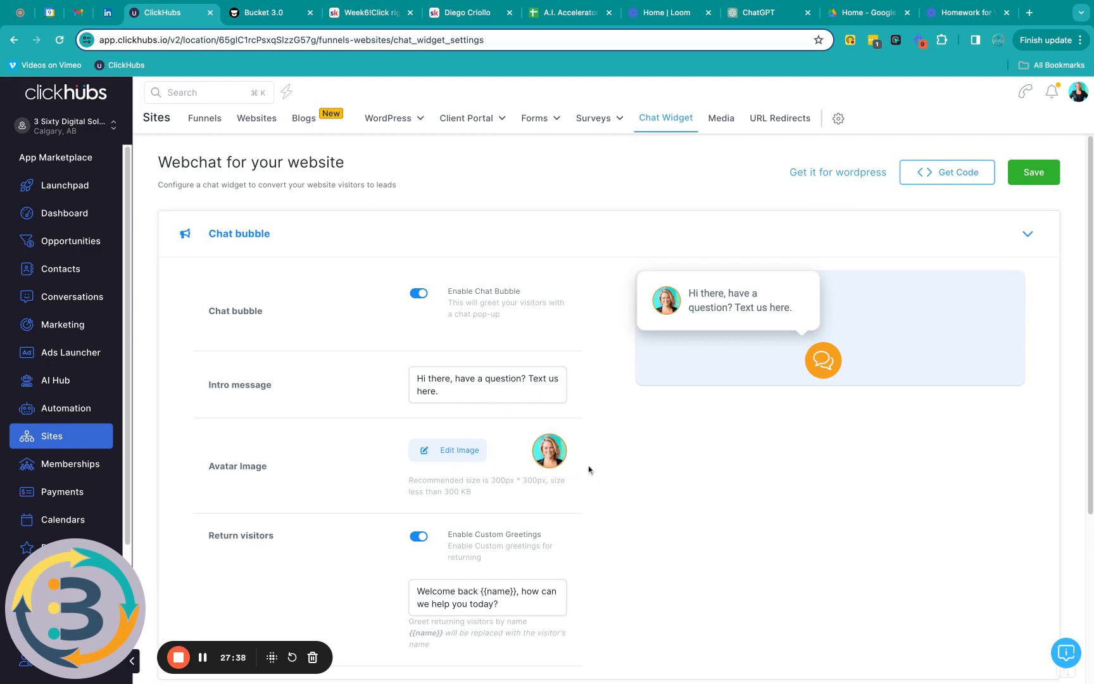
scroll(589, 474, down, 2)
scroll(591, 477, down, 2)
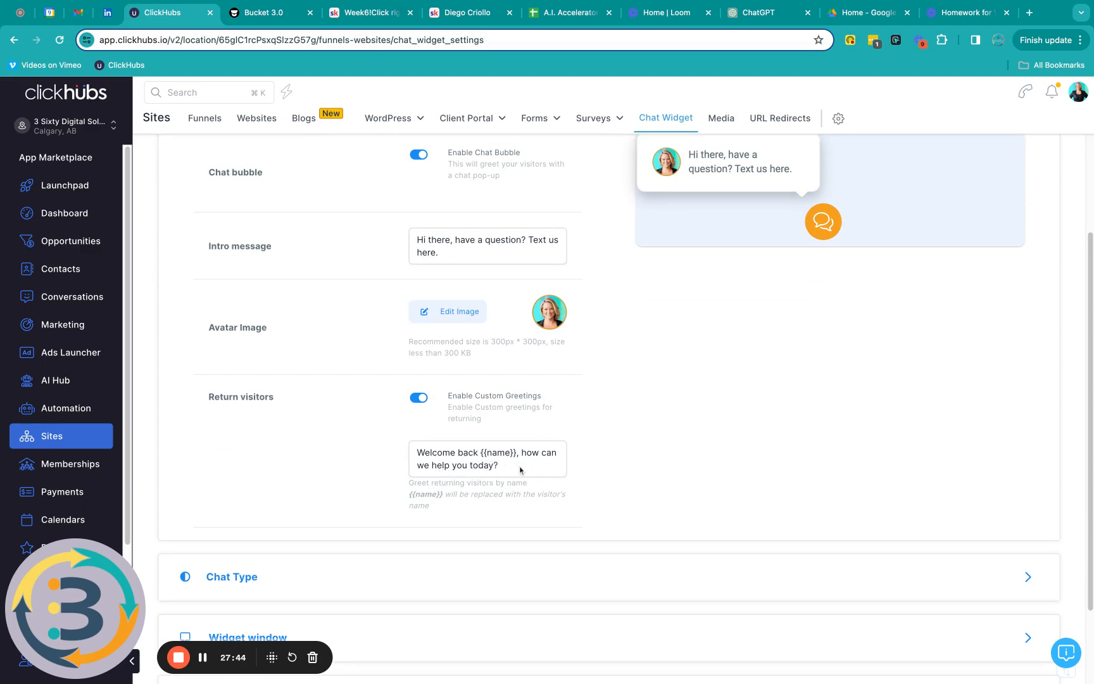
scroll(545, 472, down, 3)
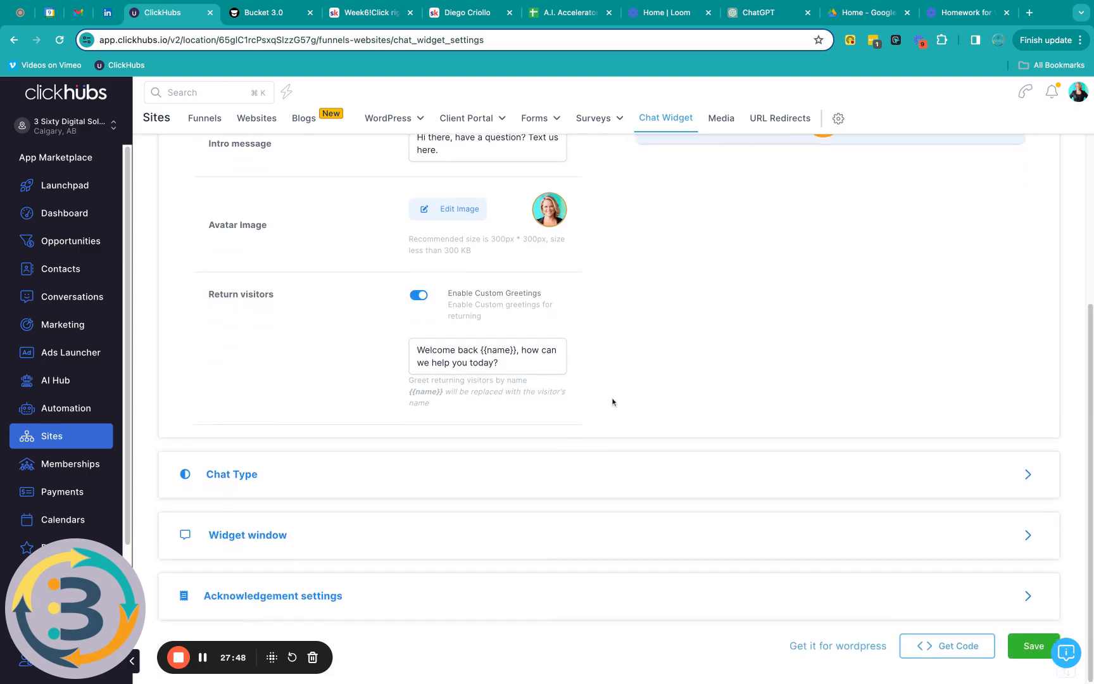
Step: Expand Chat Type and review the SMS or Email Chat option with its widget preview
click(243, 478)
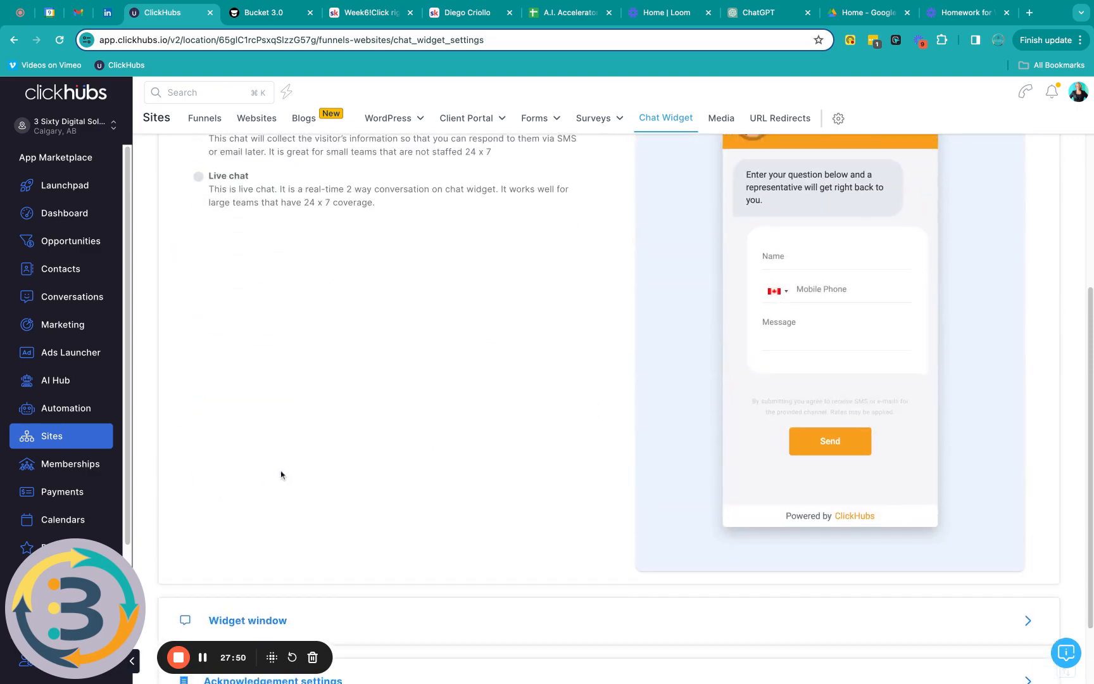
scroll(398, 473, up, 2)
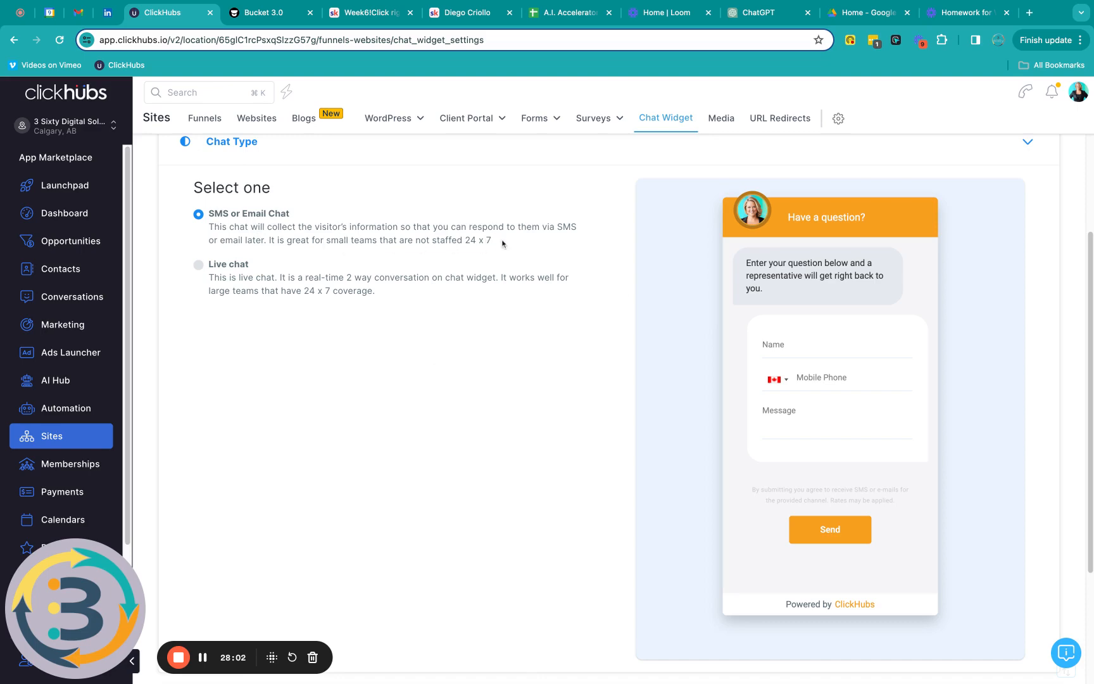
scroll(443, 551, down, 3)
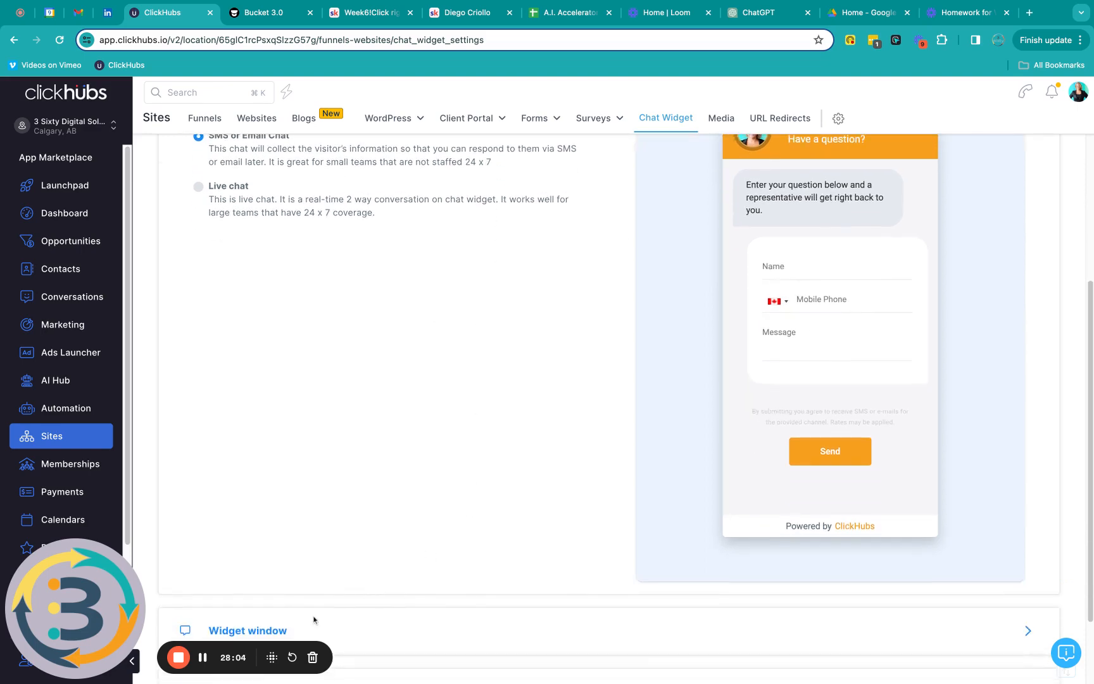
scroll(372, 586, down, 3)
Step: Review the Widget window settings: Send button, colour #F9A01E, English (United Kingdom)
click(262, 554)
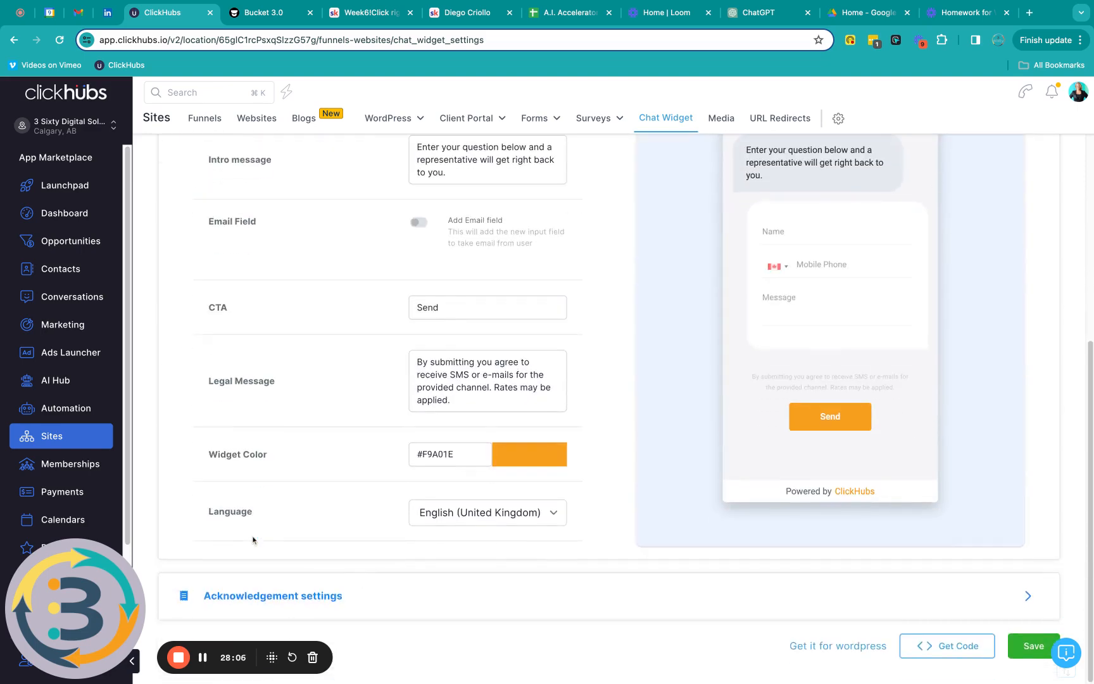
scroll(737, 553, up, 2)
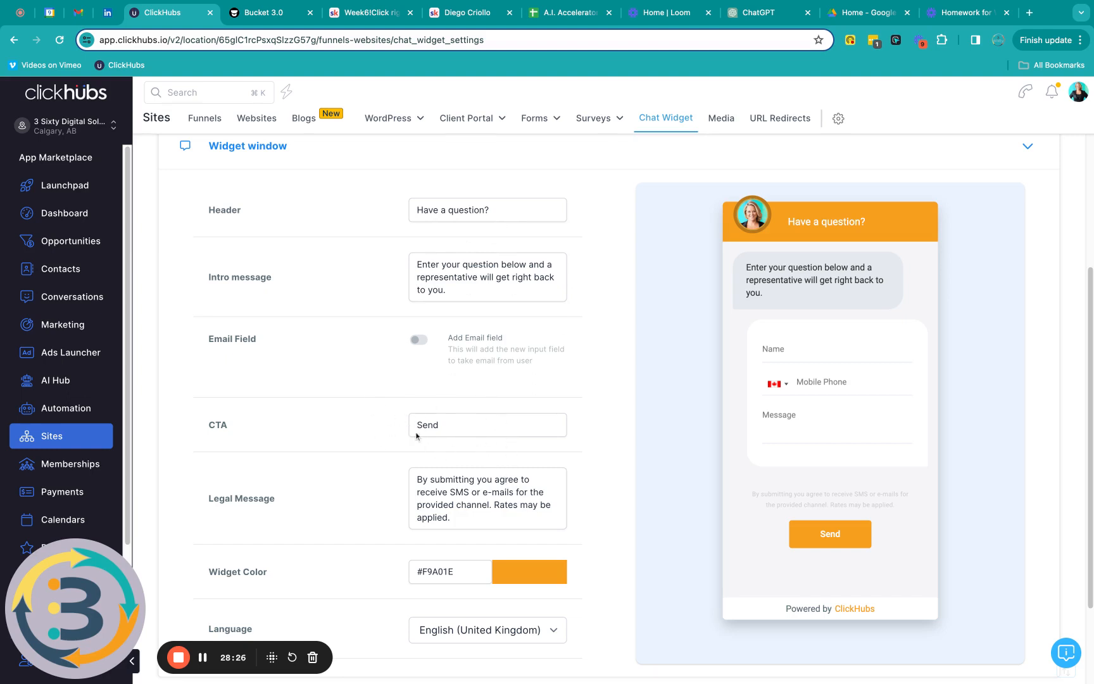
scroll(518, 434, down, 3)
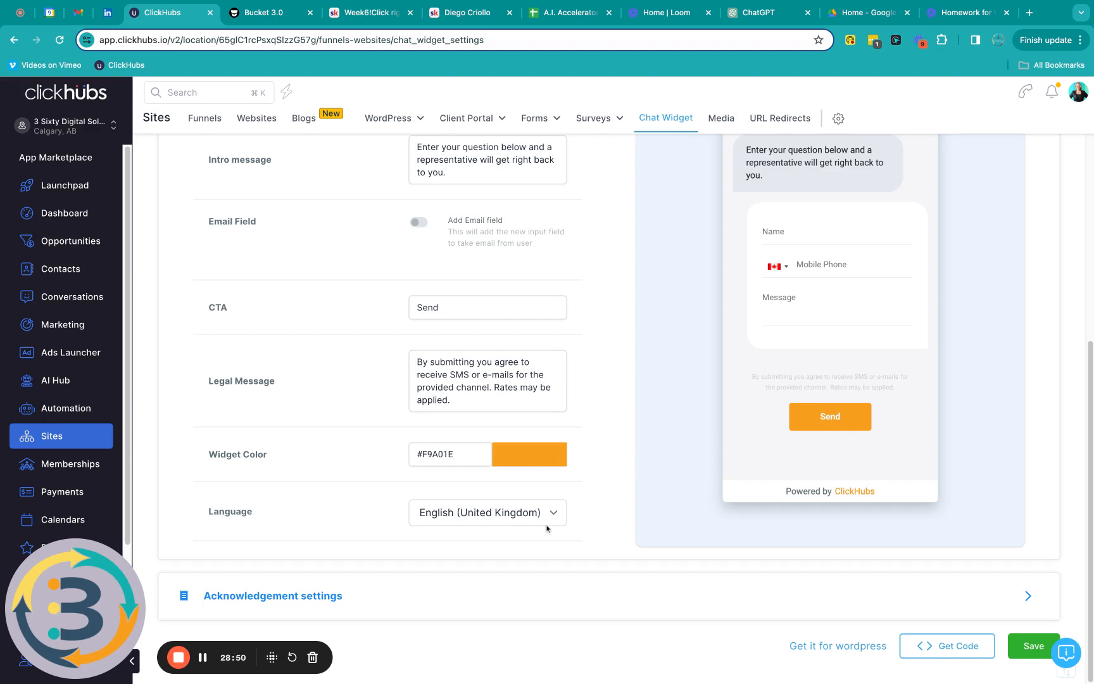
Step: Check the 'Thank You!' acknowledgement message and save the chat widget settings
click(317, 606)
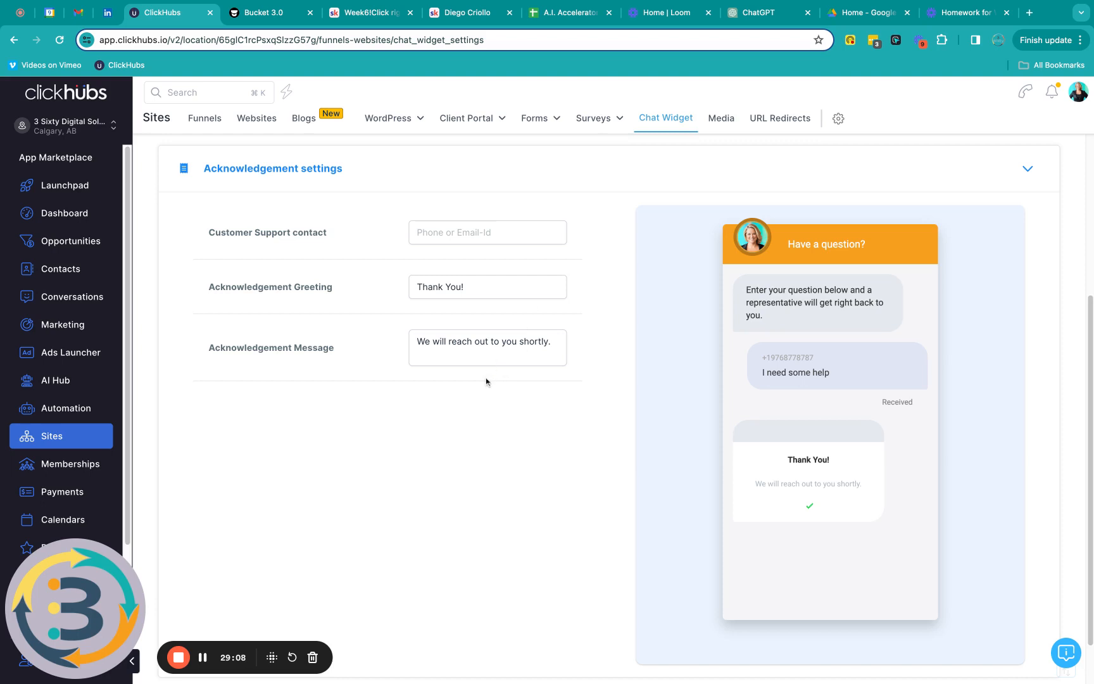
scroll(476, 519, down, 2)
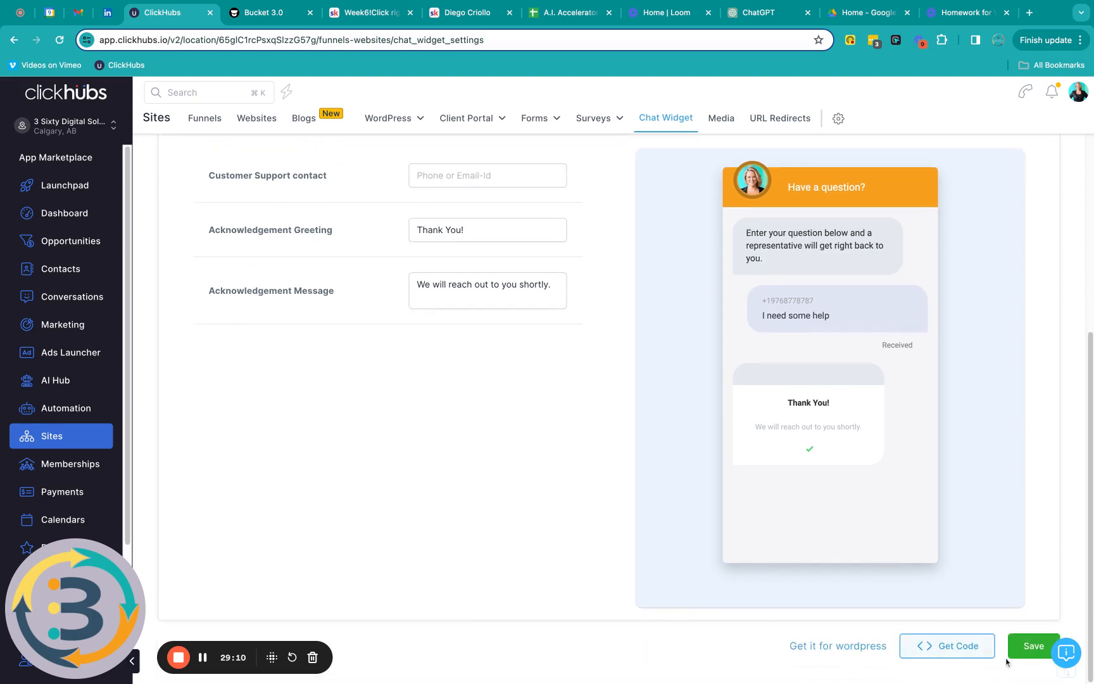
click(1033, 646)
scroll(361, 526, up, 5)
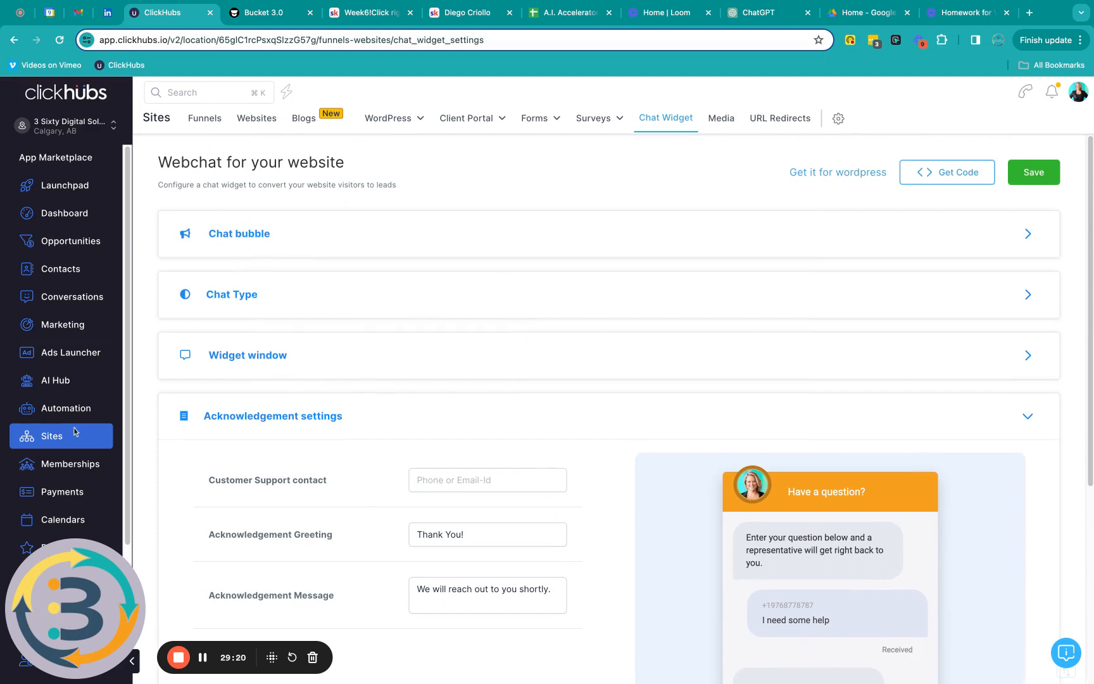
Step: Open the Settings page of the BG TEST Landing page funnel from Funnels
click(204, 119)
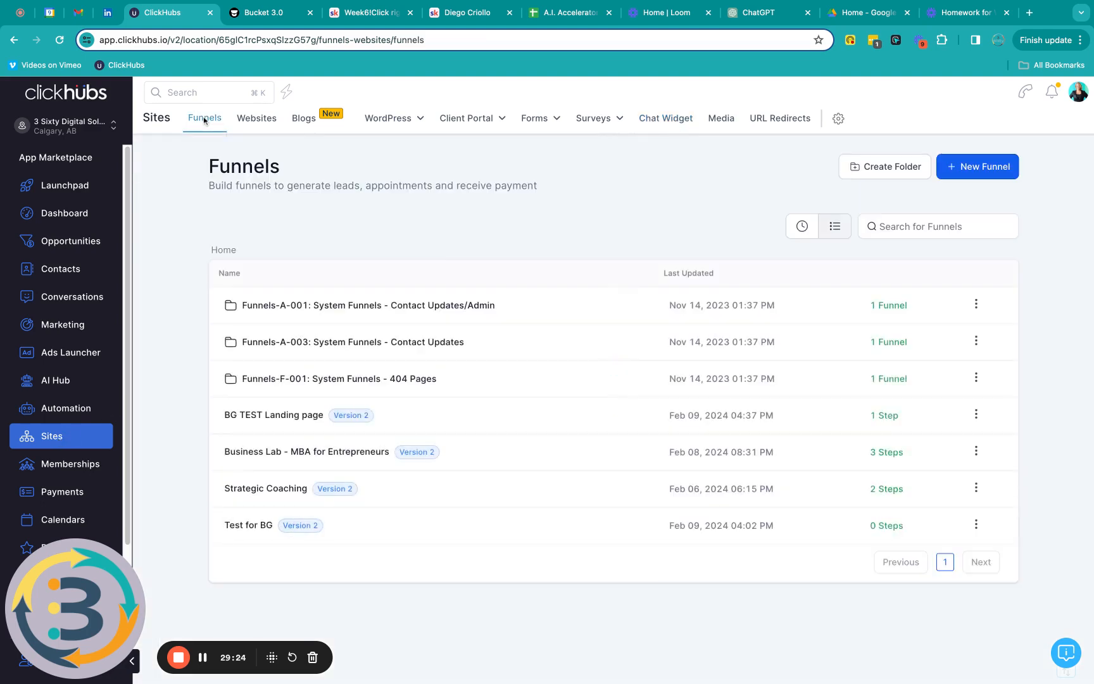
click(284, 416)
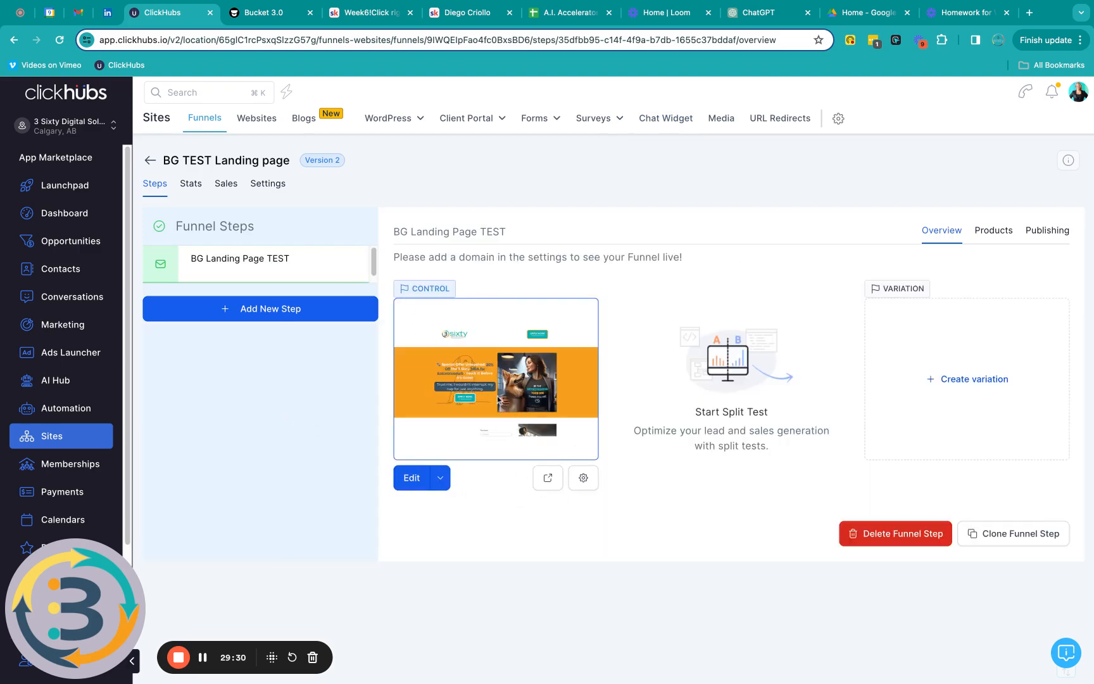
click(269, 184)
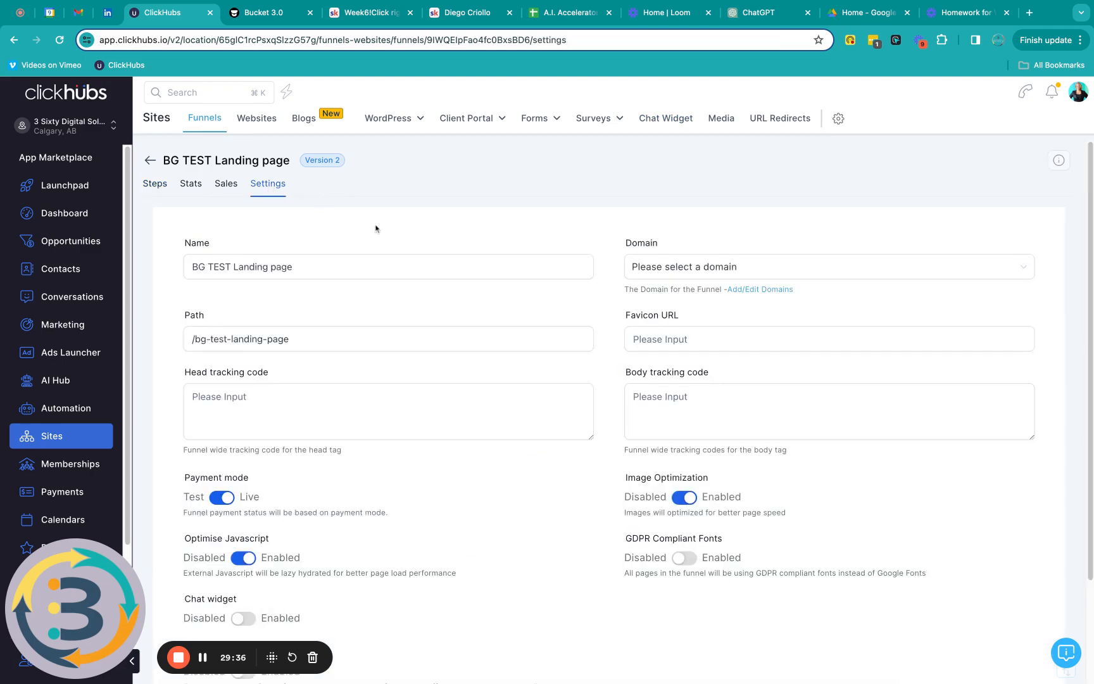
Step: Switch the funnel's Chat widget toggle to Enabled and save the funnel settings
scroll(384, 245, down, 1)
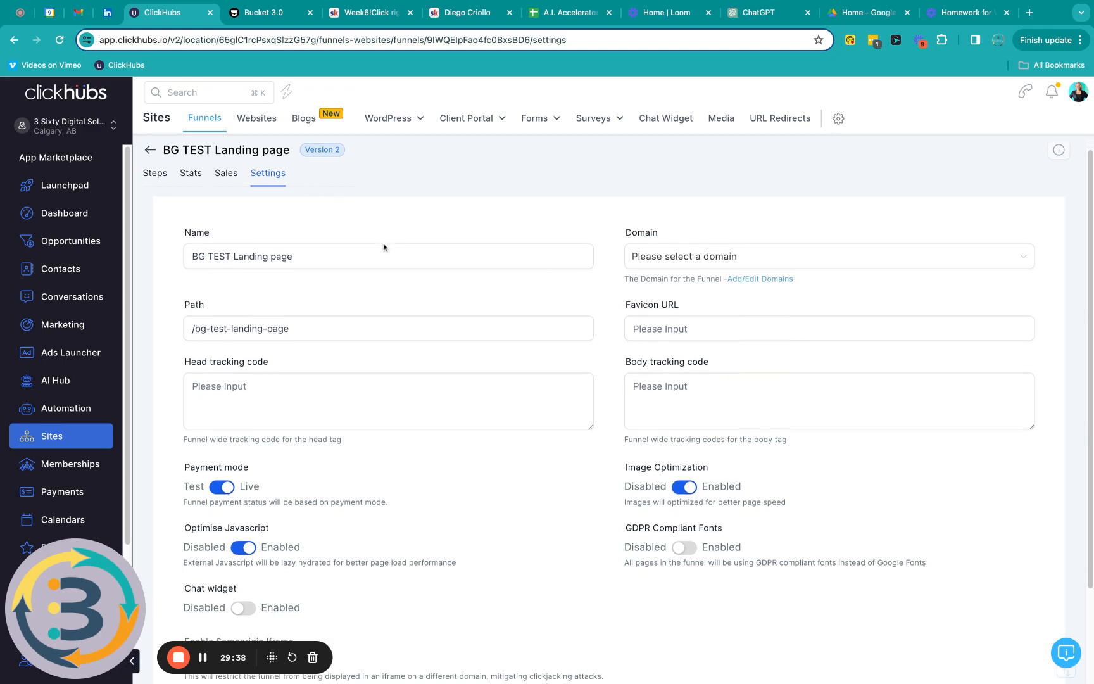
click(384, 247)
scroll(383, 247, down, 3)
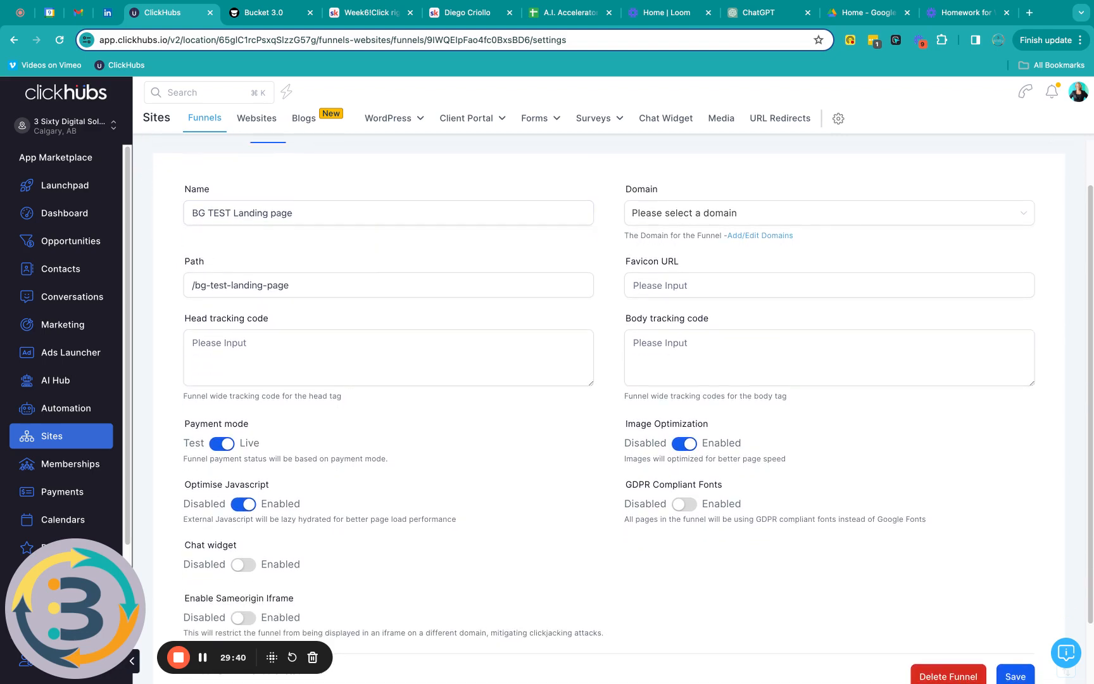
scroll(213, 538, down, 2)
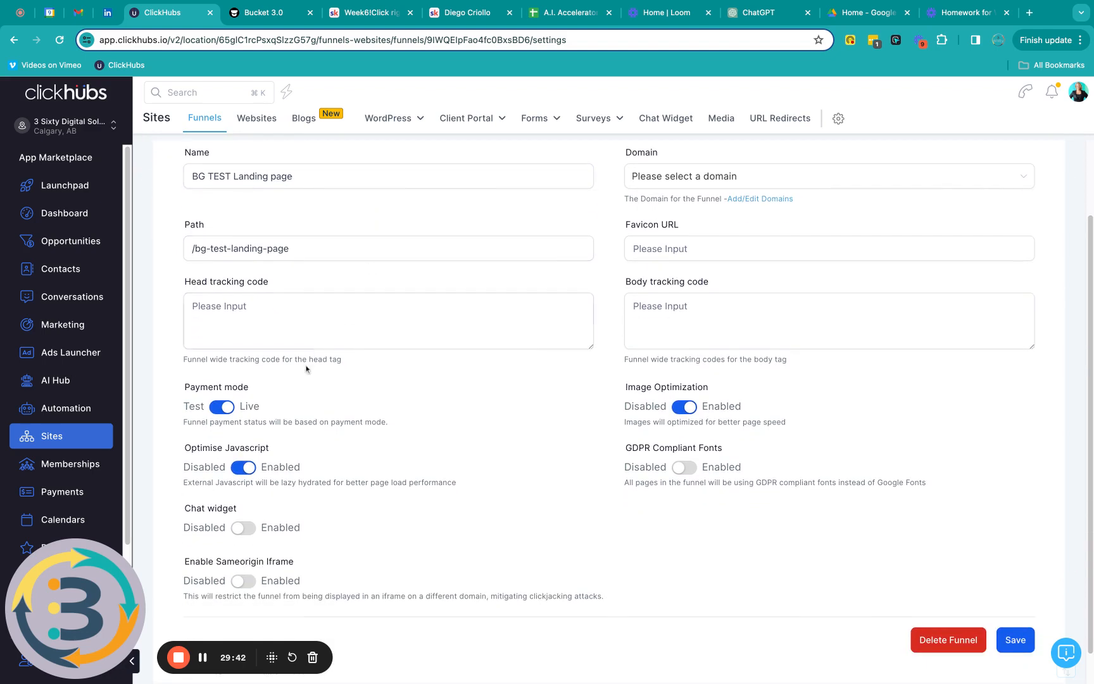
click(254, 531)
click(1017, 640)
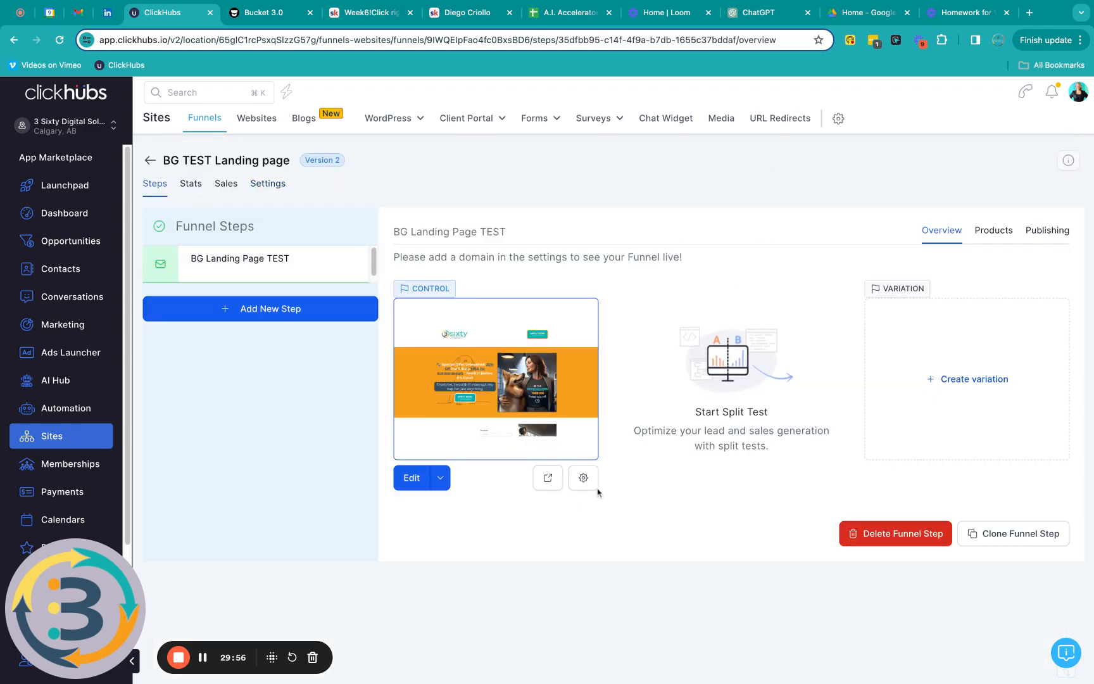
Step: Open the BG Landing Page TEST step and preview it live in a new tab
click(412, 478)
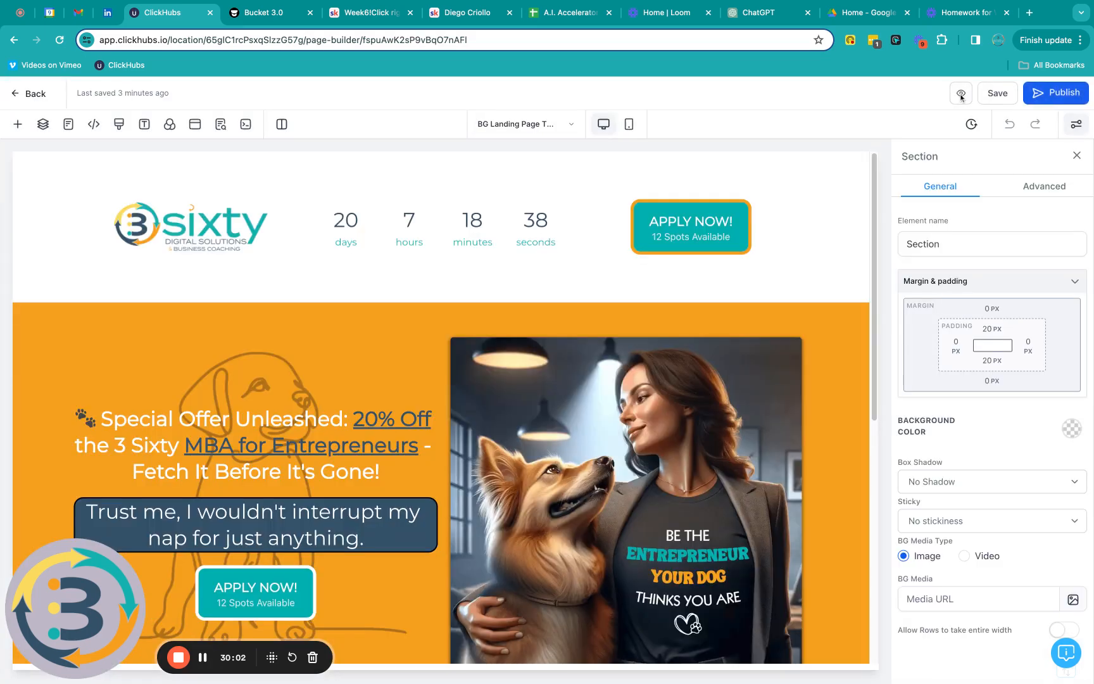
click(961, 93)
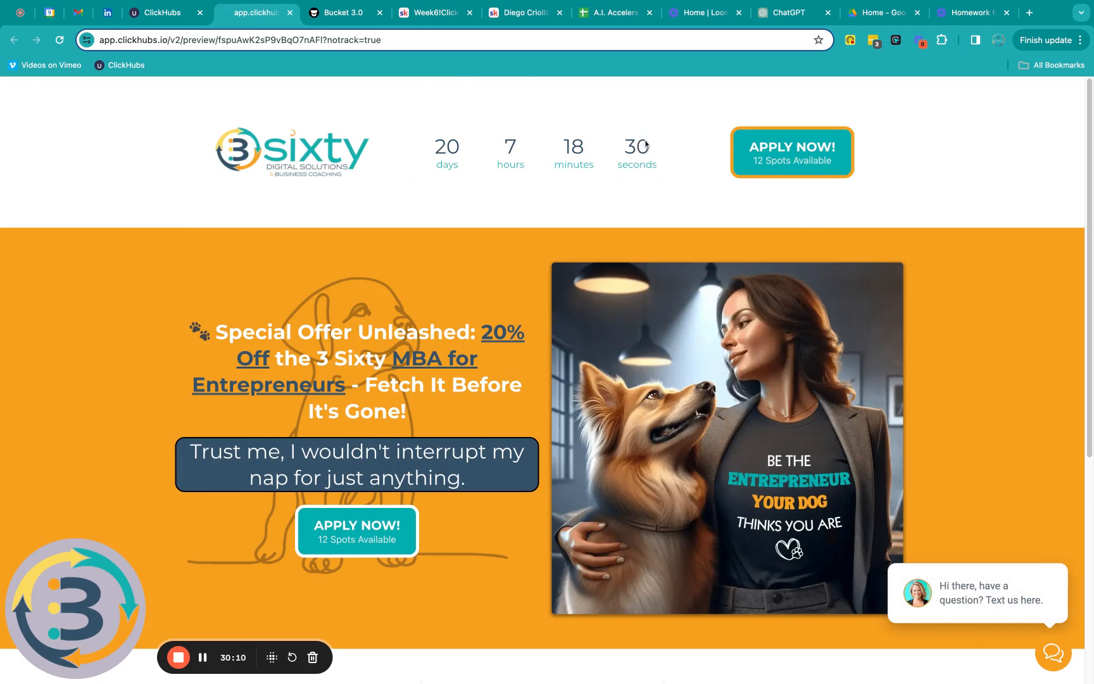
scroll(802, 188, down, 3)
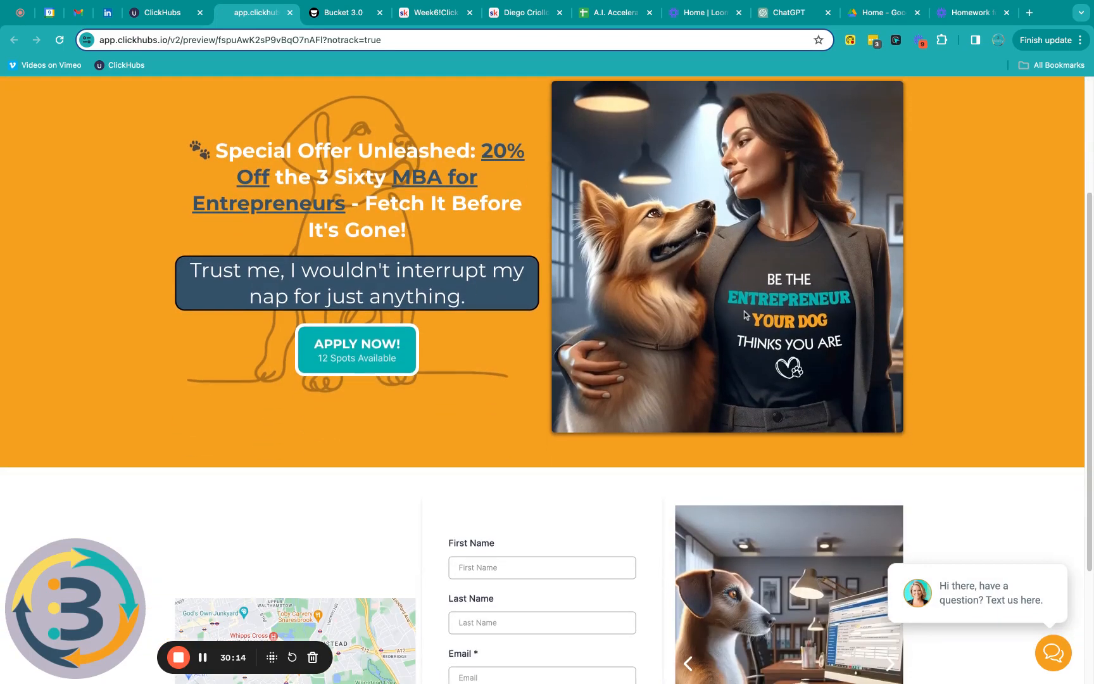
scroll(743, 307, down, 1)
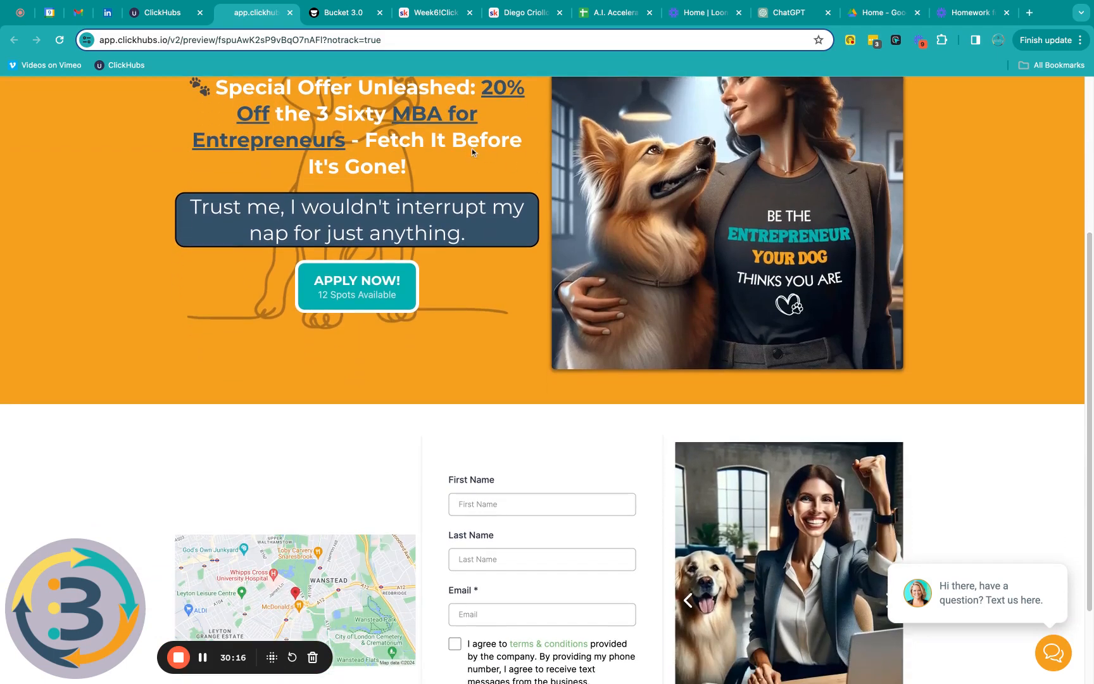
scroll(572, 180, down, 2)
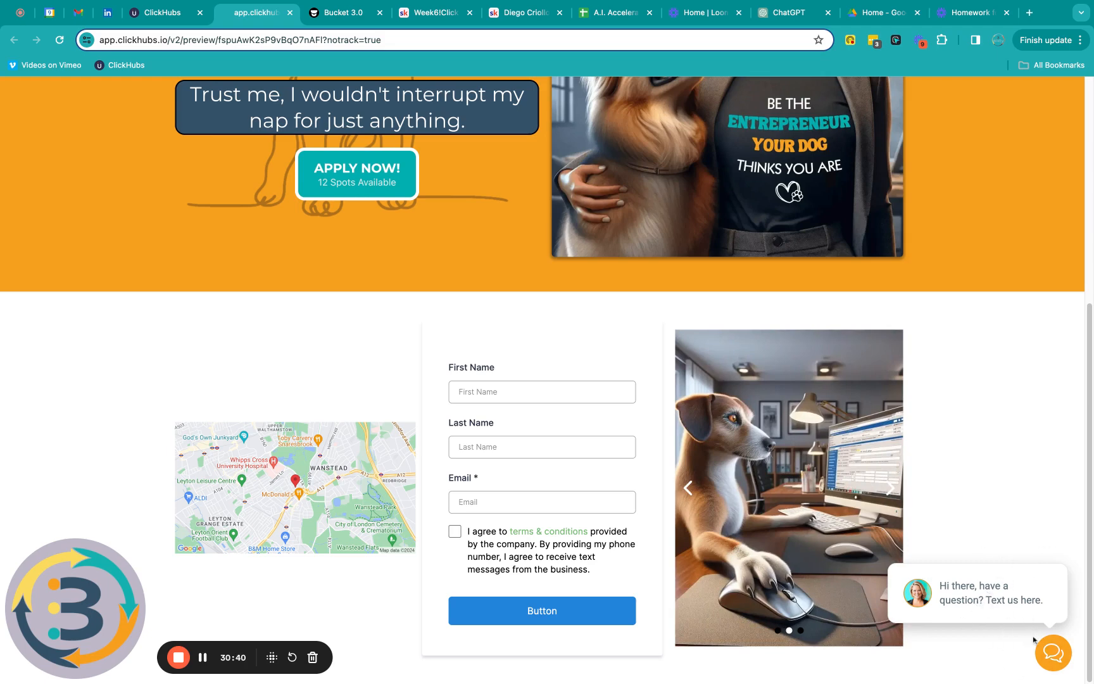
click(1053, 656)
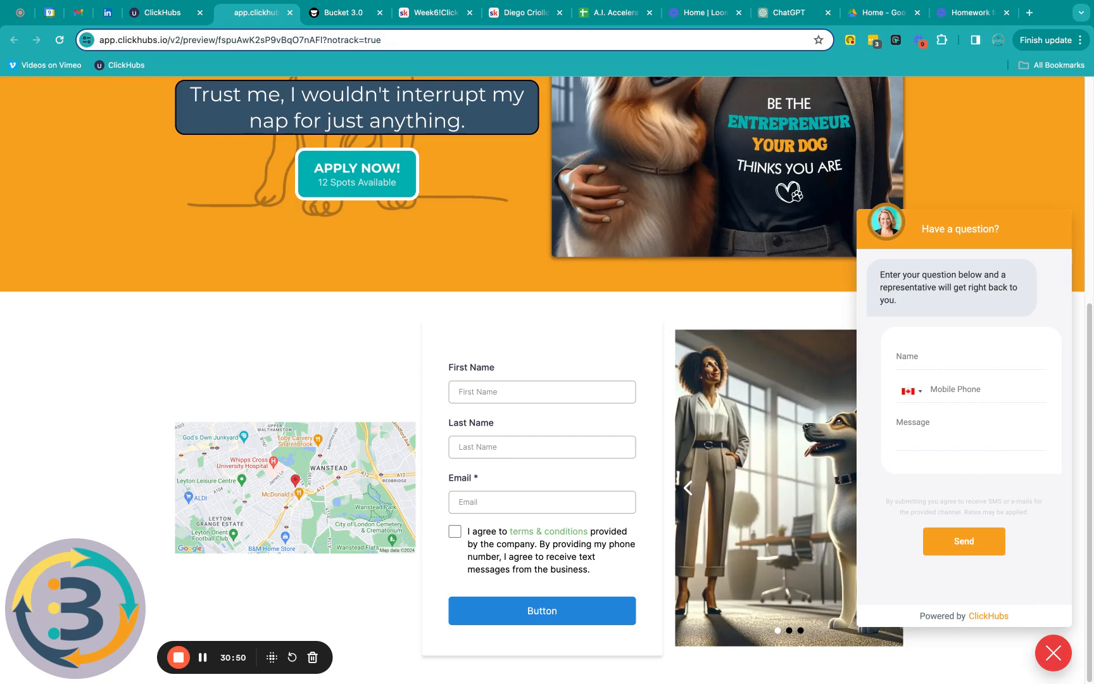
click(1054, 655)
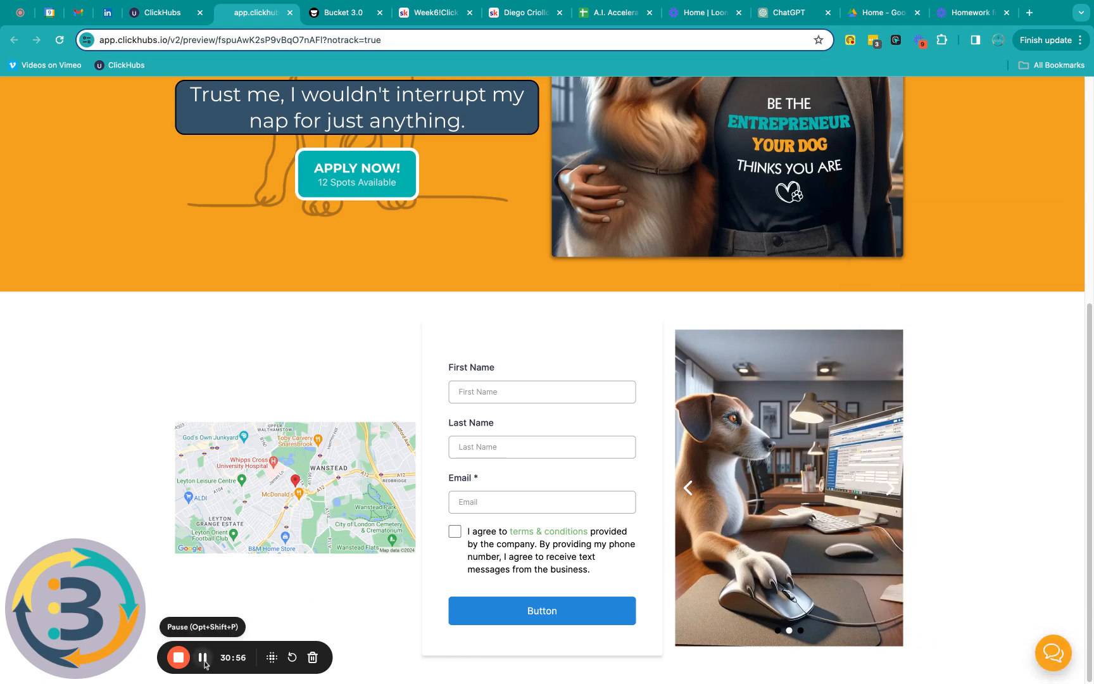